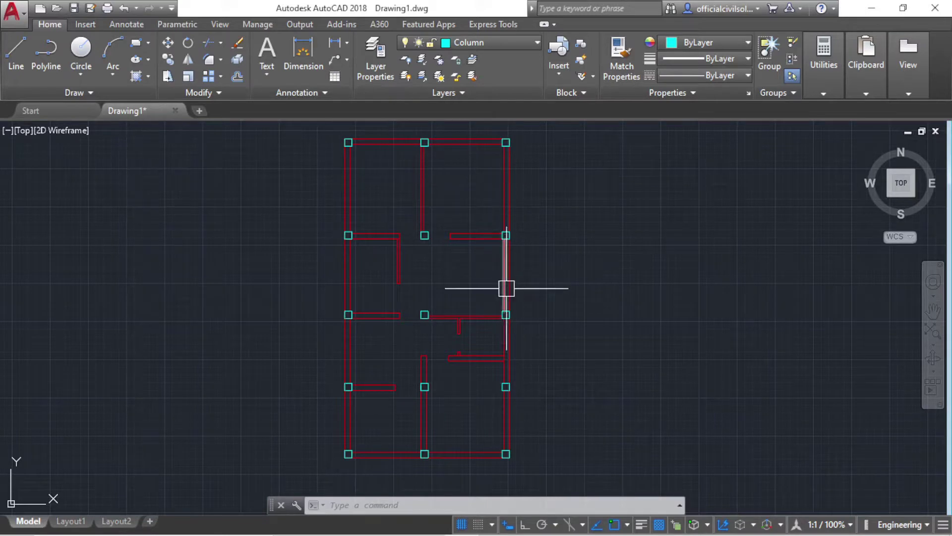
# Zoom and pan around the floor plan to inspect the rooms, columns and wall openings
pyautogui.scroll(2, 496, 223)
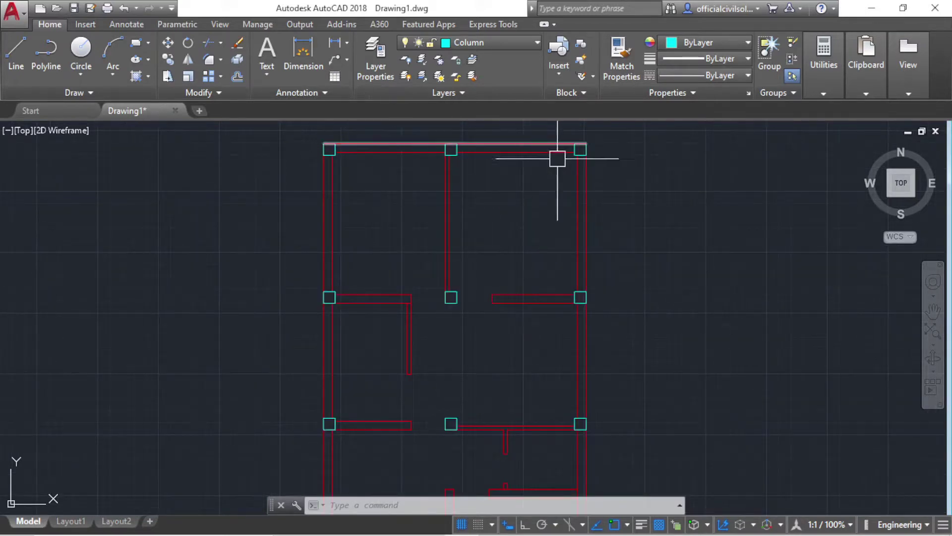
pyautogui.scroll(-2, 510, 184)
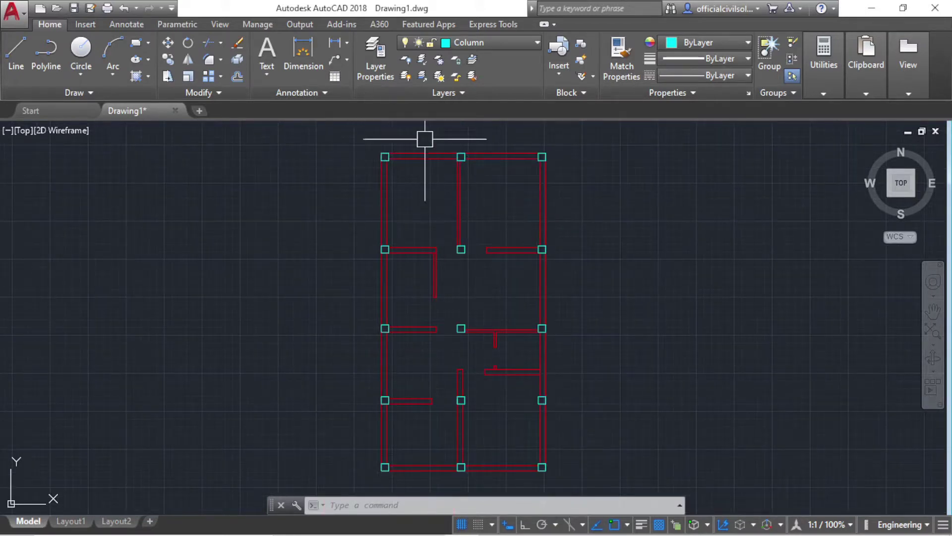
pyautogui.moveTo(457, 433); pyautogui.dragTo(422, 423, button='middle')
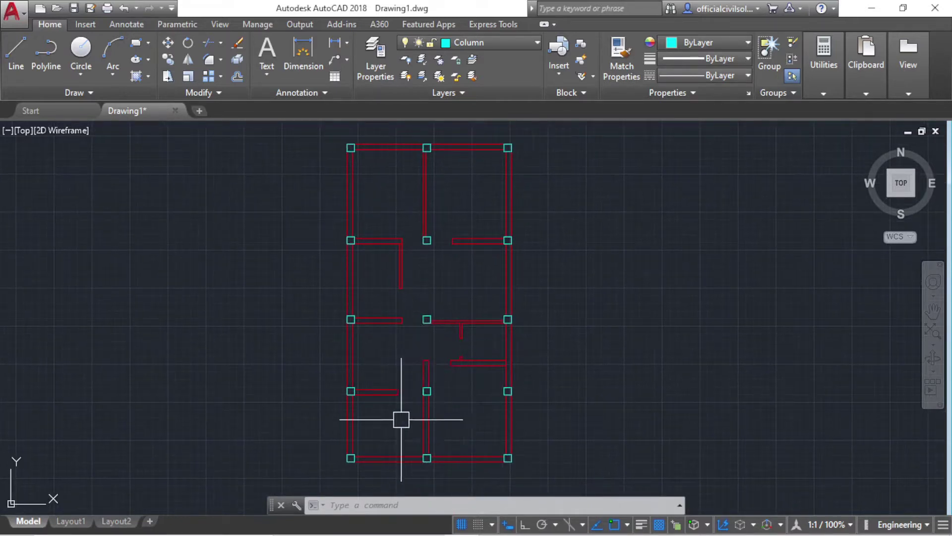
pyautogui.scroll(2, 399, 416)
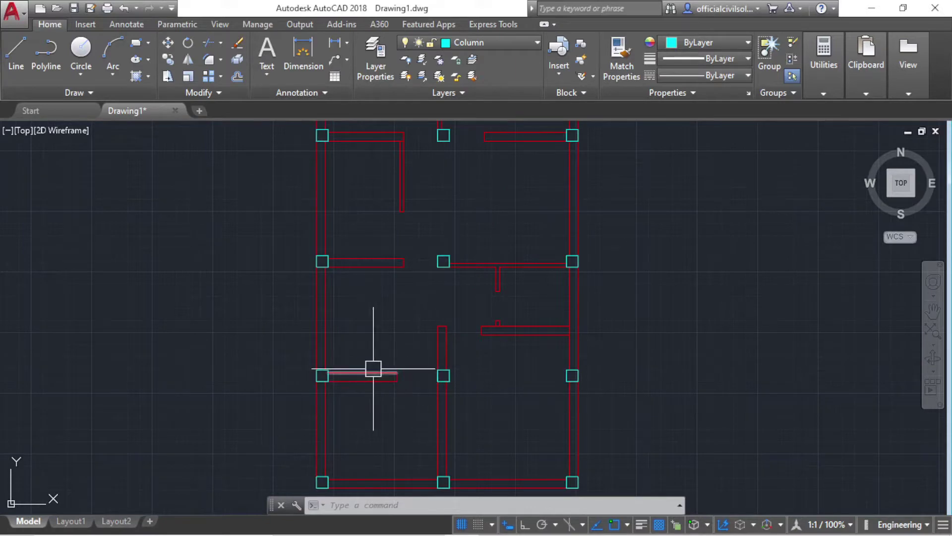
pyautogui.scroll(-2, 387, 371)
pyautogui.moveTo(400, 374); pyautogui.dragTo(374, 385, button='middle')
pyautogui.scroll(2, 374, 377)
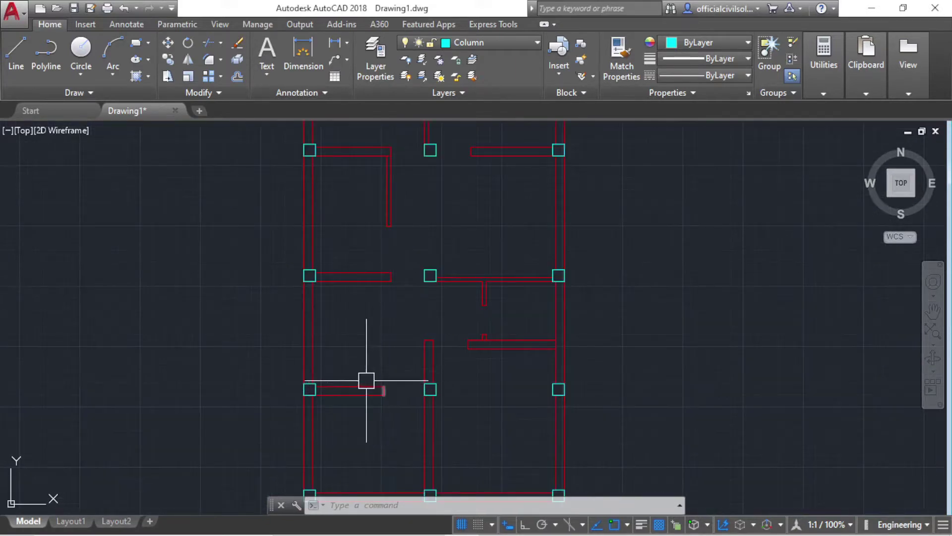
pyautogui.scroll(-3, 340, 283)
pyautogui.moveTo(396, 317)
pyautogui.mouseDown(button='middle')
pyautogui.moveTo(397, 340)
pyautogui.moveTo(400, 332)
pyautogui.mouseUp(button='middle')
pyautogui.scroll(6, 366, 263)
pyautogui.scroll(-3, 371, 313)
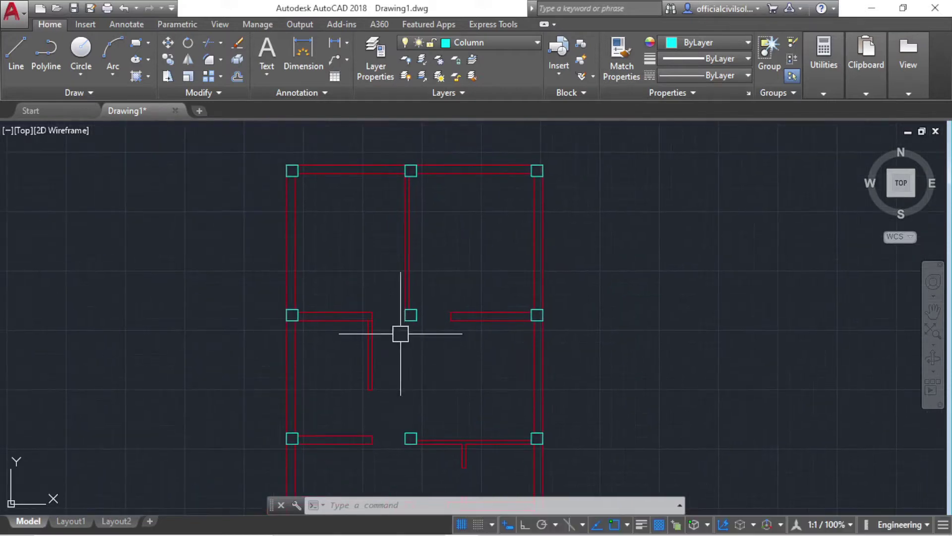
pyautogui.scroll(2, 400, 330)
pyautogui.scroll(-2, 468, 252)
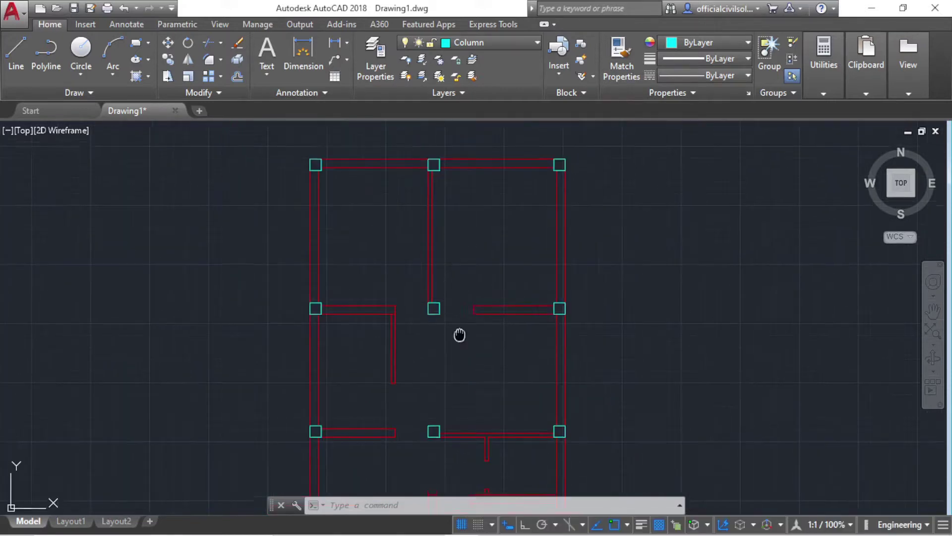
pyautogui.moveTo(461, 334)
pyautogui.mouseDown(button='middle')
pyautogui.moveTo(461, 349)
pyautogui.moveTo(438, 333)
pyautogui.mouseUp(button='middle')
pyautogui.scroll(4, 455, 326)
pyautogui.scroll(-4, 485, 342)
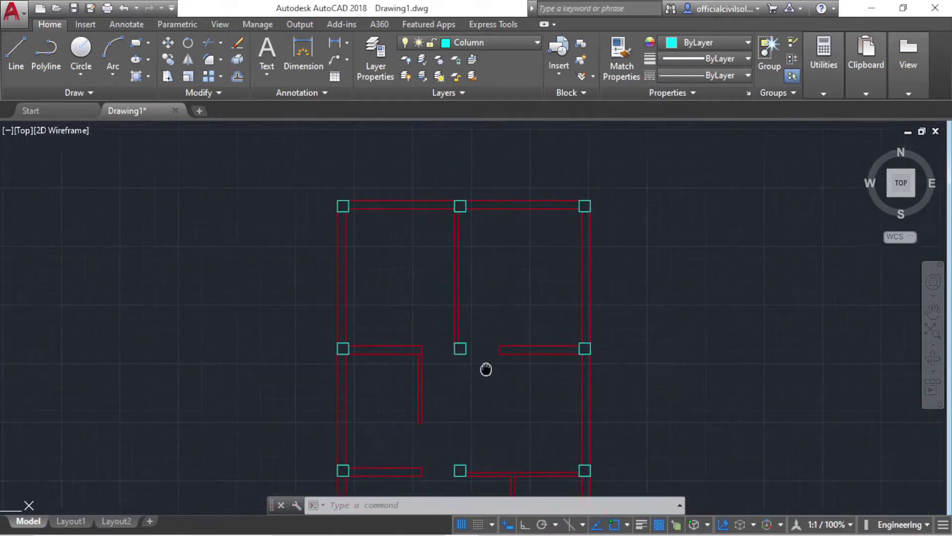
pyautogui.scroll(-2, 391, 153)
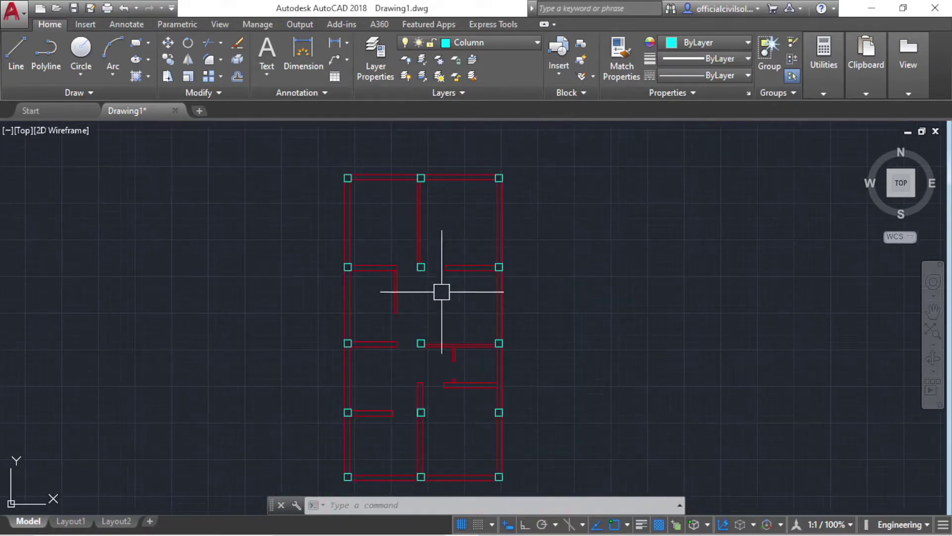
pyautogui.scroll(2, 389, 447)
pyautogui.scroll(4, 378, 387)
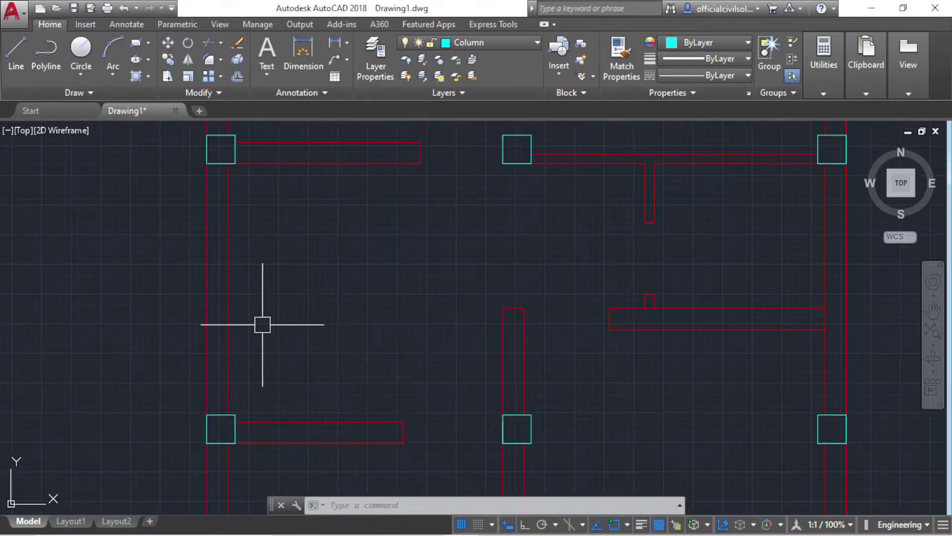
pyautogui.scroll(-4, 248, 342)
pyautogui.moveTo(307, 347); pyautogui.dragTo(323, 348, button='middle')
pyautogui.scroll(2, 299, 355)
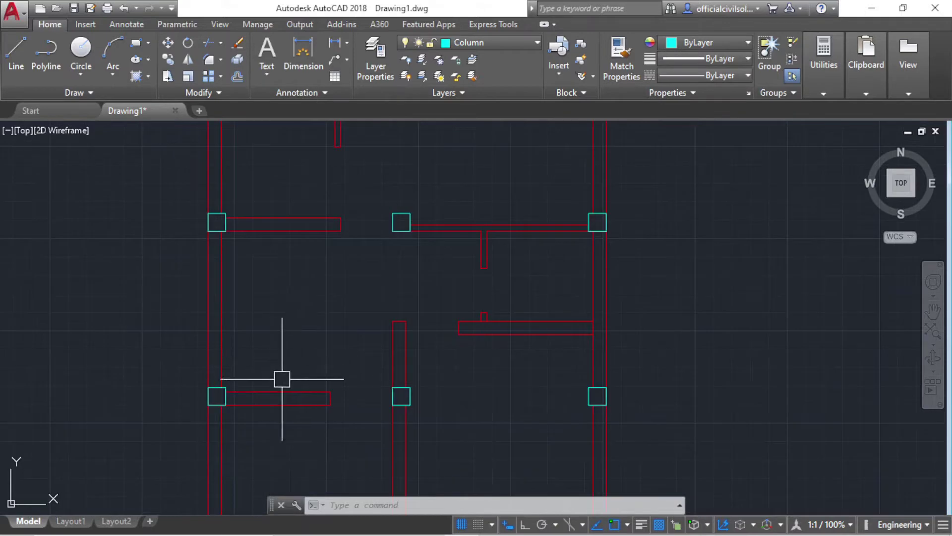
pyautogui.moveTo(280, 379)
pyautogui.mouseDown(button='middle')
pyautogui.moveTo(329, 368)
pyautogui.moveTo(374, 375)
pyautogui.mouseUp(button='middle')
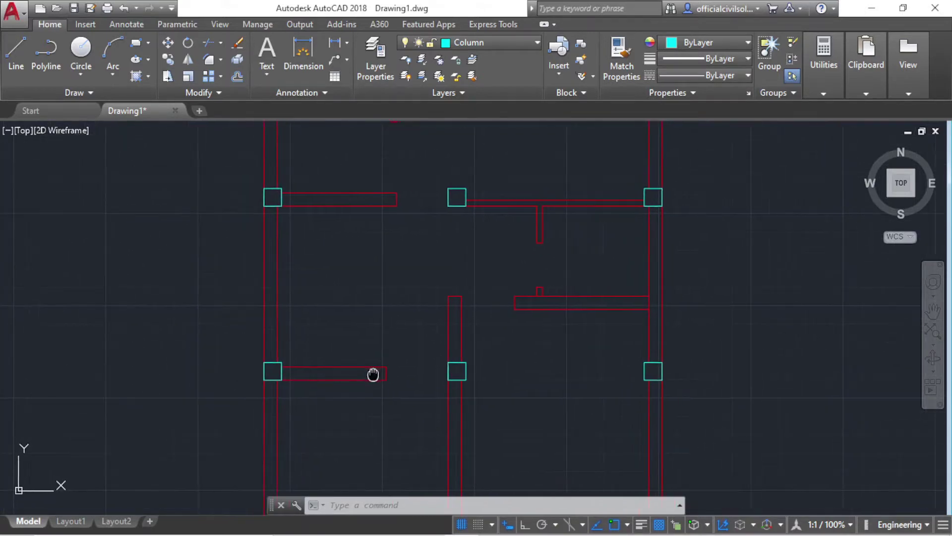
pyautogui.scroll(-2, 338, 291)
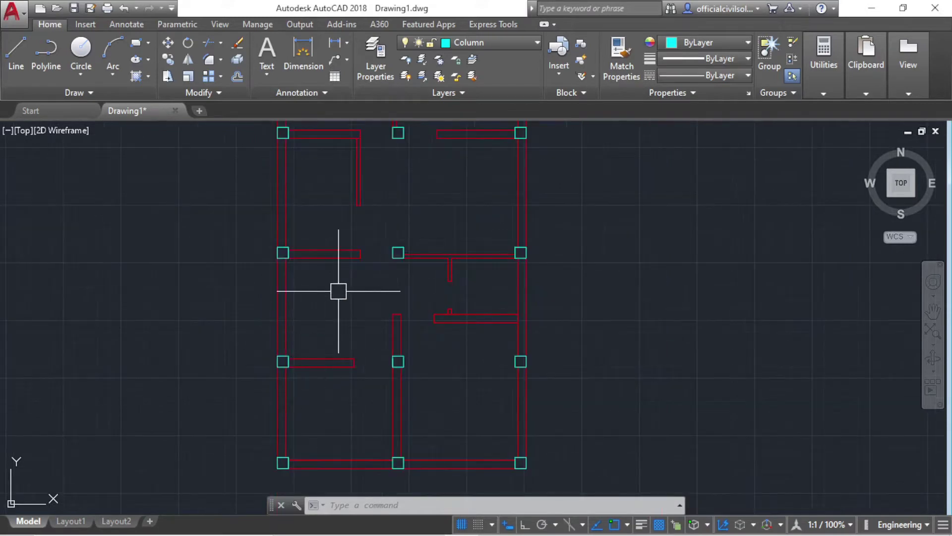
pyautogui.scroll(-3, 372, 245)
pyautogui.scroll(5, 367, 241)
pyautogui.scroll(2, 319, 287)
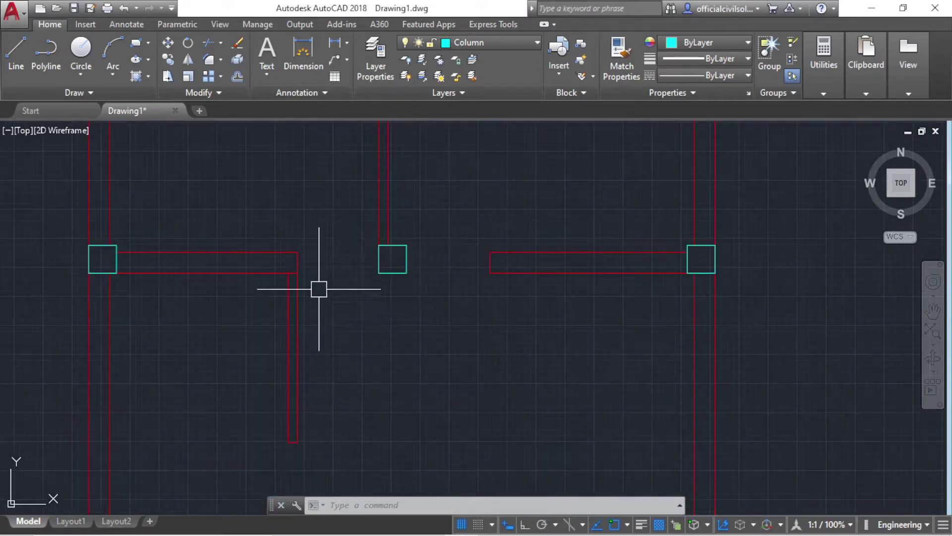
pyautogui.scroll(-2, 328, 271)
pyautogui.moveTo(422, 297); pyautogui.dragTo(398, 312, button='middle')
pyautogui.scroll(2, 312, 291)
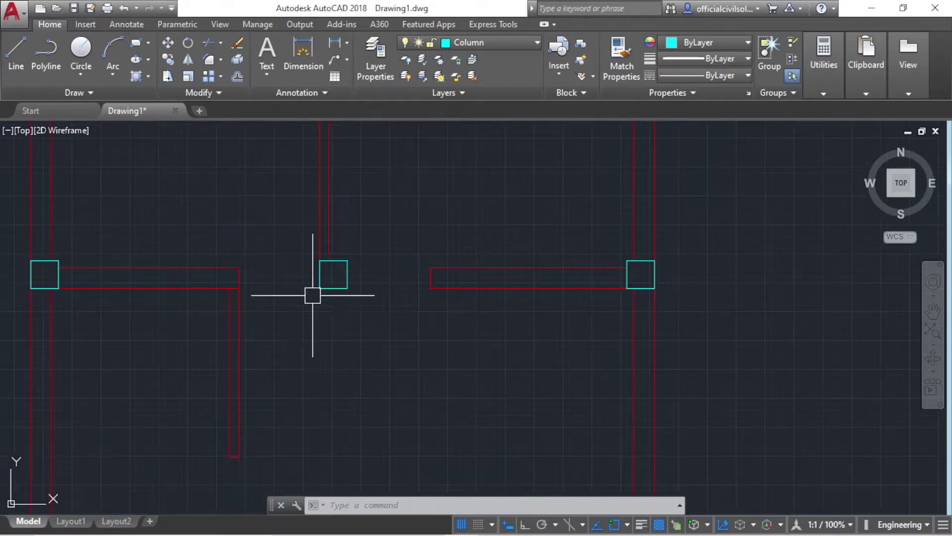
pyautogui.scroll(2, 248, 266)
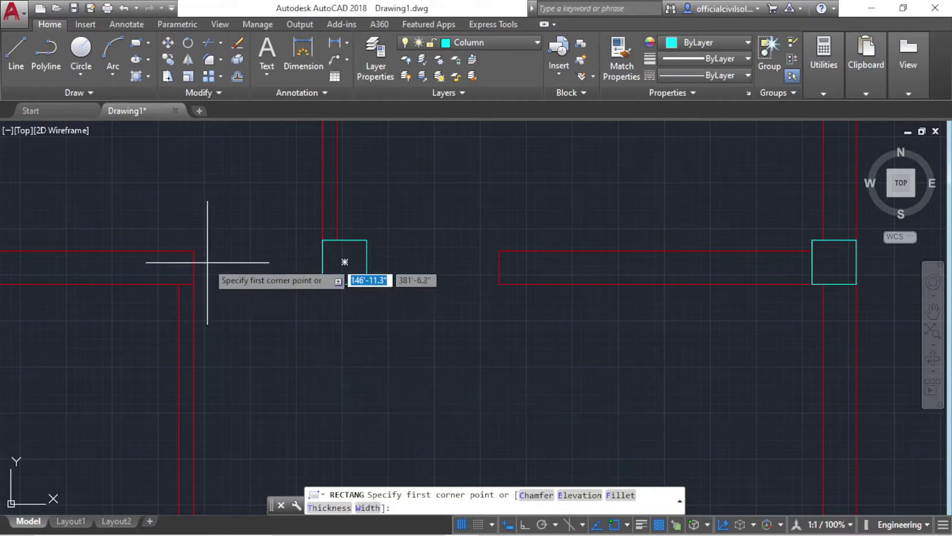
pyautogui.scroll(-2, 340, 266)
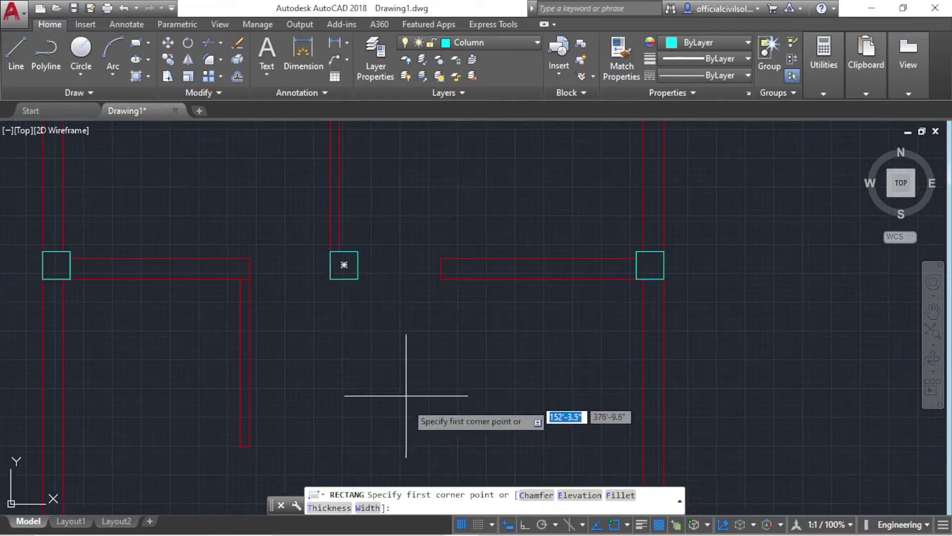
pyautogui.click(485, 525)
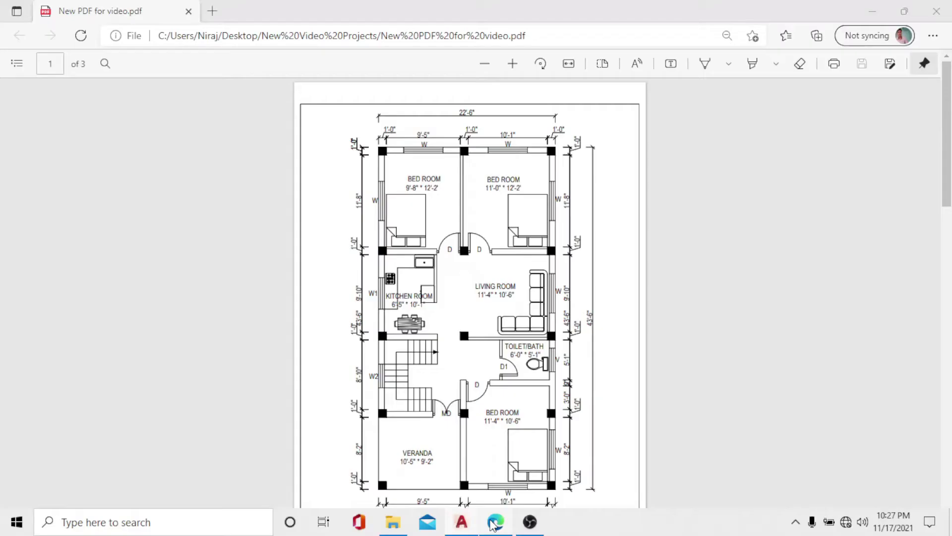
pyautogui.keyDown('ctrl'); pyautogui.scroll(3, 434, 240); pyautogui.keyUp('ctrl')
pyautogui.keyDown('ctrl'); pyautogui.scroll(3, 434, 239); pyautogui.keyUp('ctrl')
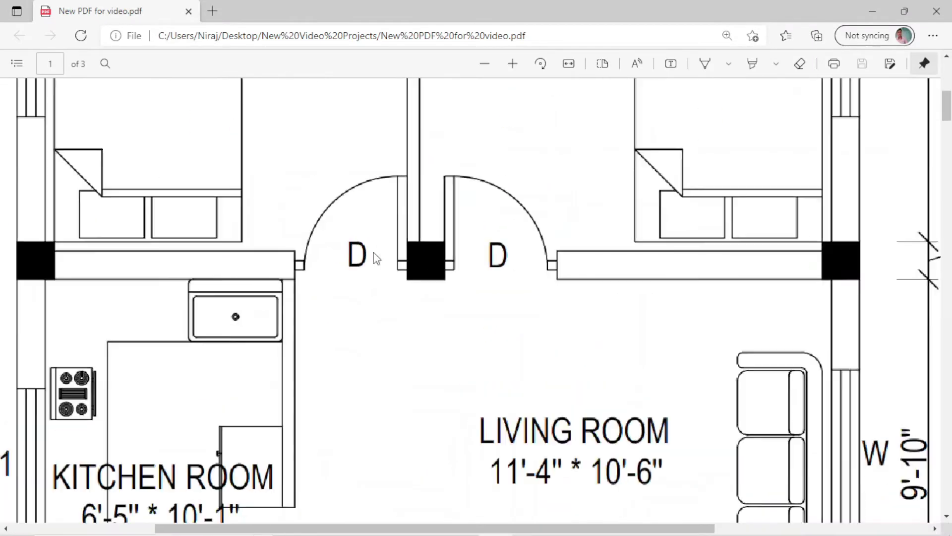
pyautogui.keyDown('ctrl'); pyautogui.scroll(4, 373, 252); pyautogui.keyUp('ctrl')
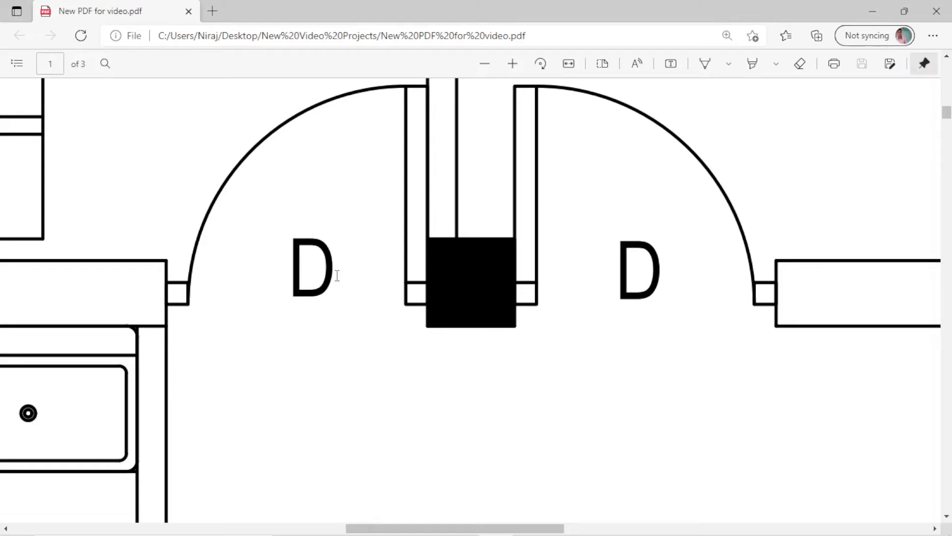
pyautogui.keyDown('ctrl'); pyautogui.scroll(-1, 338, 288); pyautogui.keyUp('ctrl')
pyautogui.keyDown('ctrl'); pyautogui.scroll(-1, 342, 305); pyautogui.keyUp('ctrl')
pyautogui.keyDown('ctrl'); pyautogui.scroll(-1, 346, 313); pyautogui.keyUp('ctrl')
pyautogui.keyDown('ctrl'); pyautogui.scroll(-1, 342, 258); pyautogui.keyUp('ctrl')
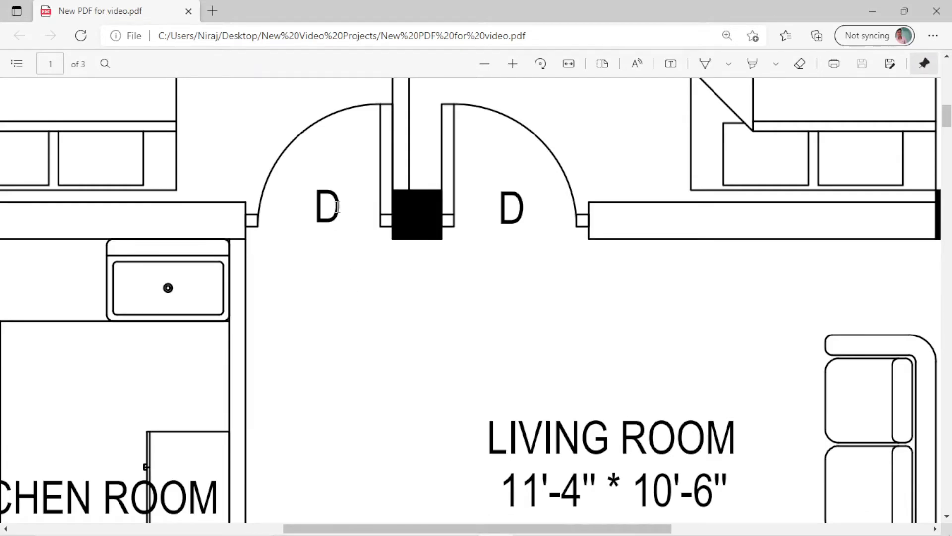
pyautogui.keyDown('ctrl'); pyautogui.scroll(-2, 439, 248); pyautogui.keyUp('ctrl')
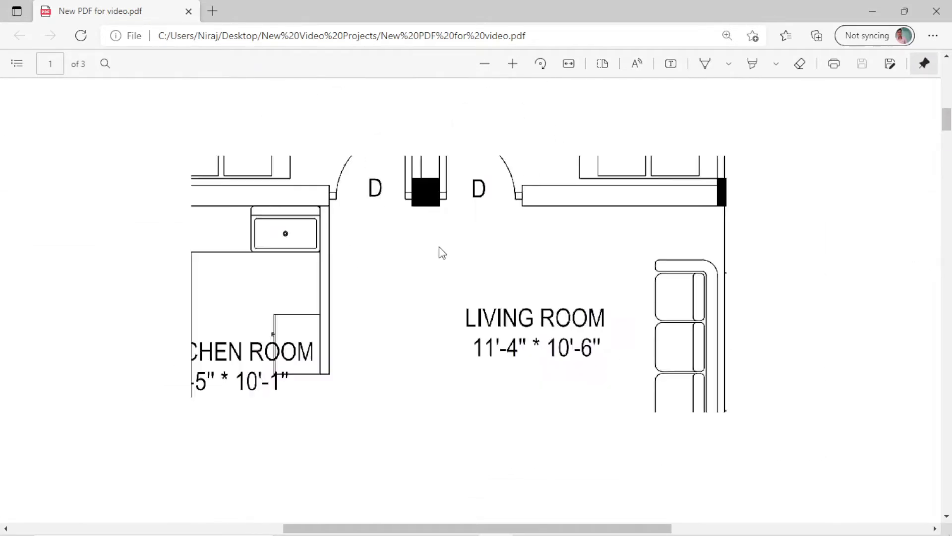
pyautogui.scroll(-5, 434, 258)
pyautogui.scroll(-3, 432, 268)
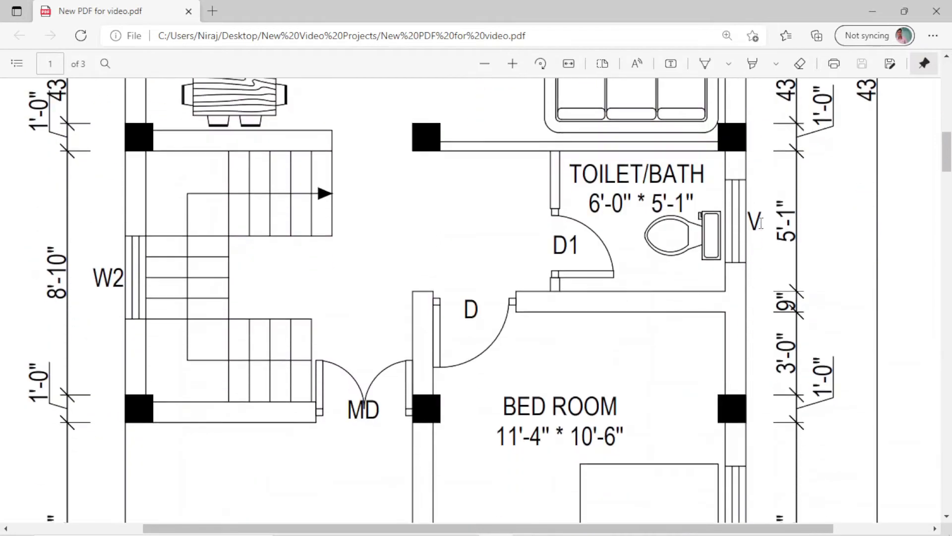
pyautogui.scroll(-3, 484, 313)
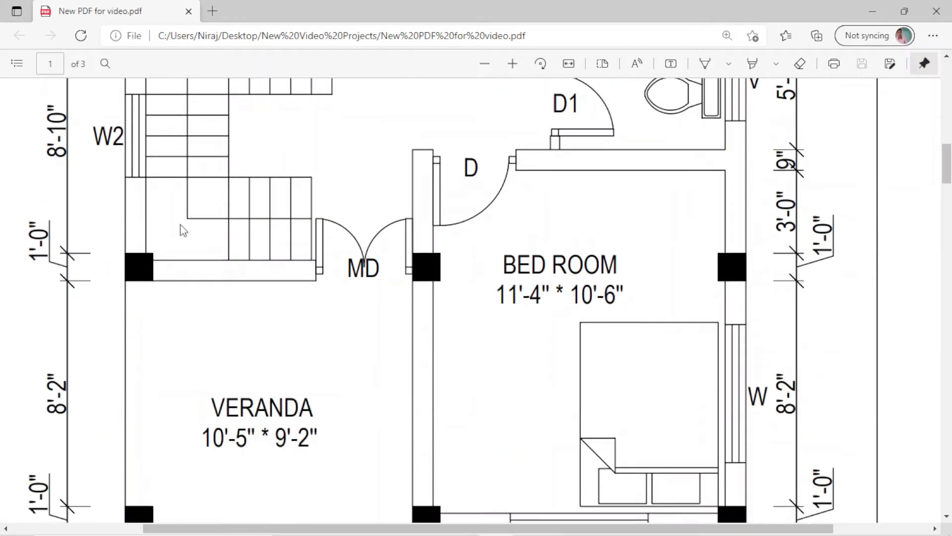
pyautogui.keyDown('ctrl'); pyautogui.scroll(-3, 296, 229); pyautogui.keyUp('ctrl')
# Zoom the reference PDF in on the two bedroom doors, kitchen and living room, then partway out
pyautogui.scroll(-6, 315, 266)
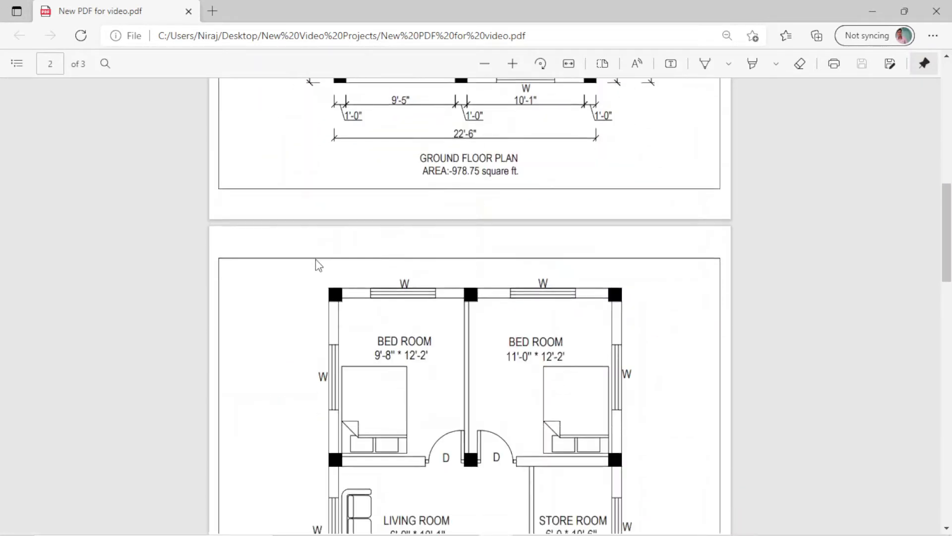
pyautogui.scroll(-15, 395, 238)
pyautogui.scroll(-6, 534, 363)
pyautogui.scroll(-2, 535, 363)
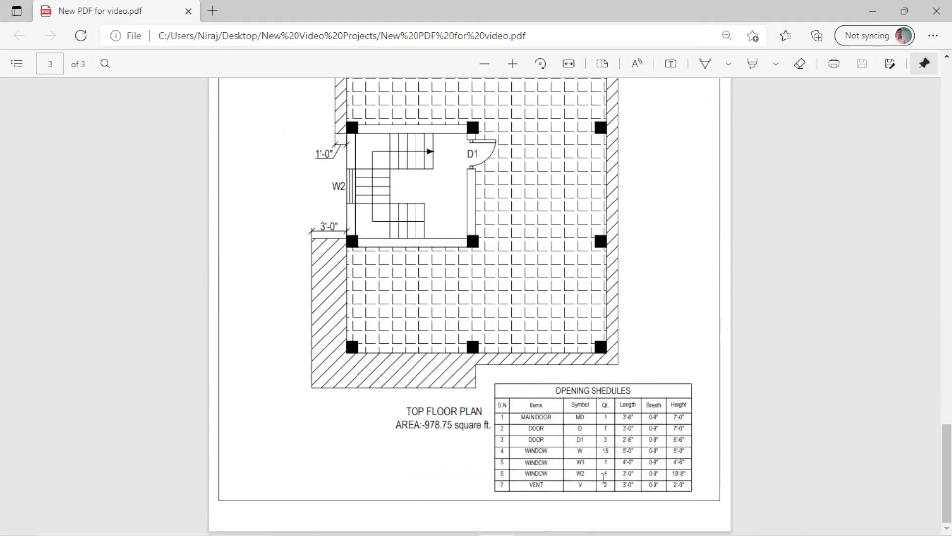
pyautogui.keyDown('ctrl'); pyautogui.scroll(3, 604, 477); pyautogui.keyUp('ctrl')
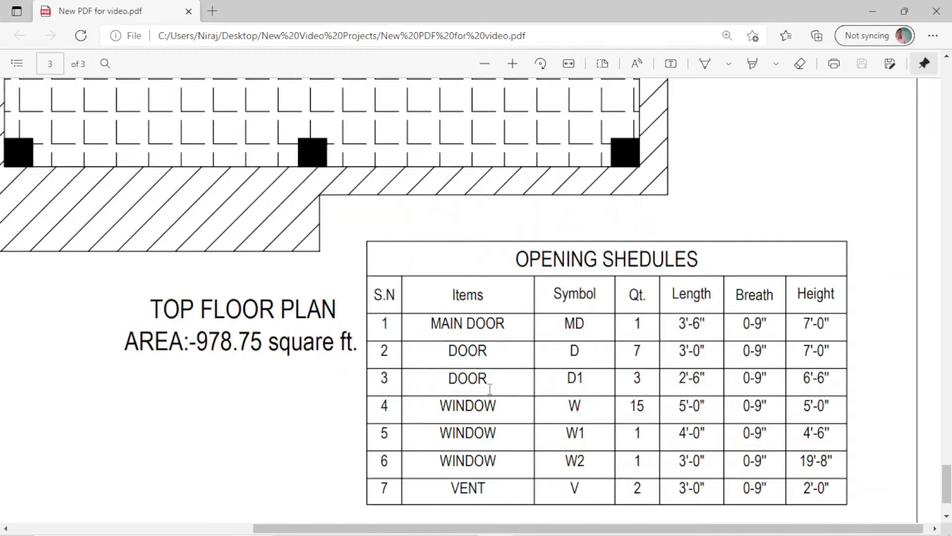
pyautogui.scroll(-2, 484, 391)
pyautogui.scroll(10, 491, 377)
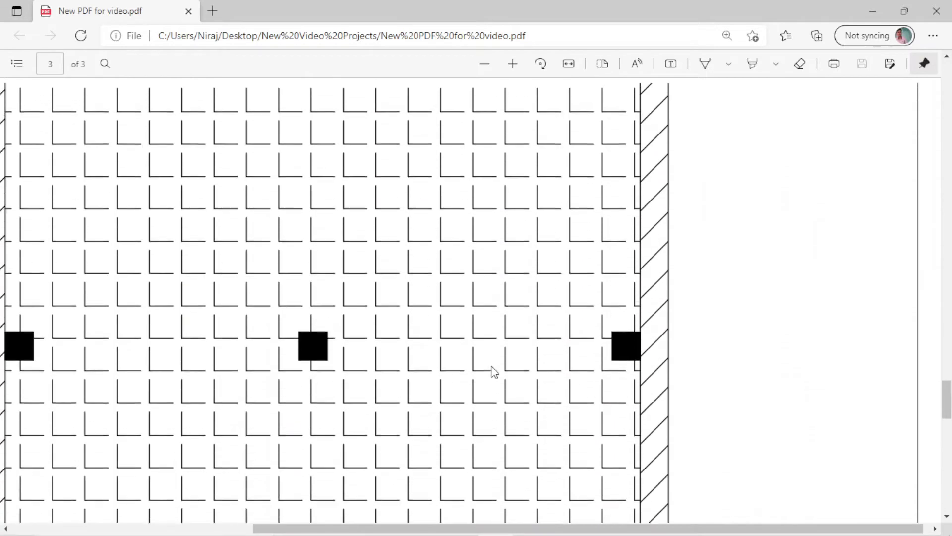
pyautogui.keyDown('ctrl'); pyautogui.scroll(-3, 493, 370); pyautogui.keyUp('ctrl')
pyautogui.scroll(5, 504, 375)
pyautogui.scroll(5, 505, 362)
pyautogui.scroll(5, 508, 356)
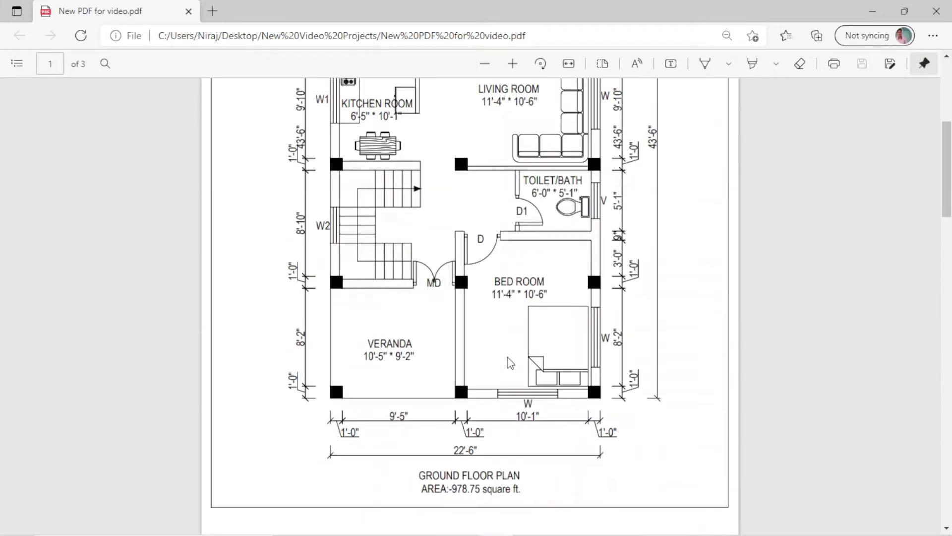
pyautogui.scroll(3, 507, 356)
pyautogui.keyDown('ctrl'); pyautogui.scroll(1, 507, 356); pyautogui.keyUp('ctrl')
pyautogui.keyDown('ctrl'); pyautogui.scroll(1, 476, 353); pyautogui.keyUp('ctrl')
pyautogui.scroll(2, 441, 349)
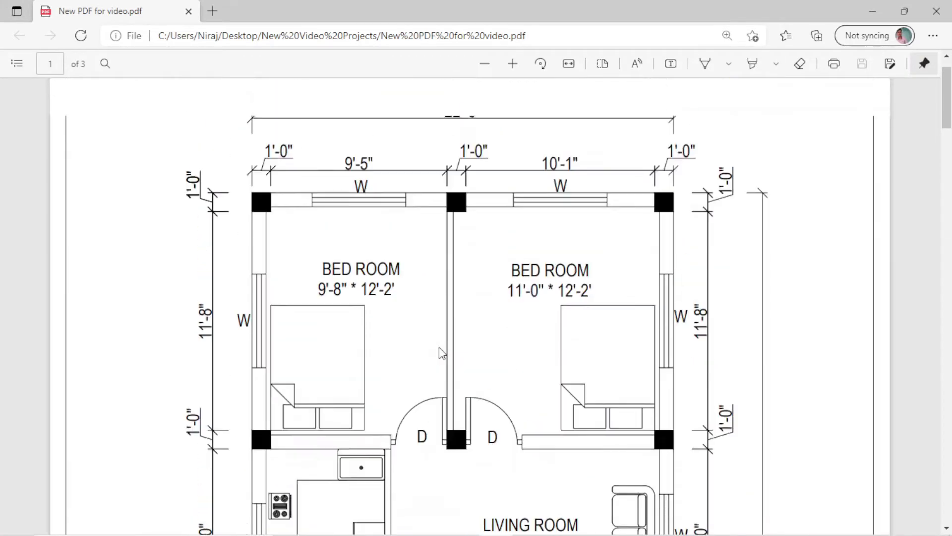
pyautogui.scroll(-1, 444, 377)
pyautogui.scroll(-3, 445, 392)
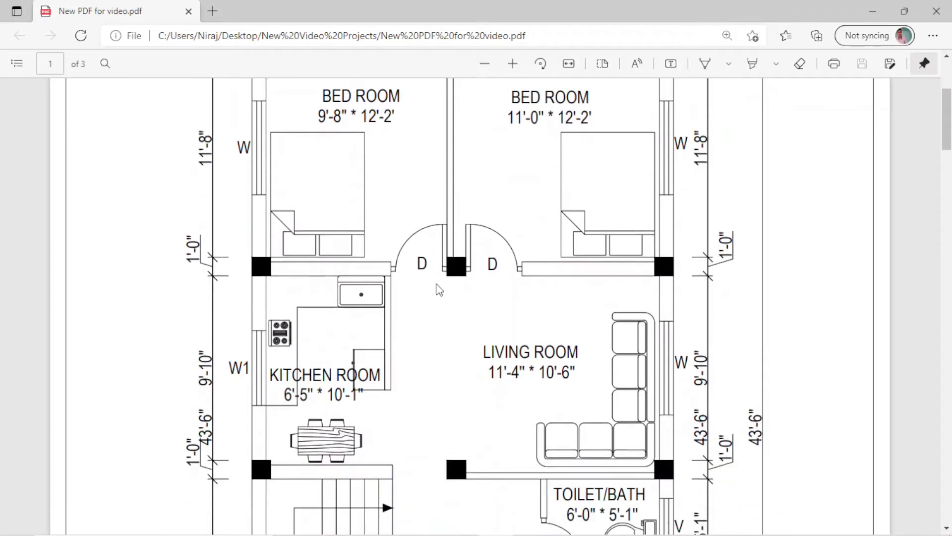
pyautogui.keyDown('ctrl'); pyautogui.scroll(1, 419, 283); pyautogui.keyUp('ctrl')
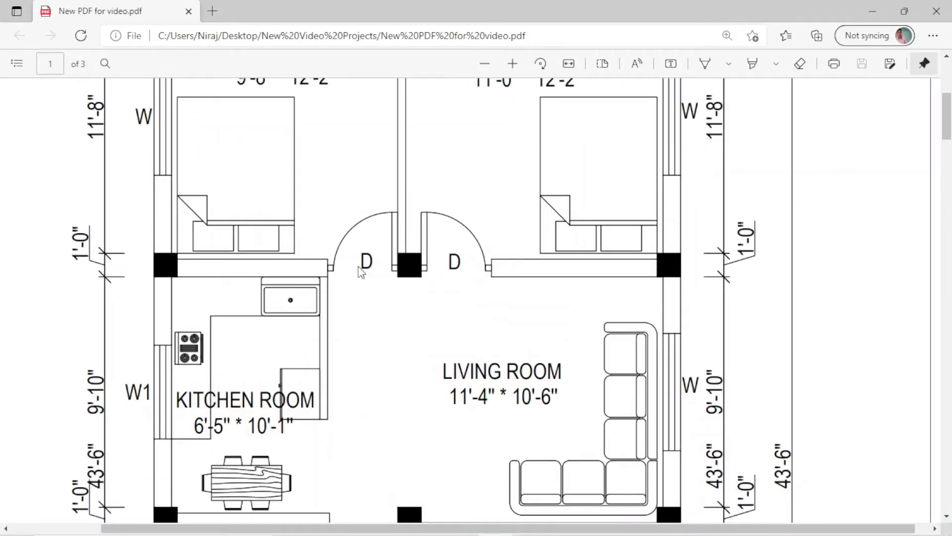
pyautogui.keyDown('ctrl'); pyautogui.scroll(2, 362, 264); pyautogui.keyUp('ctrl')
pyautogui.keyDown('ctrl'); pyautogui.scroll(2, 337, 268); pyautogui.keyUp('ctrl')
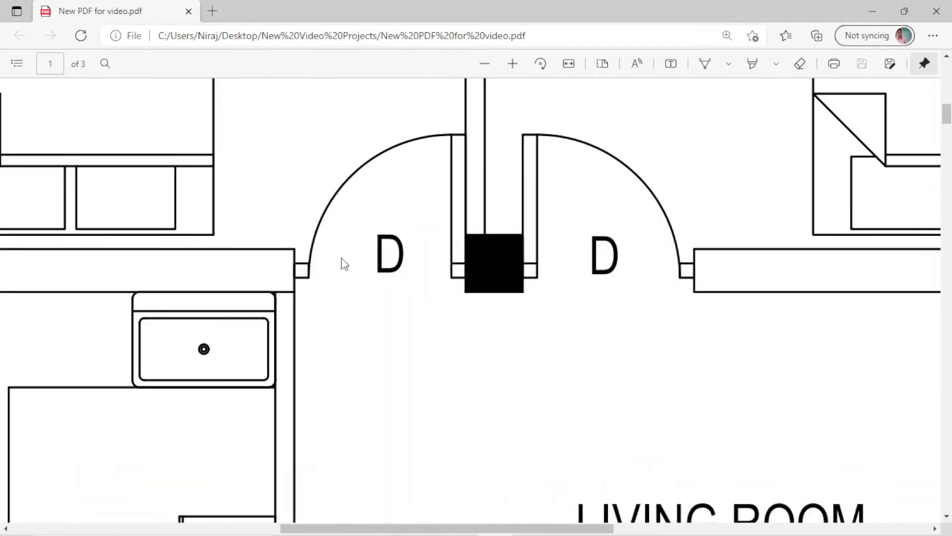
pyautogui.keyDown('ctrl'); pyautogui.scroll(-2, 397, 276); pyautogui.keyUp('ctrl')
pyautogui.keyDown('ctrl'); pyautogui.scroll(-1, 426, 276); pyautogui.keyUp('ctrl')
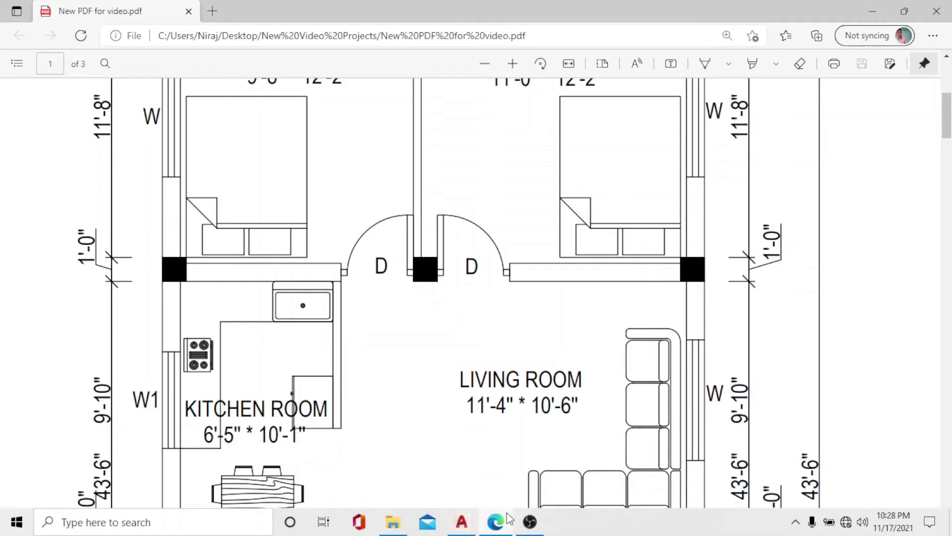
# Back in AutoCAD, make Door the current layer and draw a 3 by 3 square
pyautogui.click(461, 526)
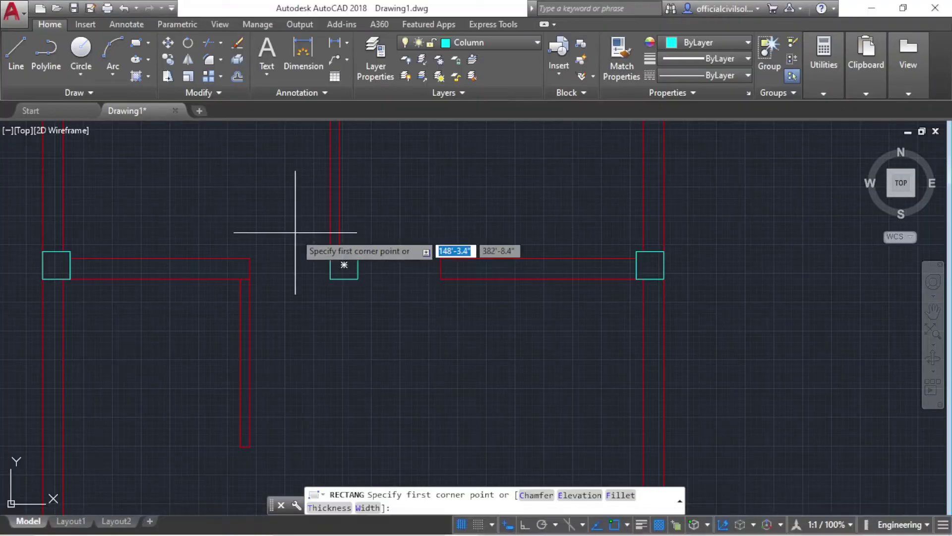
pyautogui.click(510, 44)
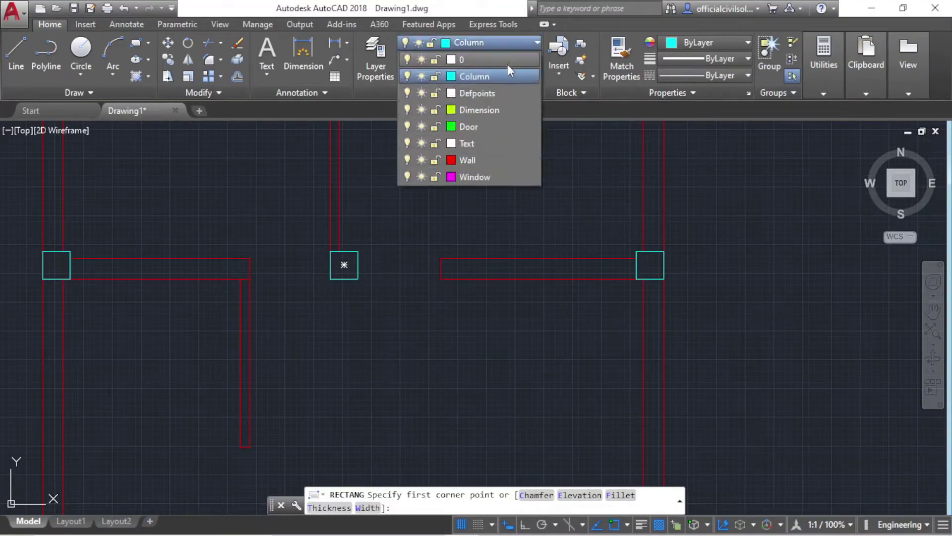
pyautogui.click(494, 127)
pyautogui.scroll(4, 287, 298)
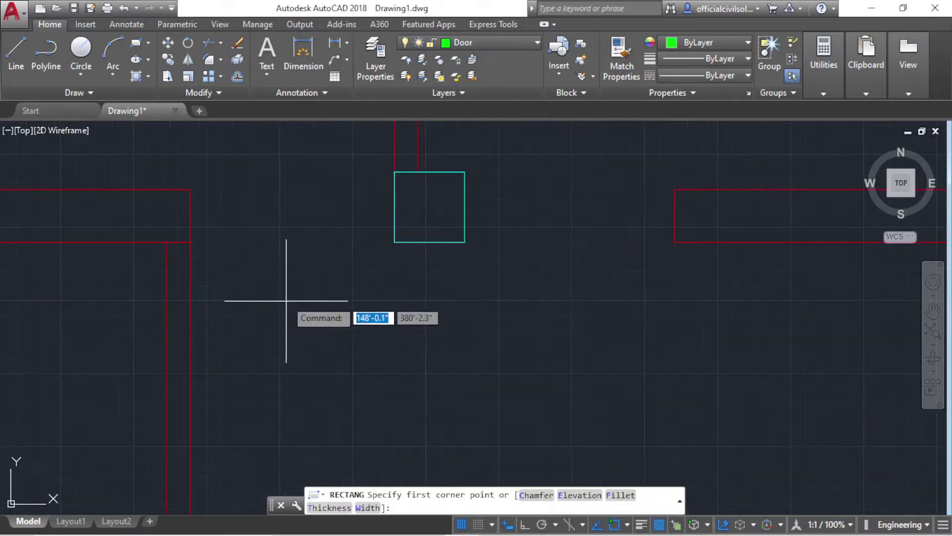
pyautogui.click(290, 279)
pyautogui.write('3')
pyautogui.press('Tab')
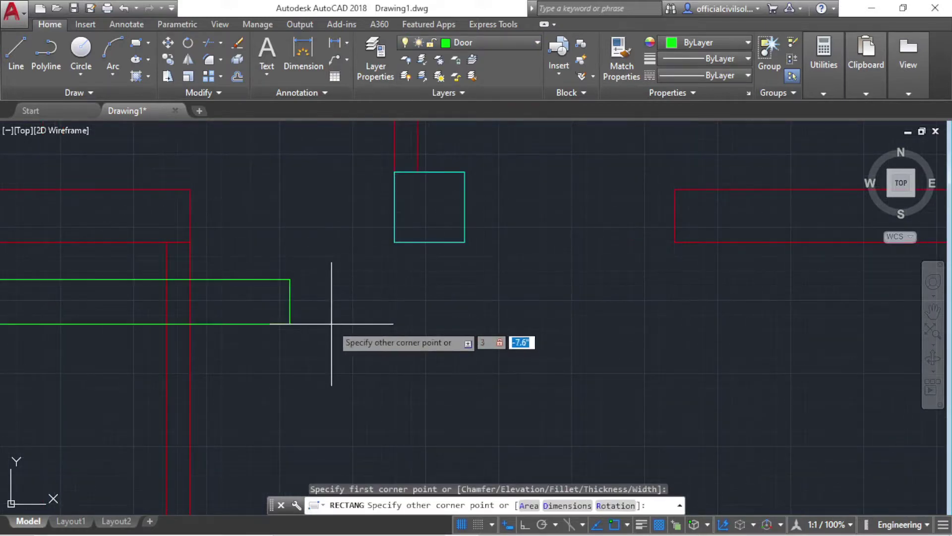
pyautogui.press('Return')
# Draw a horizontal 3' line with Ortho from the square's lower-left corner
pyautogui.scroll(3, 297, 266)
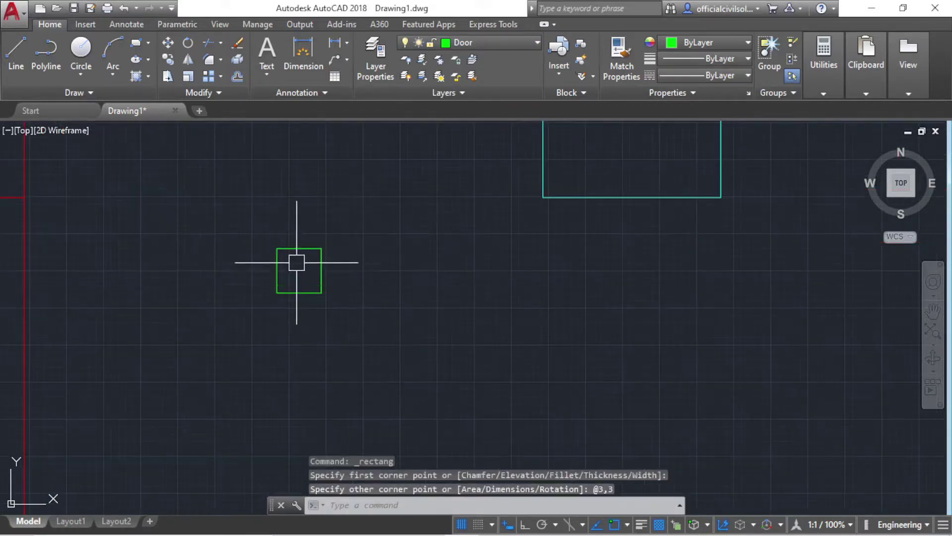
pyautogui.click(17, 52)
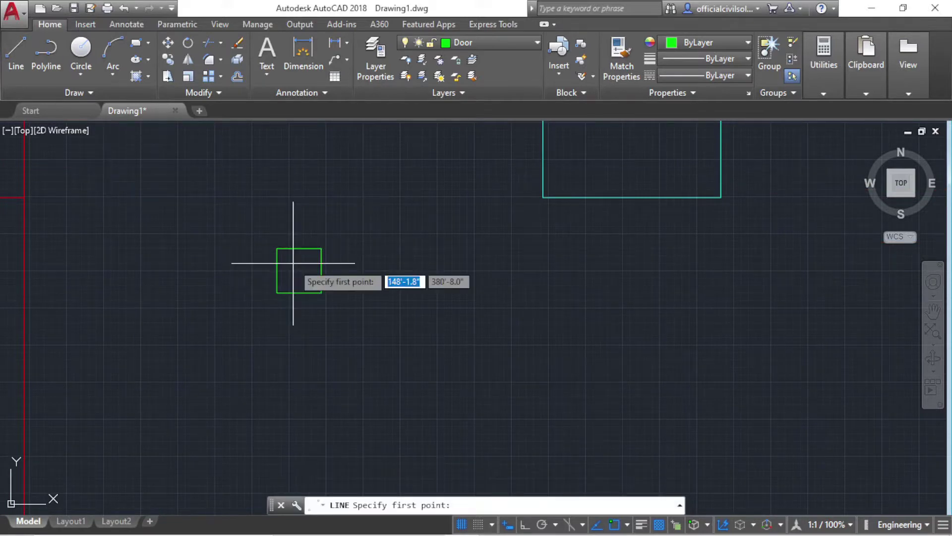
pyautogui.click(277, 292)
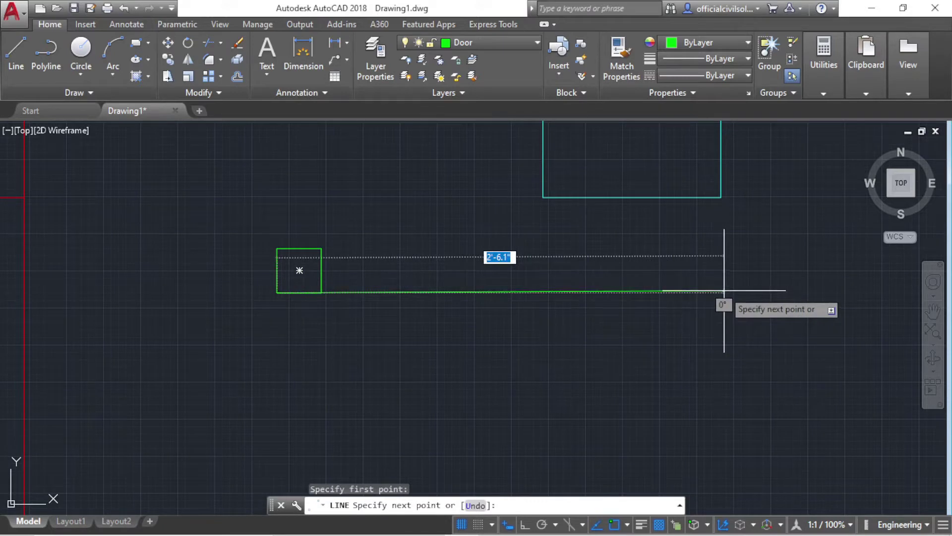
pyautogui.press('F8')
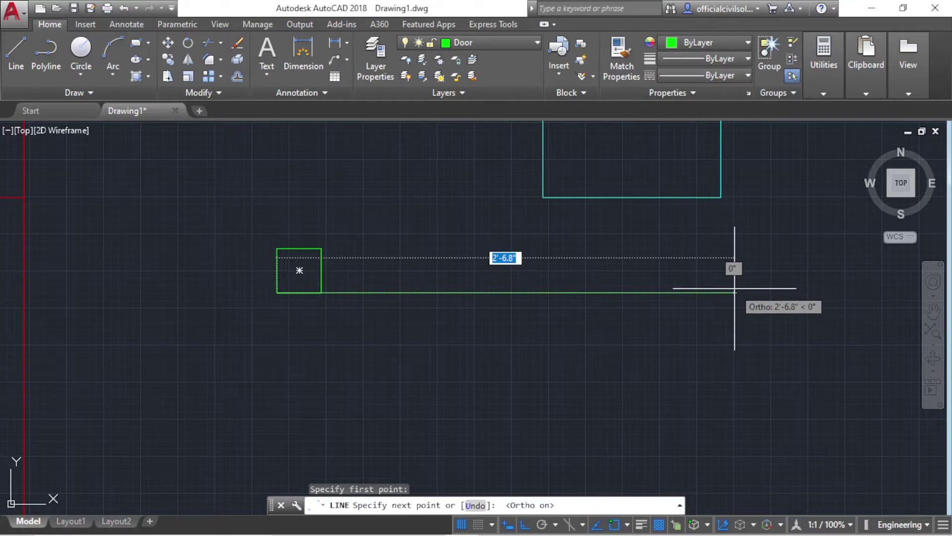
pyautogui.write("3'")
pyautogui.press('Return')
pyautogui.press('Escape')
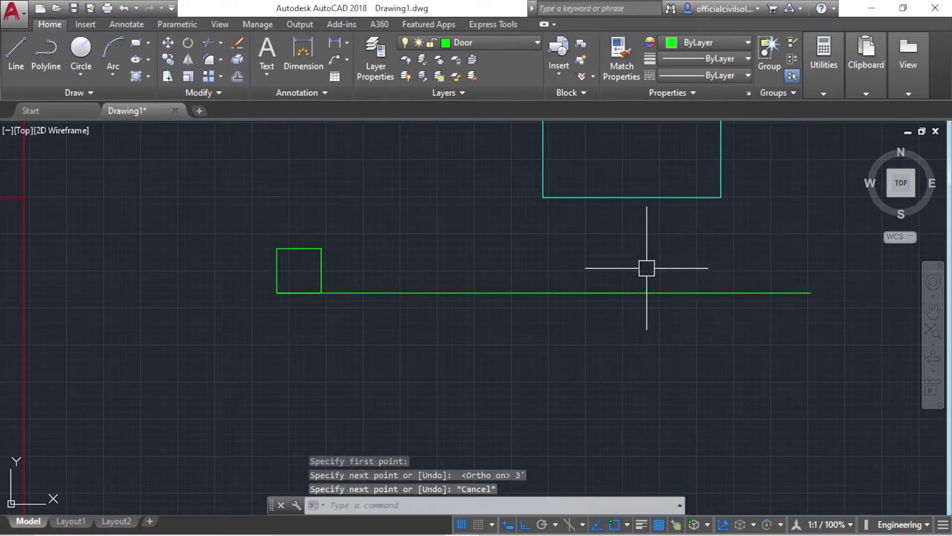
# Copy the square to the right end of the 3' line
pyautogui.click(221, 192)
pyautogui.click(376, 316)
pyautogui.write('c')
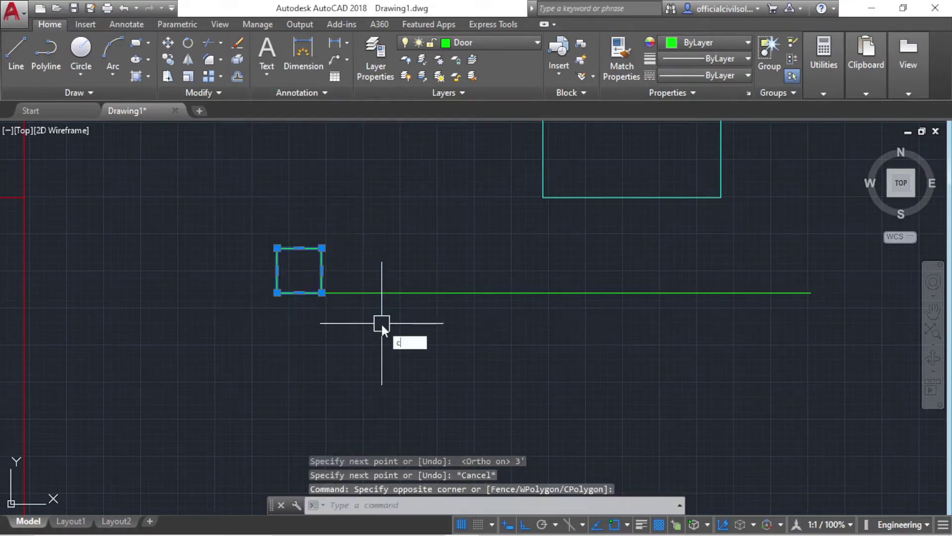
pyautogui.write('p')
pyautogui.press('Return')
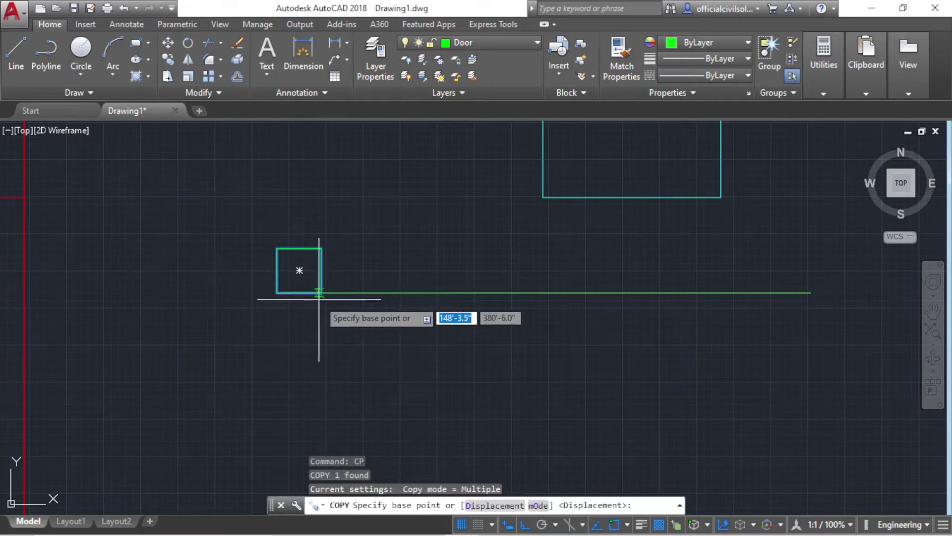
pyautogui.click(321, 294)
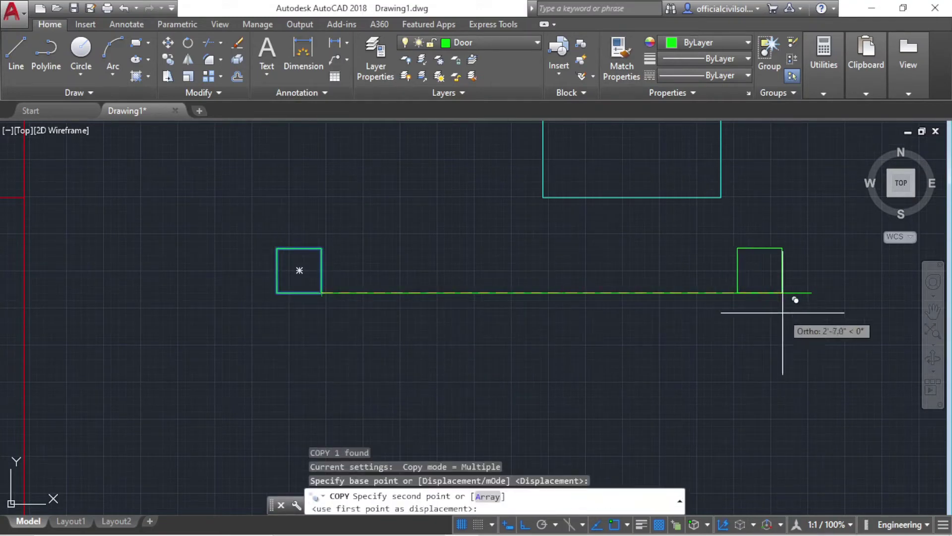
pyautogui.click(811, 293)
pyautogui.press('Escape')
pyautogui.press('Escape')
# Move both squares and the line lower down in the drawing
pyautogui.click(268, 218)
pyautogui.scroll(-2, 331, 312)
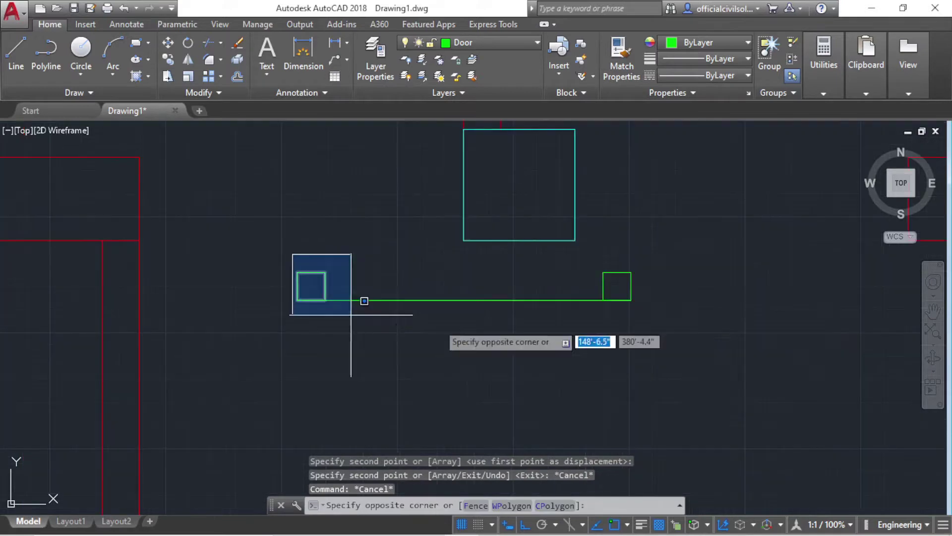
pyautogui.click(707, 330)
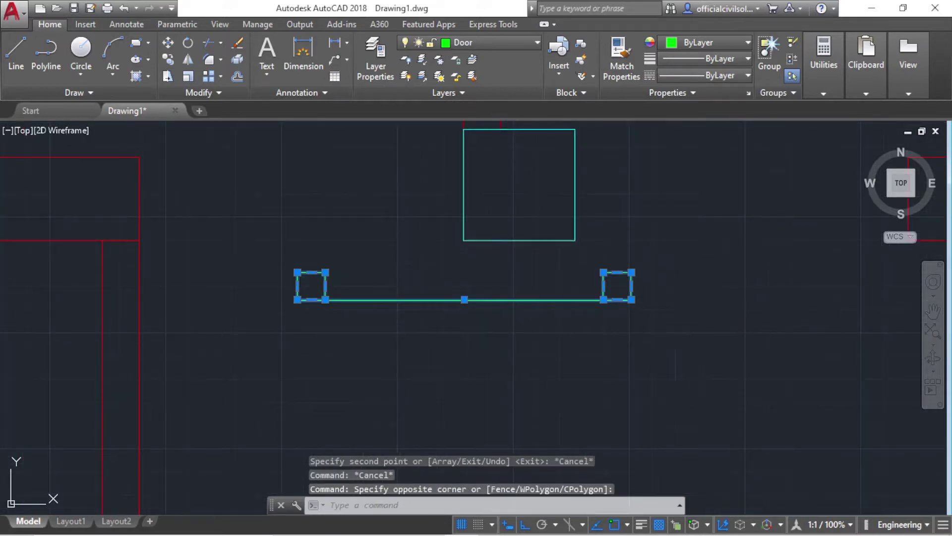
pyautogui.write('m')
pyautogui.press('Return')
pyautogui.click(508, 270)
pyautogui.scroll(-2, 496, 283)
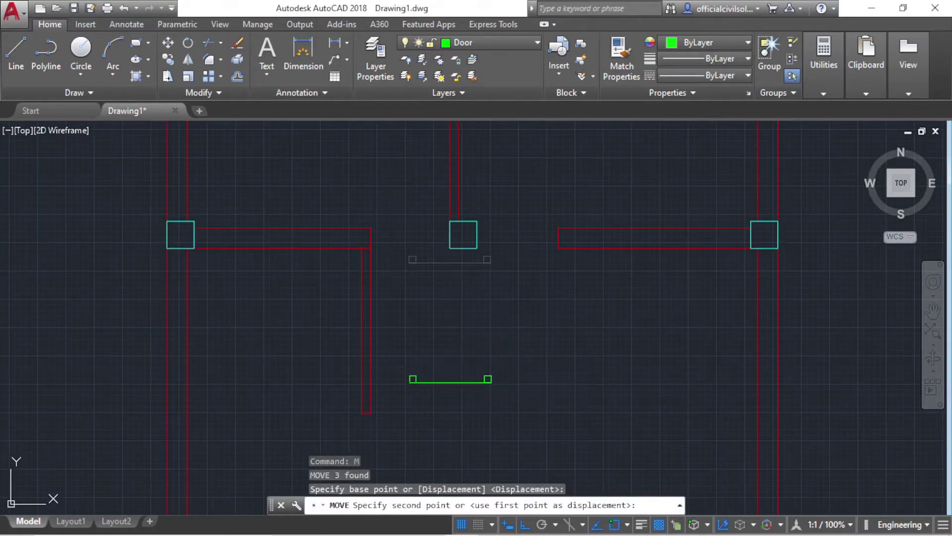
pyautogui.click(496, 386)
pyautogui.press('Escape')
# Erase the line connecting the two squares
pyautogui.scroll(1, 440, 385)
pyautogui.scroll(1, 469, 379)
pyautogui.moveTo(469, 378); pyautogui.dragTo(406, 382, button='middle')
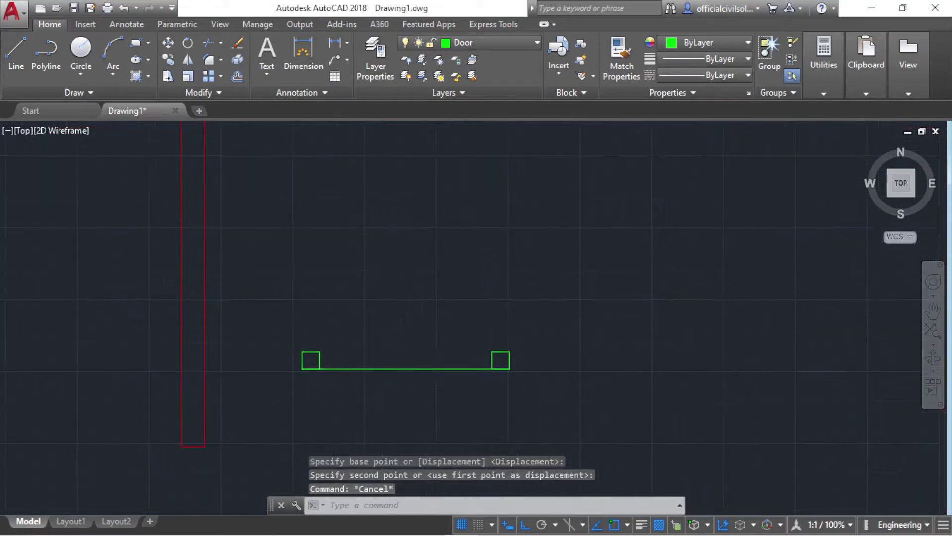
pyautogui.scroll(-1, 442, 387)
pyautogui.scroll(-1, 422, 387)
pyautogui.scroll(1, 437, 385)
pyautogui.scroll(1, 466, 383)
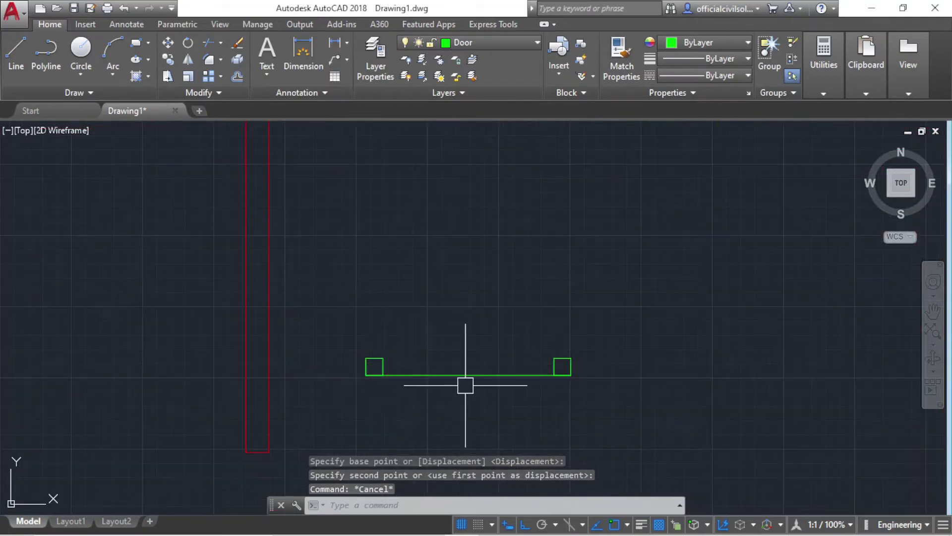
pyautogui.click(460, 377)
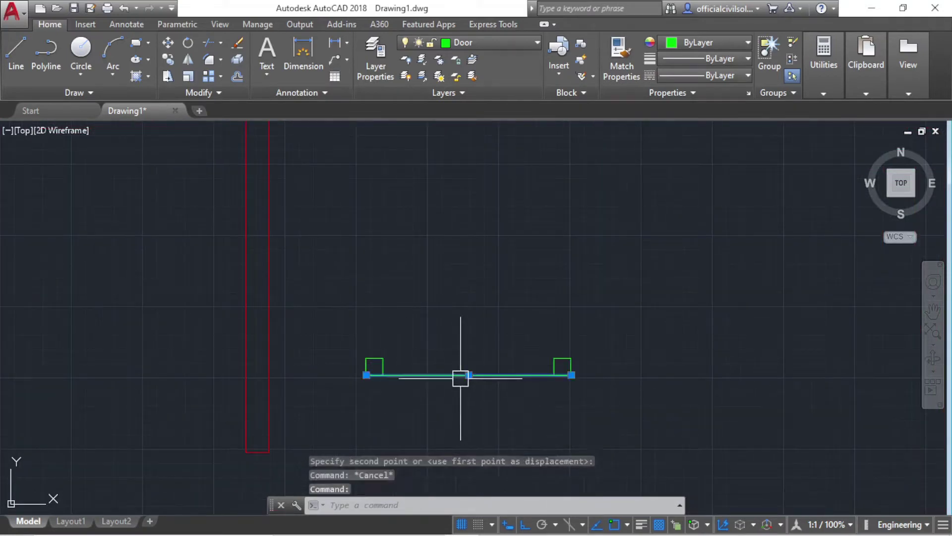
pyautogui.press('Delete')
pyautogui.moveTo(476, 394); pyautogui.dragTo(440, 395, button='middle')
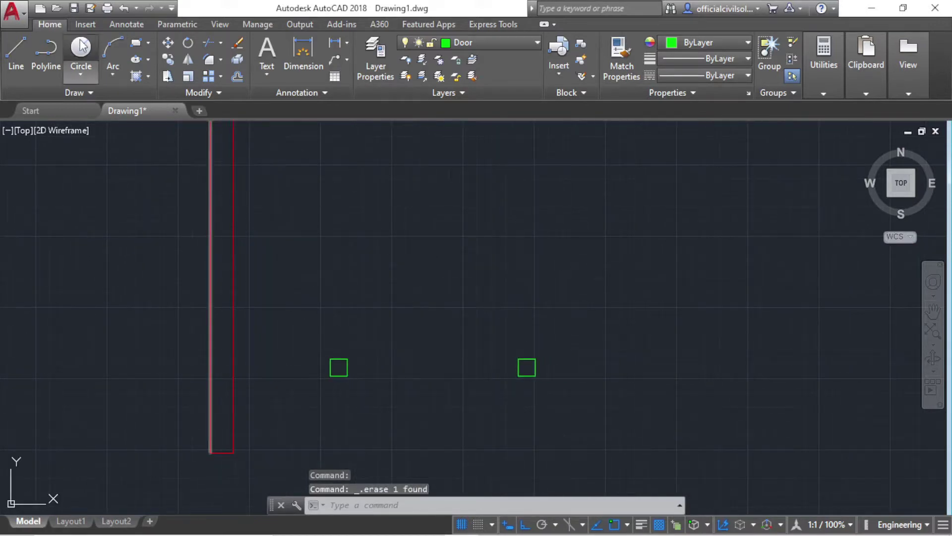
# Draw a circle centred on the left square reaching the right square
pyautogui.scroll(4, 340, 382)
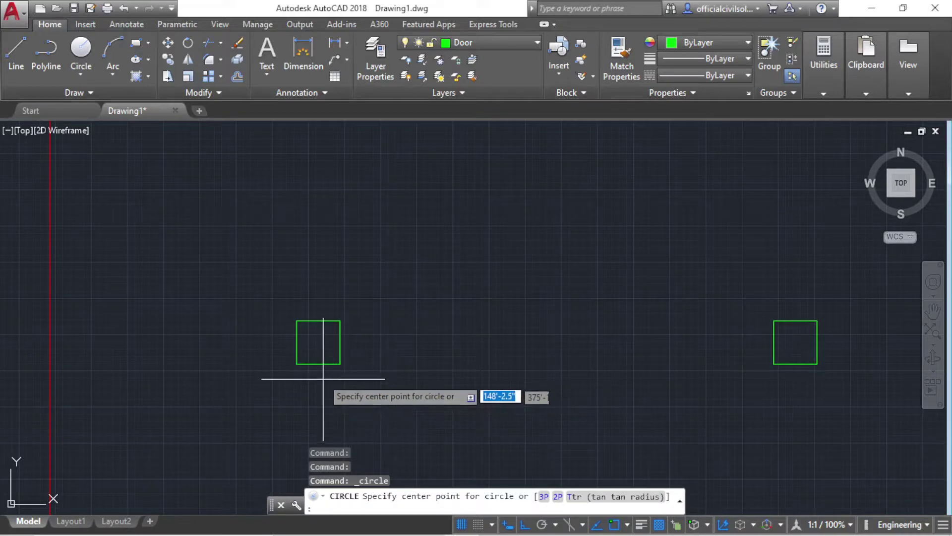
pyautogui.click(302, 364)
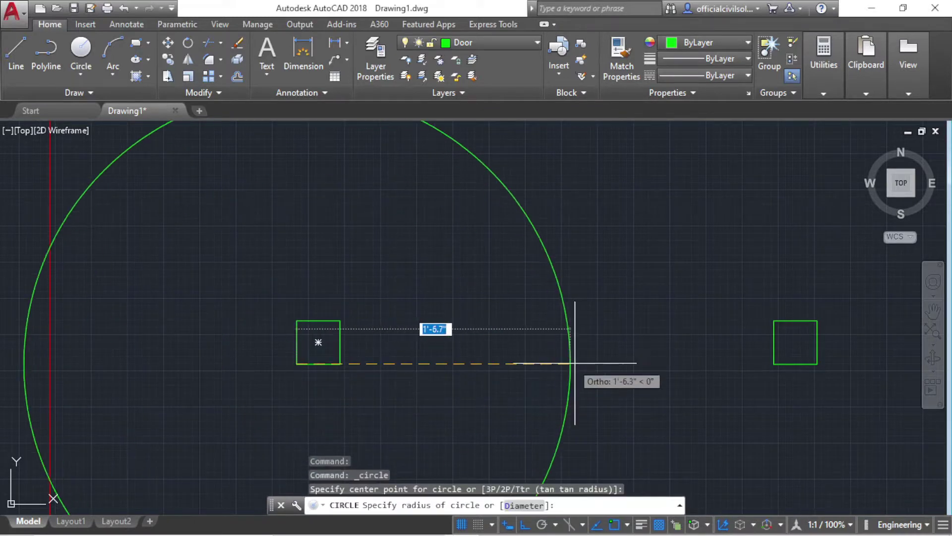
pyautogui.click(770, 364)
pyautogui.scroll(-4, 513, 368)
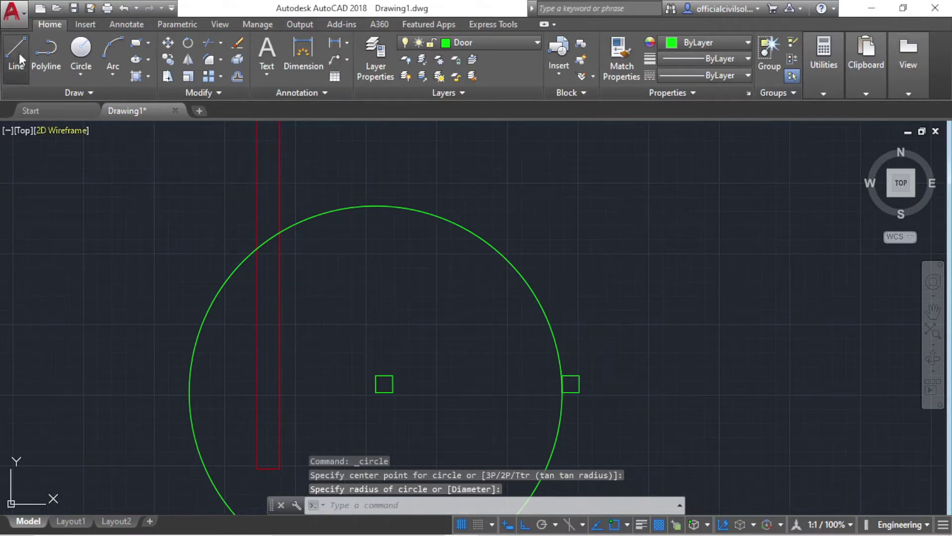
# Draw a vertical door-leaf line from the left square's corner up to the circle's top
pyautogui.click(19, 52)
pyautogui.scroll(4, 313, 372)
pyautogui.click(463, 372)
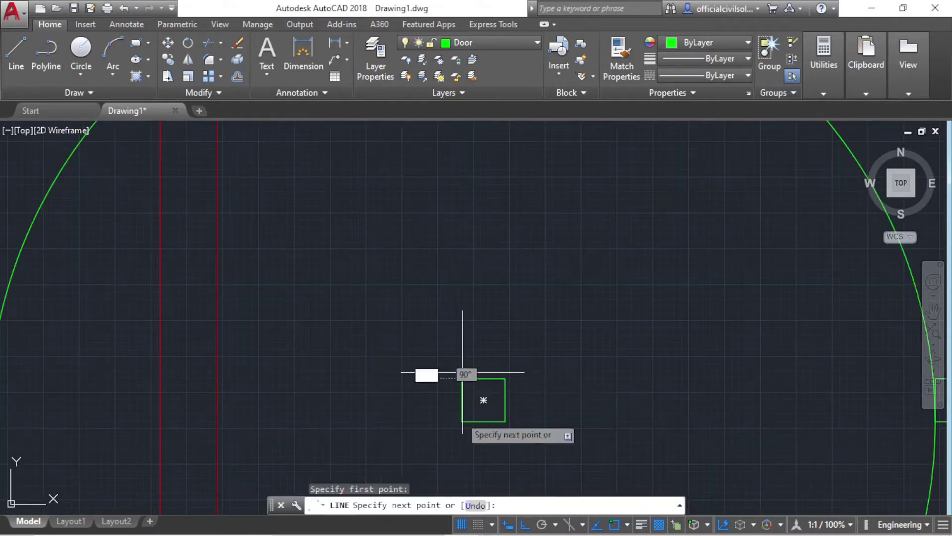
pyautogui.scroll(-5, 459, 357)
pyautogui.scroll(2, 454, 297)
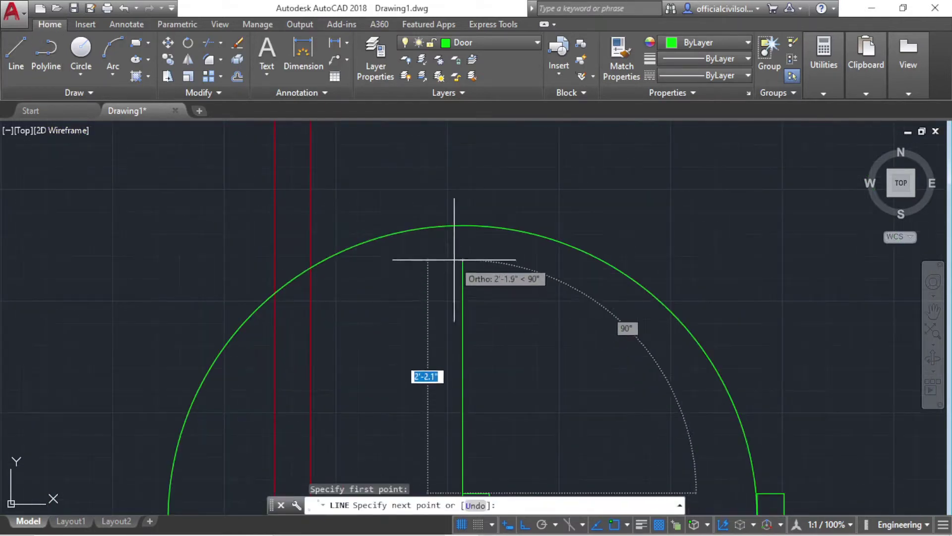
pyautogui.click(463, 225)
pyautogui.press('Escape')
pyautogui.scroll(-5, 462, 223)
pyautogui.scroll(4, 473, 342)
# Draw a 3-inch line across the top of the door leaf
pyautogui.press('Return')
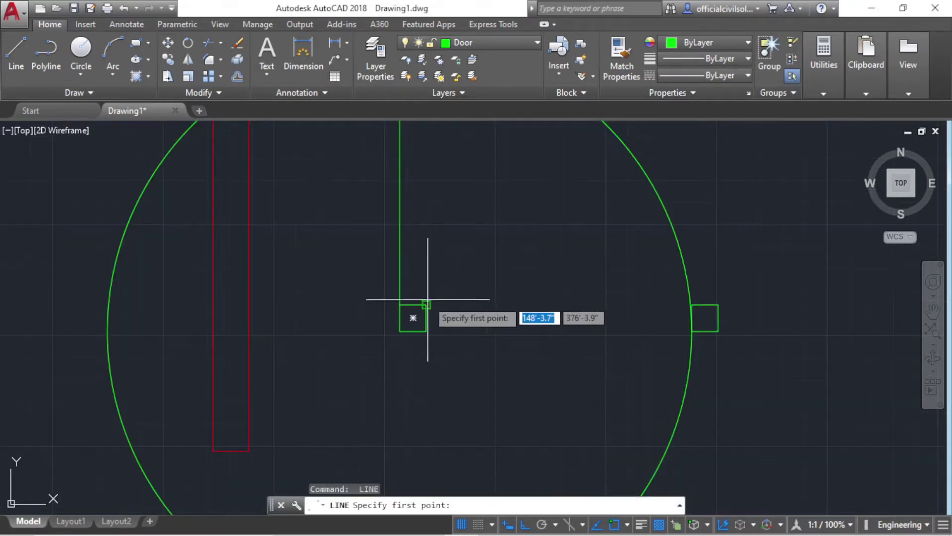
pyautogui.click(428, 299)
pyautogui.scroll(-5, 417, 292)
pyautogui.scroll(4, 427, 258)
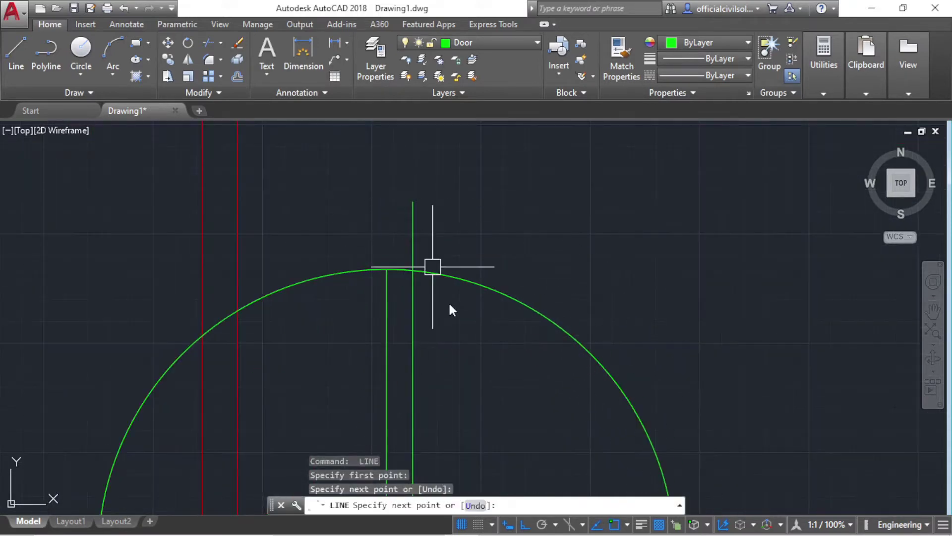
pyautogui.press('Escape')
pyautogui.scroll(2, 377, 228)
pyautogui.scroll(2, 345, 308)
pyautogui.scroll(1, 278, 248)
pyautogui.press('Return')
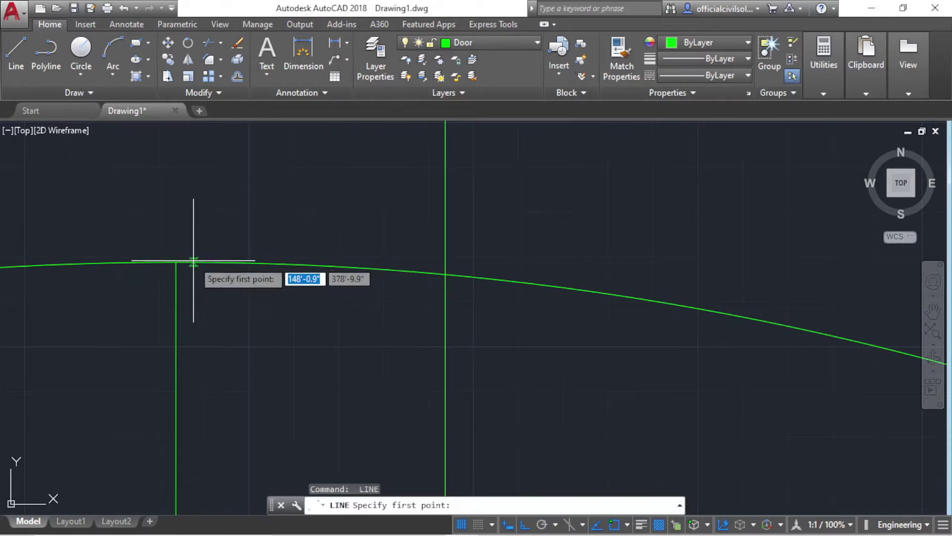
pyautogui.click(176, 262)
pyautogui.scroll(2, 447, 255)
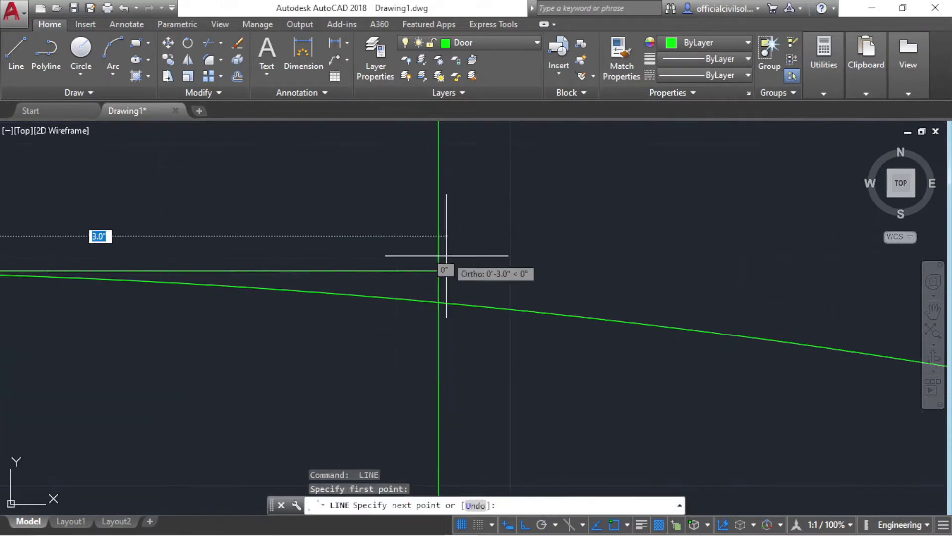
pyautogui.click(438, 268)
pyautogui.press('Escape')
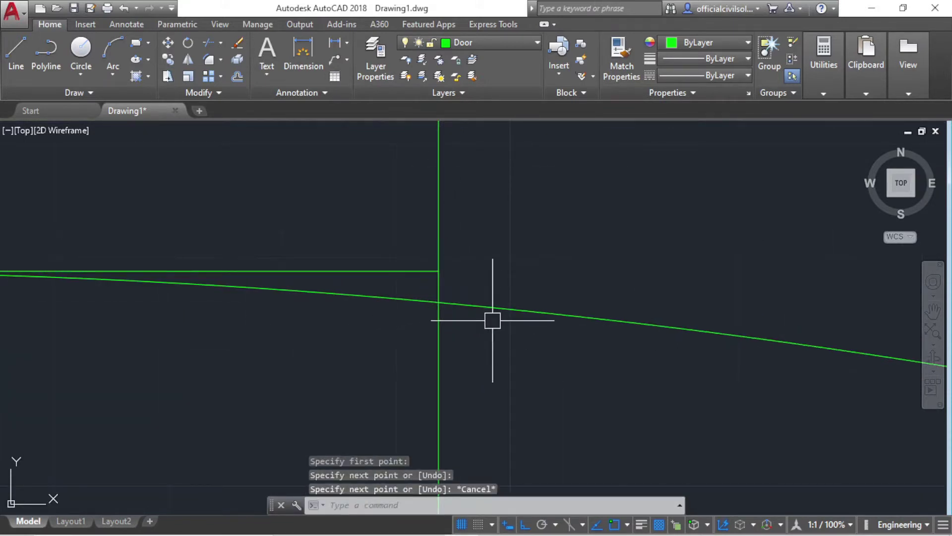
pyautogui.write('tr')
# Trim the leaf edge past the arc, the circle's lower part, and the arc between walls
pyautogui.press('Return')
pyautogui.press('Return')
pyautogui.click(439, 188)
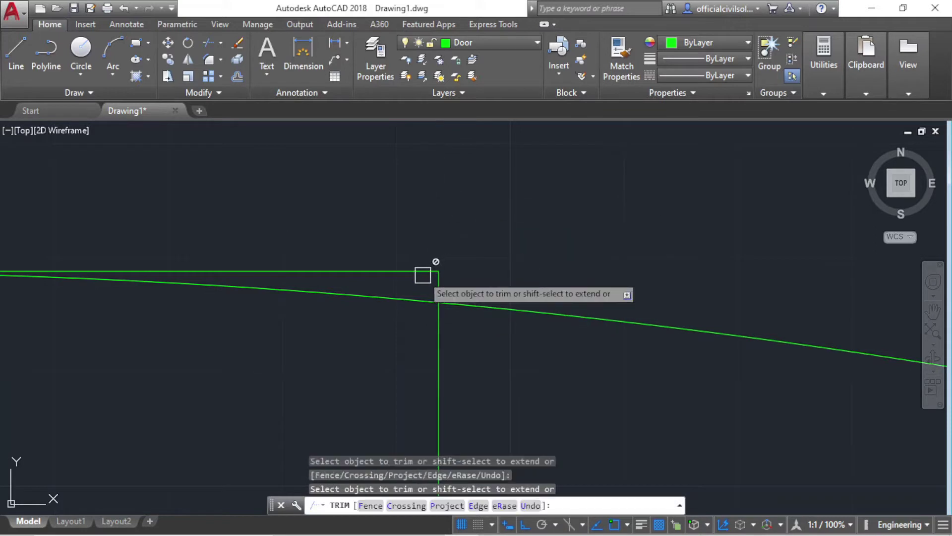
pyautogui.scroll(-3, 409, 297)
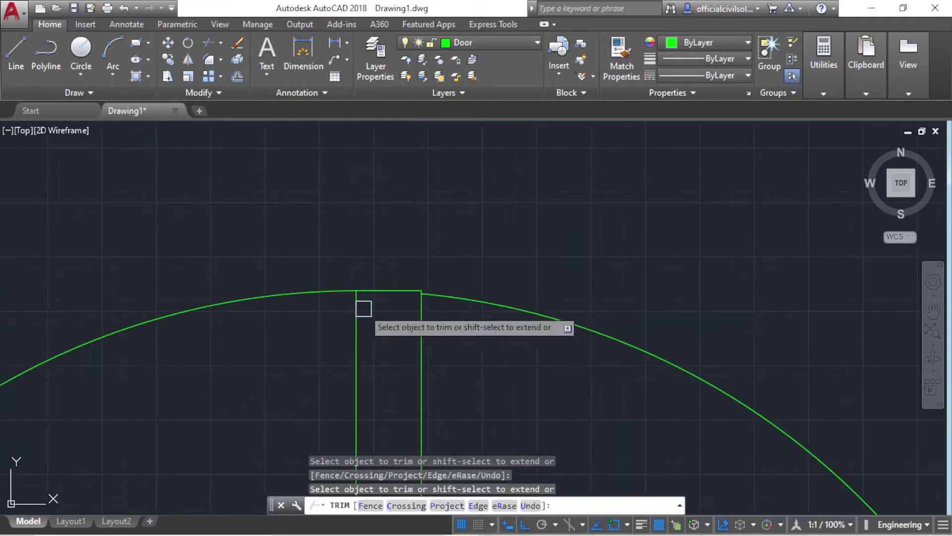
pyautogui.scroll(-1, 365, 304)
pyautogui.scroll(-2, 314, 289)
pyautogui.scroll(-2, 313, 249)
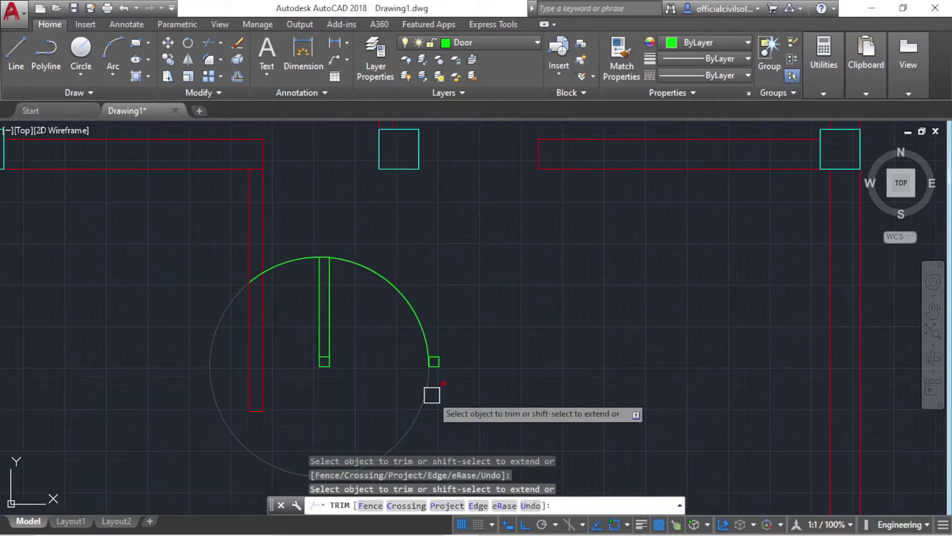
pyautogui.click(430, 392)
pyautogui.scroll(4, 327, 305)
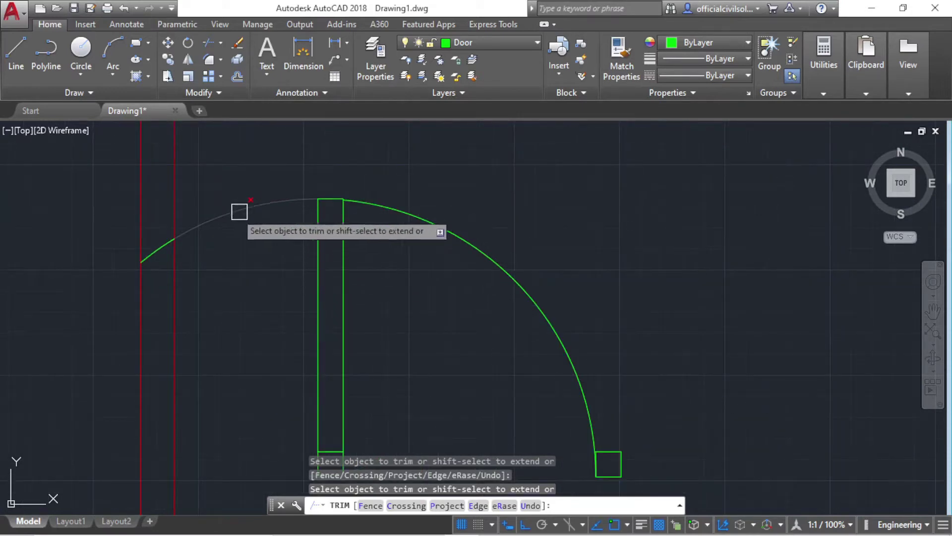
pyautogui.click(156, 253)
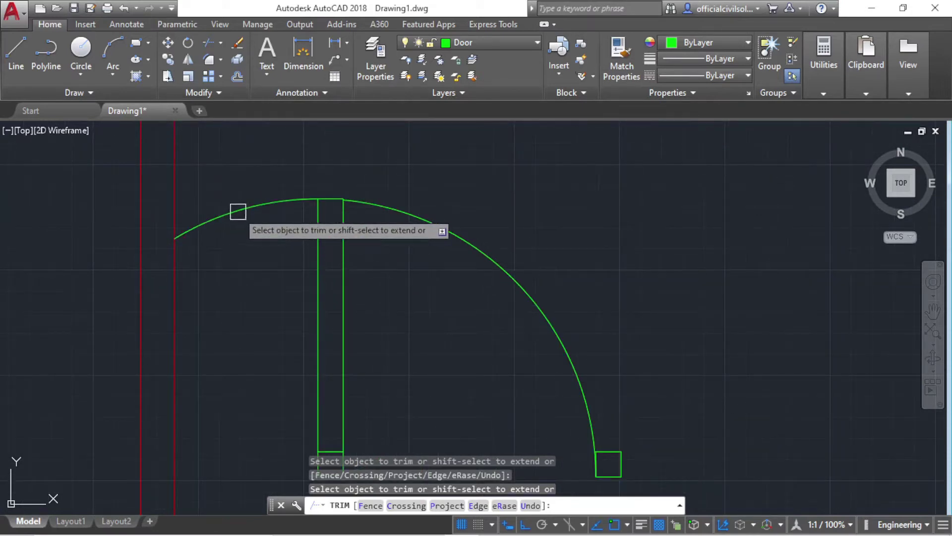
pyautogui.scroll(4, 238, 212)
pyautogui.press('Escape')
# Select and delete the leftover arc piece
pyautogui.click(329, 265)
pyautogui.click(257, 168)
pyautogui.scroll(-6, 257, 168)
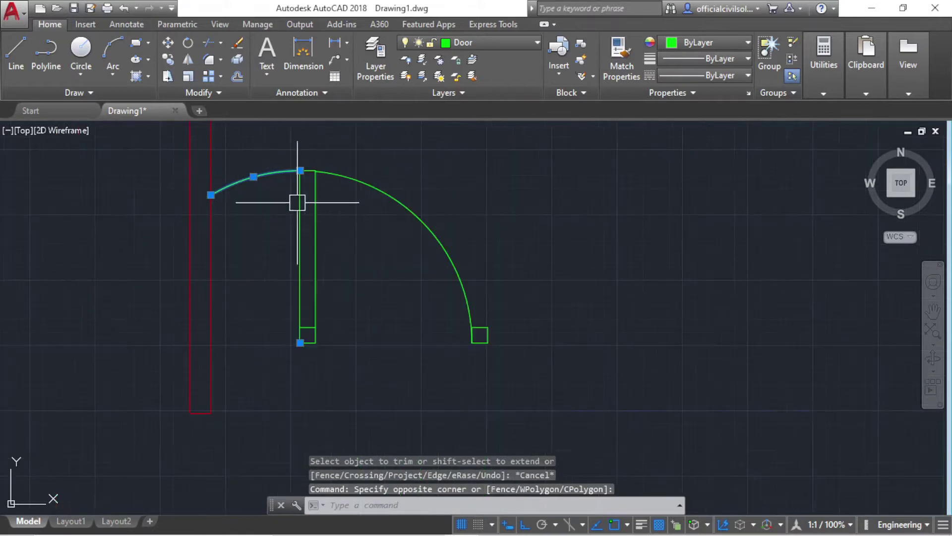
pyautogui.press('Delete')
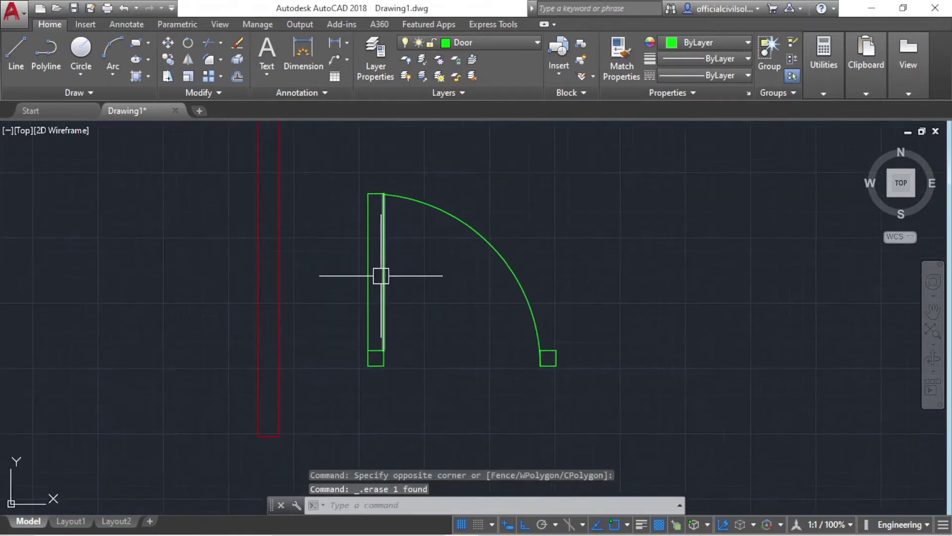
pyautogui.scroll(-5, 438, 325)
# Window-select the existing green door and recentre the view on it
pyautogui.scroll(5, 397, 266)
pyautogui.scroll(-4, 333, 285)
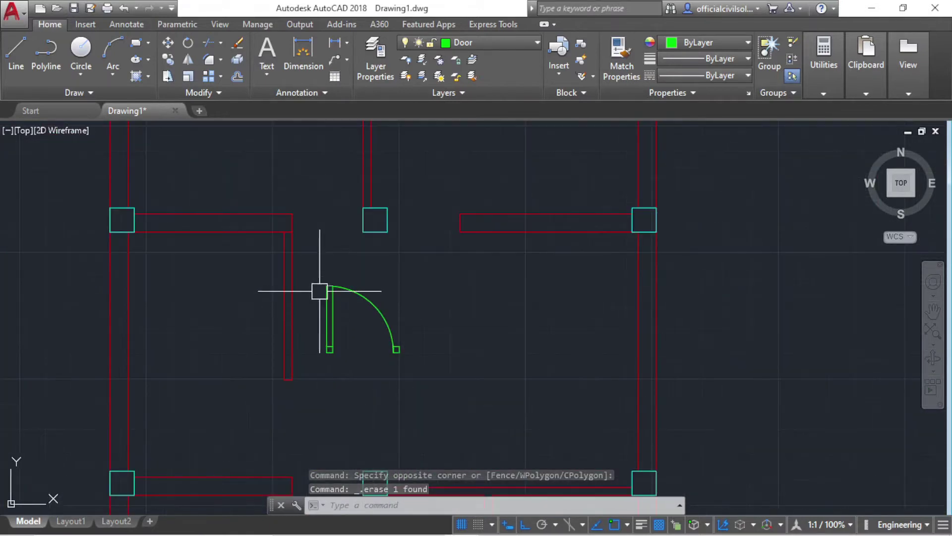
pyautogui.click(307, 258)
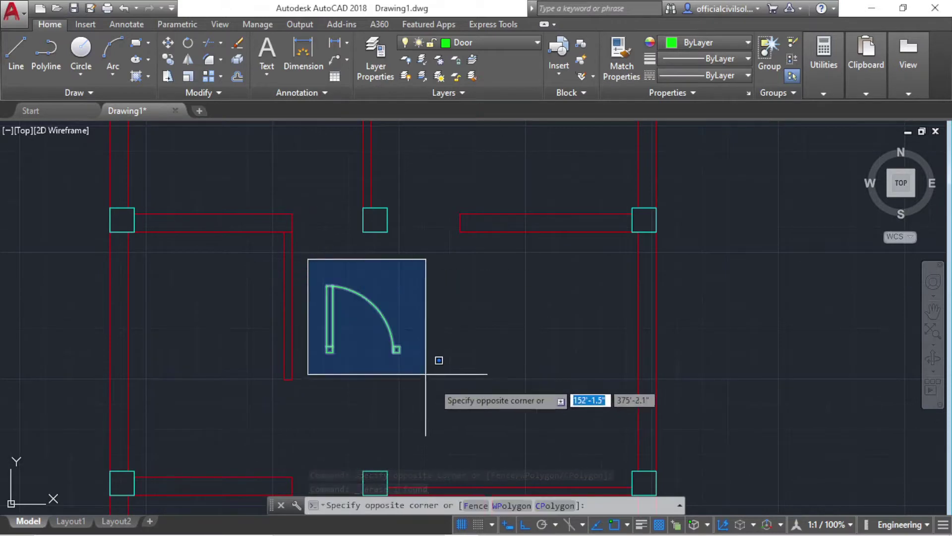
pyautogui.click(428, 358)
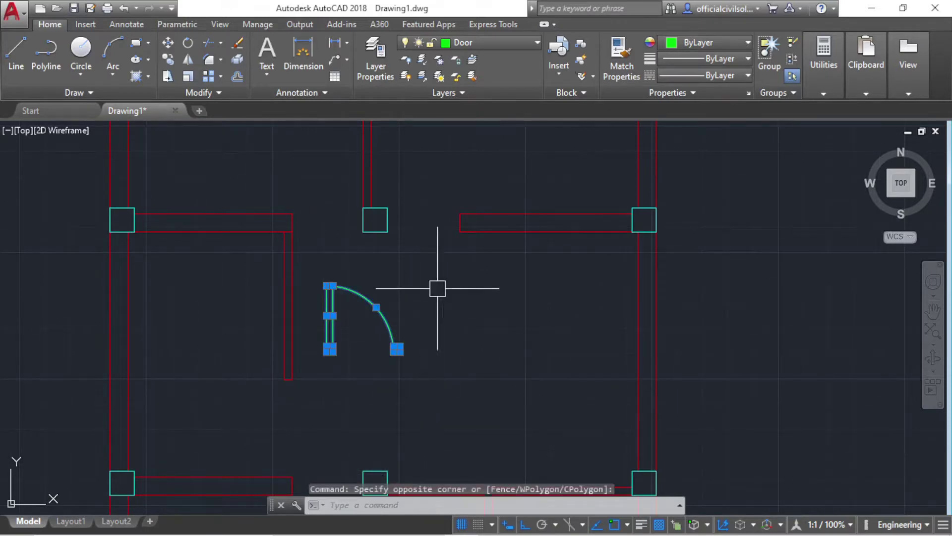
pyautogui.scroll(4, 454, 213)
pyautogui.scroll(2, 451, 266)
pyautogui.scroll(-4, 467, 346)
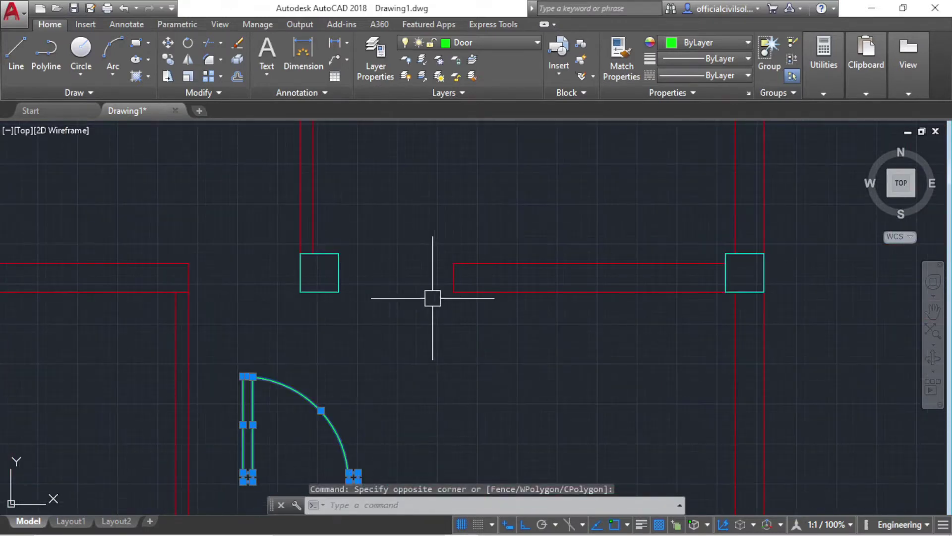
pyautogui.scroll(-2, 349, 261)
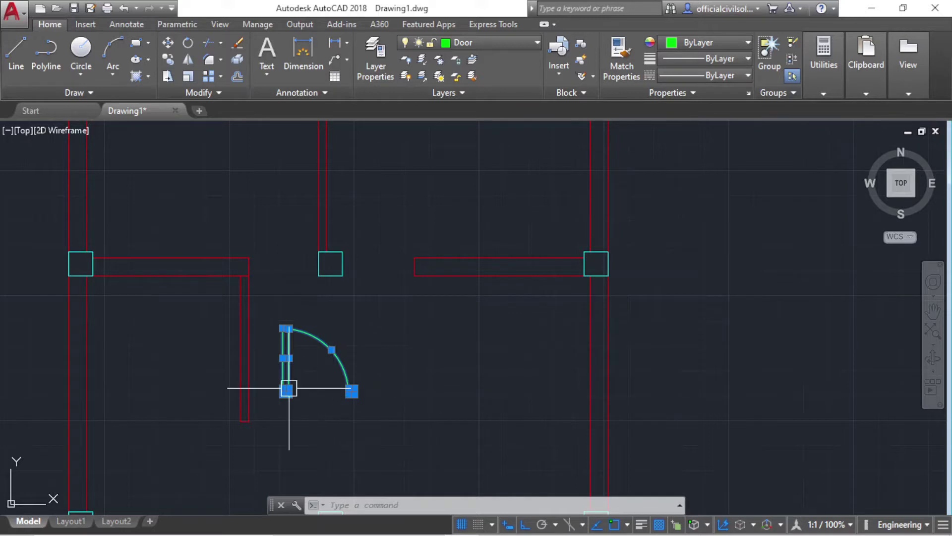
pyautogui.scroll(2, 293, 388)
pyautogui.scroll(3, 347, 395)
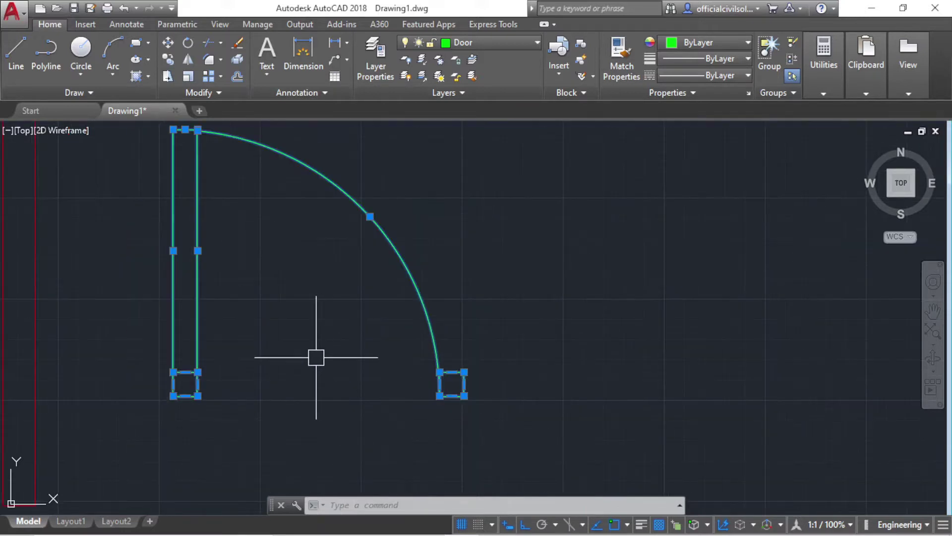
pyautogui.scroll(-2, 320, 377)
pyautogui.moveTo(322, 385); pyautogui.dragTo(368, 381, button='middle')
pyautogui.scroll(-2, 336, 371)
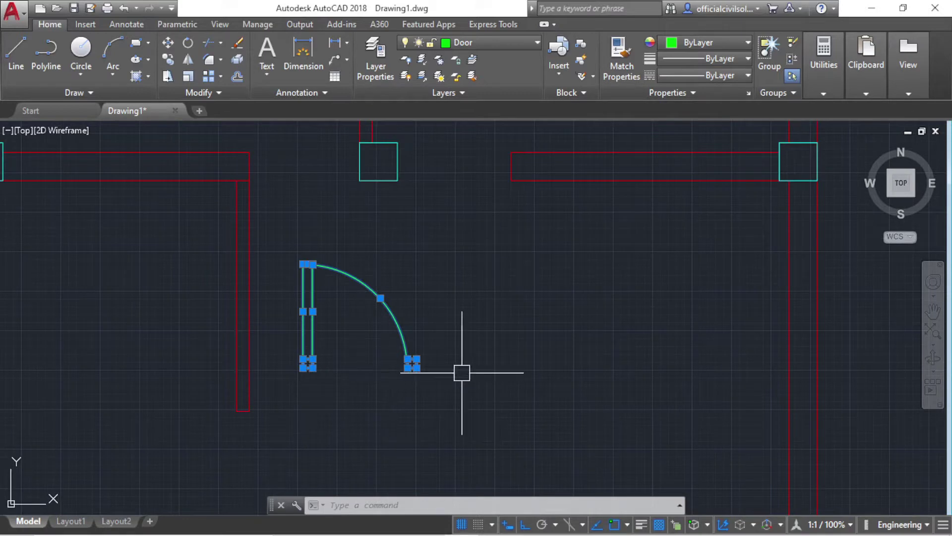
pyautogui.write('CP')
# Copy the door from its corner into the wall opening beside the upper cyan column
pyautogui.press('Return')
pyautogui.scroll(4, 436, 377)
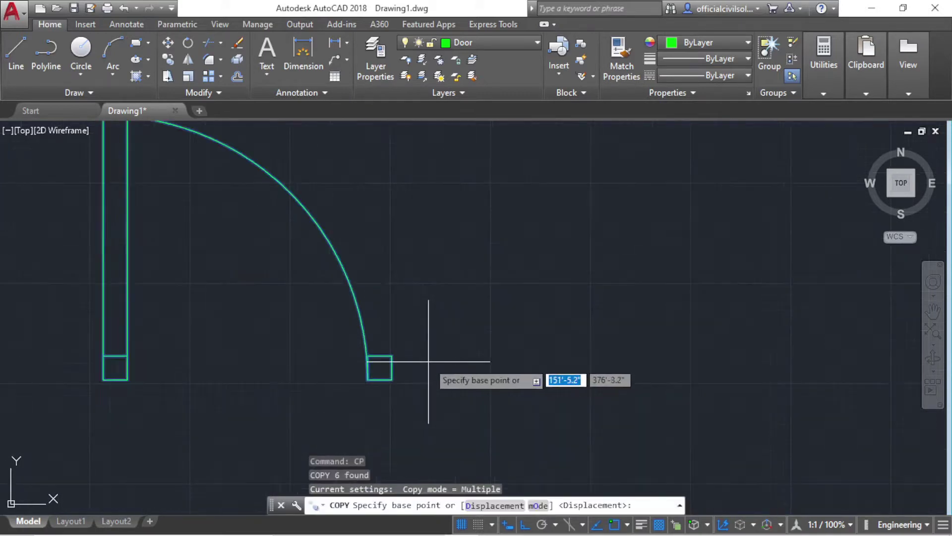
pyautogui.scroll(2, 387, 379)
pyautogui.click(367, 373)
pyautogui.scroll(-4, 374, 378)
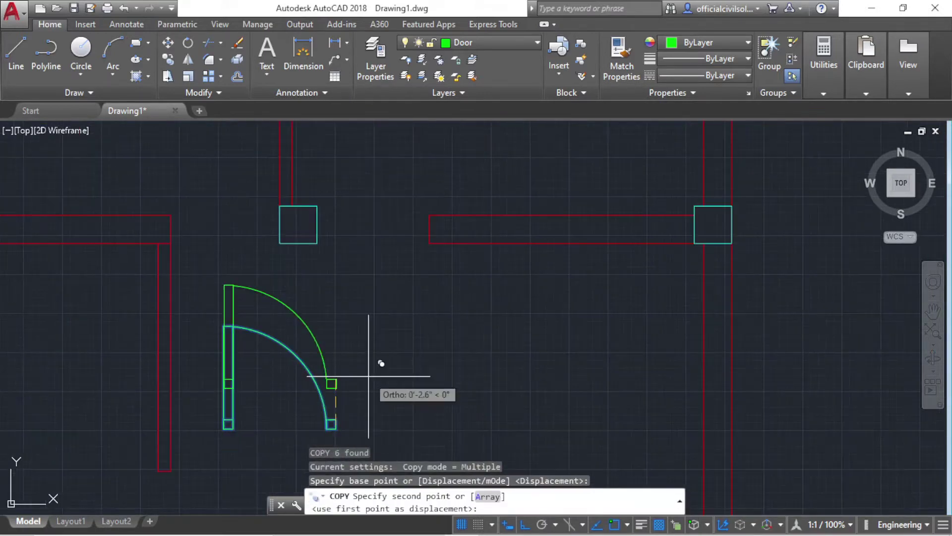
pyautogui.scroll(3, 458, 251)
pyautogui.scroll(2, 386, 192)
pyautogui.click(384, 191)
pyautogui.scroll(-5, 486, 275)
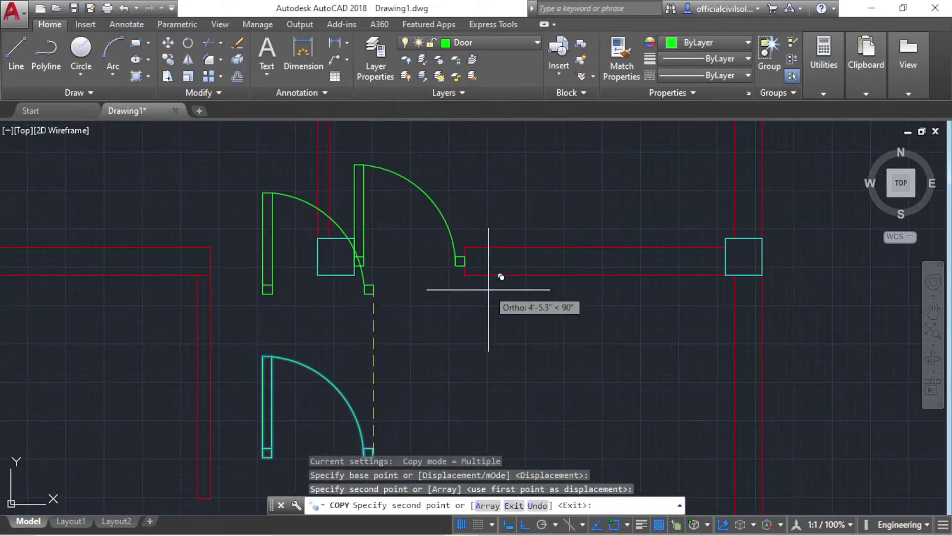
pyautogui.press('Escape')
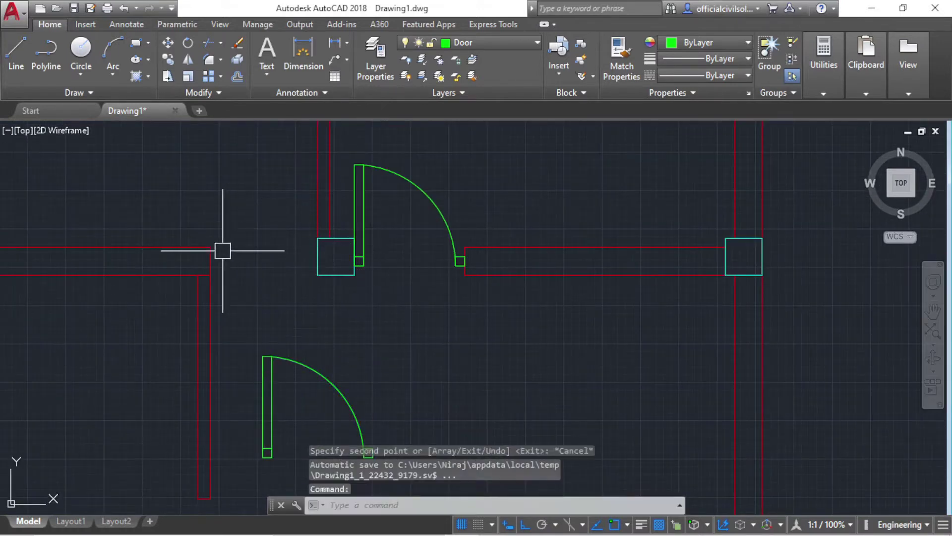
# Window-select the copied door
pyautogui.scroll(-4, 293, 245)
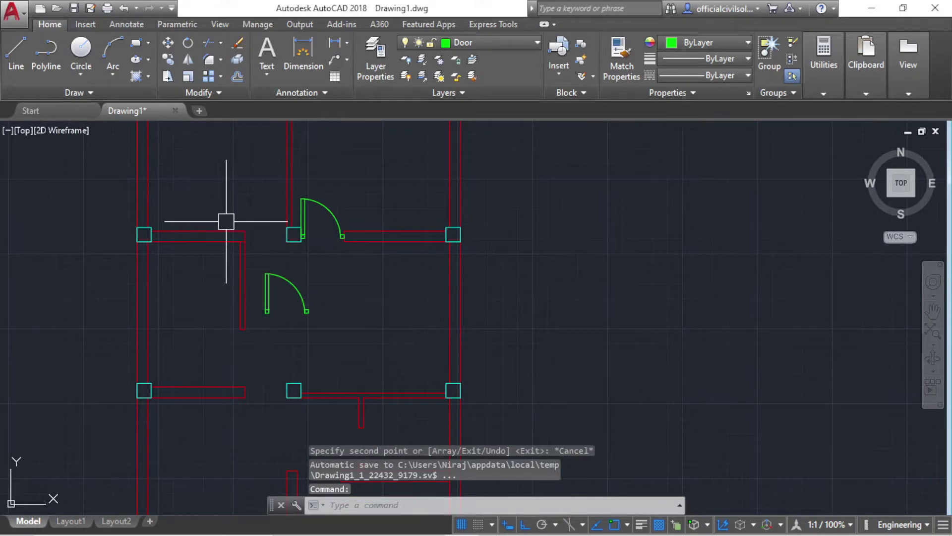
pyautogui.scroll(4, 253, 286)
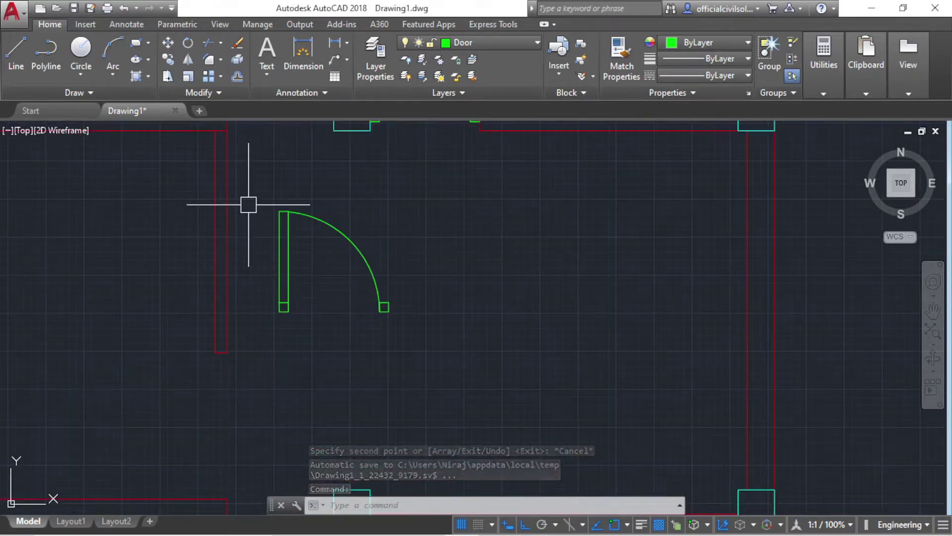
pyautogui.click(257, 190)
pyautogui.click(424, 354)
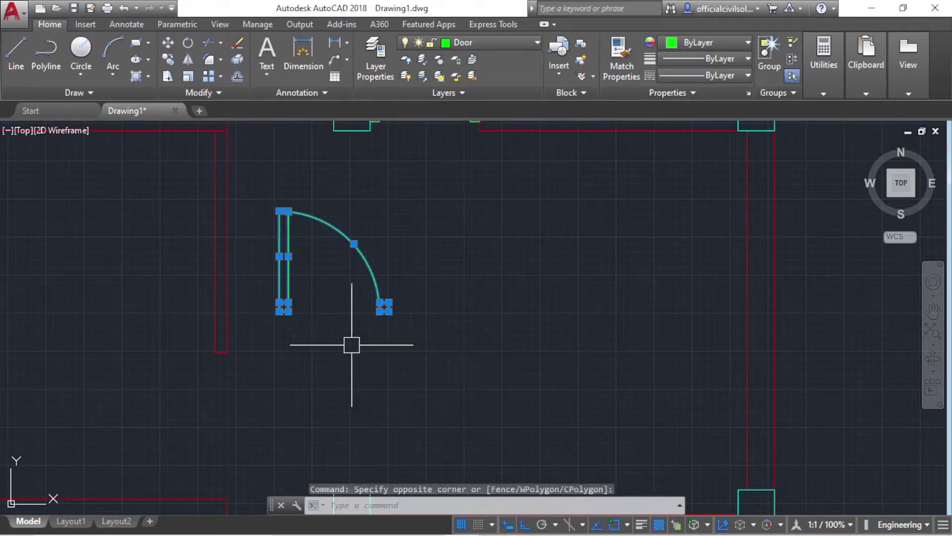
pyautogui.write('mi')
# Mirror the door about a vertical line through its leaf corner, erasing the original
pyautogui.press('Return')
pyautogui.scroll(2, 275, 312)
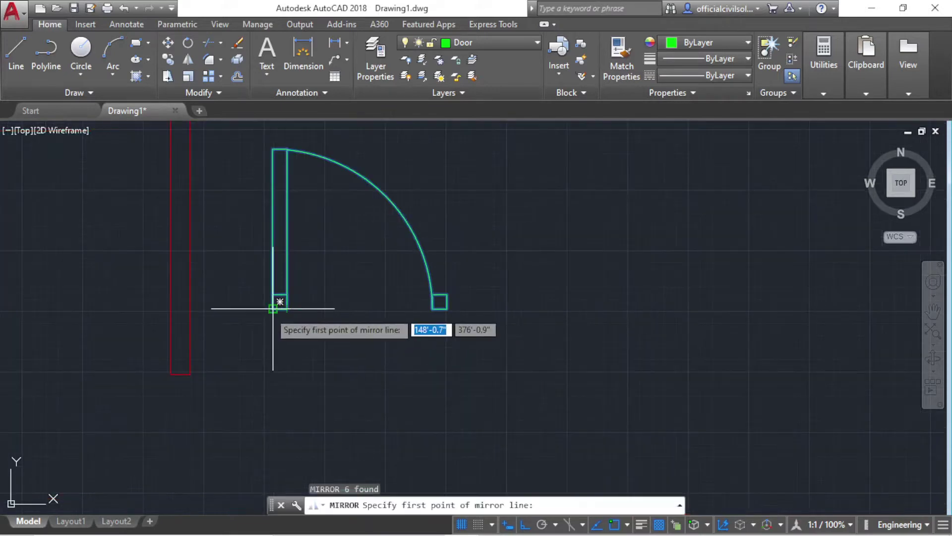
pyautogui.click(272, 309)
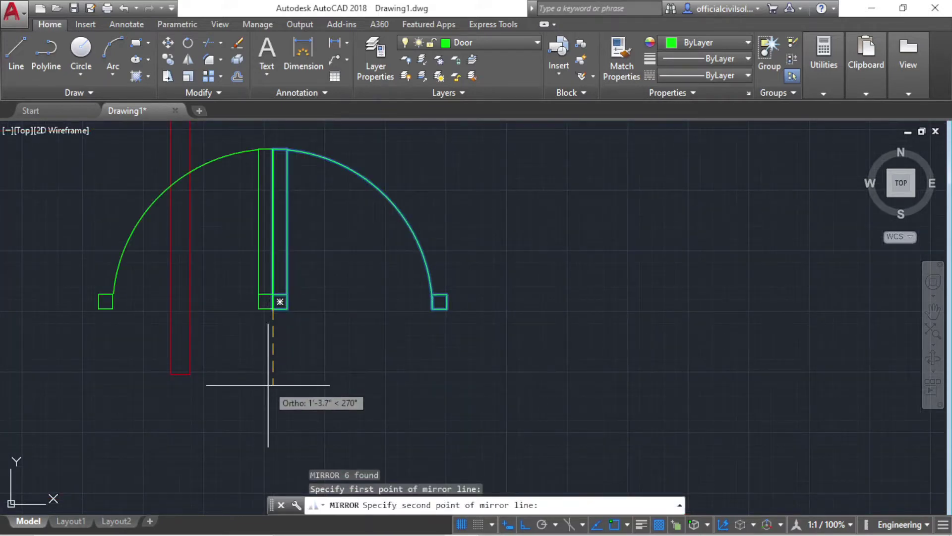
pyautogui.click(267, 386)
pyautogui.click(295, 423)
pyautogui.scroll(-2, 340, 329)
pyautogui.write('Y')
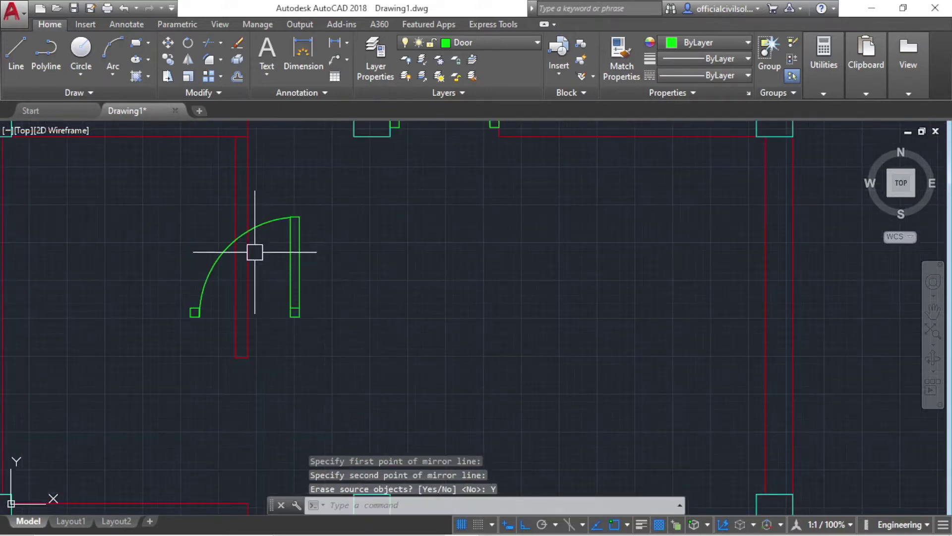
# Window-select the mirrored door and start moving it with M
pyautogui.click(143, 185)
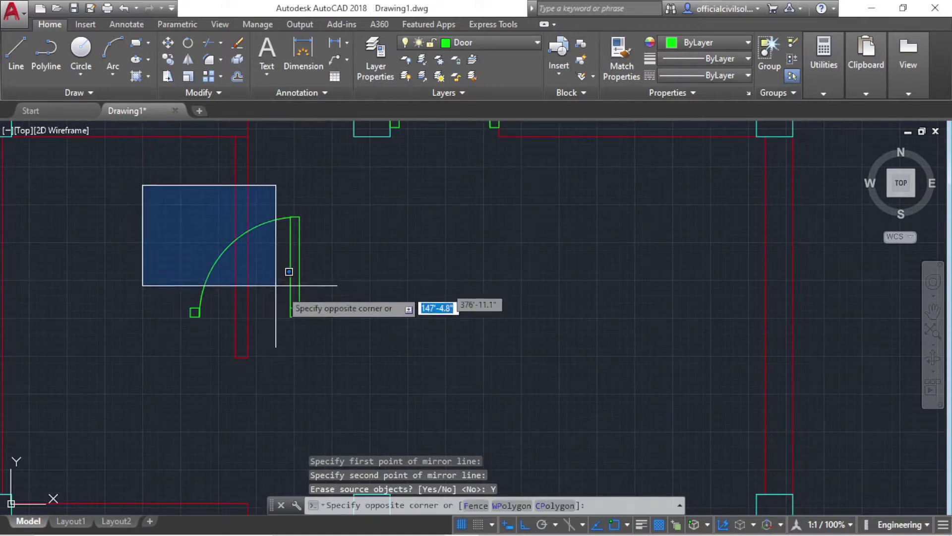
pyautogui.click(387, 367)
pyautogui.scroll(4, 190, 284)
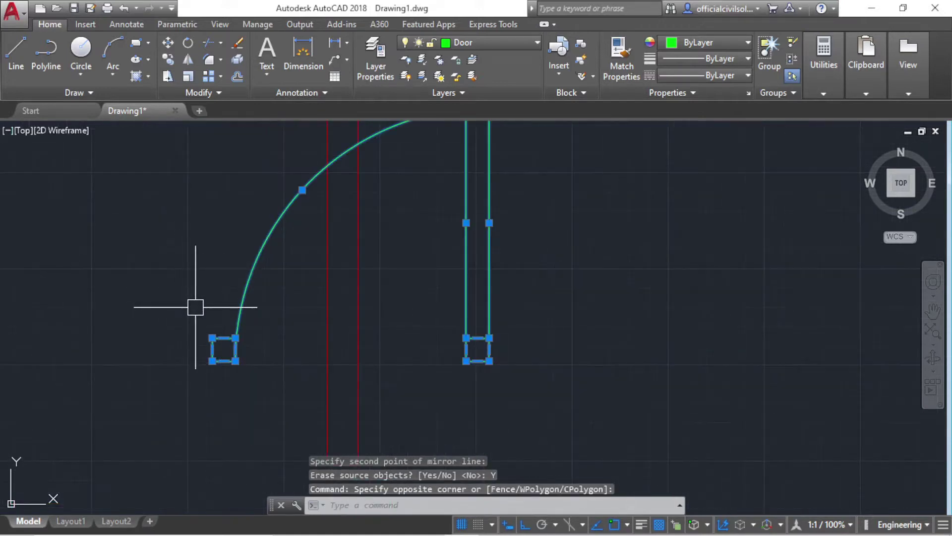
pyautogui.write('m')
pyautogui.press('Return')
pyautogui.scroll(2, 202, 319)
pyautogui.scroll(1, 203, 327)
# Move the mirrored door slightly to the left from its corner
pyautogui.scroll(1, 203, 331)
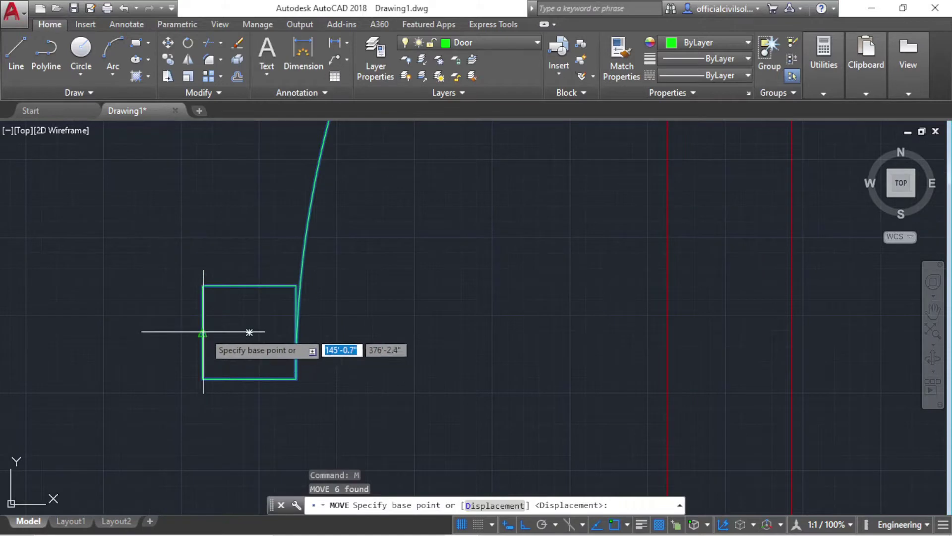
pyautogui.click(203, 332)
pyautogui.scroll(-3, 238, 406)
pyautogui.scroll(-2, 328, 446)
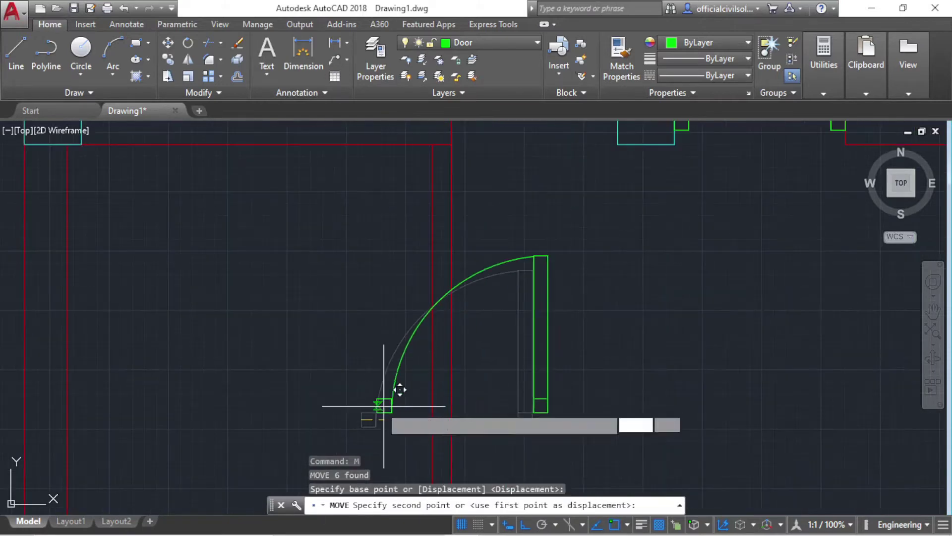
pyautogui.scroll(-2, 446, 416)
pyautogui.click(521, 402)
pyautogui.scroll(1, 504, 393)
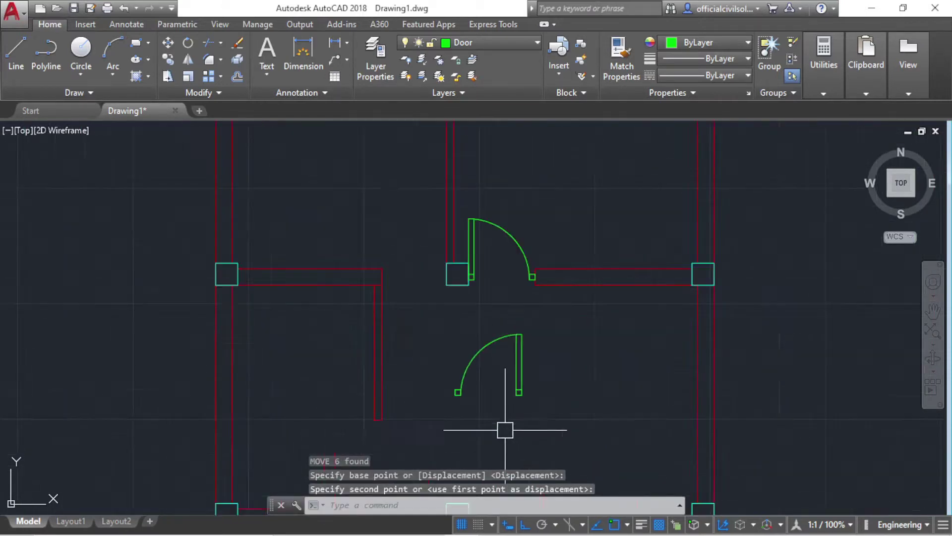
pyautogui.scroll(5, 516, 437)
# Select the door and begin a CP copy from its corner, cancelling without placing it
pyautogui.click(316, 151)
pyautogui.click(650, 403)
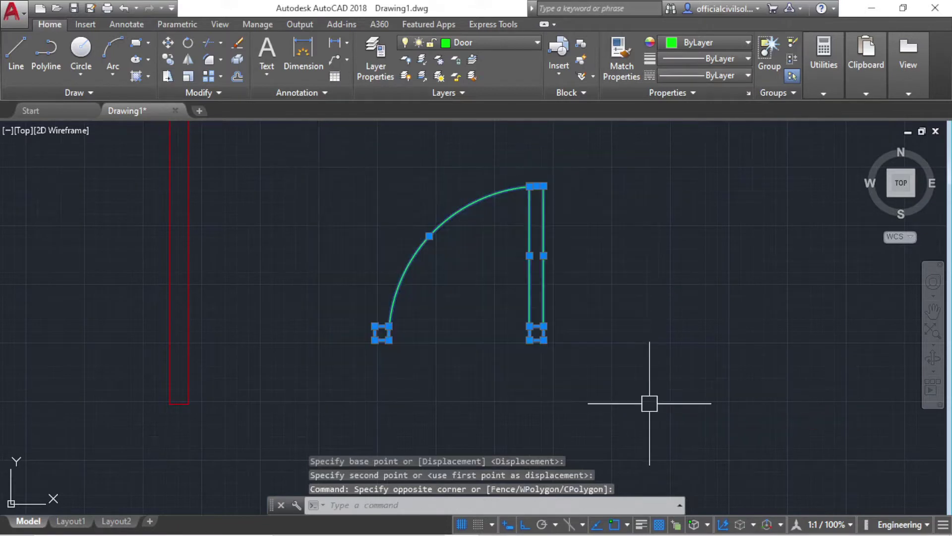
pyautogui.write('cp')
pyautogui.press('Return')
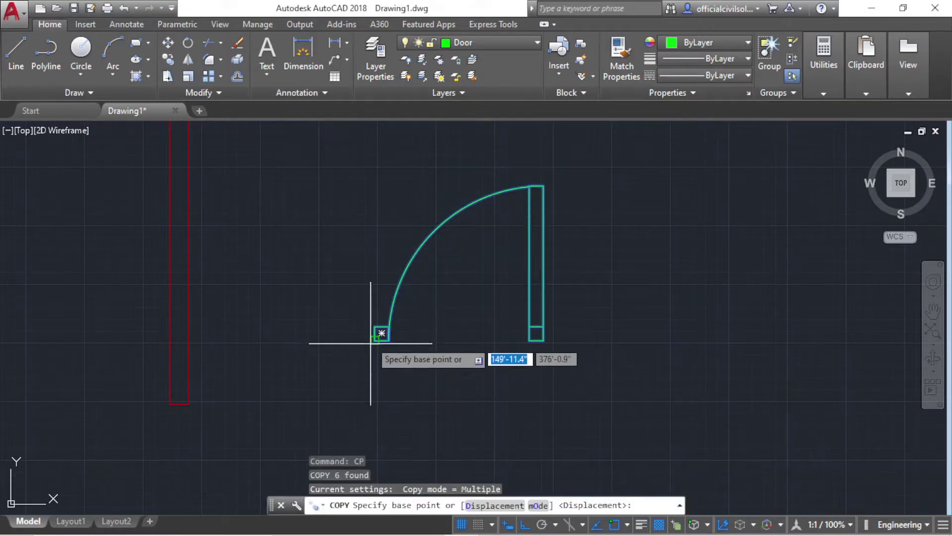
pyautogui.scroll(8, 375, 333)
pyautogui.click(374, 333)
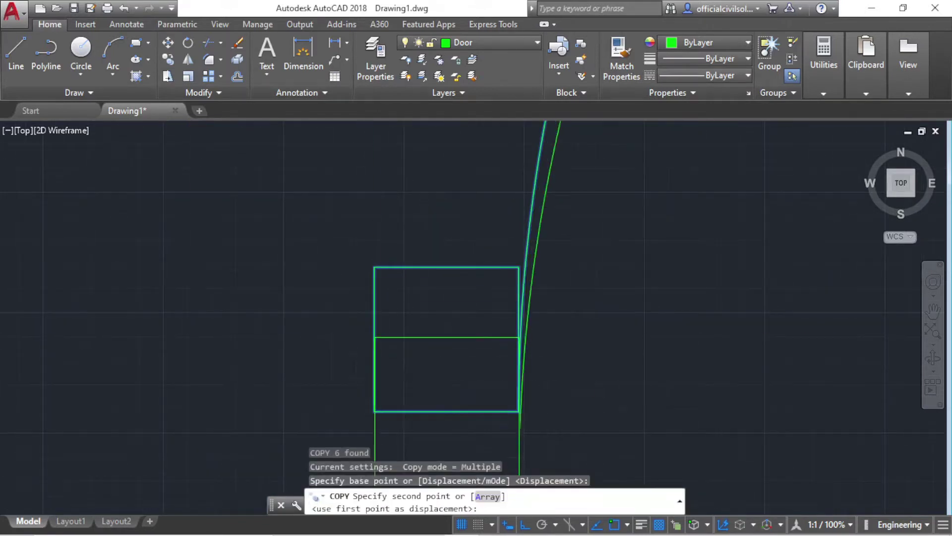
pyautogui.scroll(-4, 402, 395)
pyautogui.scroll(-2, 402, 394)
pyautogui.scroll(2, 382, 382)
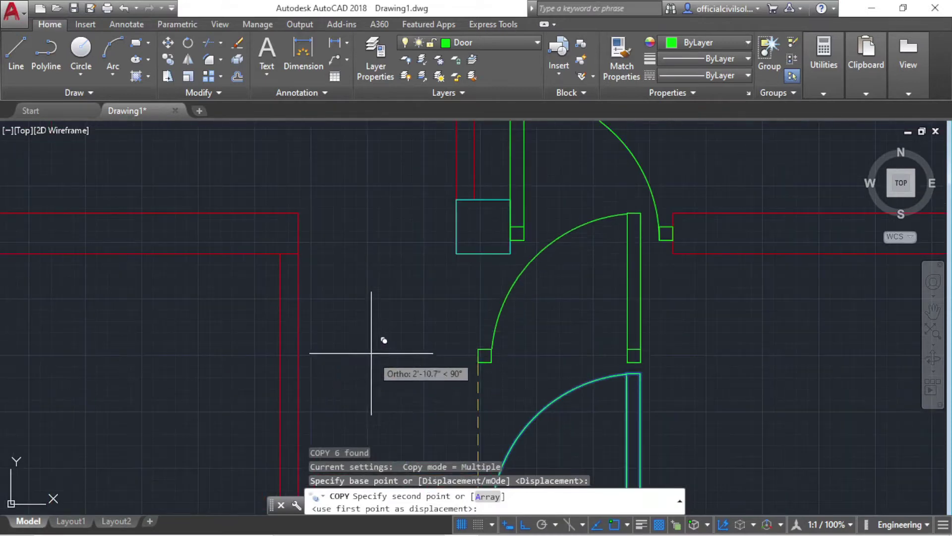
pyautogui.scroll(2, 298, 228)
pyautogui.scroll(4, 305, 238)
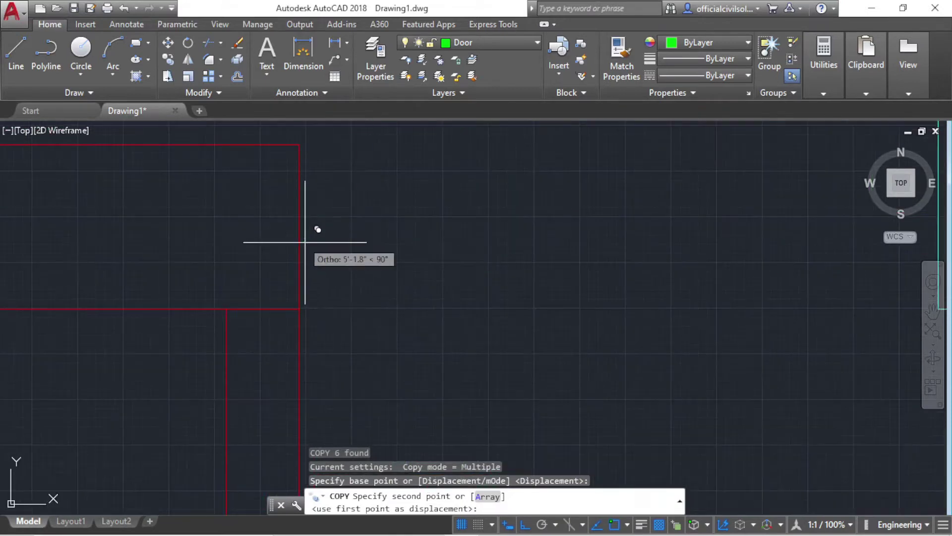
pyautogui.scroll(-4, 304, 250)
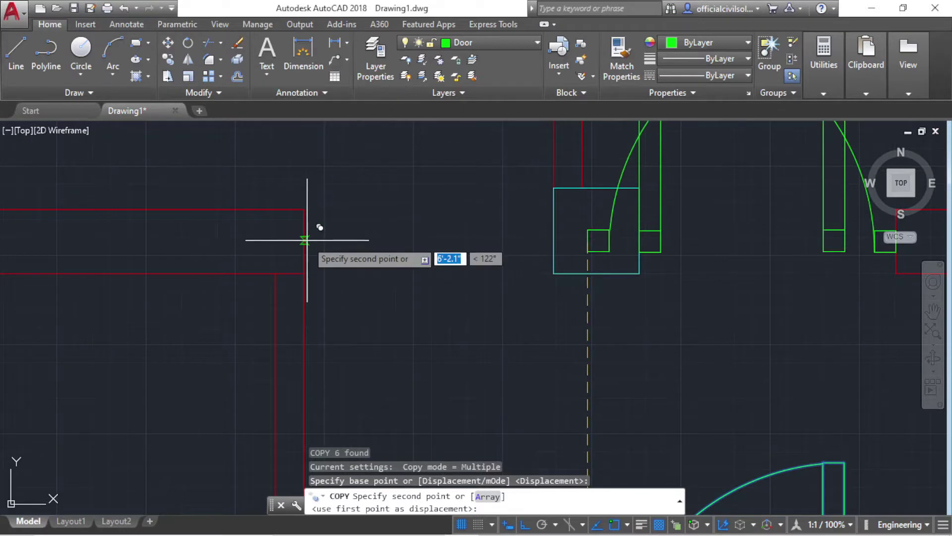
pyautogui.scroll(-6, 305, 240)
pyautogui.press('Escape')
pyautogui.scroll(6, 308, 251)
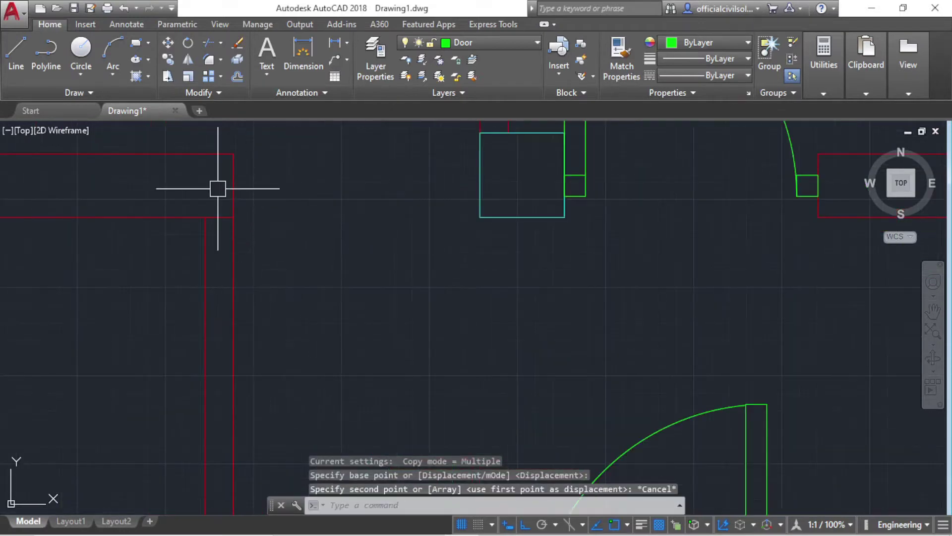
pyautogui.moveTo(217, 187); pyautogui.dragTo(278, 244, button='middle')
# Trim the stray vertical wall segment and cap the wall end with a short vertical line
pyautogui.write('r')
pyautogui.press('Return')
pyautogui.press('Return')
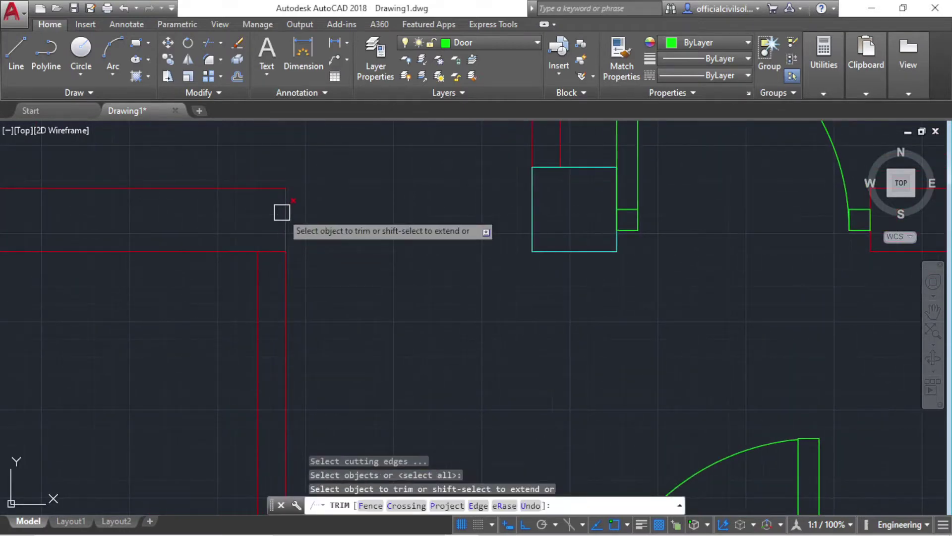
pyautogui.click(284, 212)
pyautogui.click(16, 50)
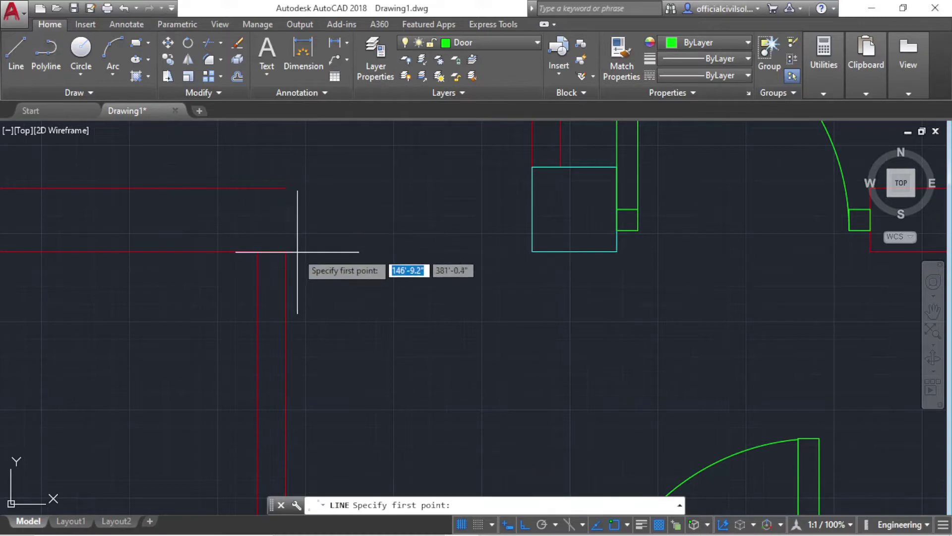
pyautogui.click(286, 251)
pyautogui.click(286, 188)
pyautogui.press('Escape')
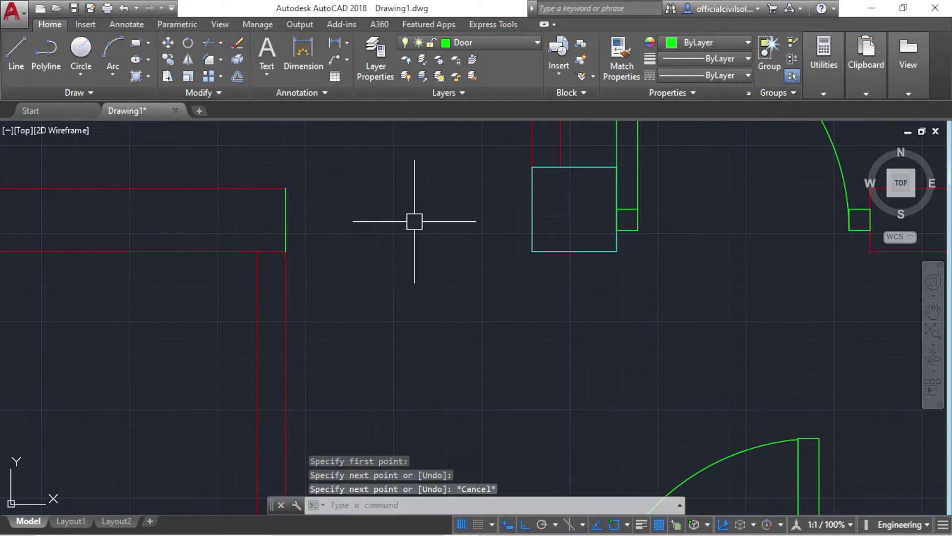
# Match the new line's properties to the red wall line
pyautogui.write('ma')
pyautogui.press('Return')
pyautogui.click(276, 188)
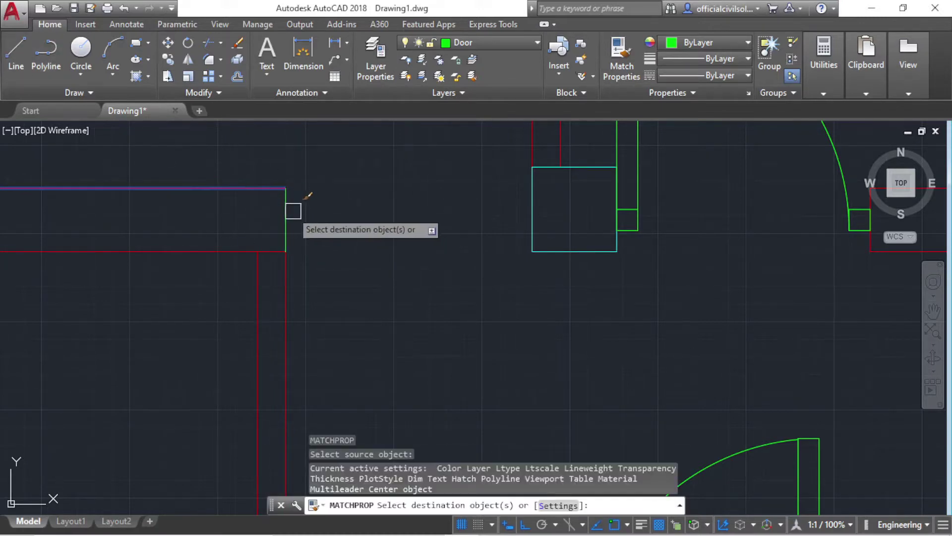
pyautogui.click(286, 207)
pyautogui.scroll(-4, 290, 205)
pyautogui.press('Escape')
pyautogui.click(370, 273)
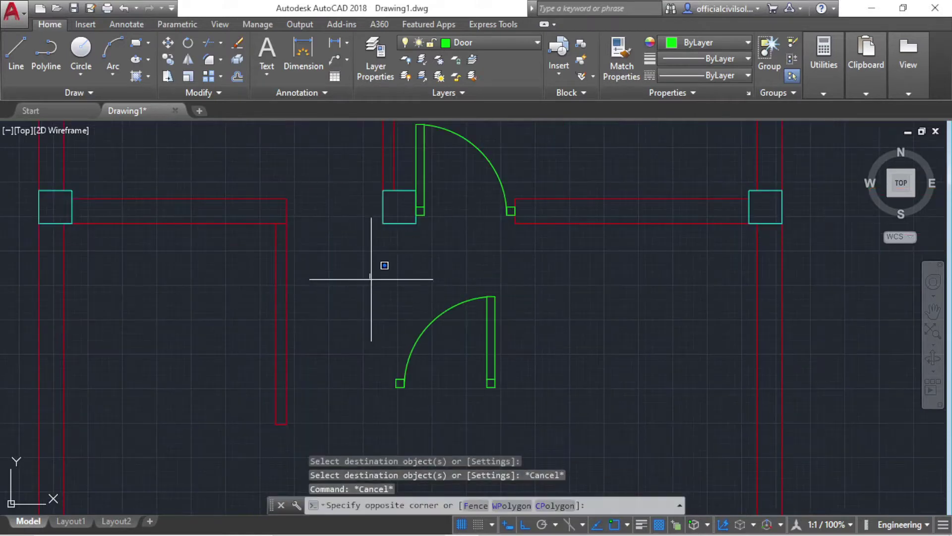
# Copy the lower door from its hinge corner into the adjacent wall opening
pyautogui.click(505, 412)
pyautogui.write('p')
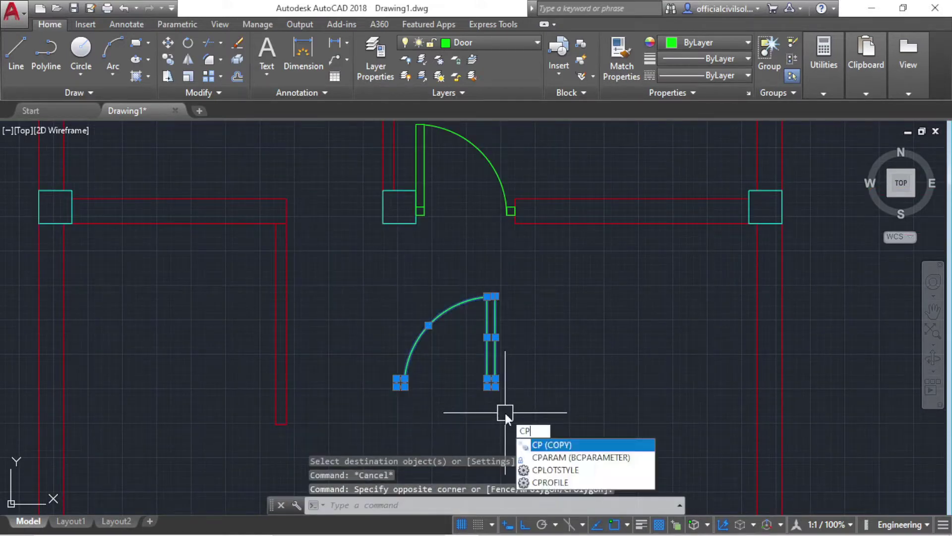
pyautogui.press('Return')
pyautogui.scroll(2, 434, 408)
pyautogui.scroll(3, 322, 347)
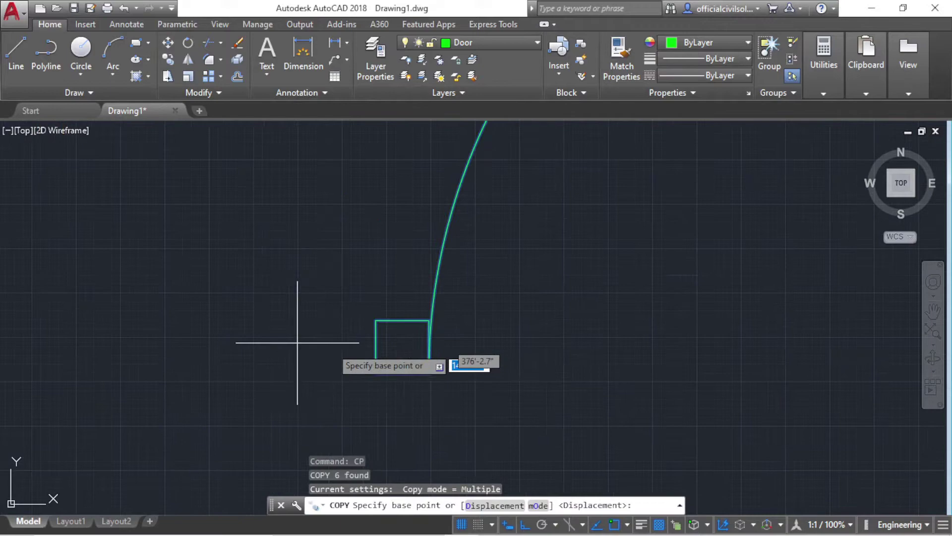
pyautogui.click(376, 350)
pyautogui.scroll(-2, 440, 391)
pyautogui.scroll(-2, 427, 392)
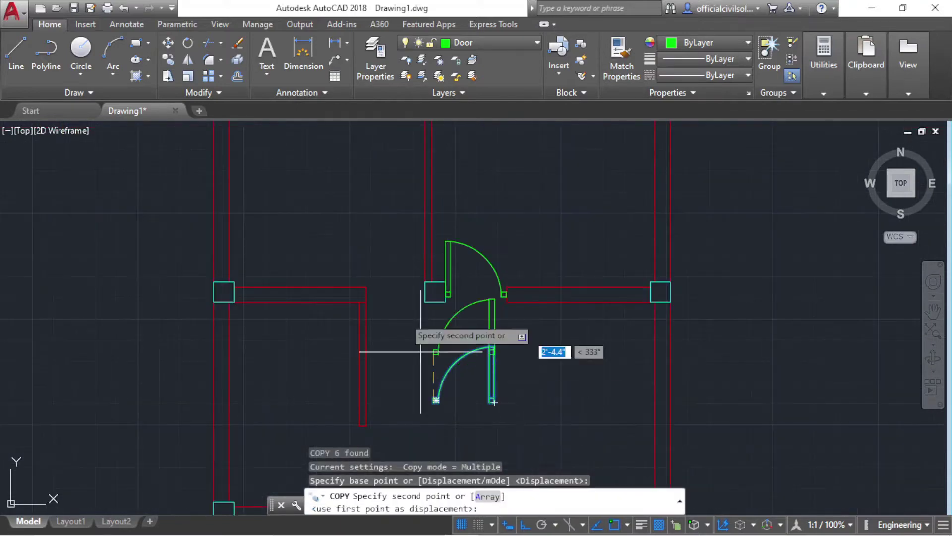
pyautogui.scroll(2, 393, 297)
pyautogui.scroll(2, 340, 329)
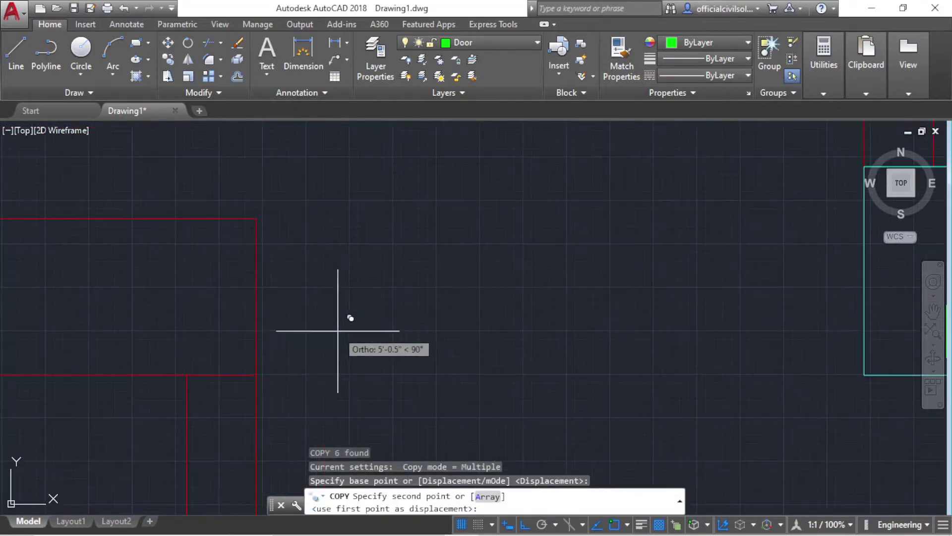
pyautogui.click(257, 296)
pyautogui.scroll(-2, 278, 293)
pyautogui.press('Escape')
# Pan and zoom the view toward the central column, door arc and left wall
pyautogui.scroll(2, 399, 310)
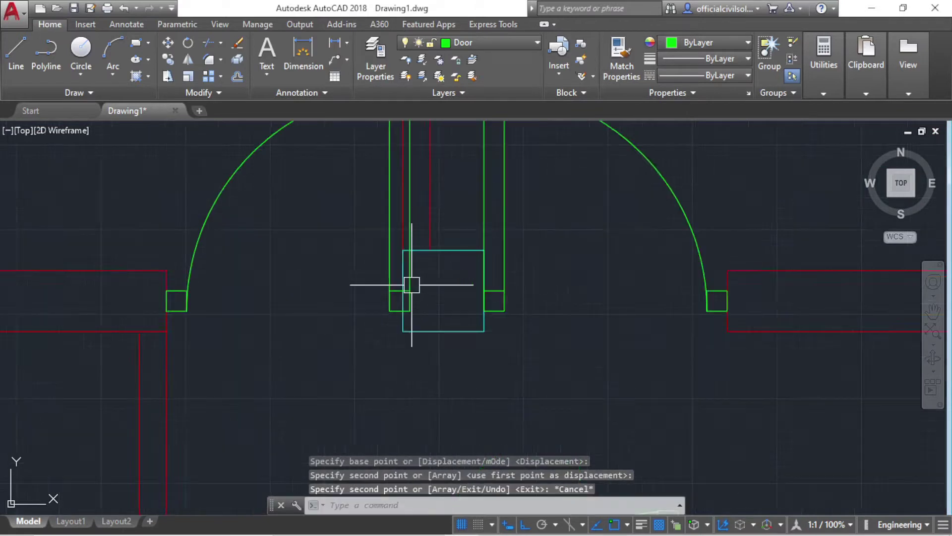
pyautogui.scroll(2, 410, 283)
pyautogui.scroll(2, 402, 298)
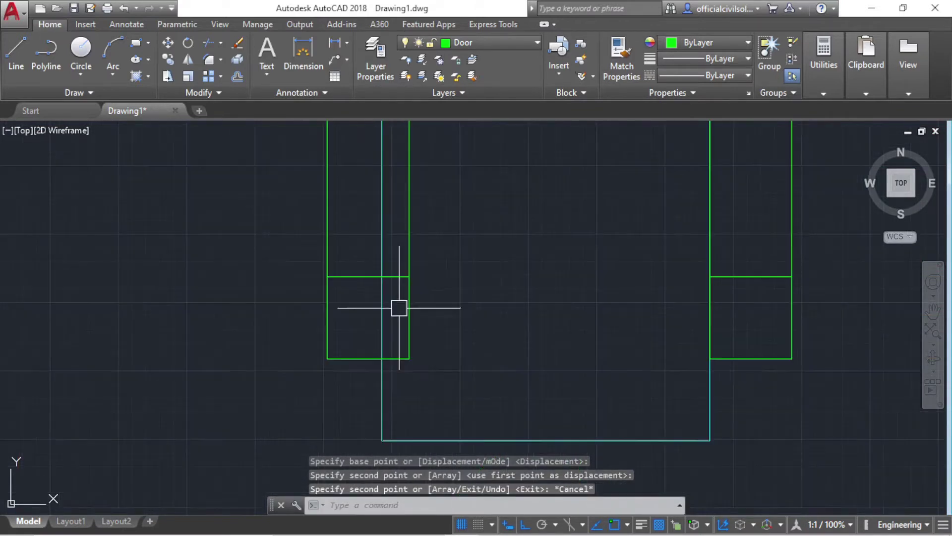
pyautogui.scroll(-2, 411, 313)
pyautogui.moveTo(420, 329)
pyautogui.mouseDown(button='middle')
pyautogui.moveTo(484, 317)
pyautogui.moveTo(568, 347)
pyautogui.mouseUp(button='middle')
pyautogui.scroll(2, 457, 333)
pyautogui.scroll(2, 457, 334)
pyautogui.scroll(-3, 570, 337)
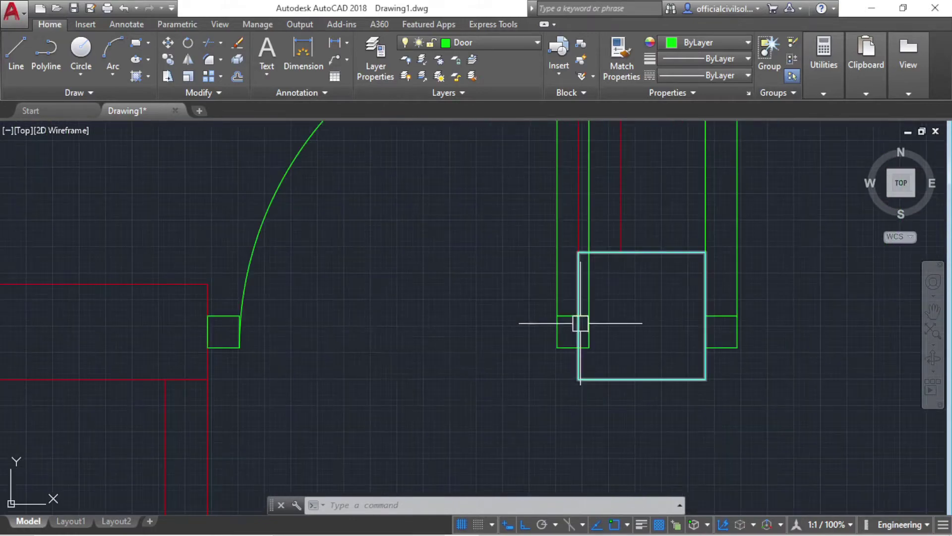
pyautogui.moveTo(227, 334)
pyautogui.mouseDown(button='middle')
pyautogui.moveTo(281, 362)
pyautogui.moveTo(314, 281)
pyautogui.mouseUp(button='middle')
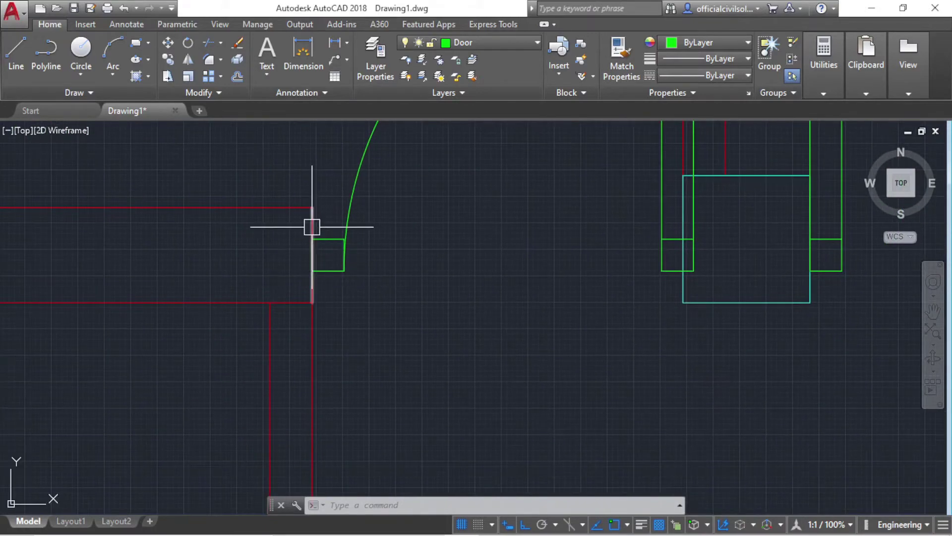
# Offset the wall end line by 1 and delete the original line
pyautogui.write('o')
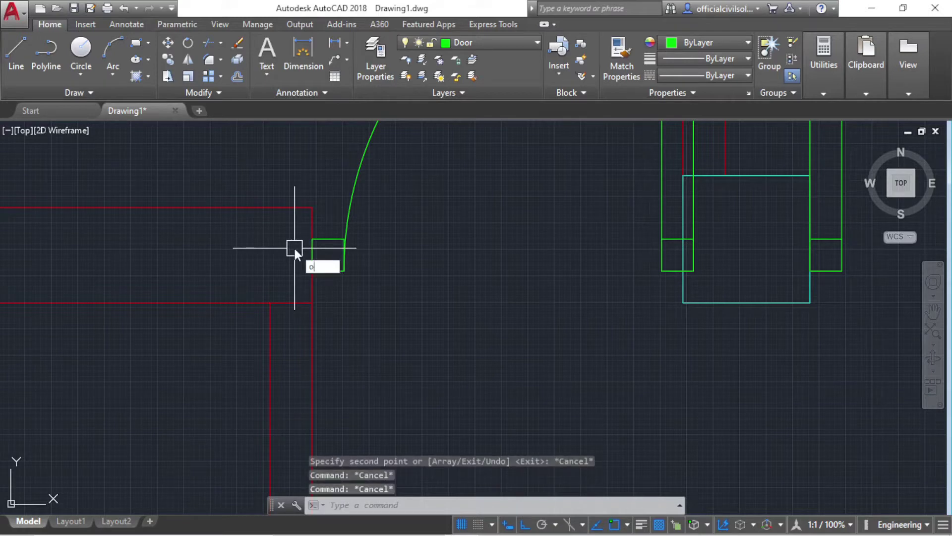
pyautogui.press('Return')
pyautogui.write('1')
pyautogui.press('Return')
pyautogui.scroll(2, 305, 234)
pyautogui.click(312, 228)
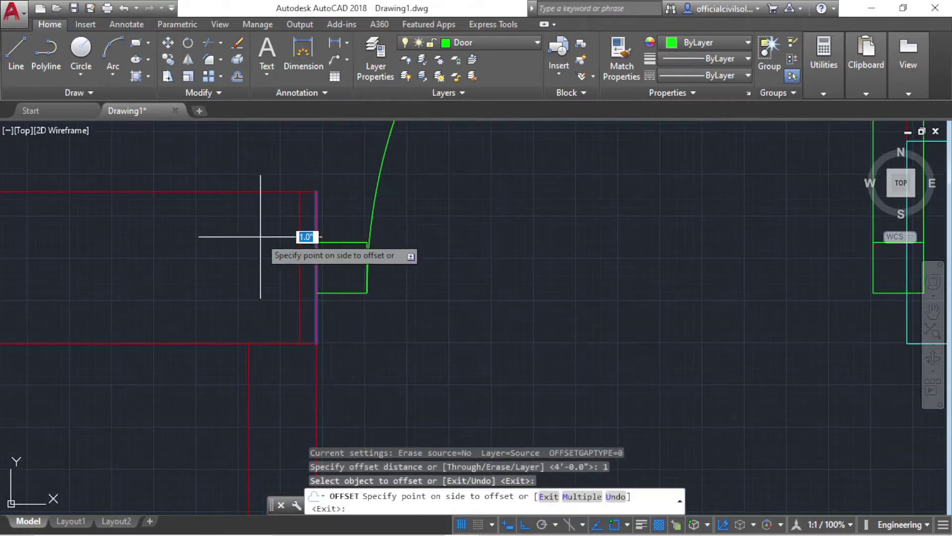
pyautogui.press('Escape')
pyautogui.click(315, 222)
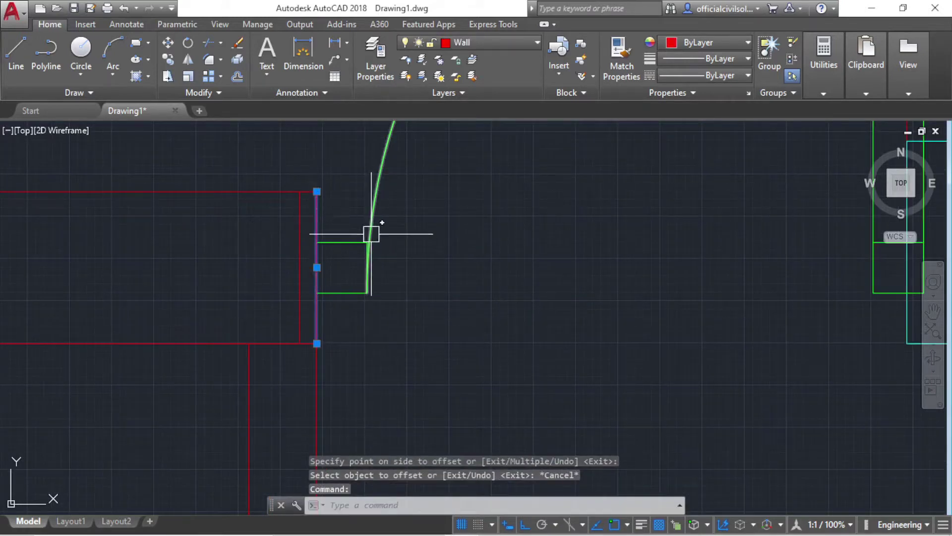
pyautogui.press('Delete')
pyautogui.scroll(-2, 345, 241)
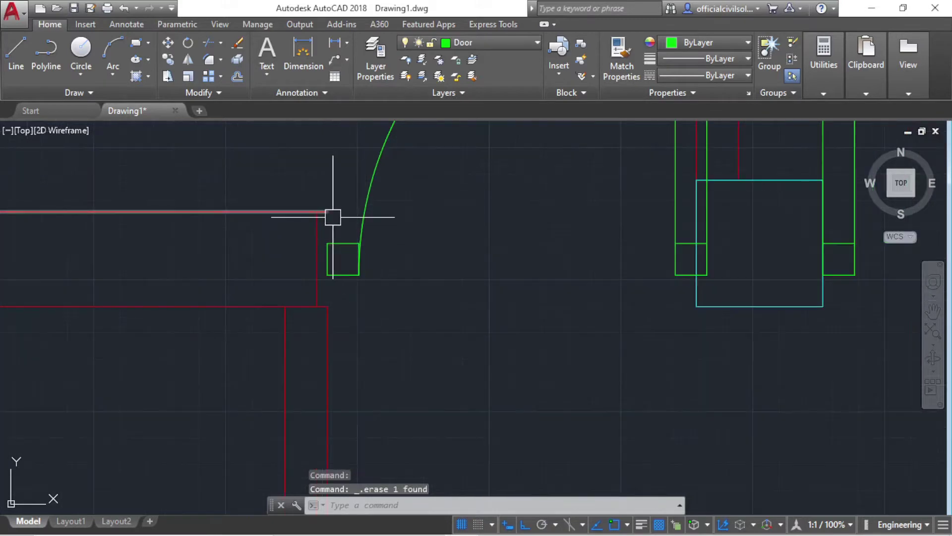
pyautogui.write('tr')
# Start a trim and a window selection around the door swings, cancelling both
pyautogui.press('Return')
pyautogui.press('Return')
pyautogui.scroll(1, 332, 217)
pyautogui.scroll(-1, 331, 217)
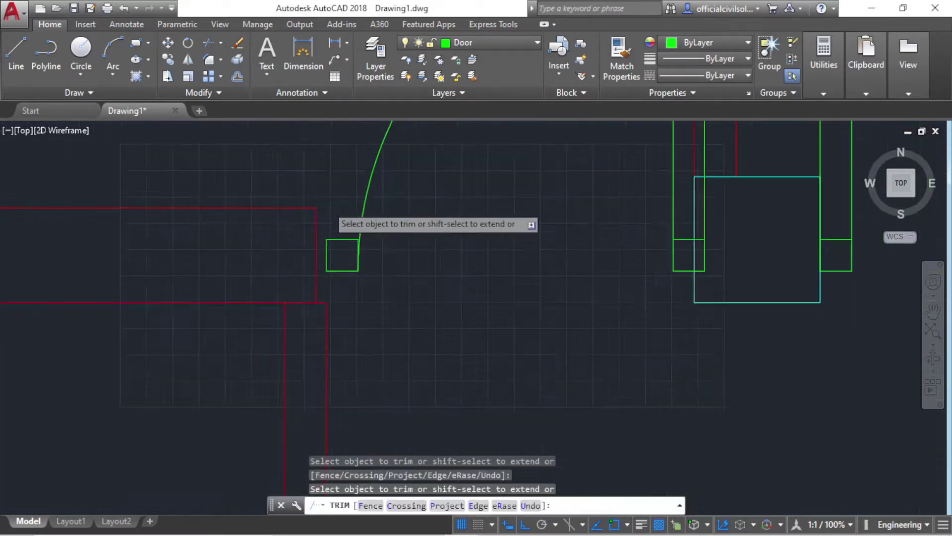
pyautogui.scroll(-2, 332, 217)
pyautogui.moveTo(390, 276); pyautogui.dragTo(378, 353, button='middle')
pyautogui.scroll(-4, 382, 355)
pyautogui.press('Escape')
pyautogui.click(347, 235)
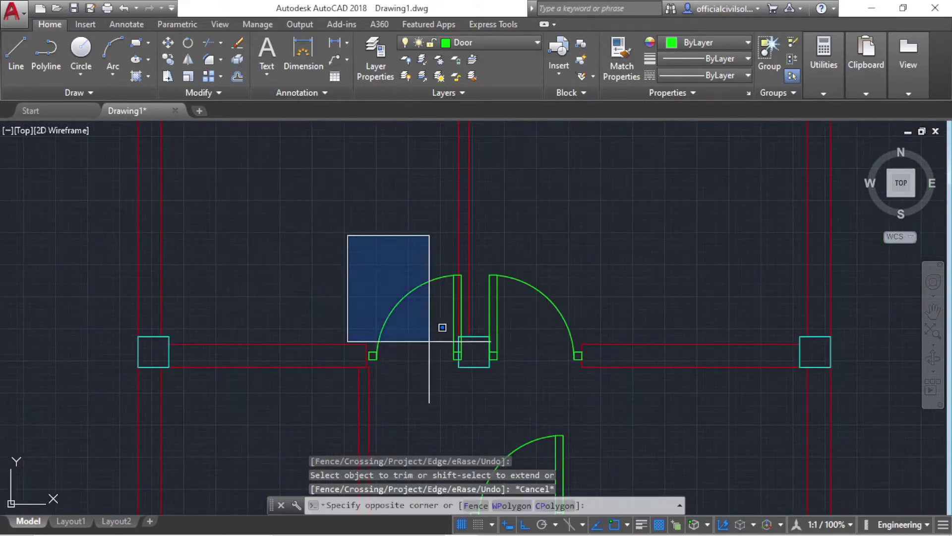
pyautogui.scroll(4, 489, 373)
pyautogui.click(452, 375)
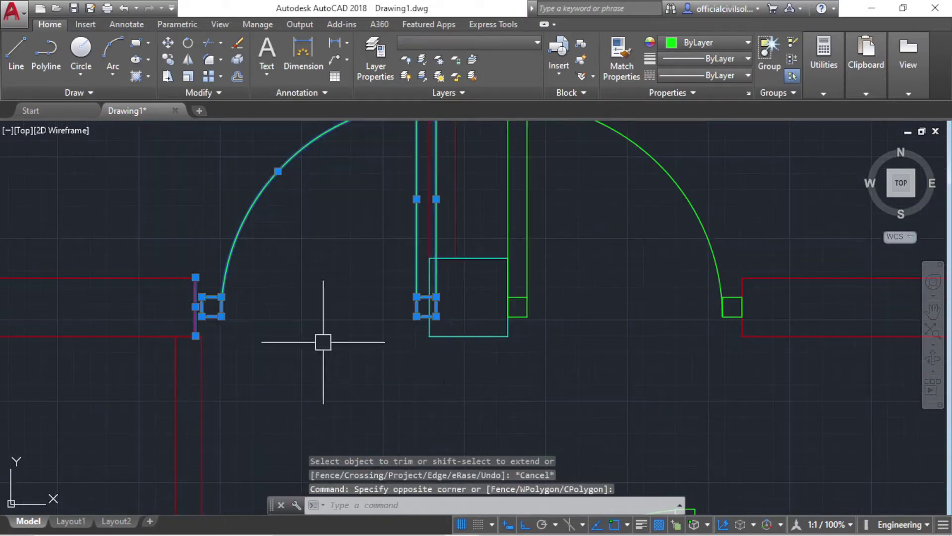
pyautogui.scroll(2, 203, 319)
pyautogui.scroll(-2, 243, 347)
pyautogui.press('Escape')
pyautogui.scroll(-2, 314, 367)
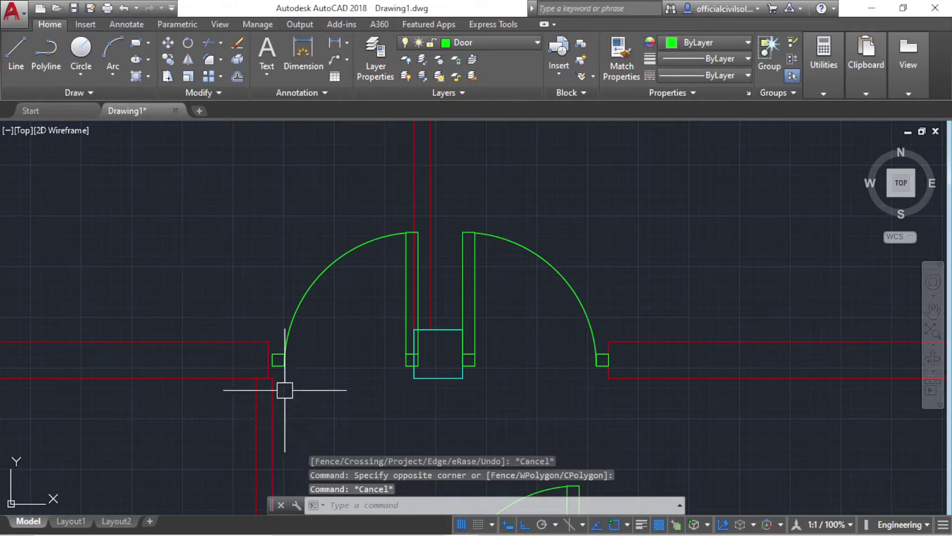
# Window-select the left door leaf, its swing arc and the jamb block
pyautogui.click(239, 180)
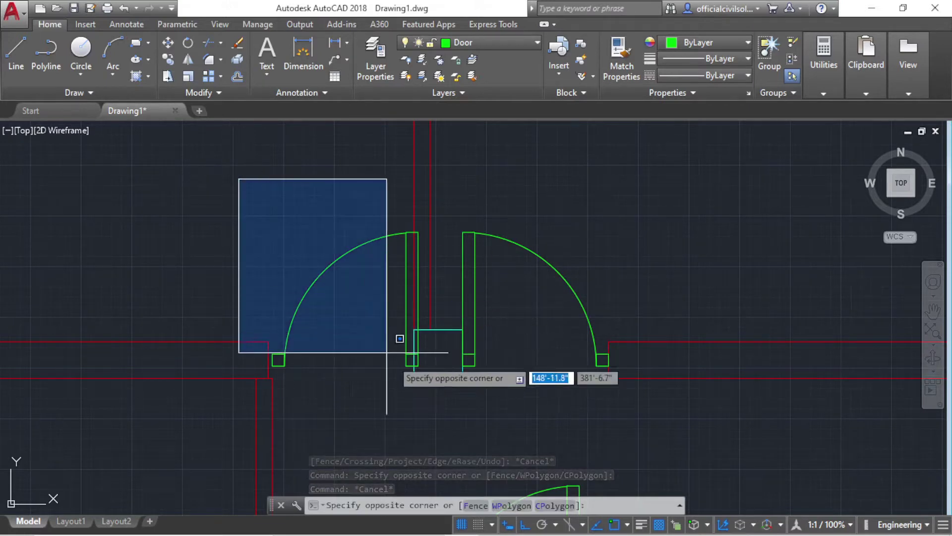
pyautogui.press('Escape')
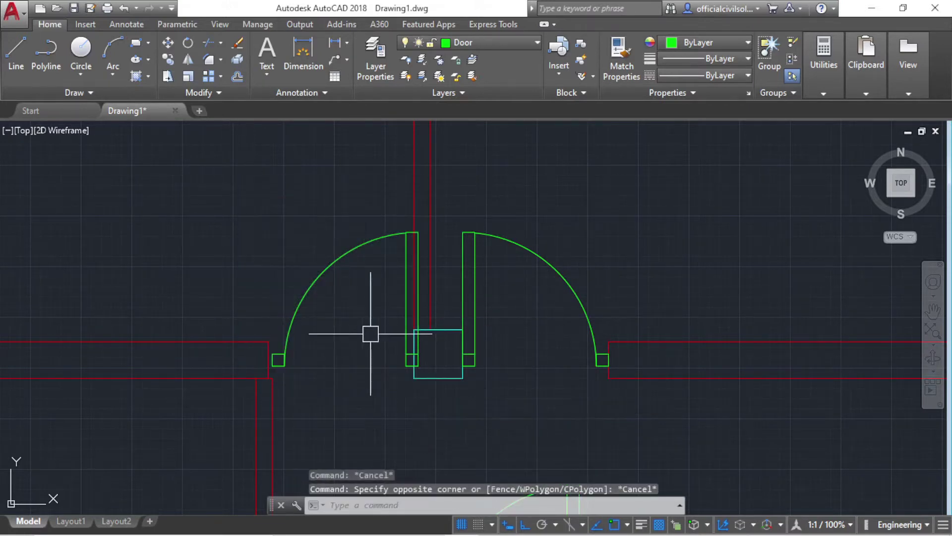
pyautogui.scroll(2, 370, 333)
pyautogui.scroll(2, 347, 392)
pyautogui.click(349, 400)
pyautogui.click(296, 261)
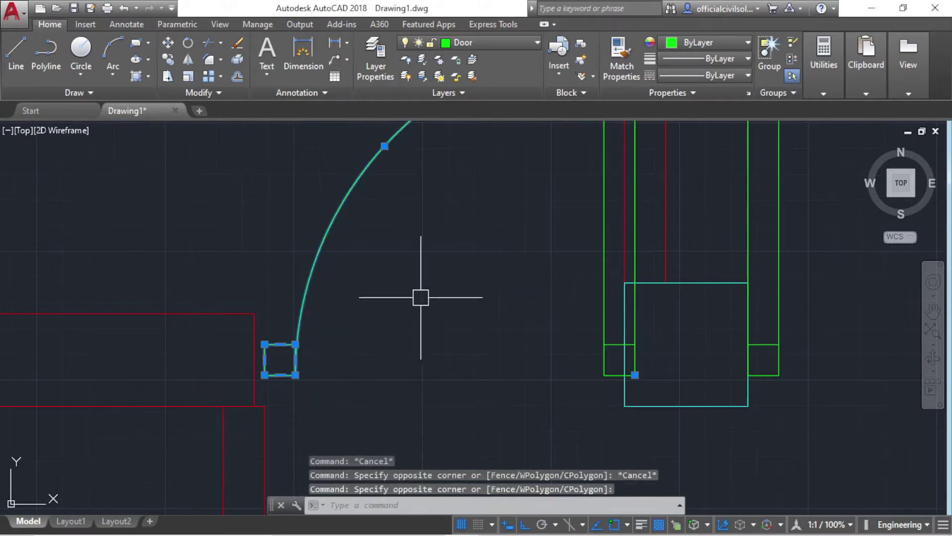
pyautogui.press('Delete')
pyautogui.click(585, 404)
pyautogui.scroll(-3, 552, 386)
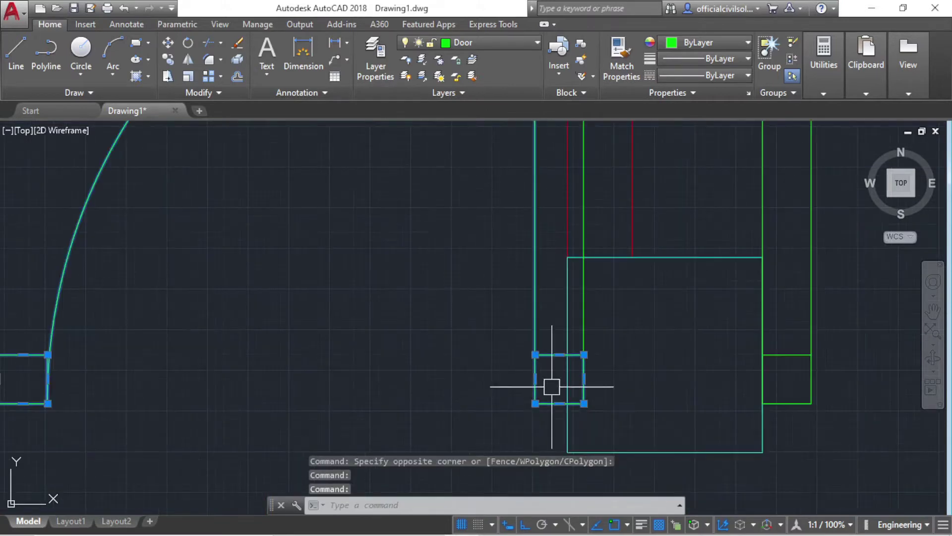
pyautogui.scroll(-4, 582, 311)
pyautogui.click(523, 188)
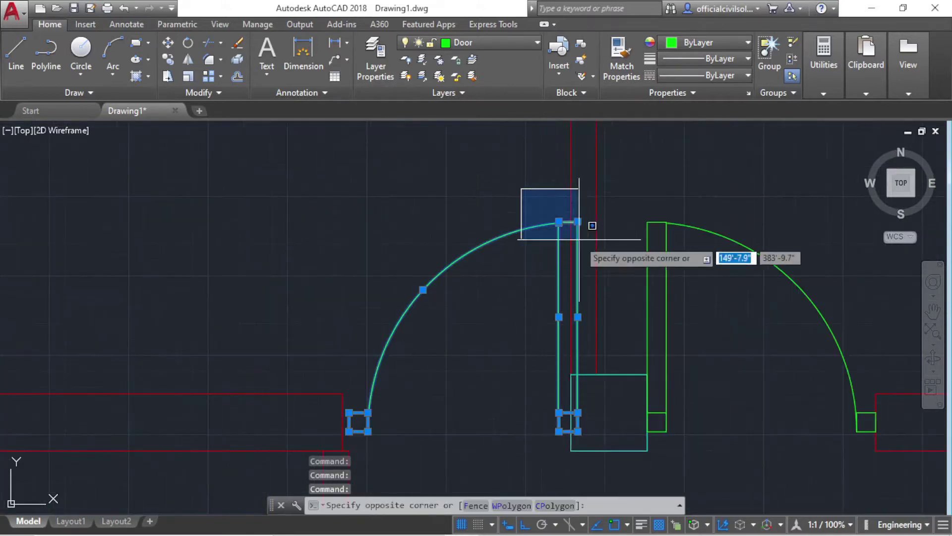
pyautogui.click(594, 252)
pyautogui.scroll(2, 555, 447)
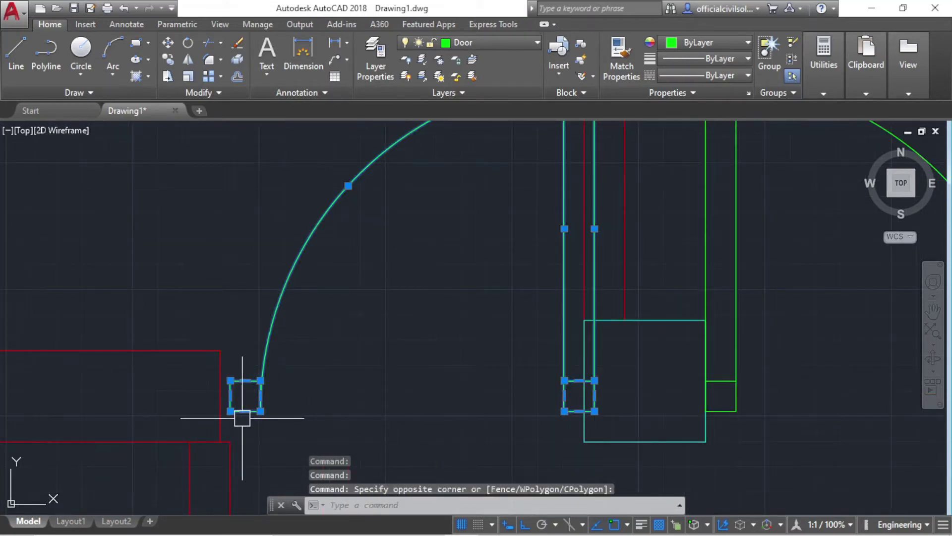
# Move the left door leaf from its jamb corner flush against the red wall end
pyautogui.write('m')
pyautogui.press('Return')
pyautogui.scroll(4, 238, 407)
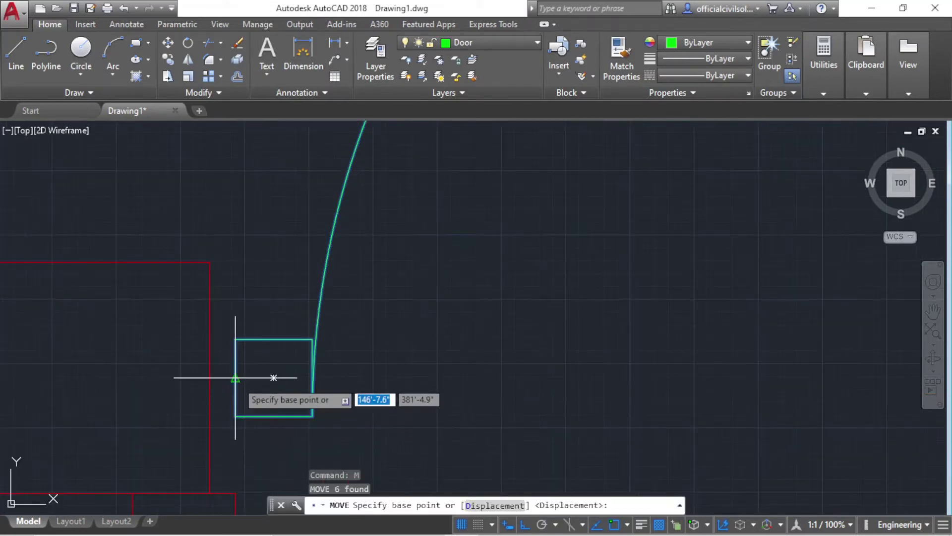
pyautogui.click(234, 380)
pyautogui.click(208, 378)
pyautogui.scroll(-5, 209, 379)
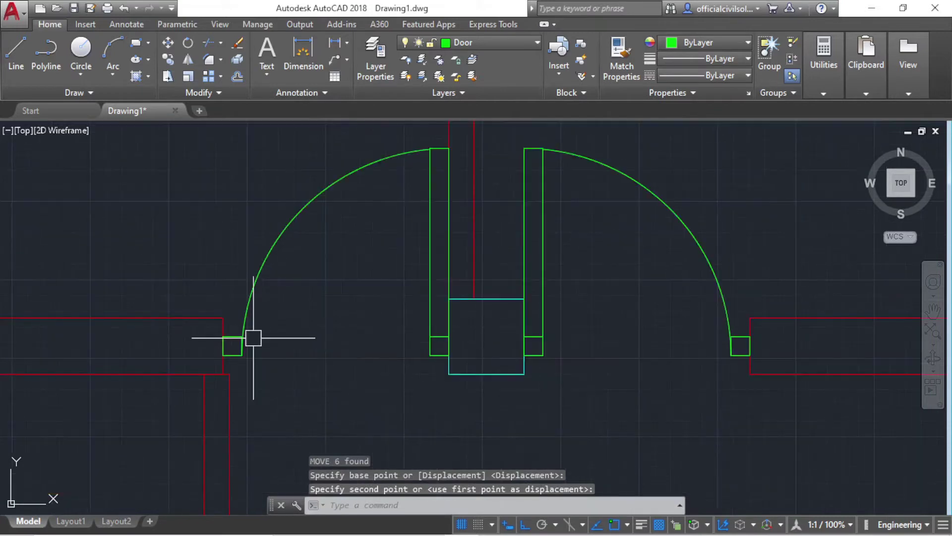
pyautogui.moveTo(251, 334)
pyautogui.mouseDown(button='middle')
pyautogui.moveTo(244, 392)
pyautogui.moveTo(283, 366)
pyautogui.mouseUp(button='middle')
pyautogui.scroll(3, 298, 347)
pyautogui.scroll(-5, 293, 378)
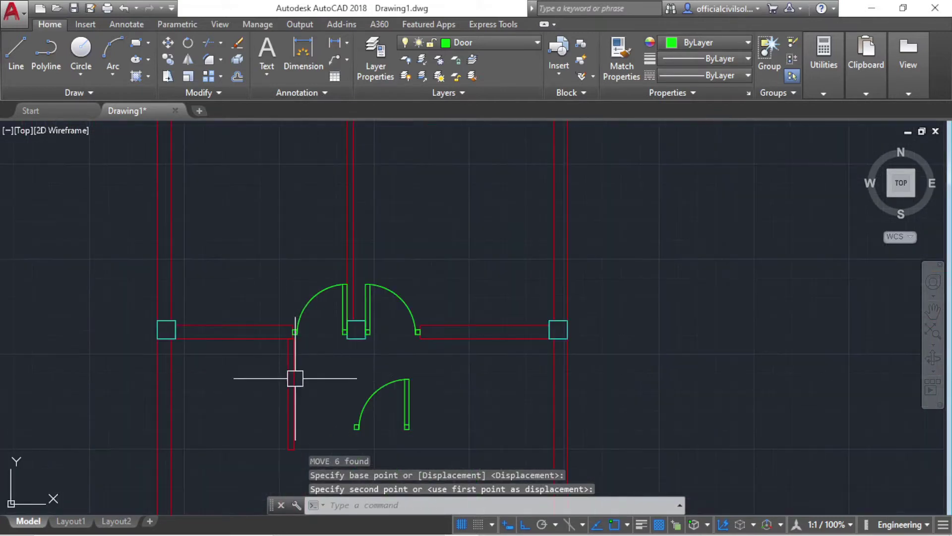
pyautogui.scroll(-4, 228, 386)
pyautogui.scroll(4, 228, 386)
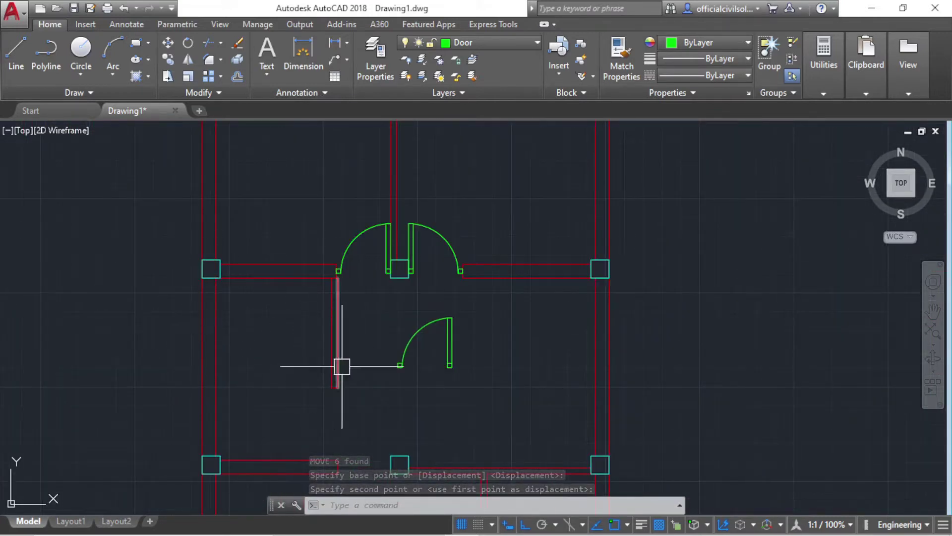
pyautogui.scroll(4, 338, 367)
pyautogui.scroll(-3, 330, 404)
# Select the vertical partition wall lines below the door opening
pyautogui.click(372, 383)
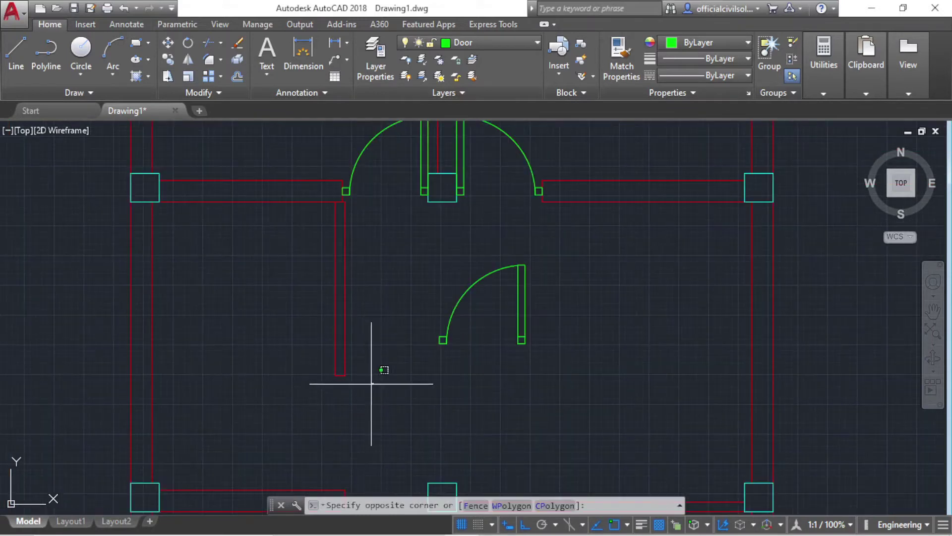
pyautogui.click(293, 290)
pyautogui.scroll(6, 346, 207)
pyautogui.scroll(-3, 358, 268)
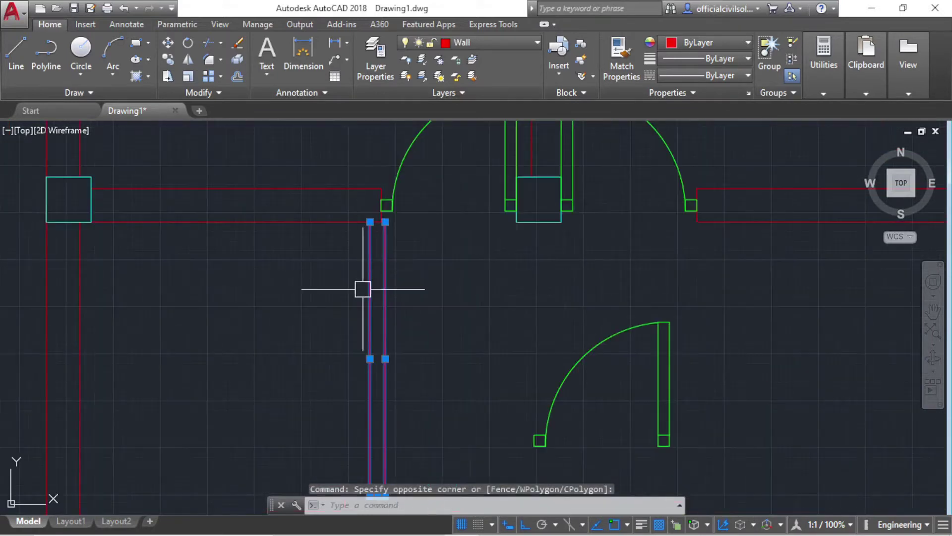
# Review the kitchen, living room and toilet/bath area in the reference floor plan PDF in Edge
pyautogui.click(496, 521)
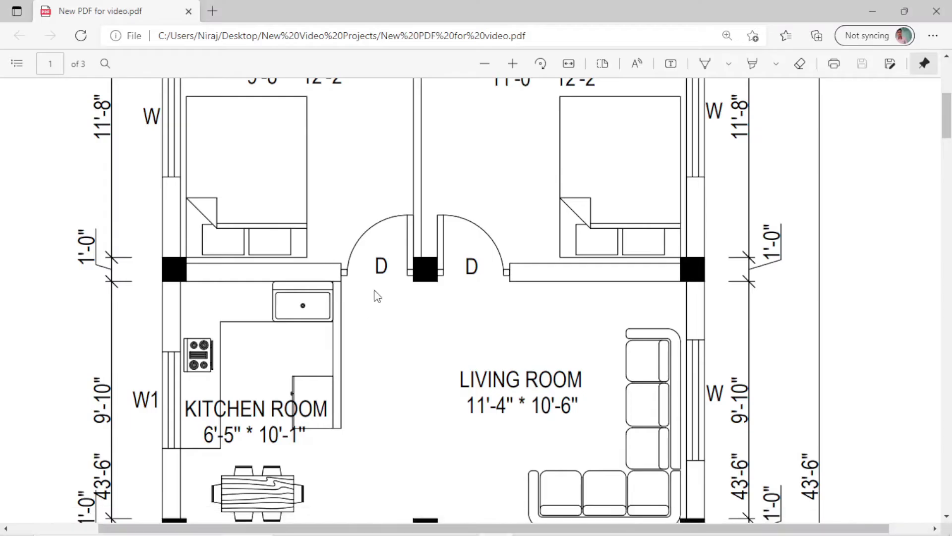
pyautogui.scroll(2, 381, 266)
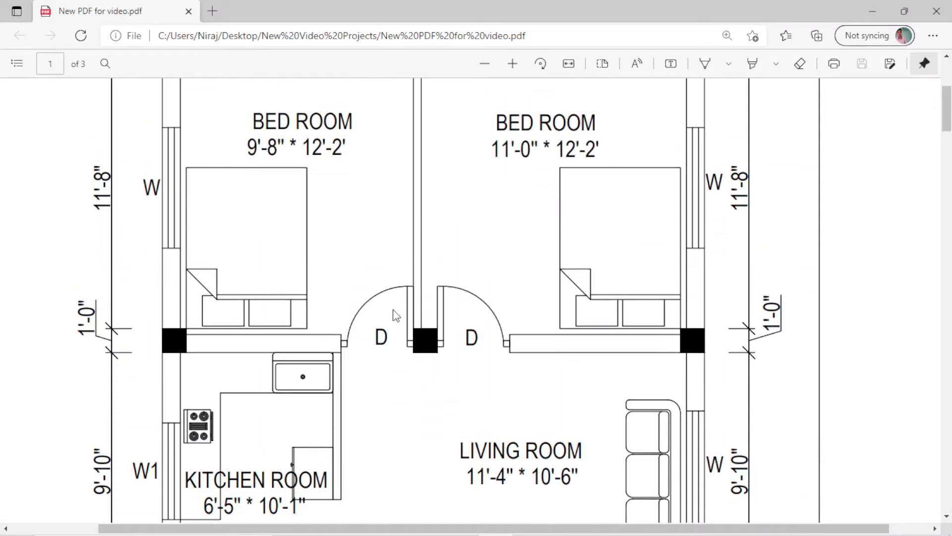
pyautogui.scroll(-2, 364, 349)
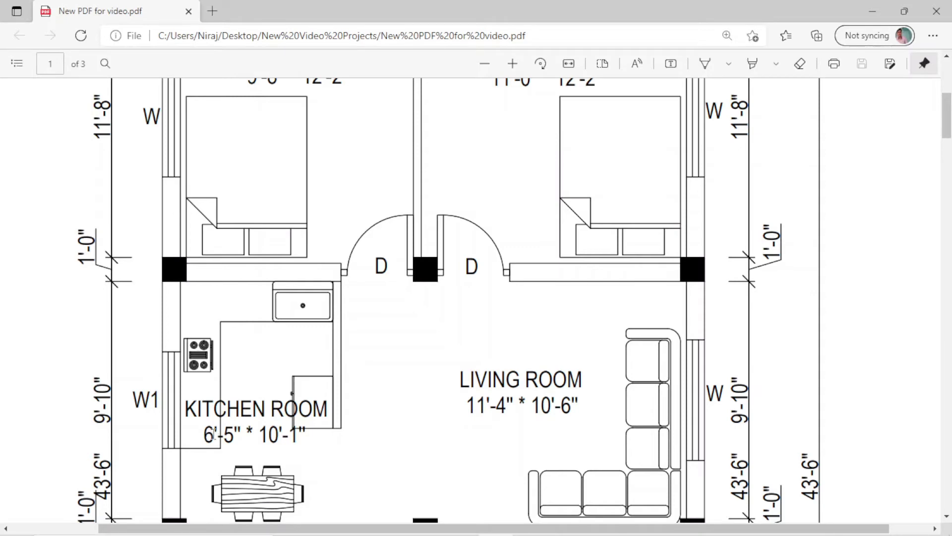
pyautogui.scroll(-4, 258, 431)
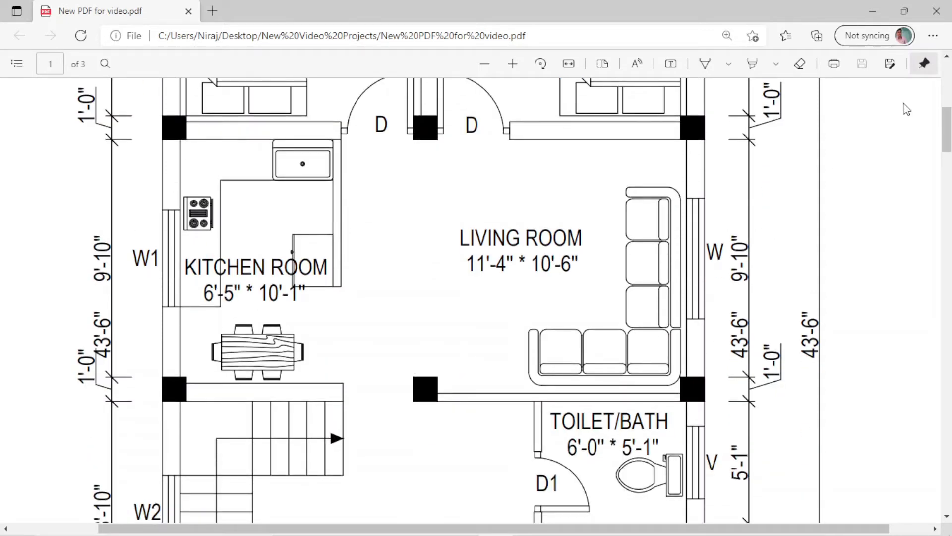
# Move the partition wall lines from their top corner up to the horizontal wall
pyautogui.click(868, 6)
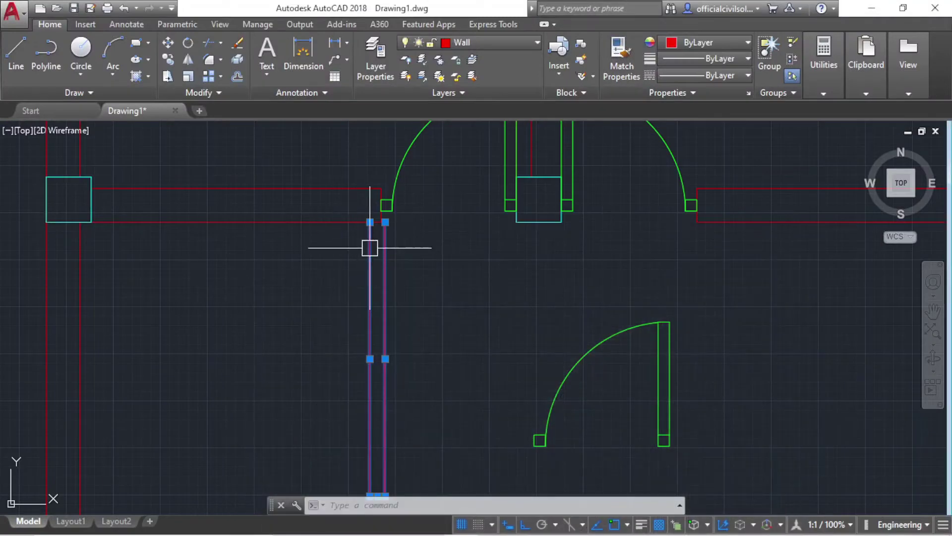
pyautogui.scroll(5, 392, 231)
pyautogui.scroll(2, 346, 205)
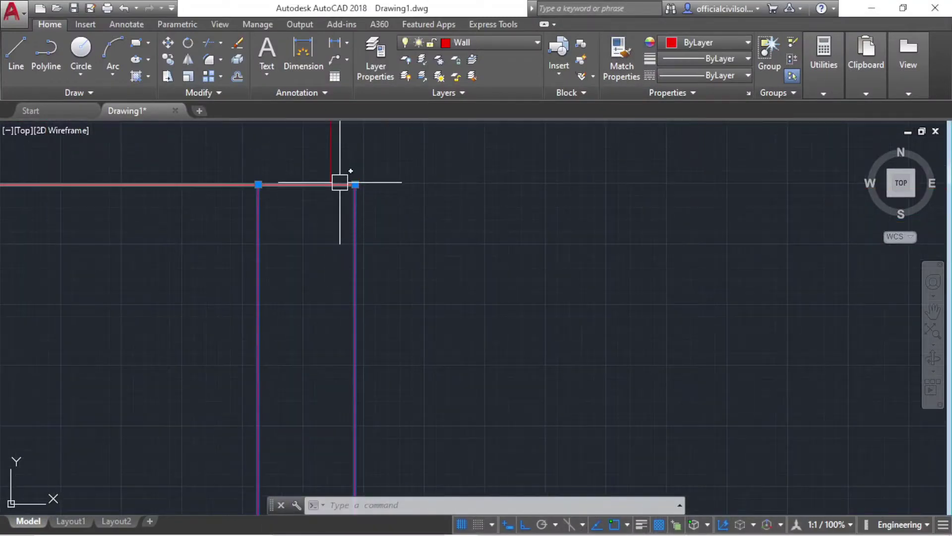
pyautogui.write('m')
pyautogui.press('Return')
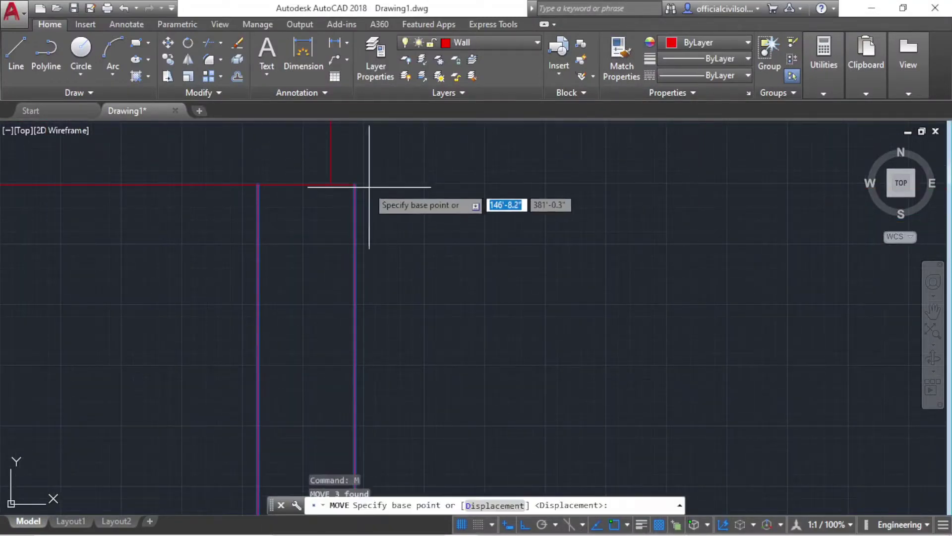
pyautogui.click(355, 184)
pyautogui.click(335, 183)
pyautogui.scroll(-2, 393, 159)
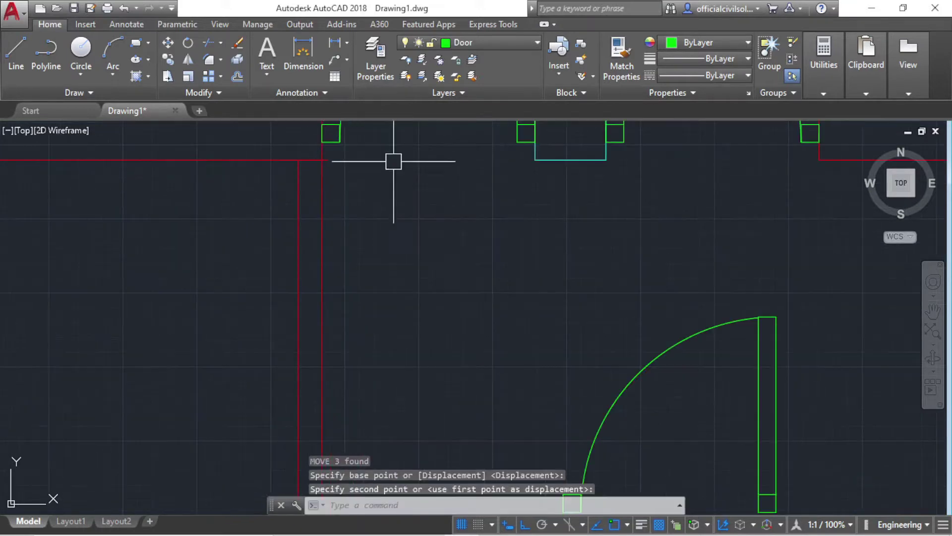
pyautogui.scroll(-2, 411, 238)
pyautogui.scroll(2, 359, 154)
pyautogui.scroll(2, 359, 153)
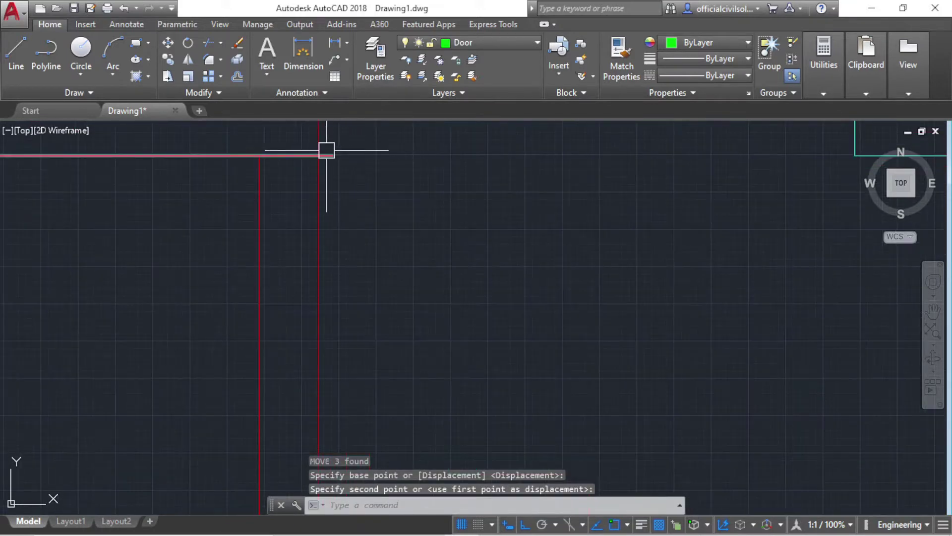
pyautogui.write('tr')
# Start trimming the overlapping wall lines, then cancel the trim
pyautogui.press('Return')
pyautogui.press('Return')
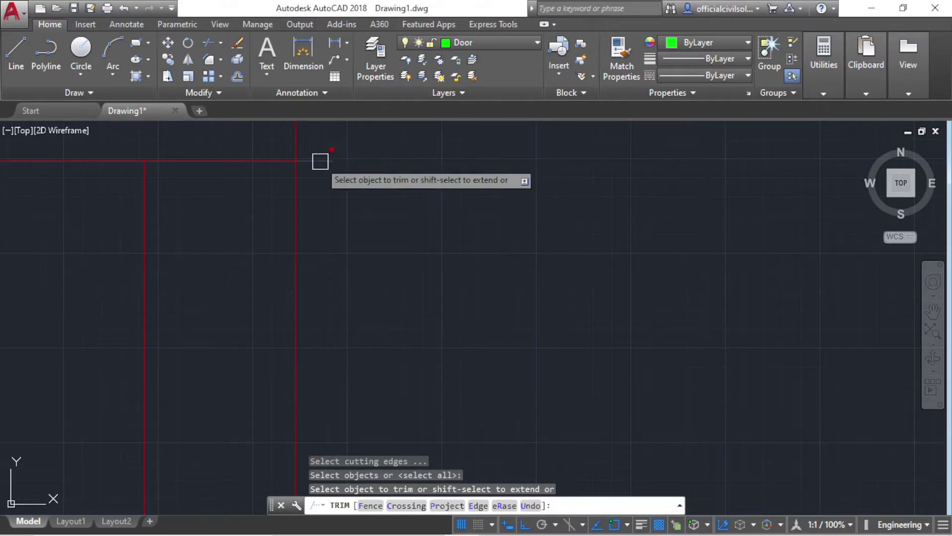
pyautogui.scroll(-1, 420, 176)
pyautogui.scroll(-2, 420, 177)
pyautogui.press('Escape')
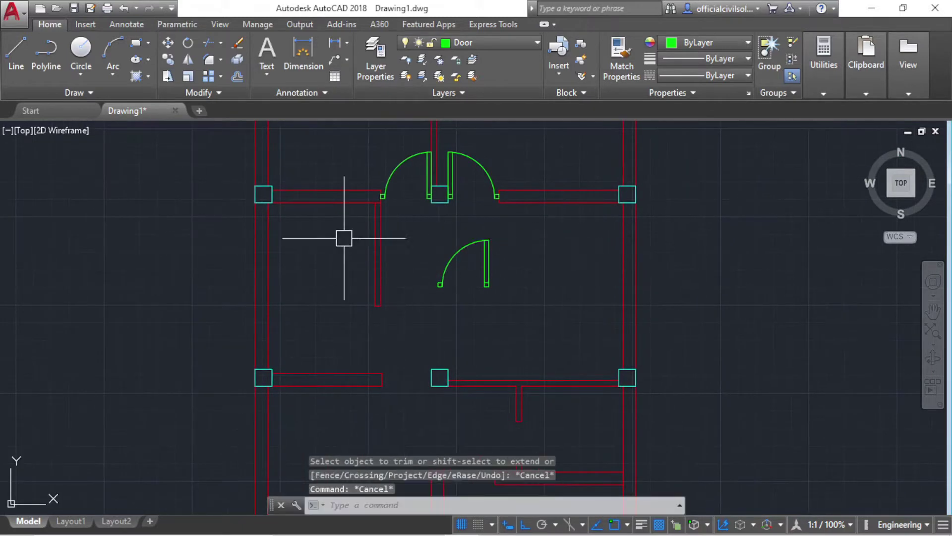
pyautogui.scroll(4, 400, 180)
# Try a linear dimension from the column to the wall corner, then cancel it
pyautogui.click(339, 48)
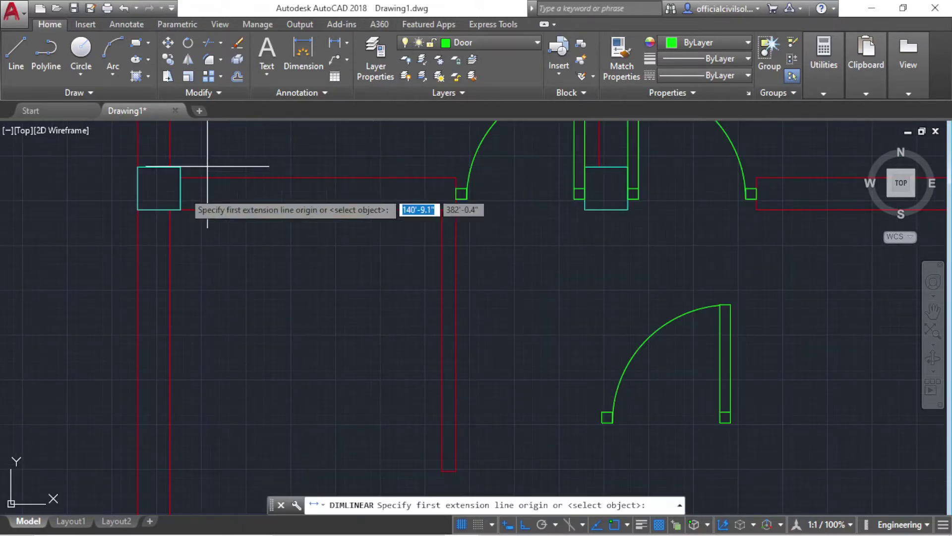
pyautogui.scroll(2, 206, 213)
pyautogui.scroll(2, 171, 212)
pyautogui.click(164, 187)
pyautogui.scroll(-2, 437, 196)
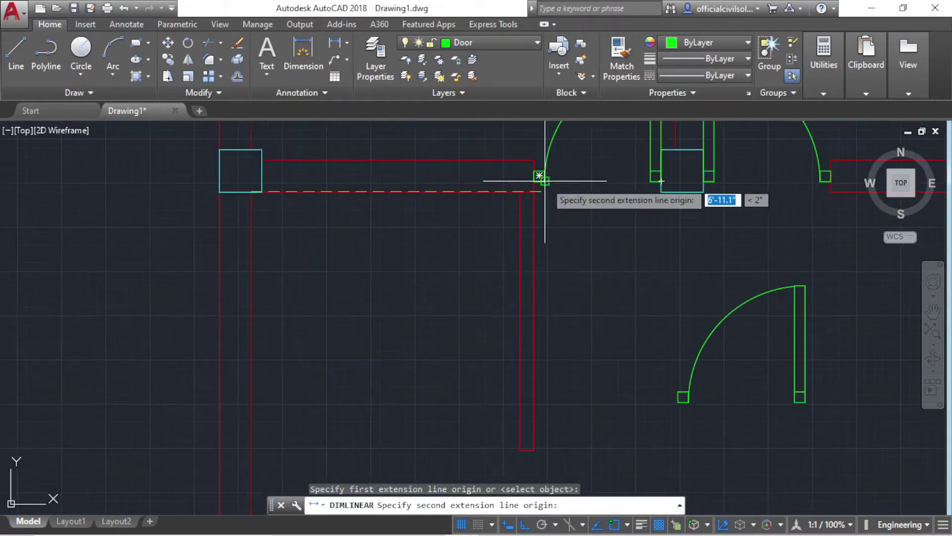
pyautogui.click(519, 192)
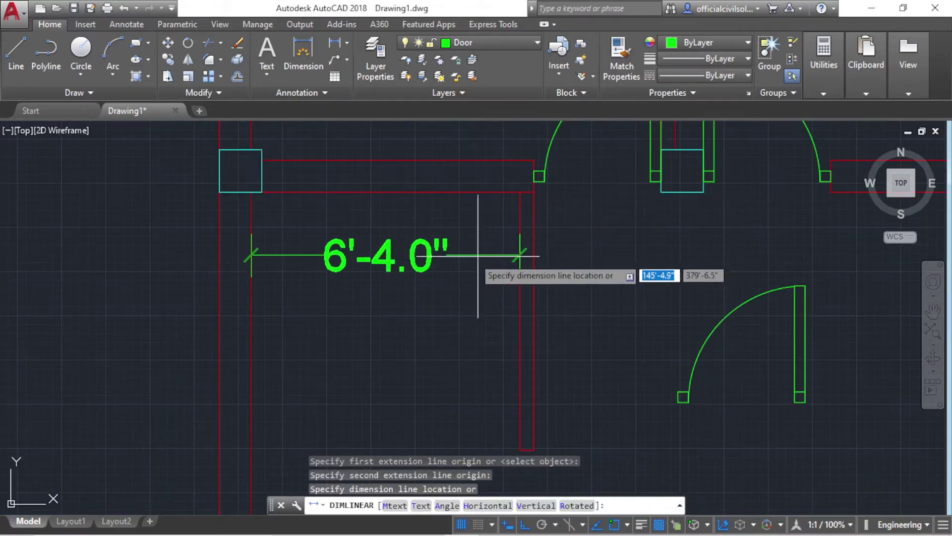
pyautogui.scroll(-3, 461, 257)
pyautogui.scroll(-1, 525, 299)
pyautogui.press('Escape')
pyautogui.moveTo(531, 298); pyautogui.dragTo(472, 308, button='middle')
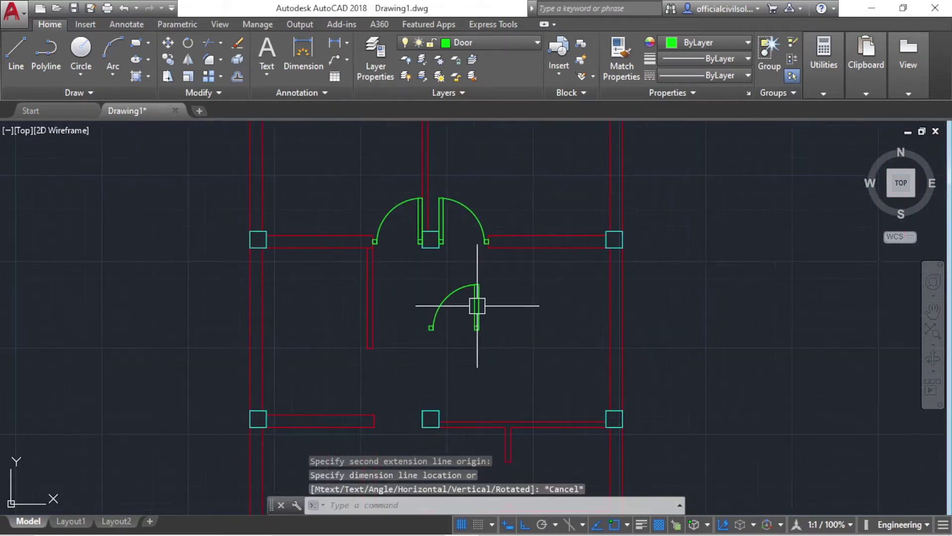
pyautogui.scroll(-4, 506, 362)
# Select the single green door and run ROTATE about its corner, leaving it at 0°
pyautogui.moveTo(505, 362); pyautogui.dragTo(477, 357, button='middle')
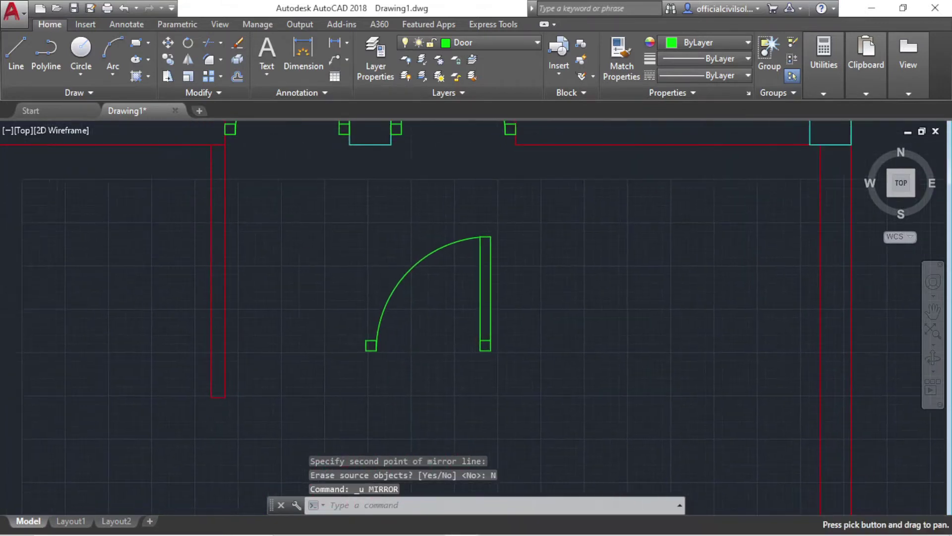
pyautogui.click(295, 190)
pyautogui.click(573, 397)
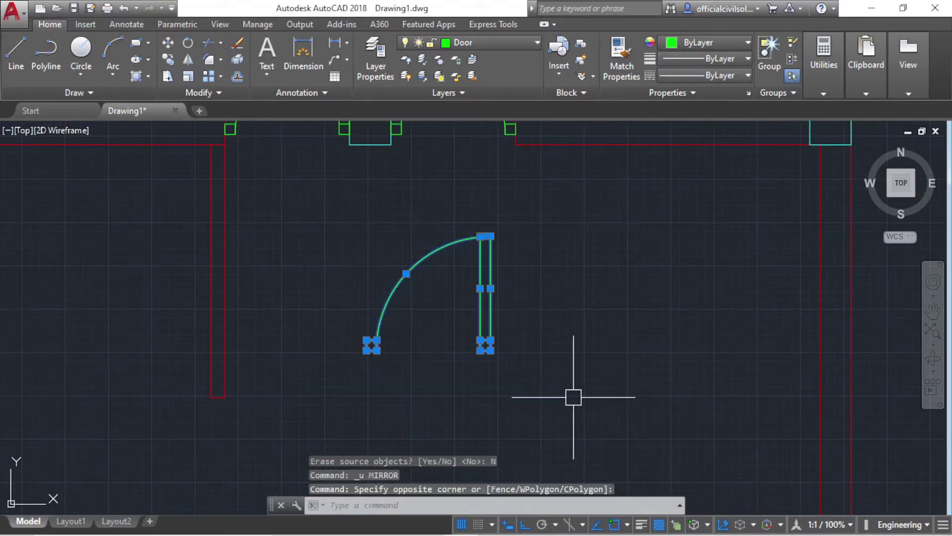
pyautogui.write('ro')
pyautogui.press('Return')
pyautogui.click(485, 346)
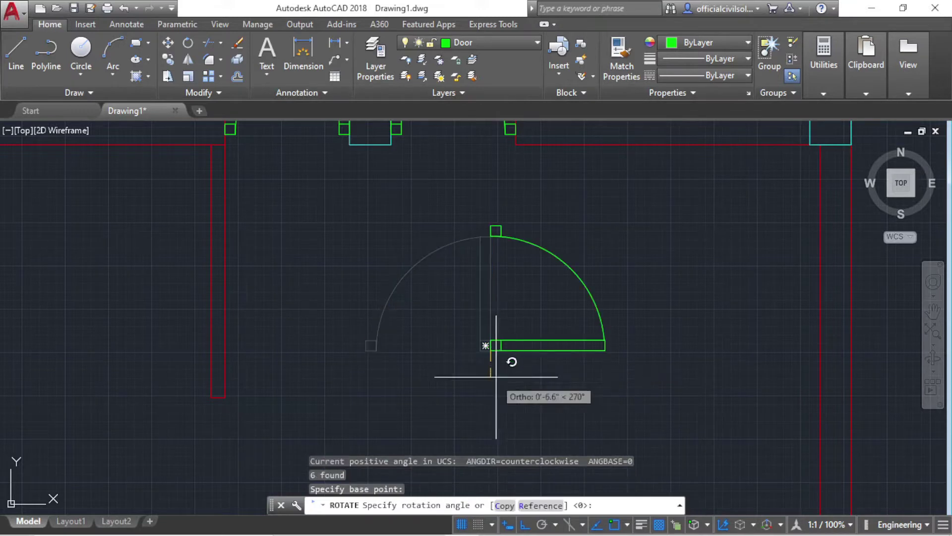
pyautogui.press('Return')
pyautogui.scroll(-4, 379, 236)
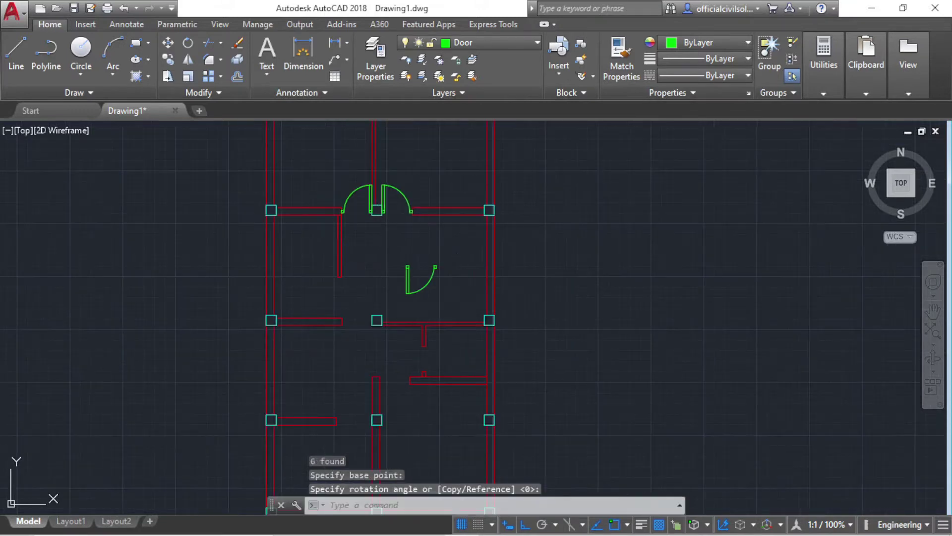
pyautogui.scroll(1, 428, 341)
pyautogui.scroll(2, 414, 346)
# Copy the single door swing, from its top corner, into the lower wall opening
pyautogui.click(353, 164)
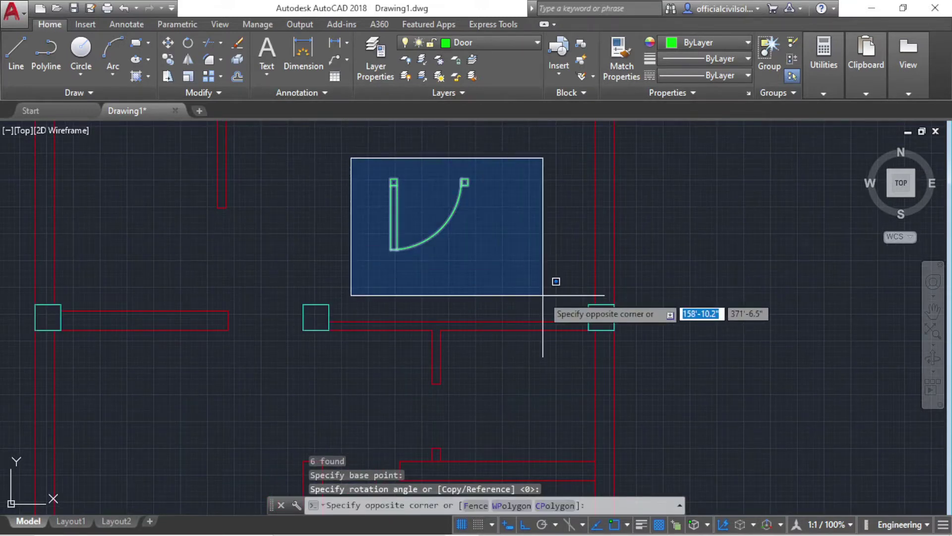
pyautogui.click(543, 297)
pyautogui.scroll(2, 476, 166)
pyautogui.write('p')
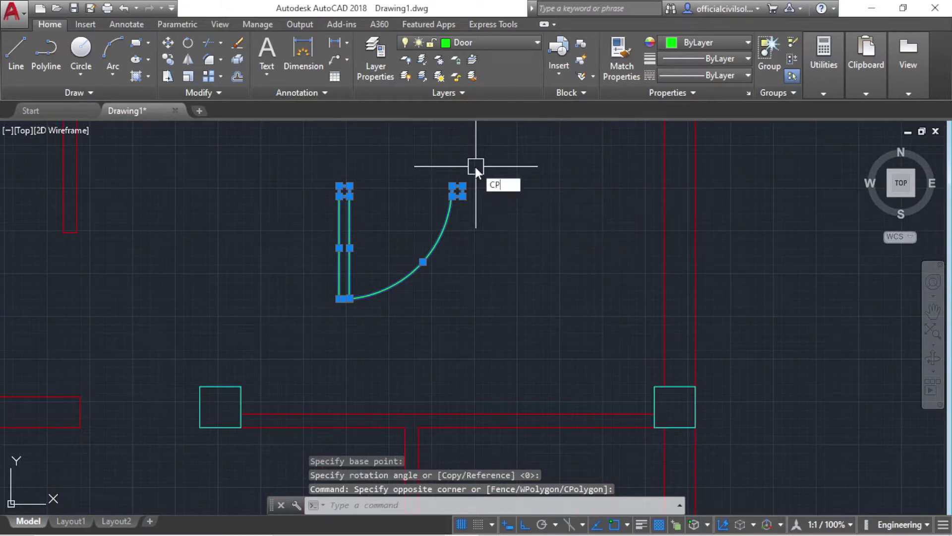
pyautogui.press('Return')
pyautogui.scroll(5, 475, 166)
pyautogui.click(467, 142)
pyautogui.scroll(-3, 466, 143)
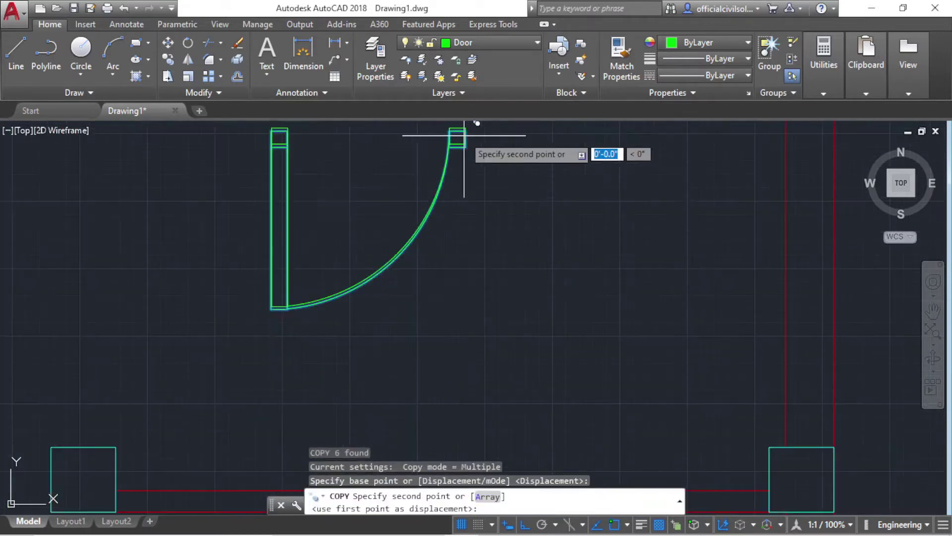
pyautogui.scroll(-3, 453, 138)
pyautogui.scroll(-2, 472, 238)
pyautogui.scroll(2, 484, 212)
pyautogui.scroll(-4, 486, 228)
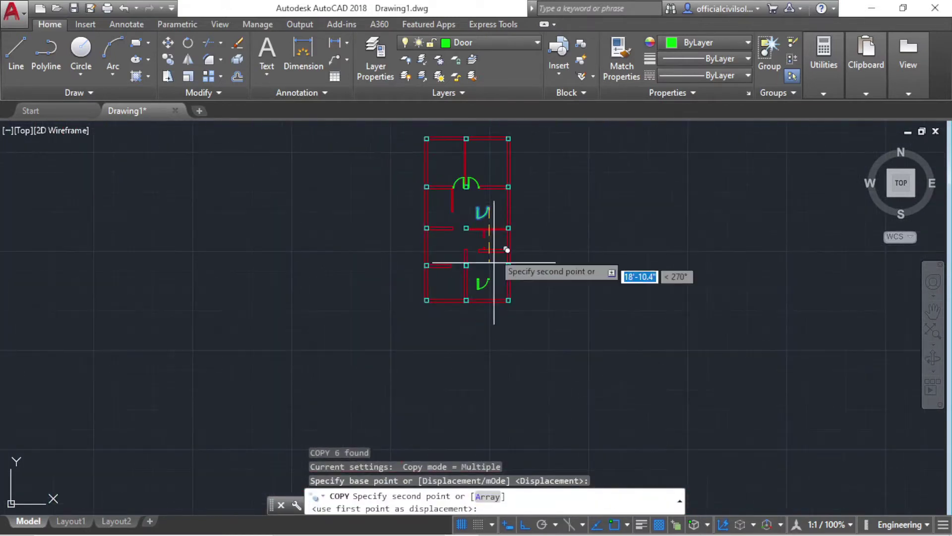
pyautogui.scroll(5, 471, 251)
pyautogui.scroll(2, 410, 389)
pyautogui.scroll(2, 409, 273)
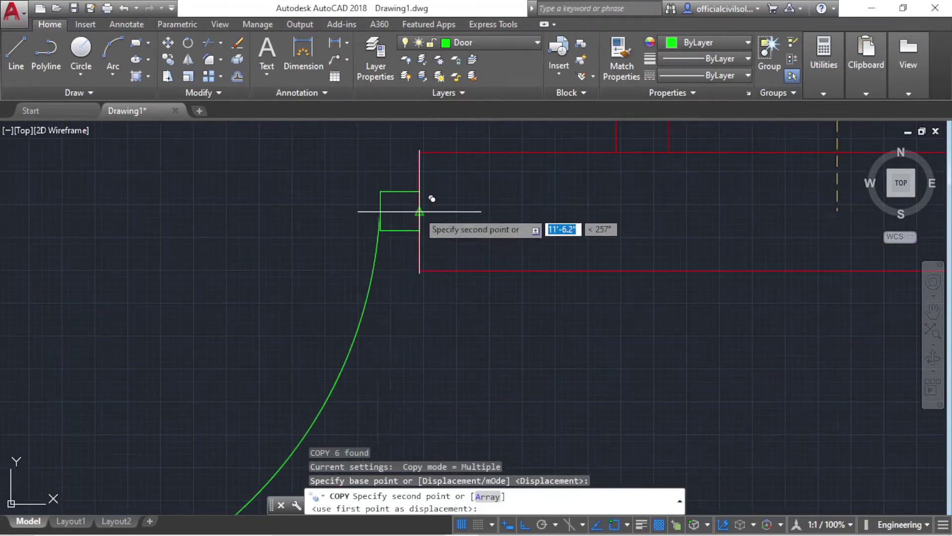
pyautogui.click(435, 211)
pyautogui.scroll(-5, 435, 211)
pyautogui.press('Escape')
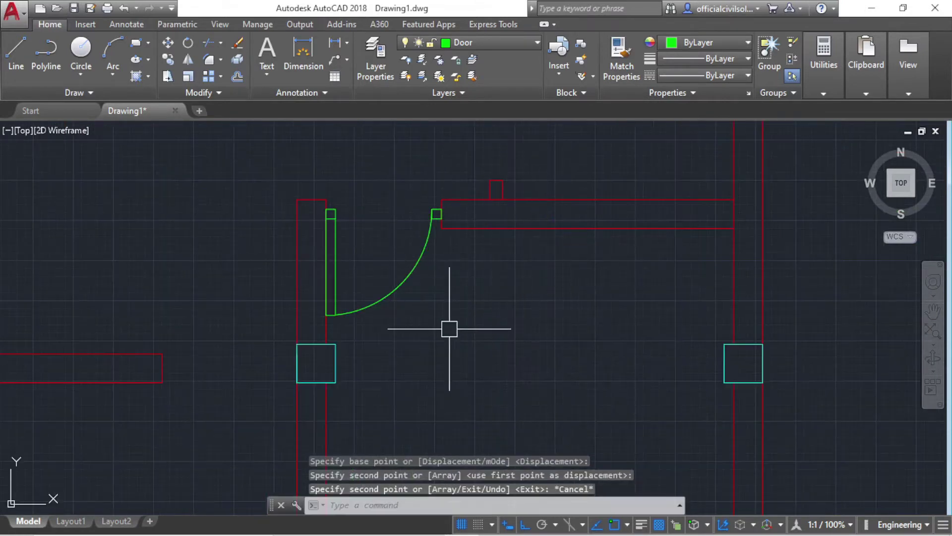
pyautogui.scroll(-5, 429, 283)
pyautogui.moveTo(495, 264); pyautogui.dragTo(483, 275, button='middle')
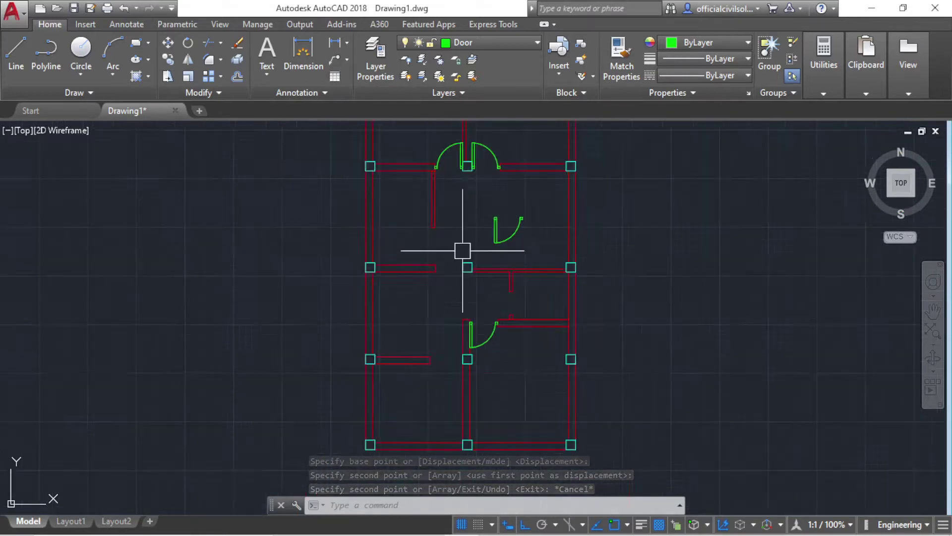
pyautogui.scroll(4, 477, 256)
pyautogui.moveTo(527, 197); pyautogui.dragTo(504, 228, button='middle')
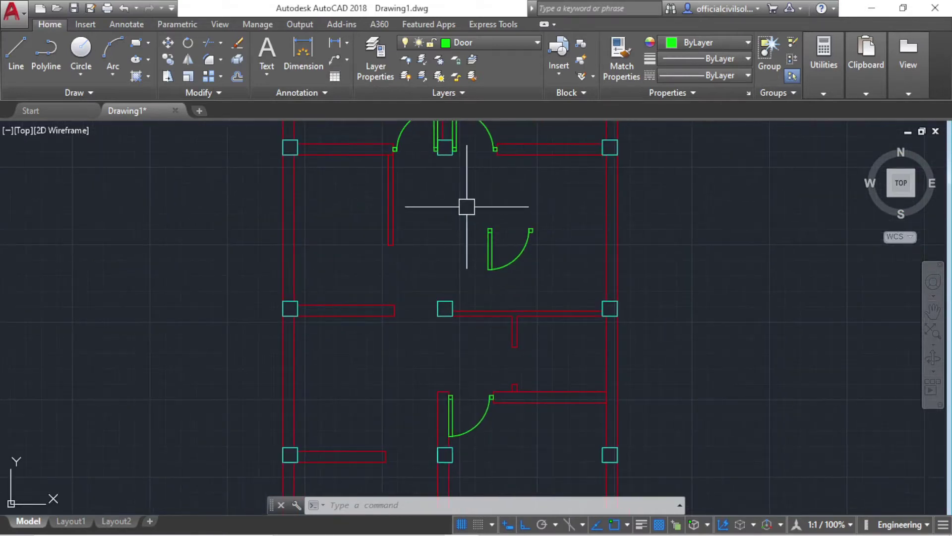
# Crossing-select the upper single door's arc and leaf and delete them
pyautogui.click(467, 207)
pyautogui.scroll(5, 546, 278)
pyautogui.press('Escape')
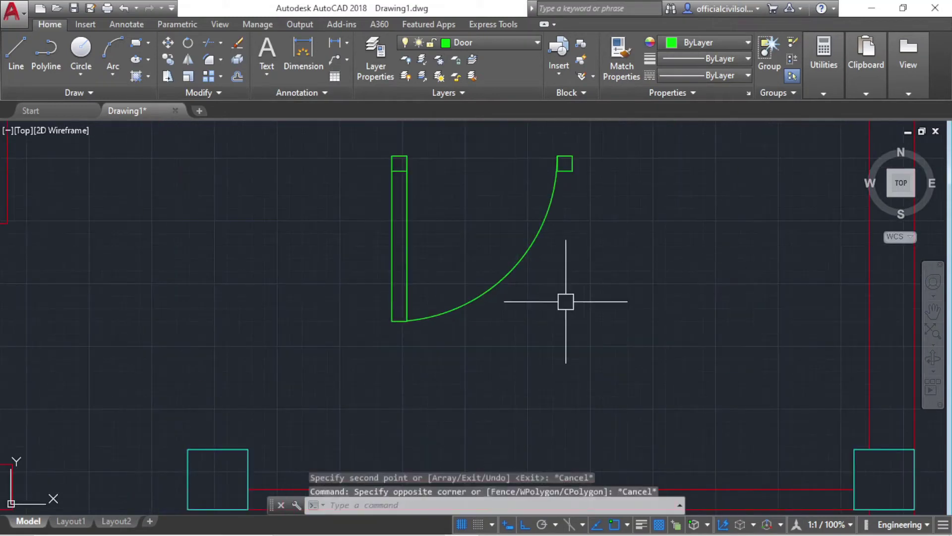
pyautogui.click(565, 320)
pyautogui.click(339, 223)
pyautogui.scroll(-4, 501, 194)
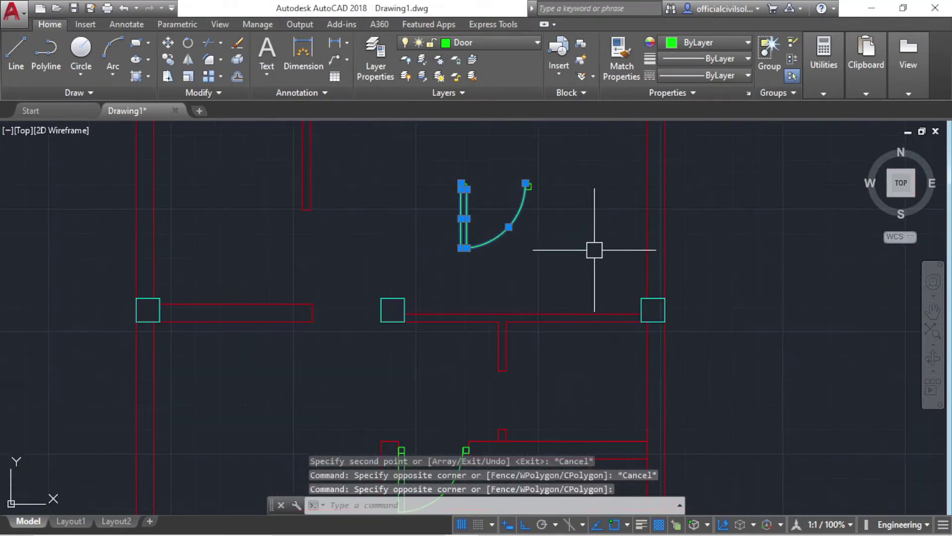
pyautogui.moveTo(545, 251); pyautogui.dragTo(493, 251, button='middle')
pyautogui.press('Delete')
# Delete the leftover green dash and one stray green square
pyautogui.scroll(2, 480, 187)
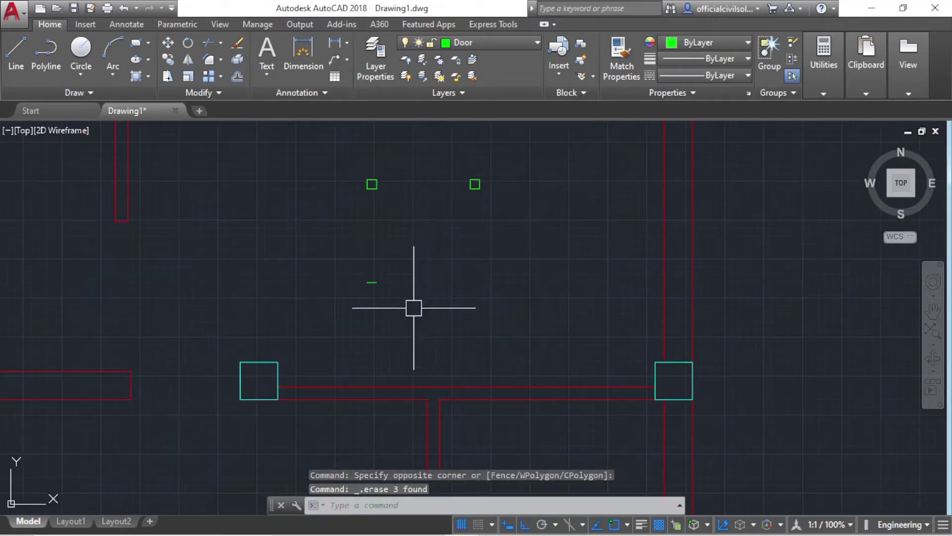
pyautogui.click(368, 278)
pyautogui.press('Delete')
pyautogui.scroll(3, 471, 154)
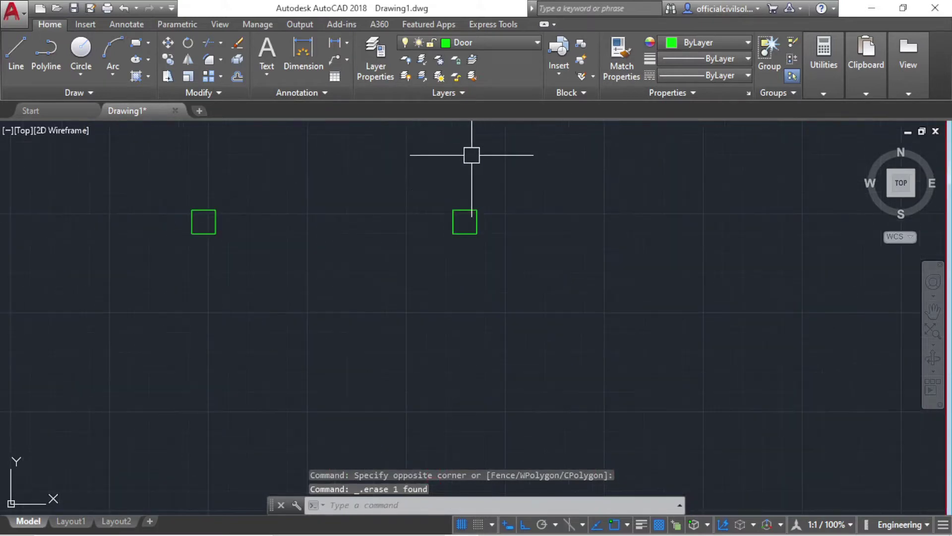
pyautogui.click(408, 186)
pyautogui.click(586, 293)
pyautogui.press('Delete')
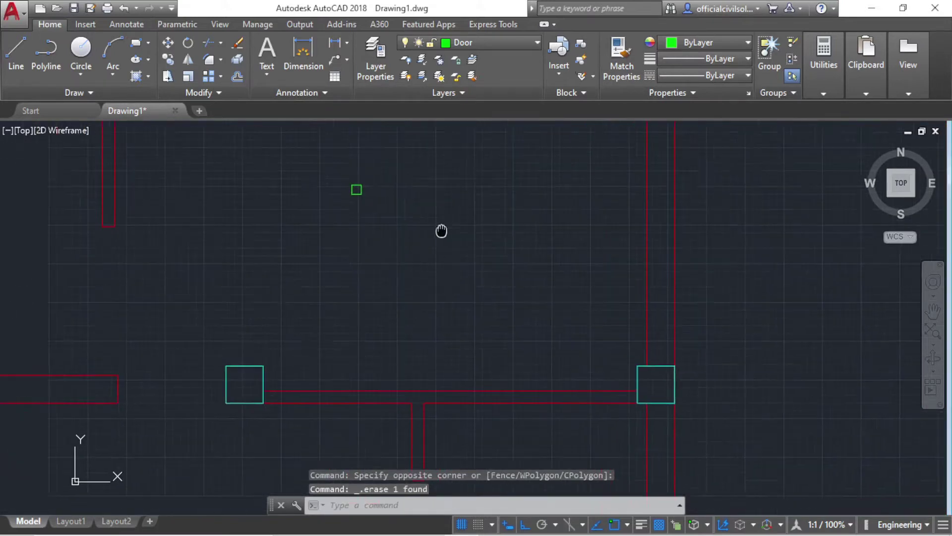
# Zoom and pan to centre the remaining small green square
pyautogui.moveTo(441, 231); pyautogui.dragTo(463, 170, button='middle')
pyautogui.scroll(-2, 473, 233)
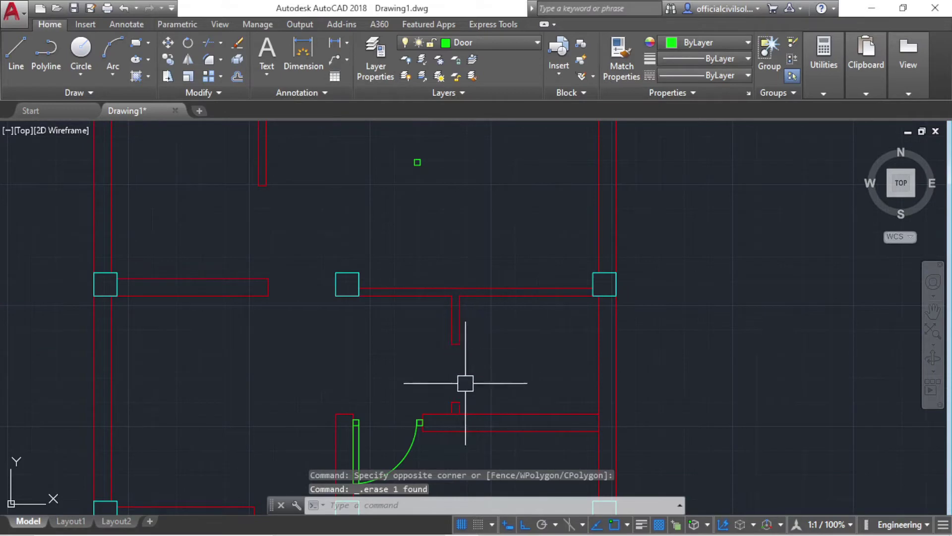
pyautogui.scroll(2, 451, 403)
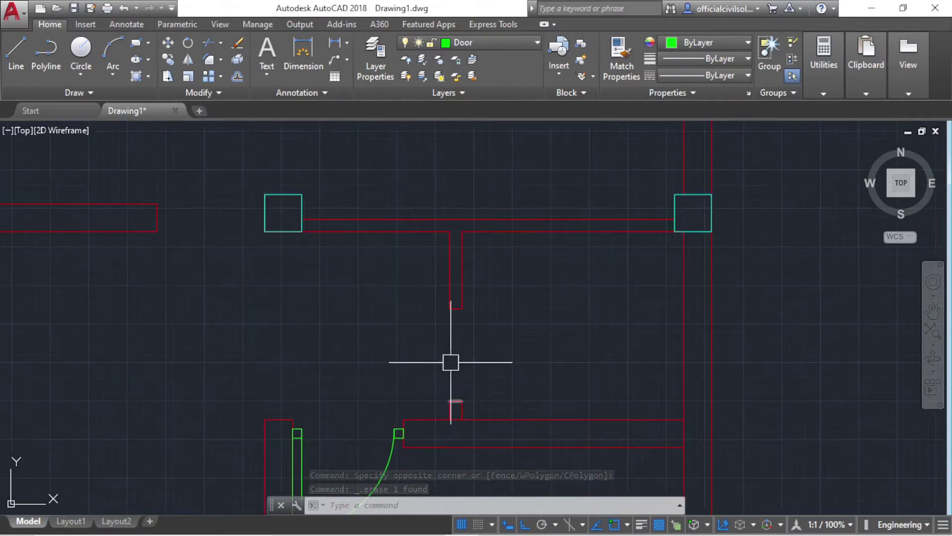
pyautogui.scroll(-4, 457, 412)
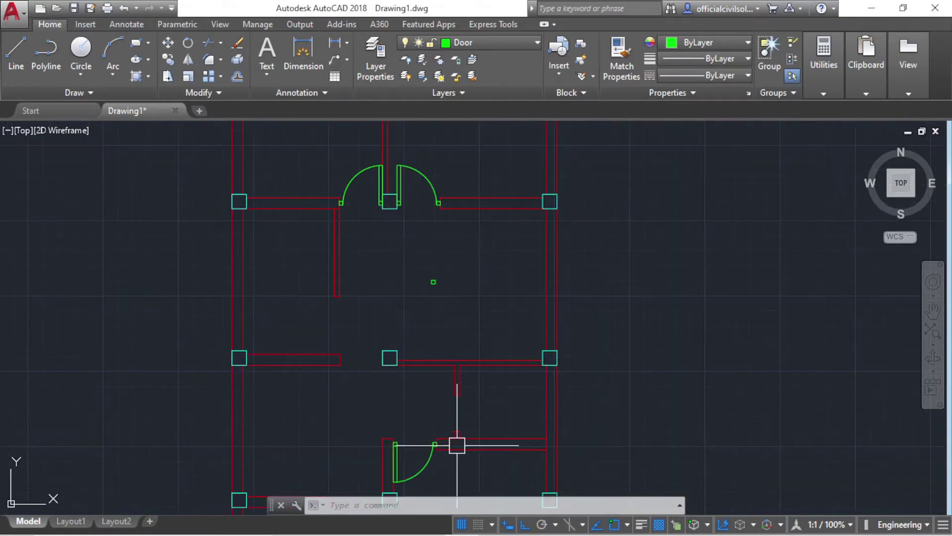
pyautogui.scroll(3, 435, 281)
pyautogui.scroll(3, 389, 259)
pyautogui.scroll(2, 389, 260)
pyautogui.moveTo(508, 336); pyautogui.dragTo(495, 320, button='middle')
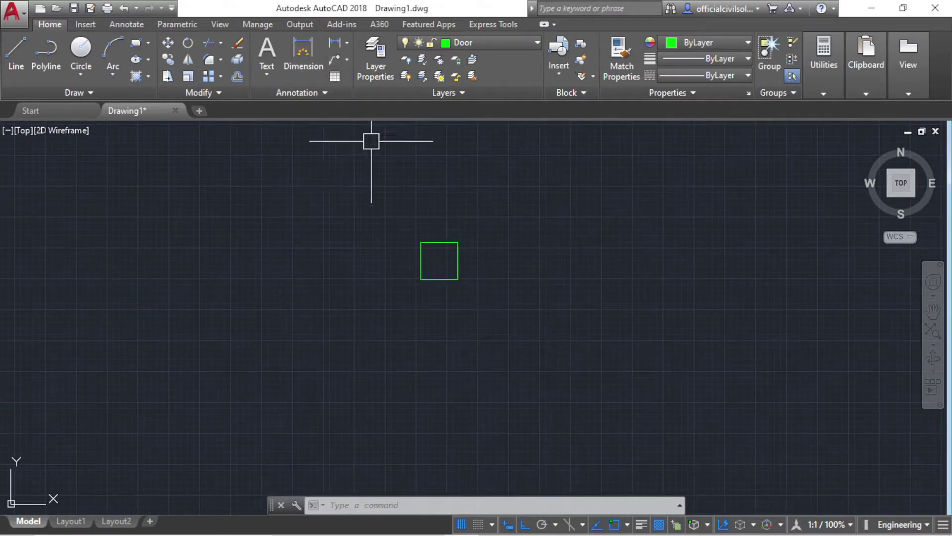
# Draw a 2'6 door leaf line from the green square's corner
pyautogui.click(7, 53)
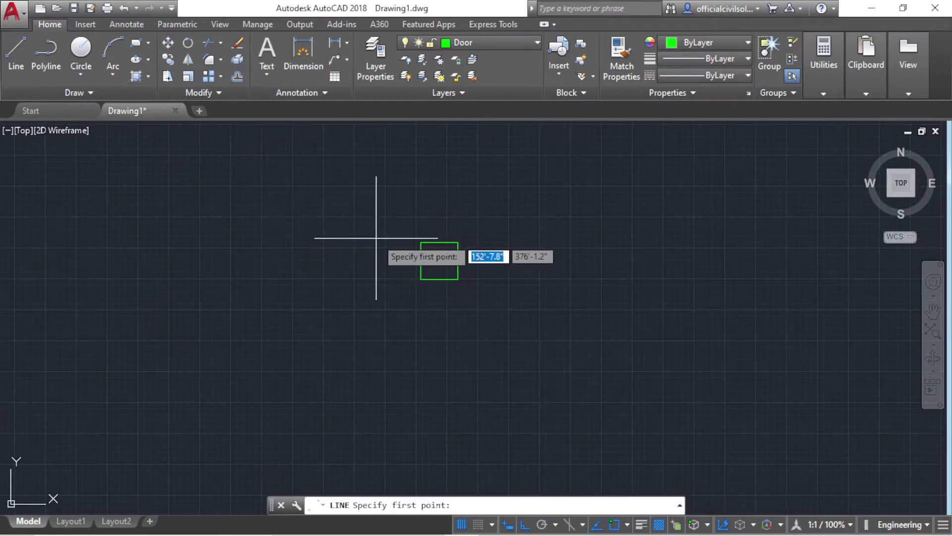
pyautogui.click(420, 242)
pyautogui.scroll(2, 423, 278)
pyautogui.scroll(3, 426, 404)
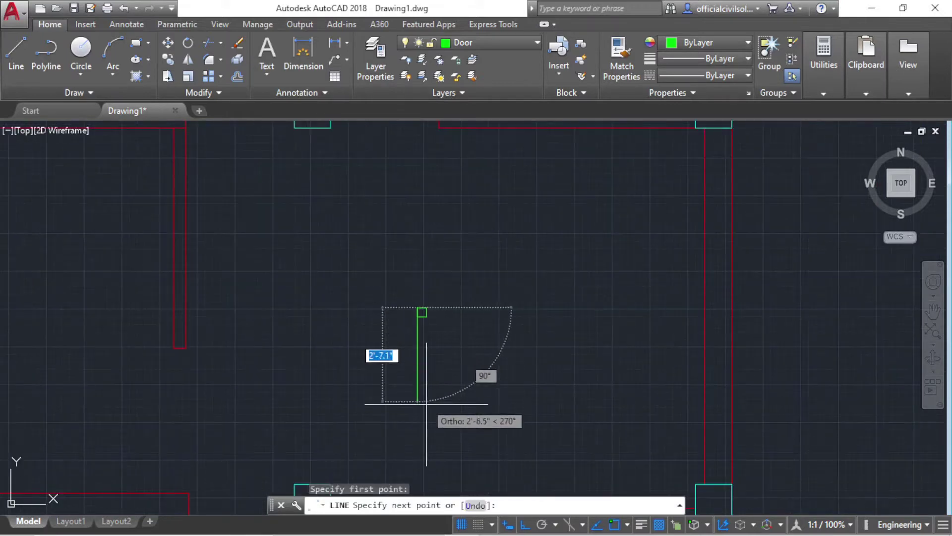
pyautogui.press('Return')
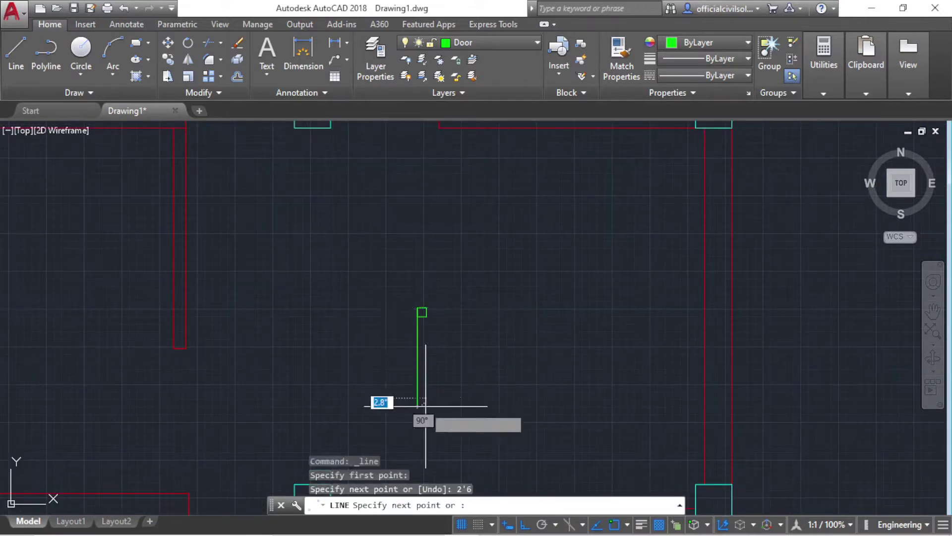
pyautogui.press('Escape')
pyautogui.scroll(3, 421, 310)
# Select the small green square and begin copying it, then cancel the copy
pyautogui.click(391, 270)
pyautogui.click(432, 321)
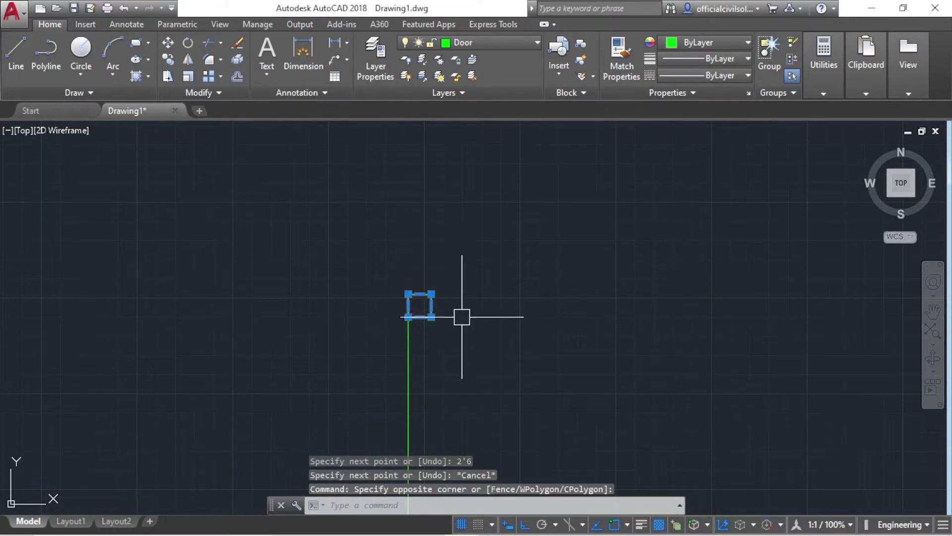
pyautogui.write('cp')
pyautogui.press('Return')
pyautogui.scroll(3, 397, 278)
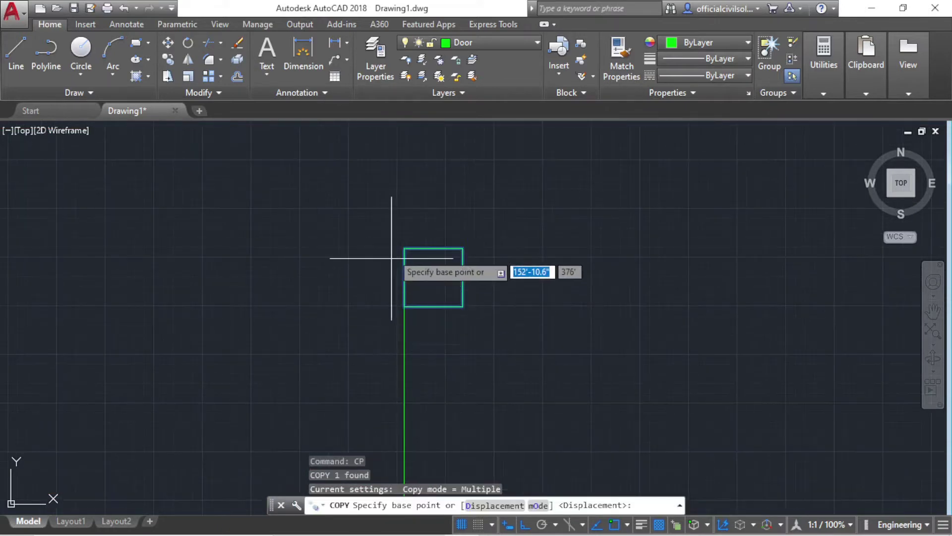
pyautogui.click(405, 247)
pyautogui.scroll(-3, 403, 243)
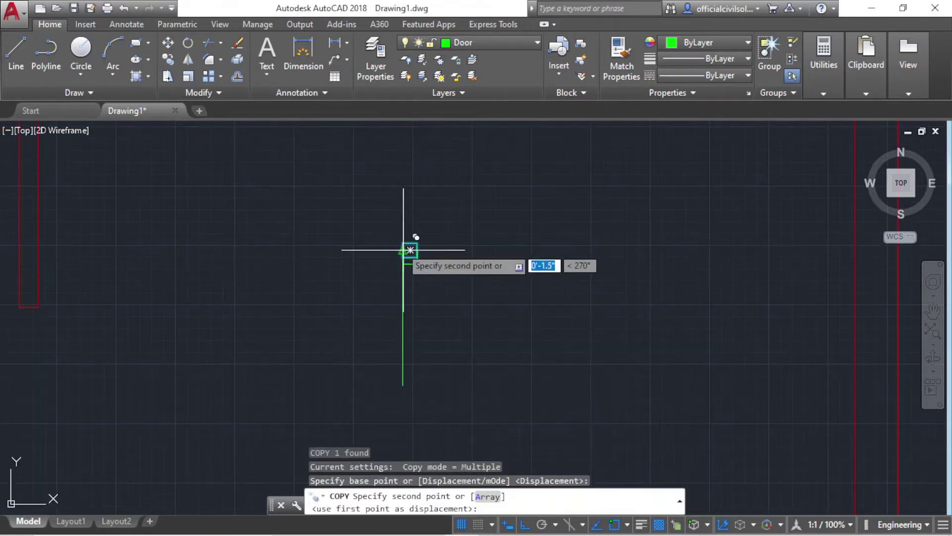
pyautogui.press('Escape')
pyautogui.scroll(1, 389, 229)
# Copy the green square marker from its lower-left corner to the new leaf line
pyautogui.click(382, 230)
pyautogui.click(466, 308)
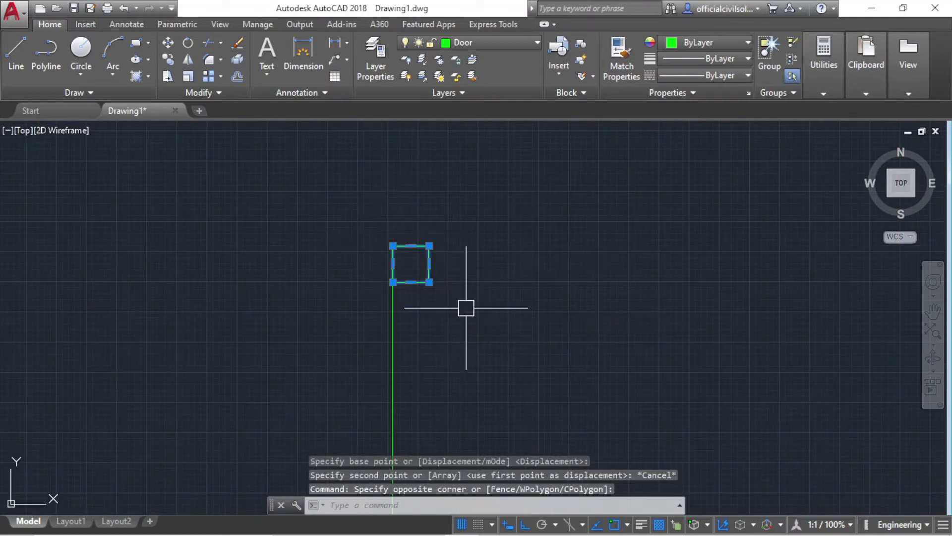
pyautogui.write('cp')
pyautogui.press('Return')
pyautogui.scroll(3, 397, 278)
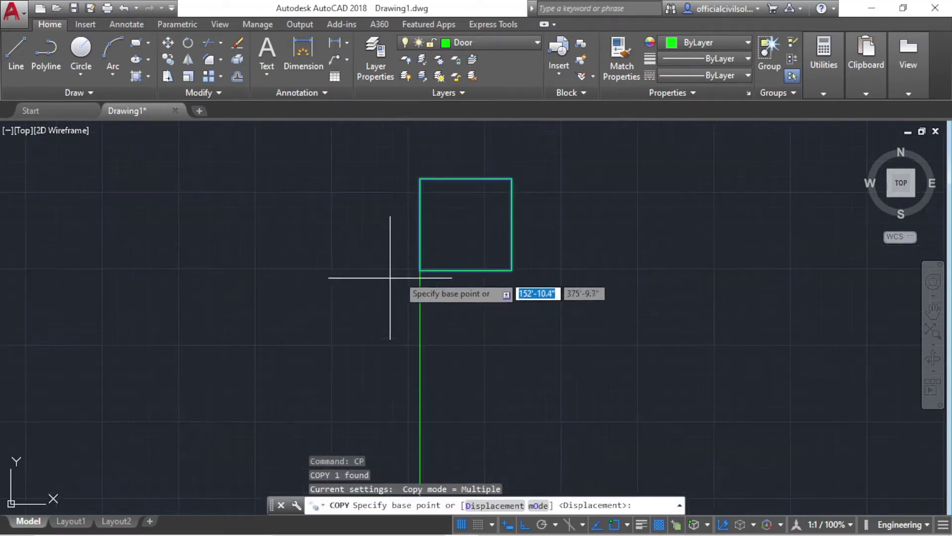
pyautogui.click(419, 269)
pyautogui.scroll(-5, 423, 263)
pyautogui.scroll(3, 418, 347)
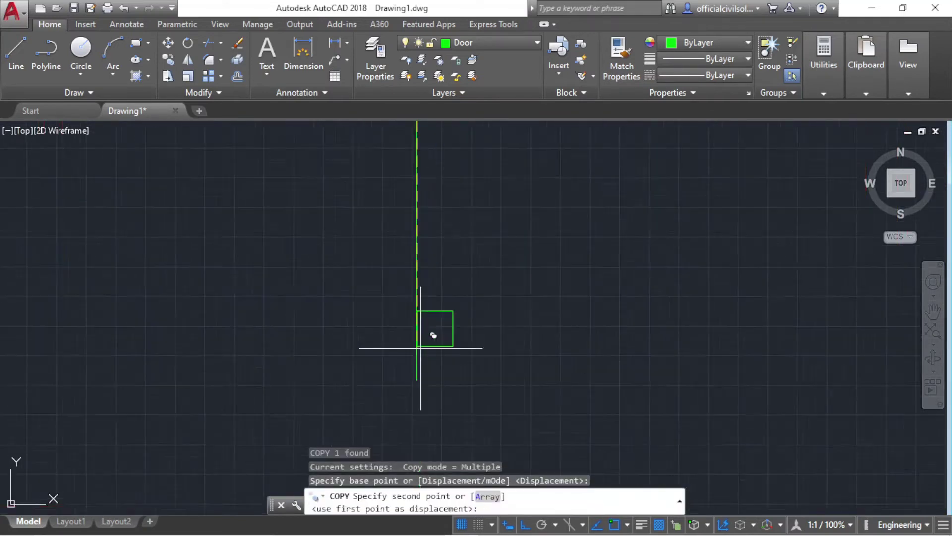
pyautogui.scroll(2, 419, 376)
pyautogui.click(413, 396)
pyautogui.press('Escape')
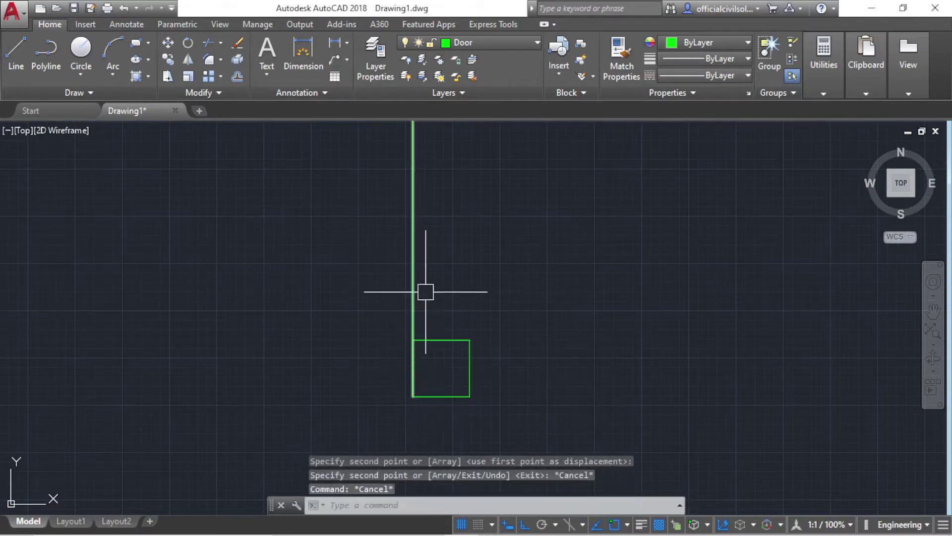
# Delete the stray square copy and bring the green door markers into view
pyautogui.click(470, 278)
pyautogui.click(360, 246)
pyautogui.press('Delete')
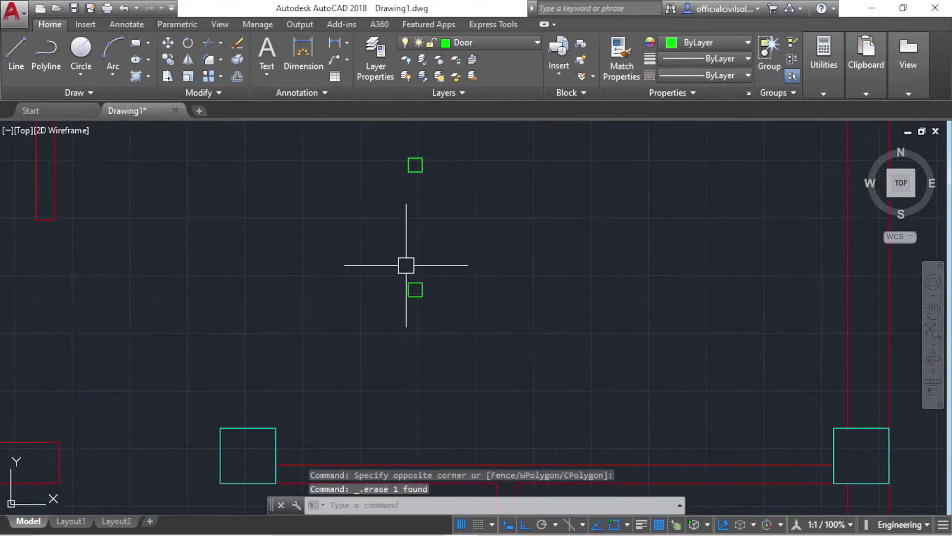
pyautogui.scroll(-3, 336, 226)
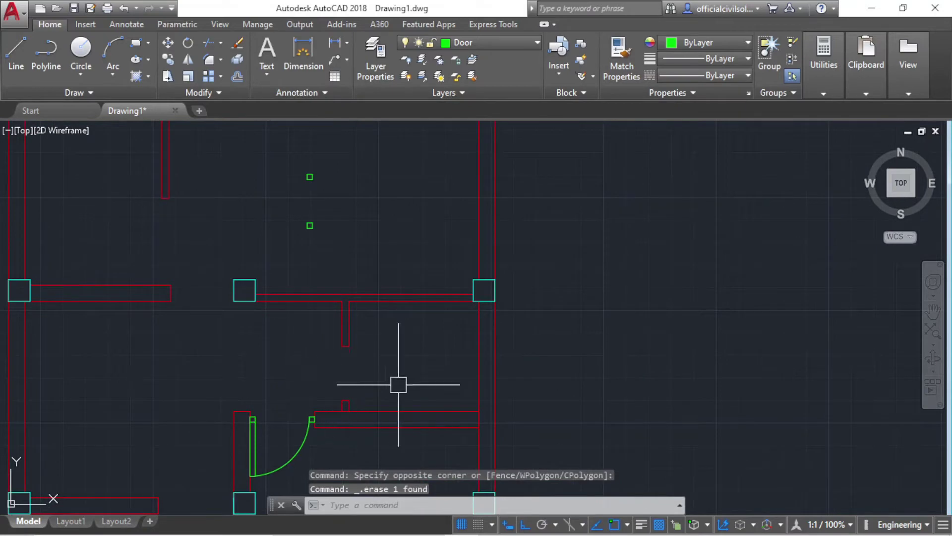
pyautogui.scroll(4, 327, 153)
pyautogui.moveTo(272, 257); pyautogui.dragTo(307, 281, button='middle')
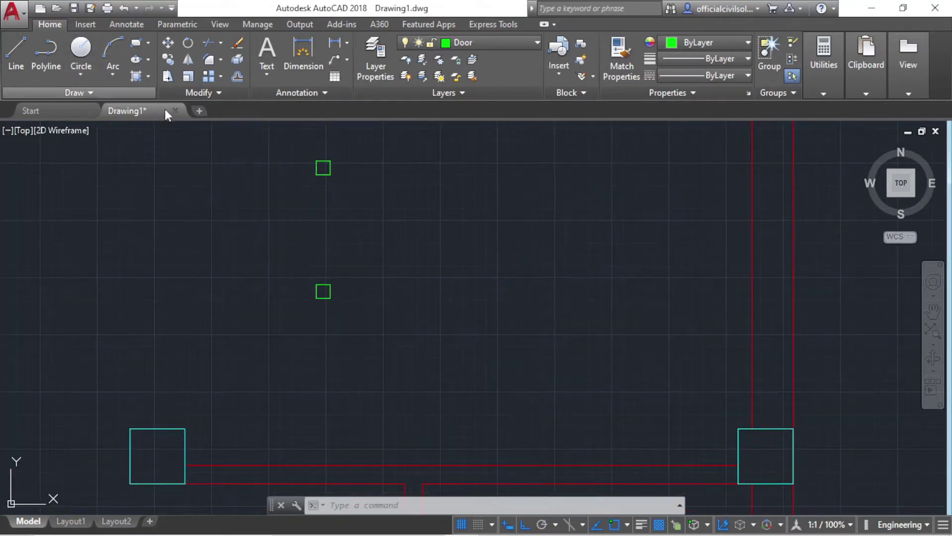
# Draw a swing circle centred on the hinge marker
pyautogui.write('c')
pyautogui.press('Return')
pyautogui.scroll(3, 298, 277)
pyautogui.scroll(-5, 281, 258)
pyautogui.click(298, 334)
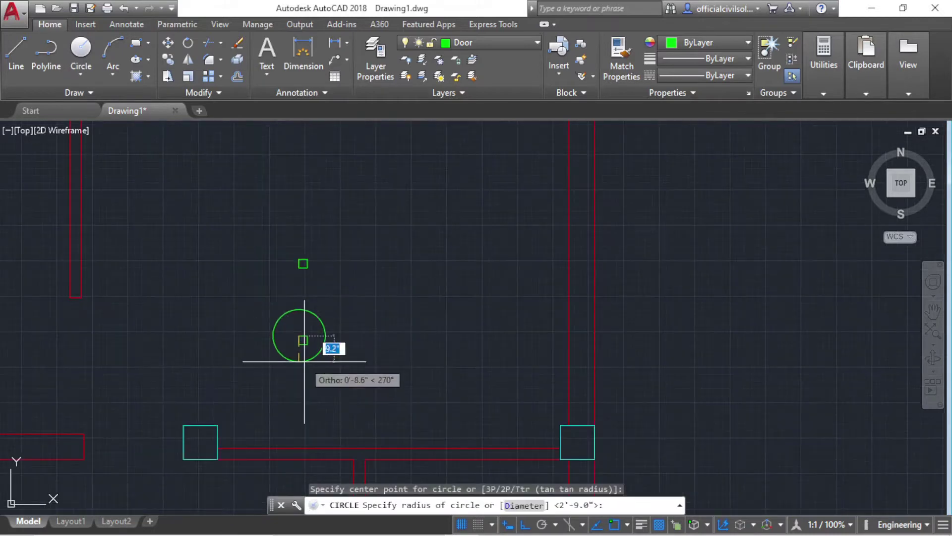
pyautogui.scroll(5, 310, 233)
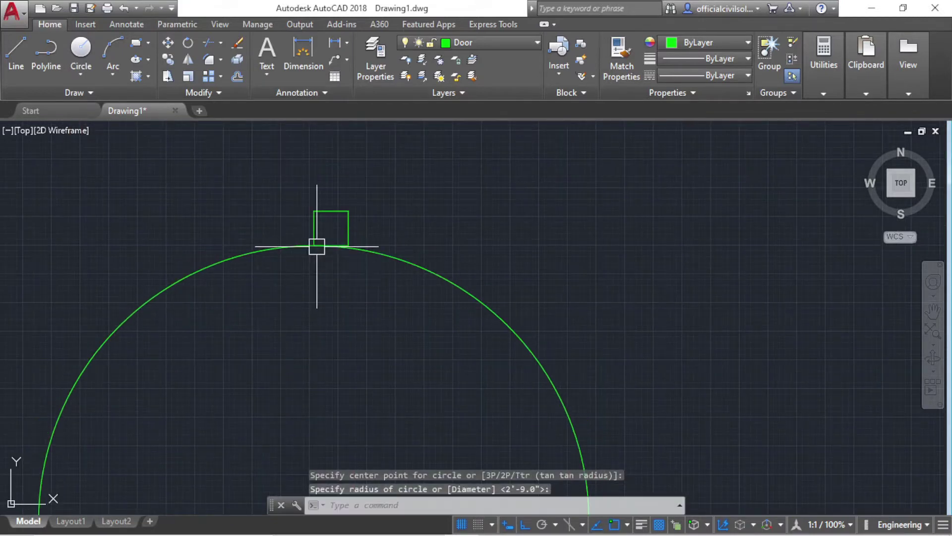
pyautogui.scroll(-5, 347, 278)
pyautogui.scroll(2, 365, 345)
pyautogui.press('Escape')
pyautogui.press('Escape')
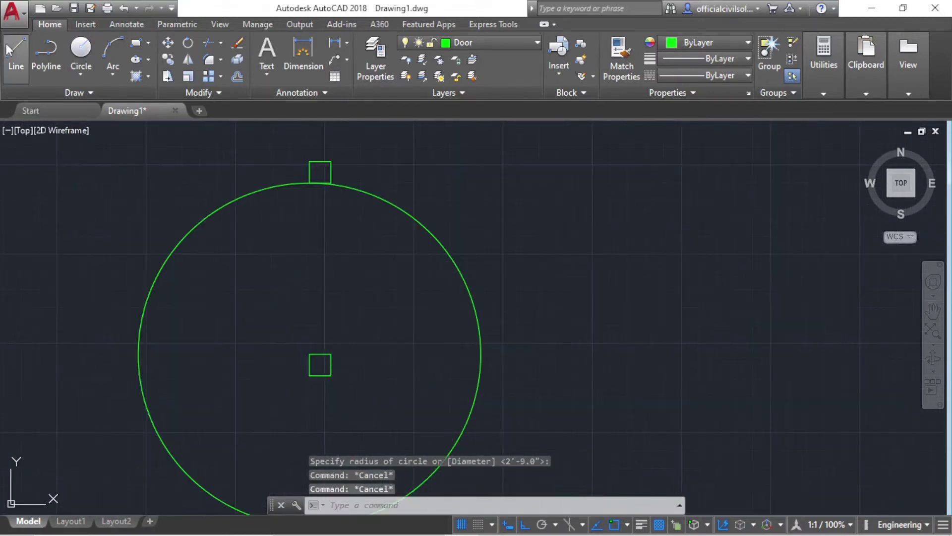
# Draw the first door leaf line from the hinge marker out to the circle
pyautogui.scroll(4, 220, 331)
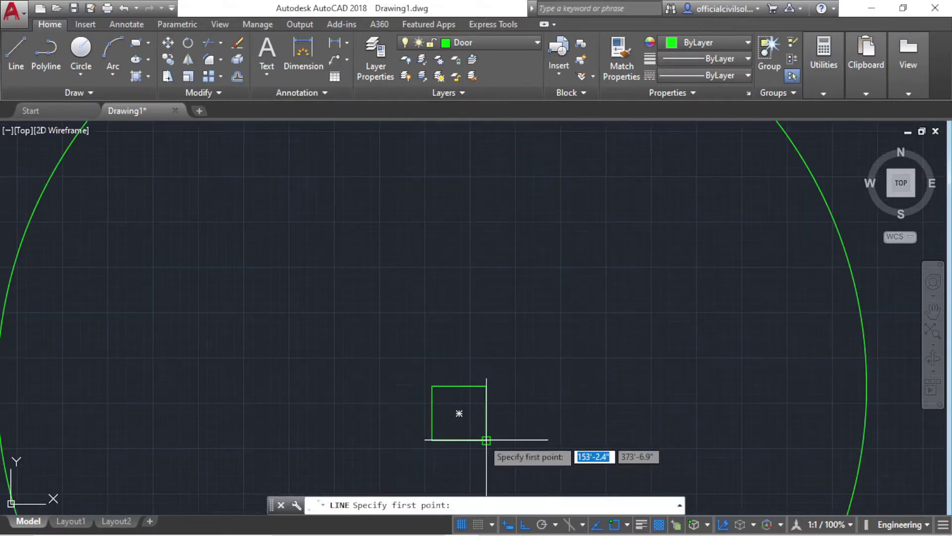
pyautogui.click(486, 440)
pyautogui.scroll(-2, 288, 383)
pyautogui.scroll(2, 486, 419)
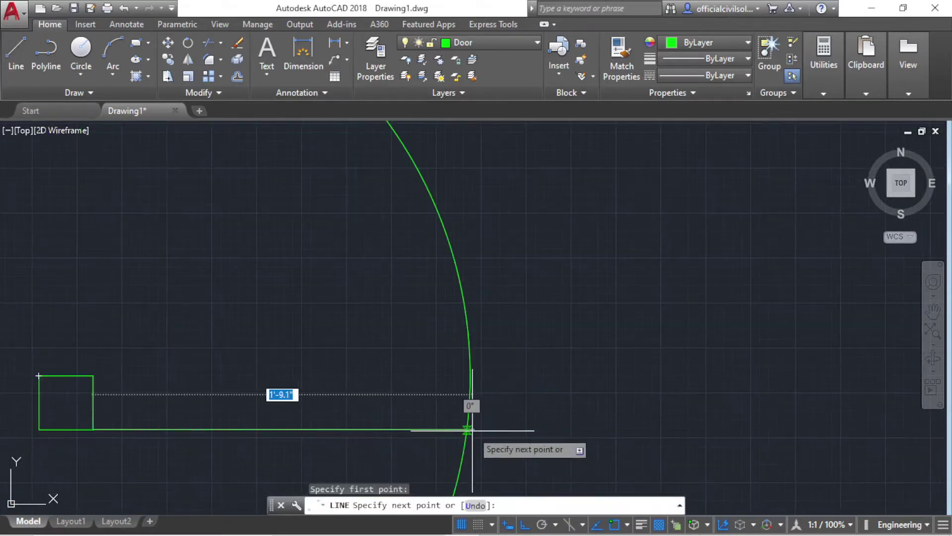
pyautogui.scroll(2, 457, 434)
pyautogui.scroll(2, 485, 443)
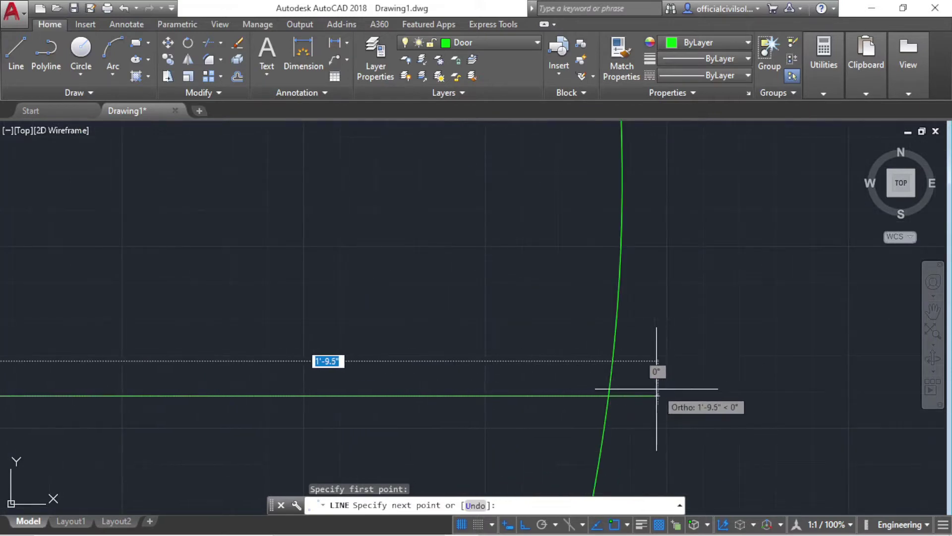
pyautogui.click(610, 392)
pyautogui.scroll(-5, 694, 367)
pyautogui.press('Escape')
# Draw the second leaf line and the closing end line of the door leaf
pyautogui.scroll(1, 546, 372)
pyautogui.press('Return')
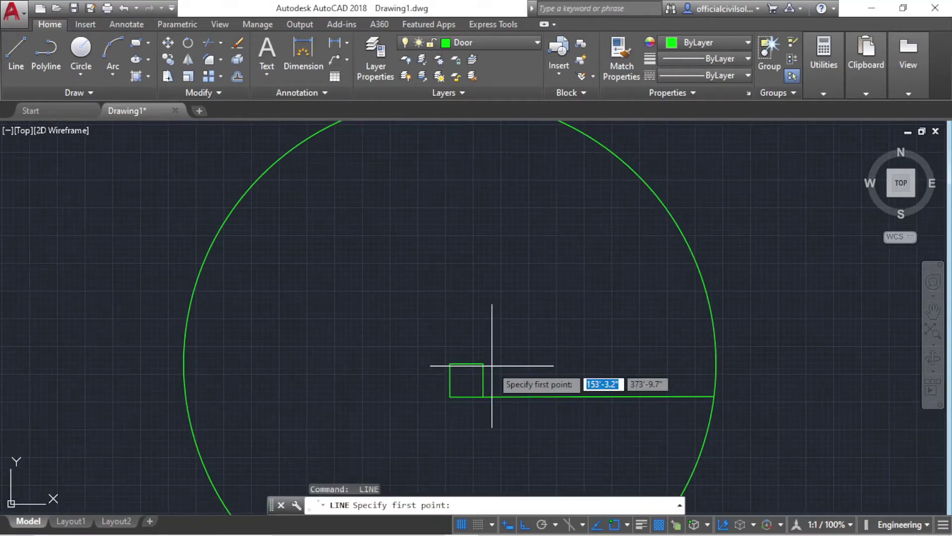
pyautogui.click(484, 363)
pyautogui.scroll(2, 762, 364)
pyautogui.scroll(5, 757, 369)
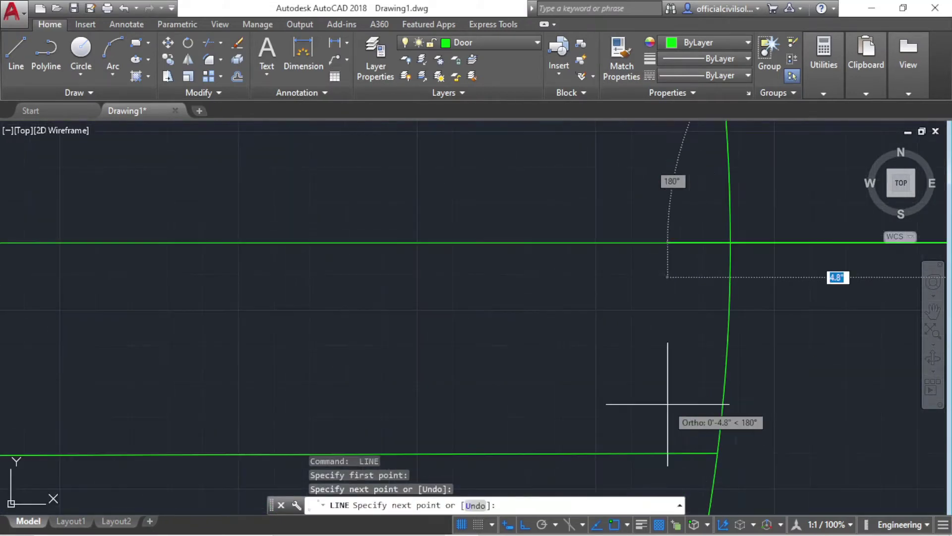
pyautogui.press('Escape')
pyautogui.scroll(-4, 638, 361)
pyautogui.scroll(3, 522, 357)
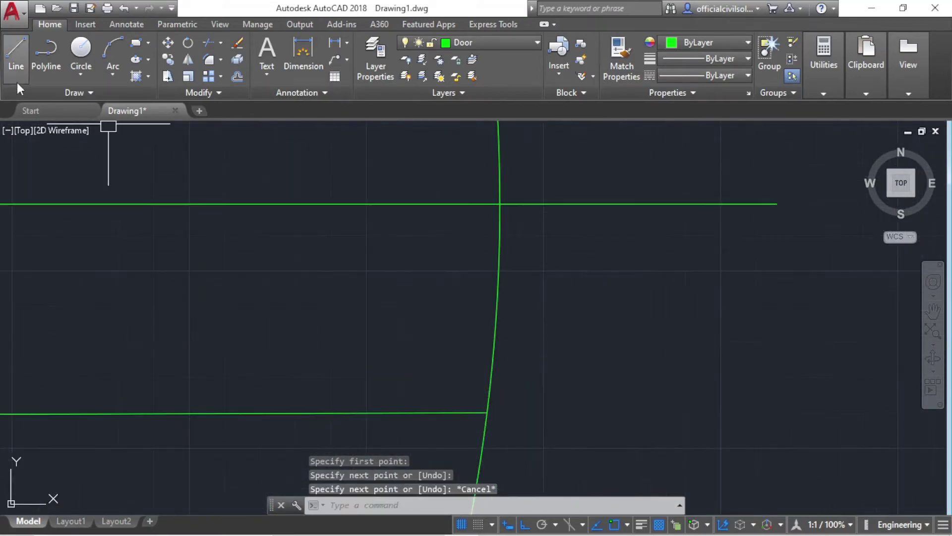
pyautogui.press('Return')
pyautogui.click(500, 204)
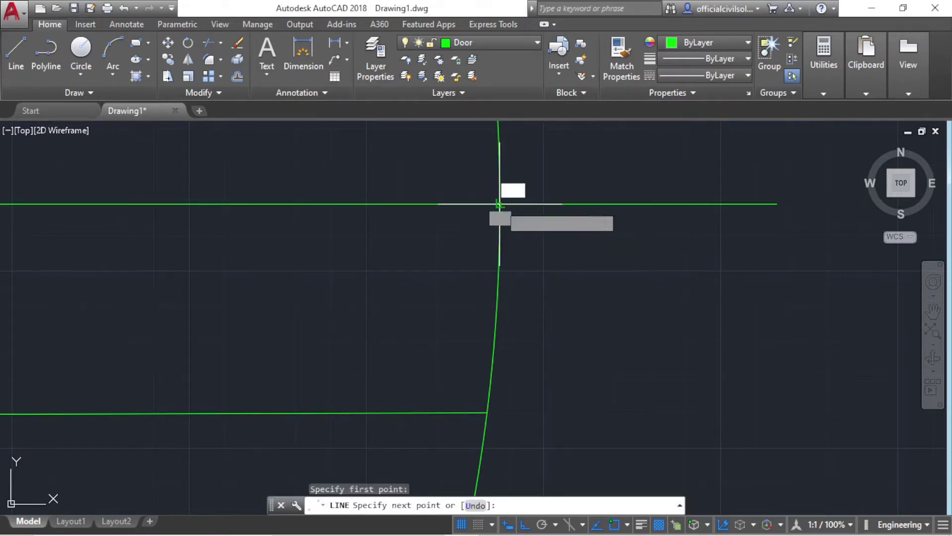
pyautogui.click(501, 457)
pyautogui.press('Escape')
# Trim the circle down to a quarter-arc door swing
pyautogui.scroll(4, 466, 419)
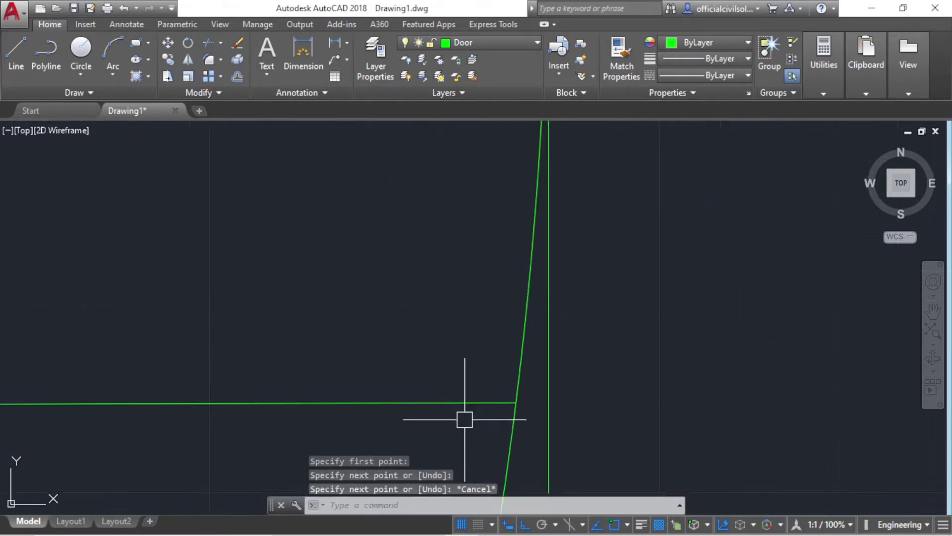
pyautogui.write('tr')
pyautogui.press('Return')
pyautogui.press('Return')
pyautogui.scroll(-3, 496, 382)
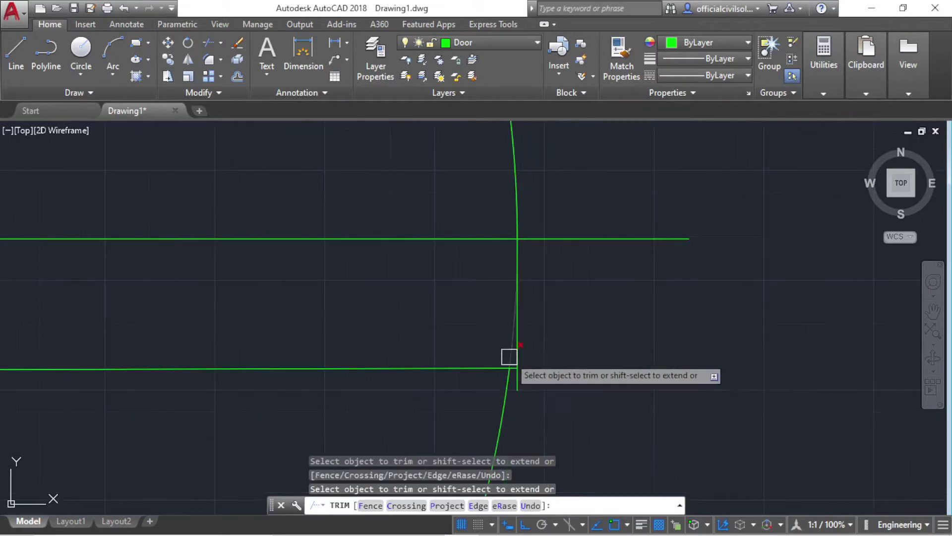
pyautogui.scroll(5, 513, 362)
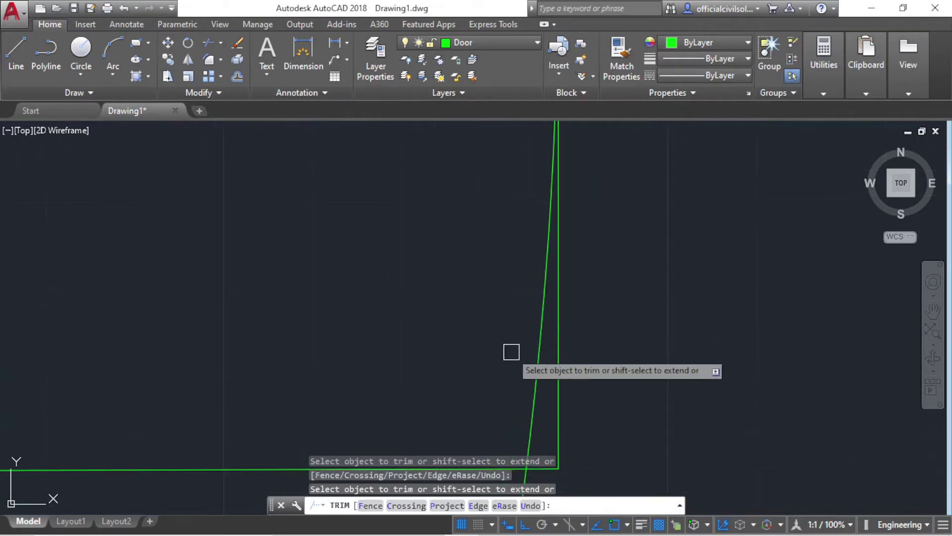
pyautogui.scroll(-2, 528, 297)
pyautogui.scroll(-2, 538, 275)
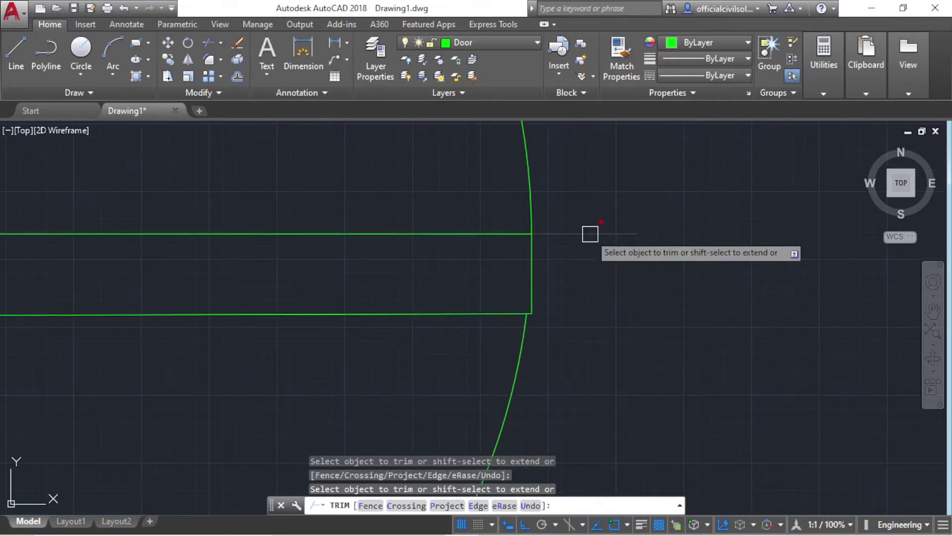
pyautogui.scroll(-2, 560, 318)
pyautogui.scroll(-4, 411, 350)
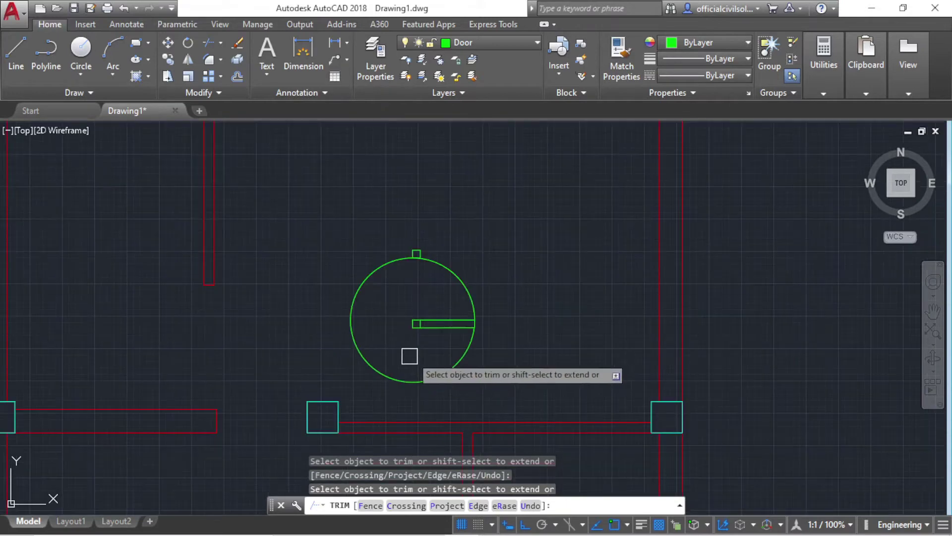
pyautogui.click(455, 369)
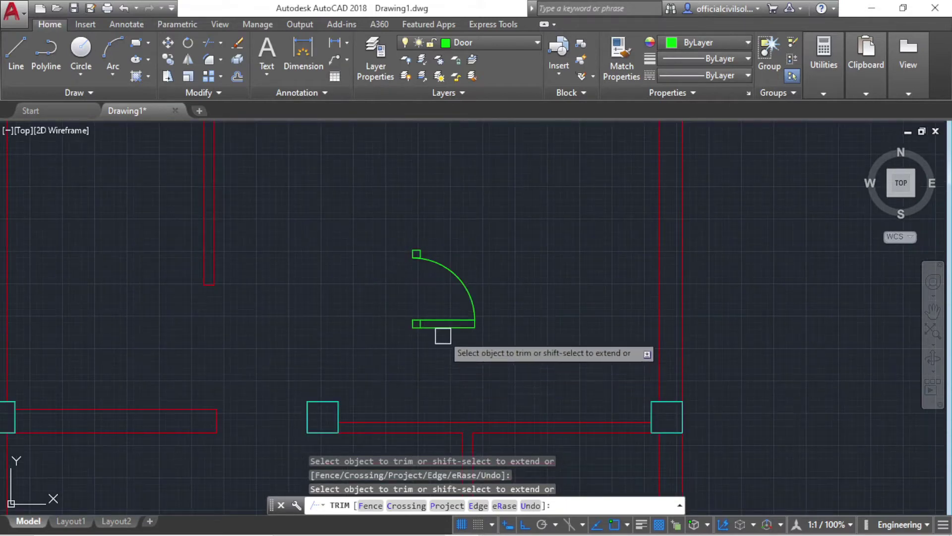
pyautogui.moveTo(536, 366); pyautogui.dragTo(485, 262, button='middle')
pyautogui.scroll(-2, 485, 262)
pyautogui.scroll(-2, 496, 337)
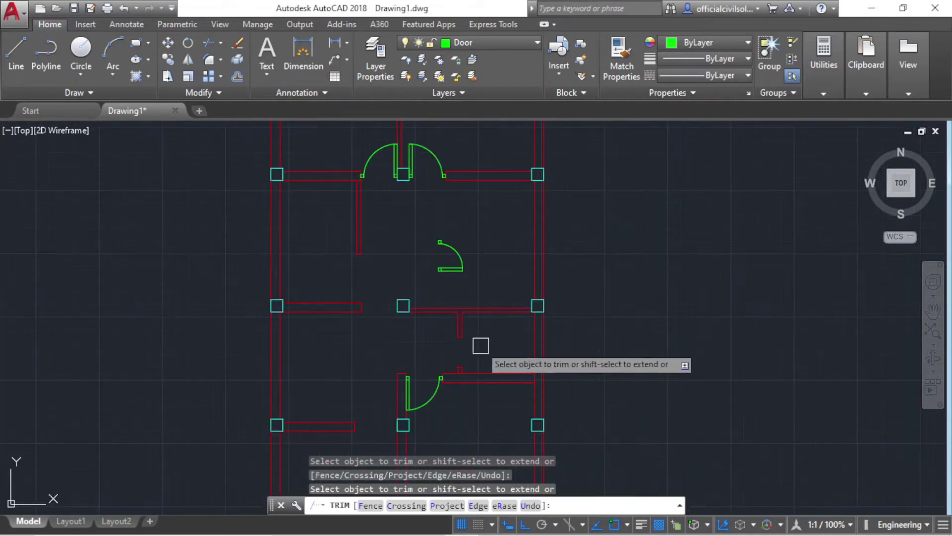
pyautogui.scroll(2, 477, 357)
pyautogui.press('Escape')
# Copy the new door from its corner into the middle interior wall opening
pyautogui.click(397, 160)
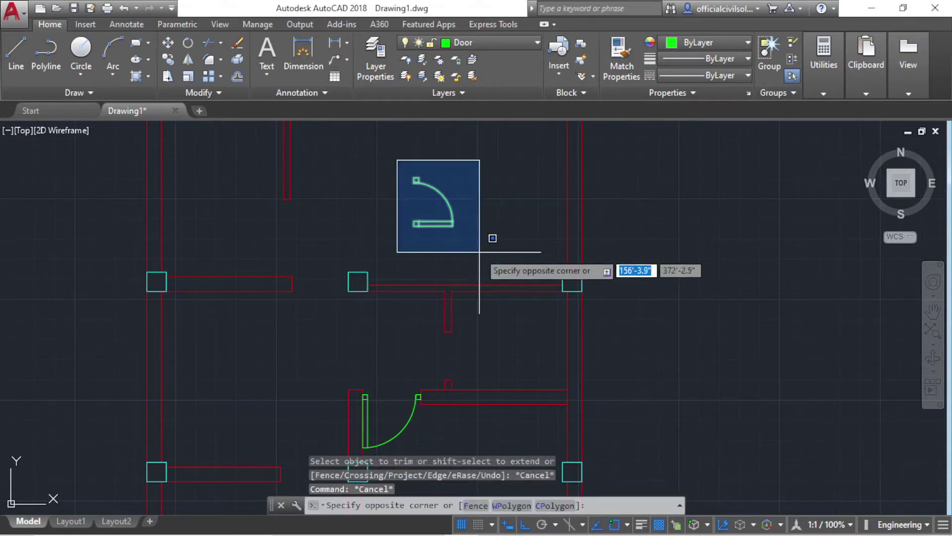
pyautogui.click(479, 241)
pyautogui.press('Return')
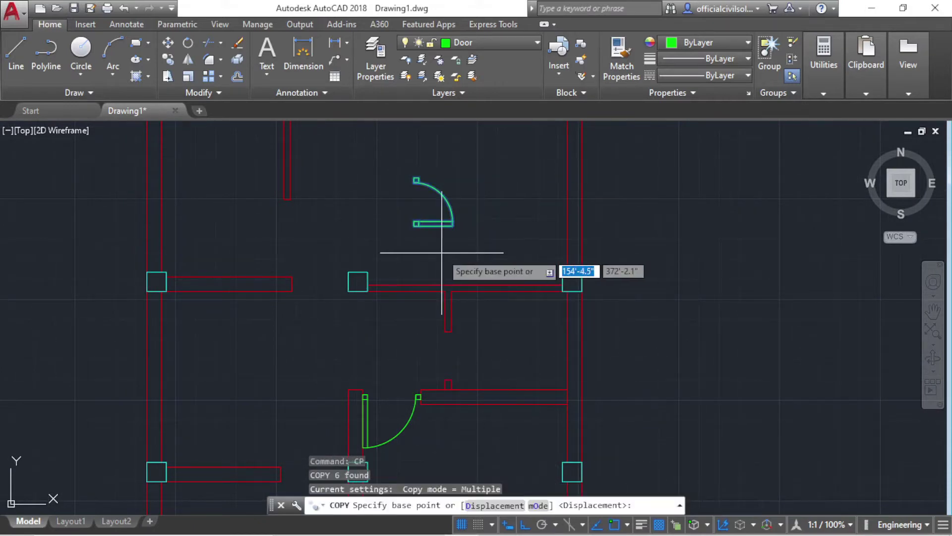
pyautogui.scroll(3, 422, 238)
pyautogui.scroll(3, 382, 199)
pyautogui.scroll(3, 352, 188)
pyautogui.scroll(2, 348, 182)
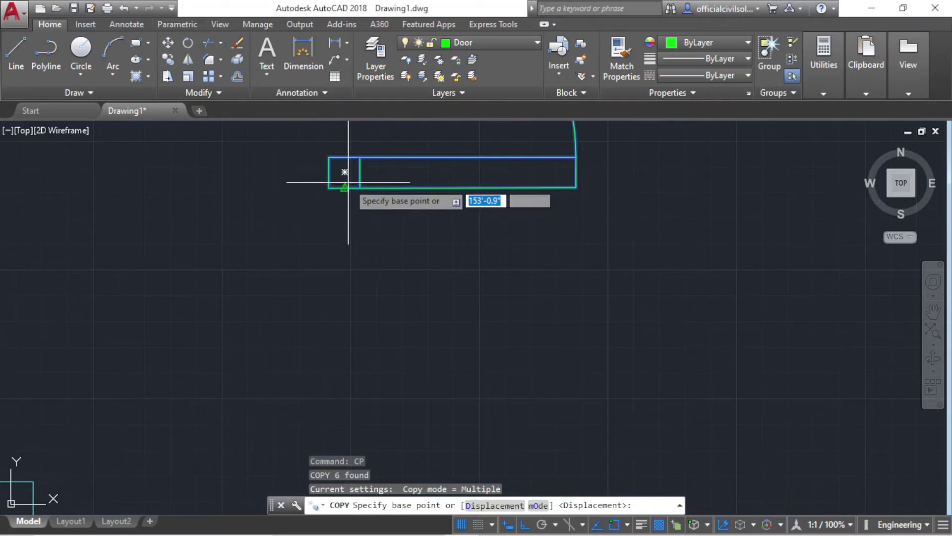
pyautogui.click(345, 171)
pyautogui.scroll(-2, 393, 239)
pyautogui.scroll(-3, 378, 276)
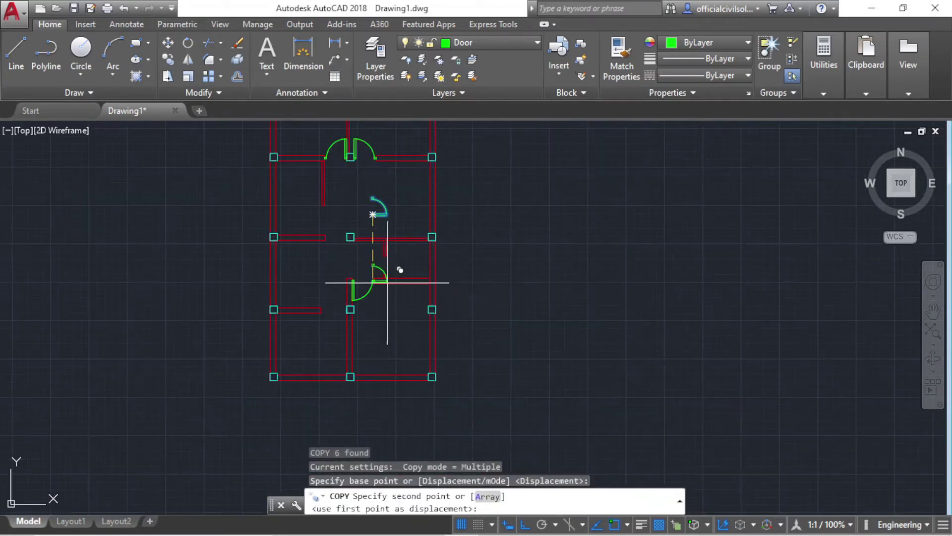
pyautogui.scroll(3, 359, 214)
pyautogui.scroll(4, 360, 215)
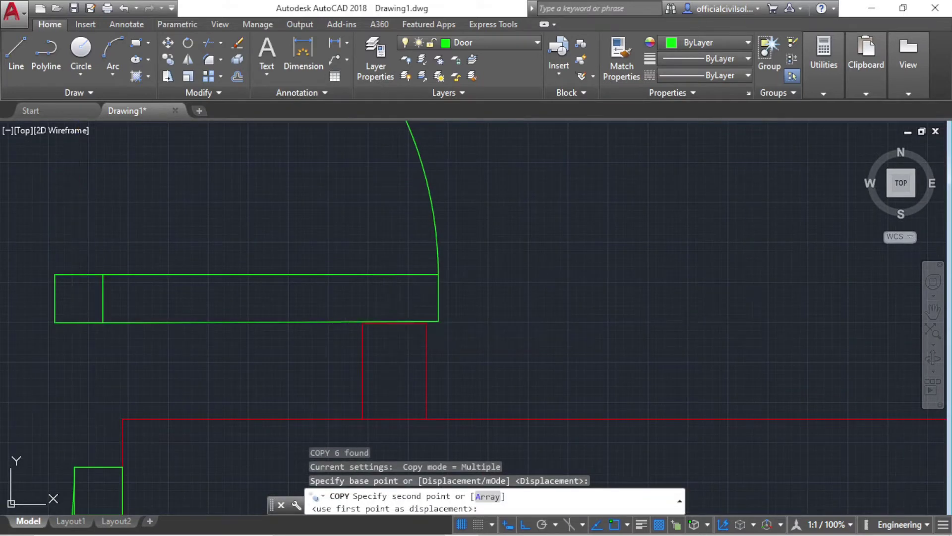
pyautogui.scroll(-4, 477, 306)
pyautogui.click(477, 306)
pyautogui.press('Escape')
pyautogui.scroll(-3, 461, 377)
pyautogui.scroll(4, 436, 322)
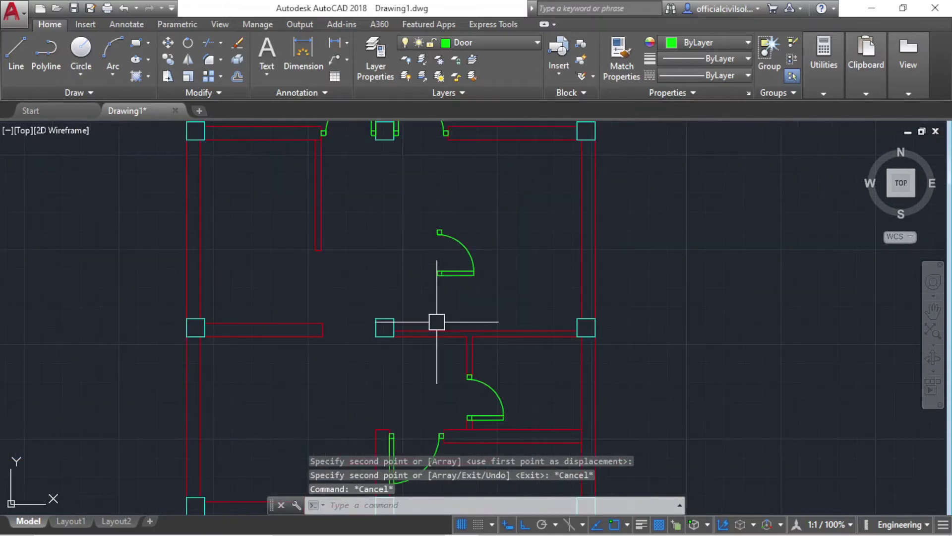
# Delete the loose original door from the room above
pyautogui.click(414, 191)
pyautogui.press('Escape')
pyautogui.scroll(3, 496, 293)
pyautogui.click(530, 323)
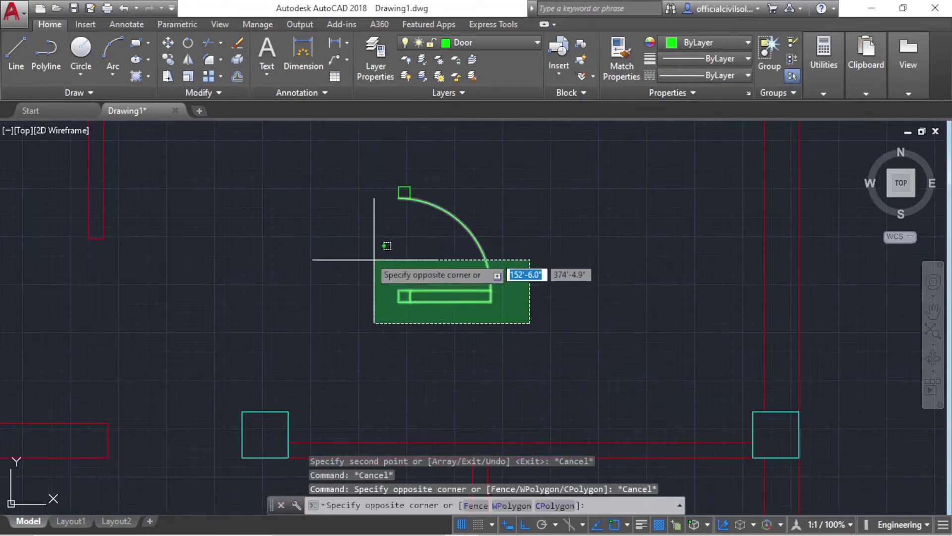
pyautogui.click(375, 260)
pyautogui.press('Delete')
pyautogui.scroll(-4, 361, 223)
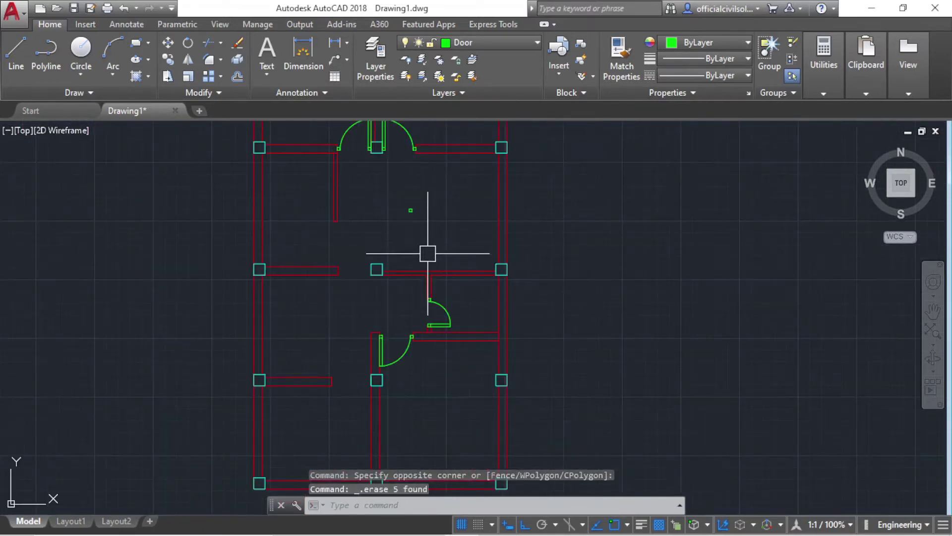
pyautogui.scroll(-2, 428, 254)
pyautogui.scroll(2, 417, 233)
pyautogui.scroll(-2, 404, 334)
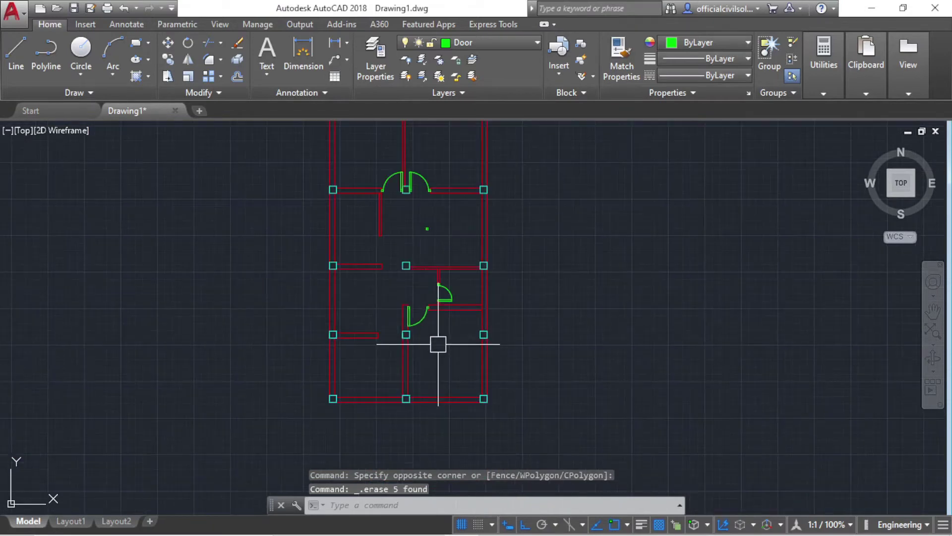
pyautogui.scroll(4, 414, 250)
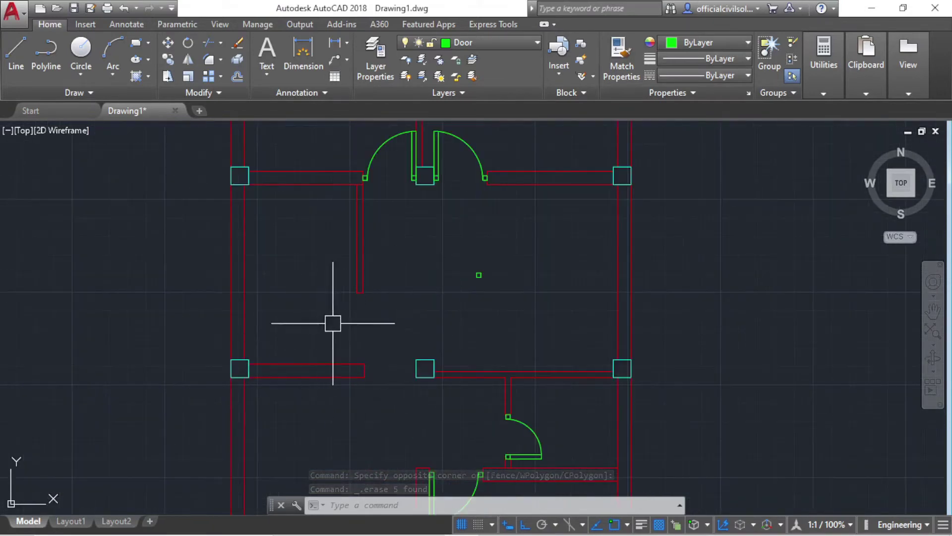
# Draw a 3'6" green line from the small green square's lower-left corner
pyautogui.scroll(8, 485, 266)
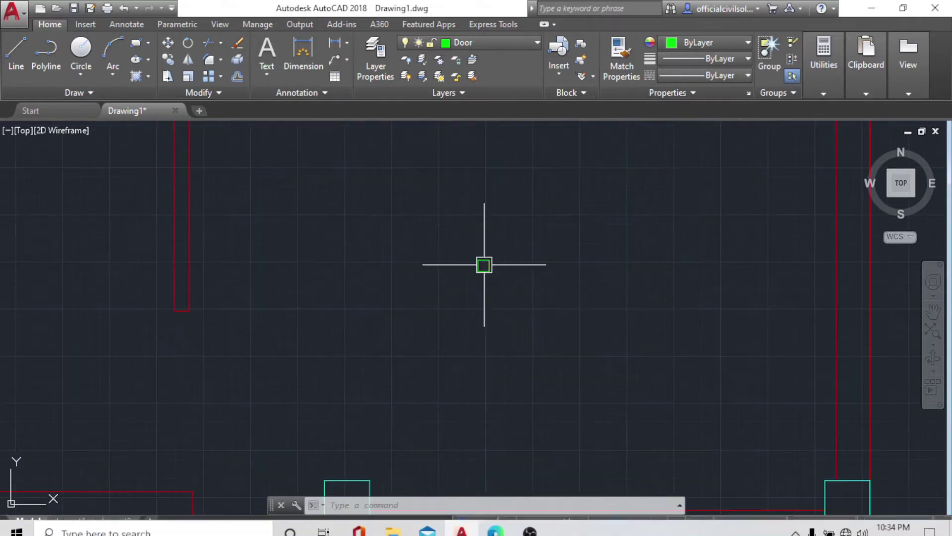
pyautogui.moveTo(519, 251); pyautogui.dragTo(379, 268, button='middle')
pyautogui.scroll(-8, 377, 258)
pyautogui.scroll(-4, 357, 263)
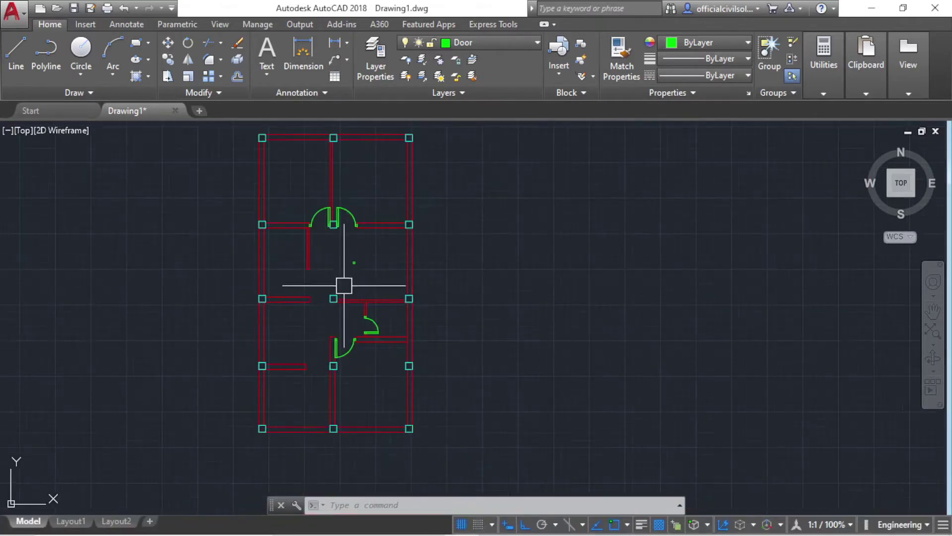
pyautogui.scroll(2, 310, 377)
pyautogui.scroll(5, 429, 188)
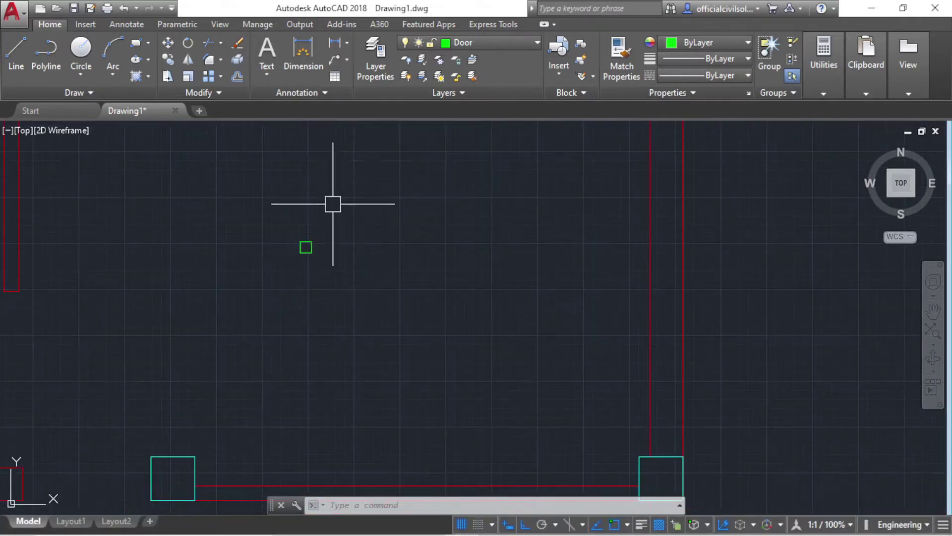
pyautogui.scroll(6, 347, 214)
pyautogui.moveTo(364, 223)
pyautogui.mouseDown(button='middle')
pyautogui.moveTo(352, 277)
pyautogui.moveTo(324, 323)
pyautogui.mouseUp(button='middle')
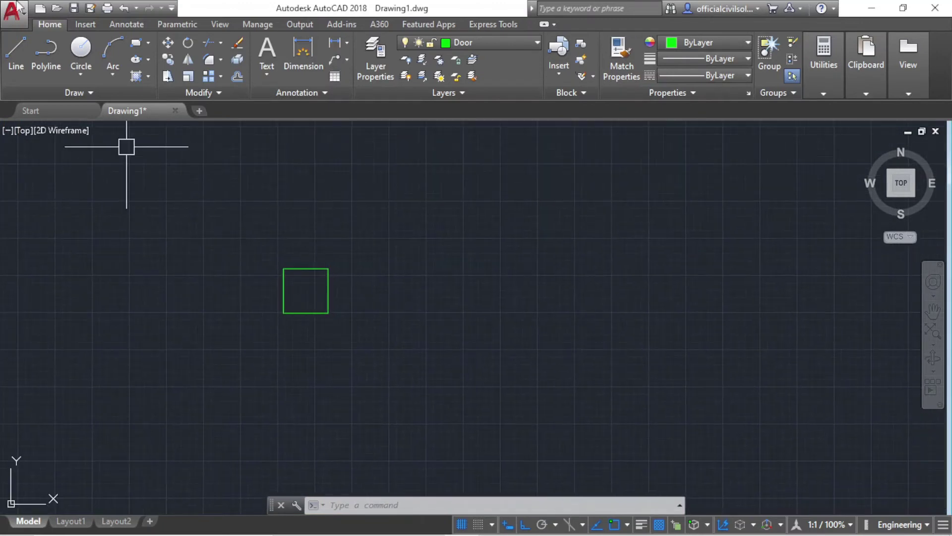
pyautogui.click(14, 61)
pyautogui.click(283, 313)
pyautogui.write("3'6")
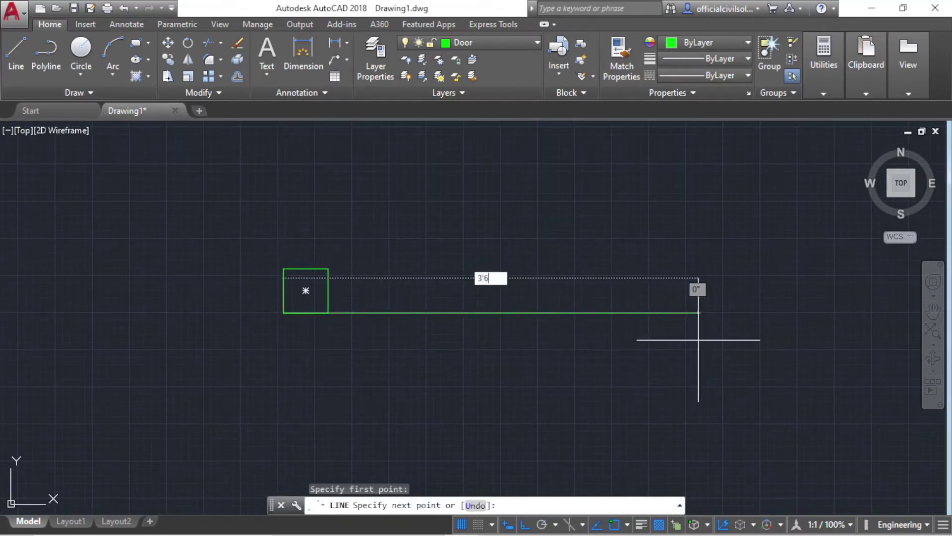
pyautogui.press('Return')
pyautogui.press('Escape')
# Copy the green square to the right end of the 3'6" line
pyautogui.moveTo(521, 340); pyautogui.dragTo(355, 353, button='middle')
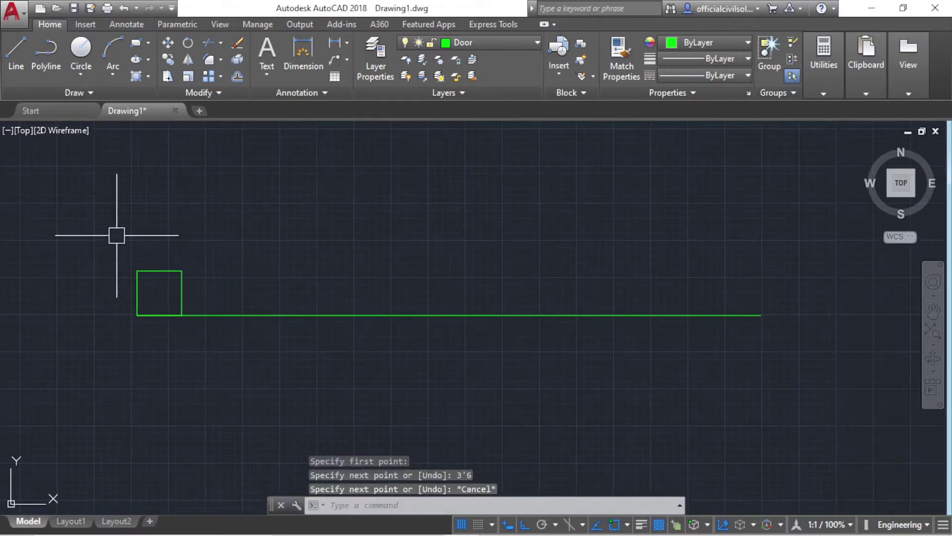
pyautogui.click(101, 233)
pyautogui.click(213, 319)
pyautogui.write('cp')
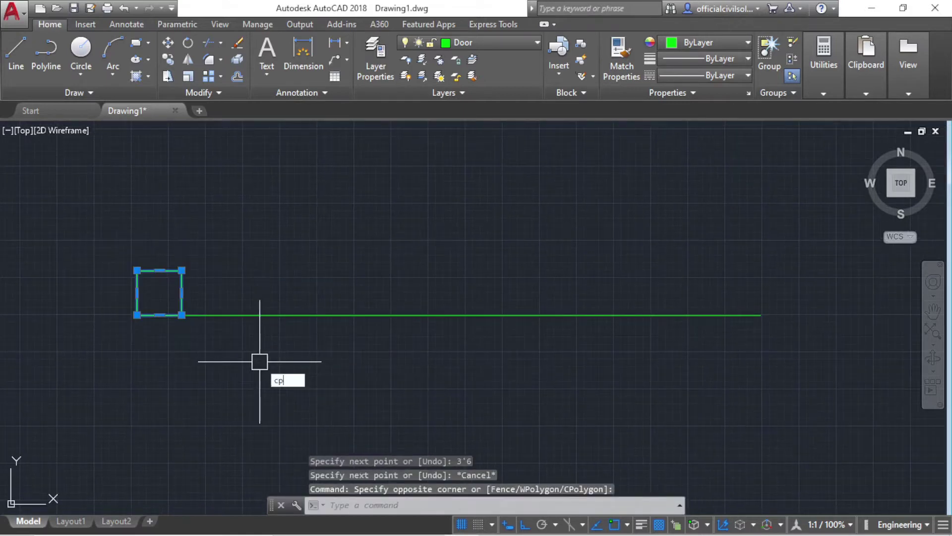
pyautogui.press('Return')
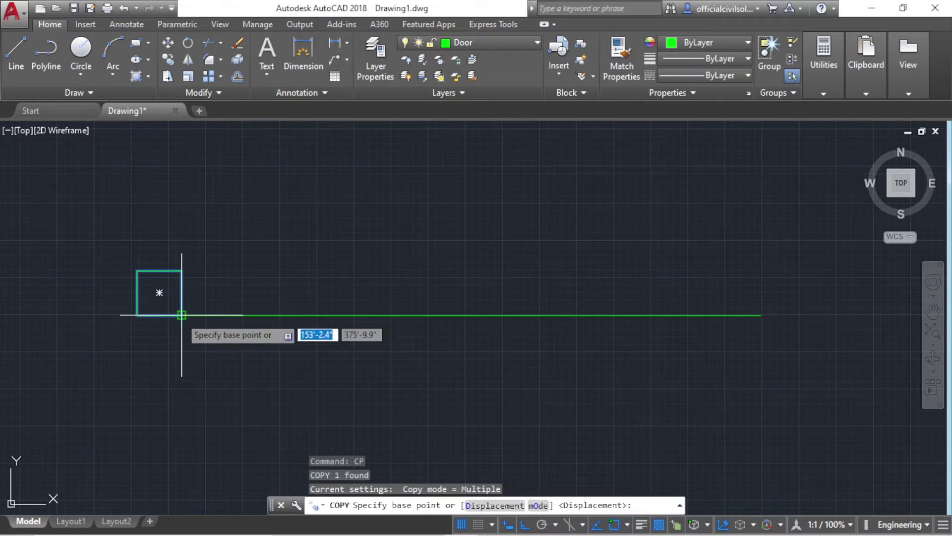
pyautogui.click(182, 314)
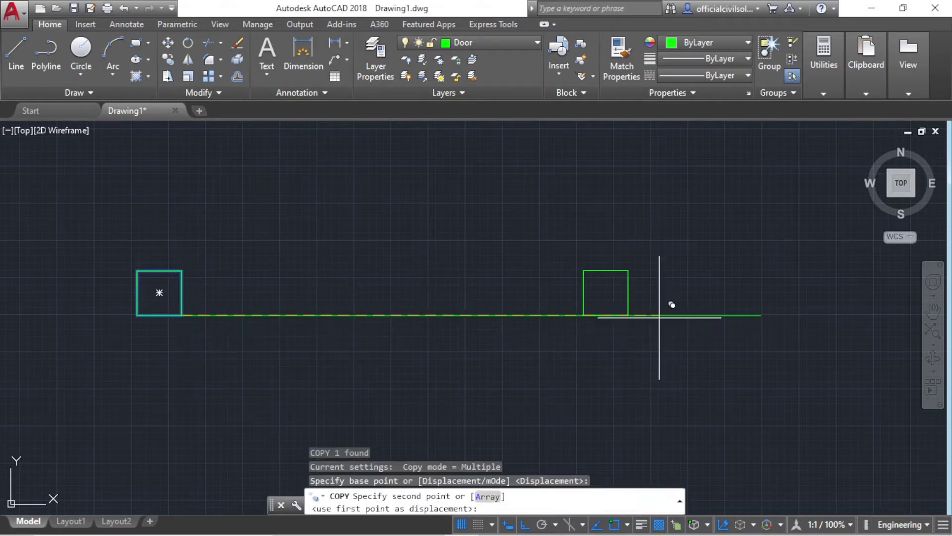
pyautogui.click(760, 314)
pyautogui.press('Escape')
pyautogui.press('Escape')
# Erase the horizontal green line, then undo to restore it
pyautogui.click(503, 314)
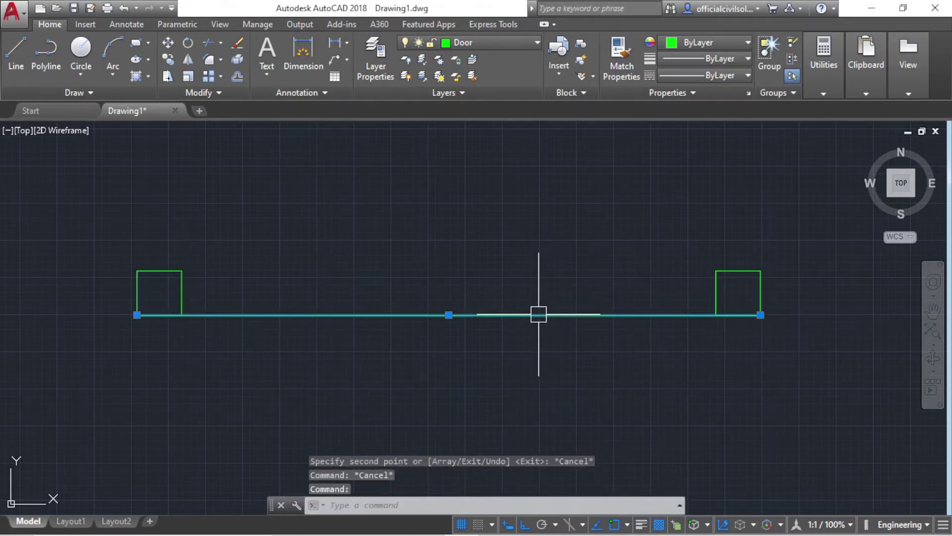
pyautogui.press('Delete')
pyautogui.scroll(-5, 534, 316)
pyautogui.moveTo(575, 319); pyautogui.dragTo(521, 353, button='middle')
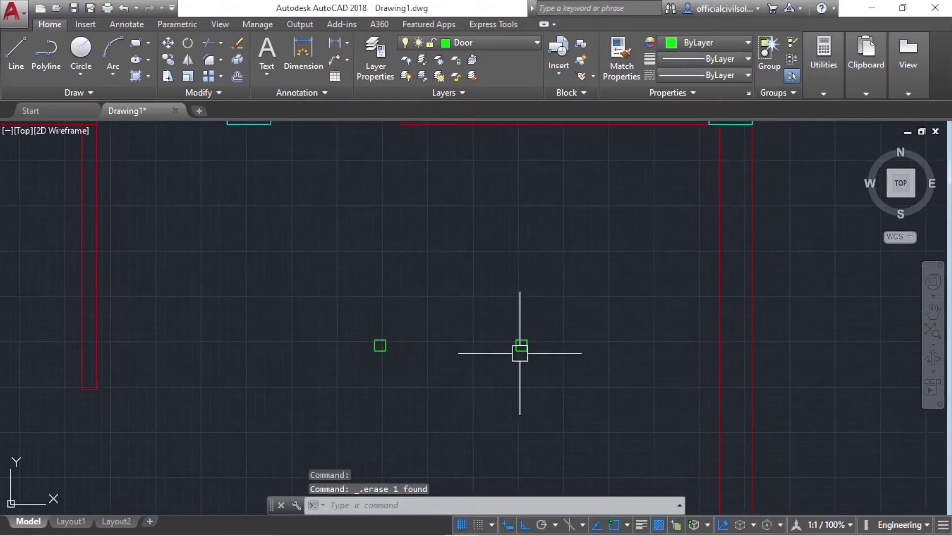
pyautogui.scroll(2, 443, 360)
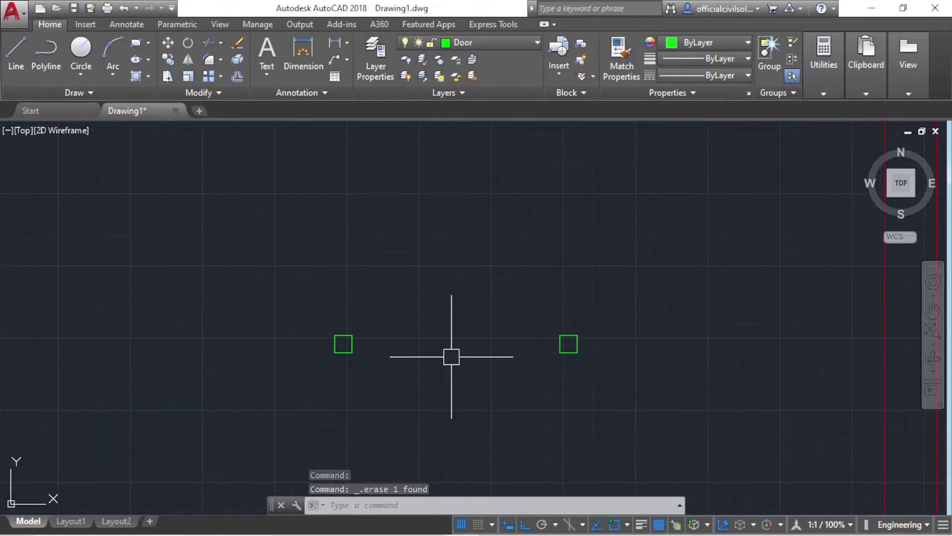
pyautogui.hotkey('ctrl', 'z')
pyautogui.hotkey('ctrl', 'z')
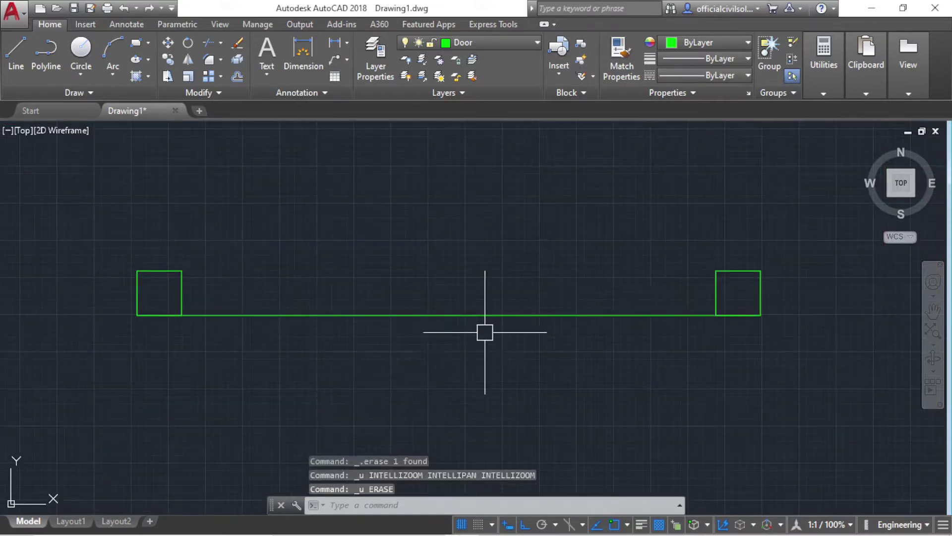
pyautogui.scroll(-2, 491, 339)
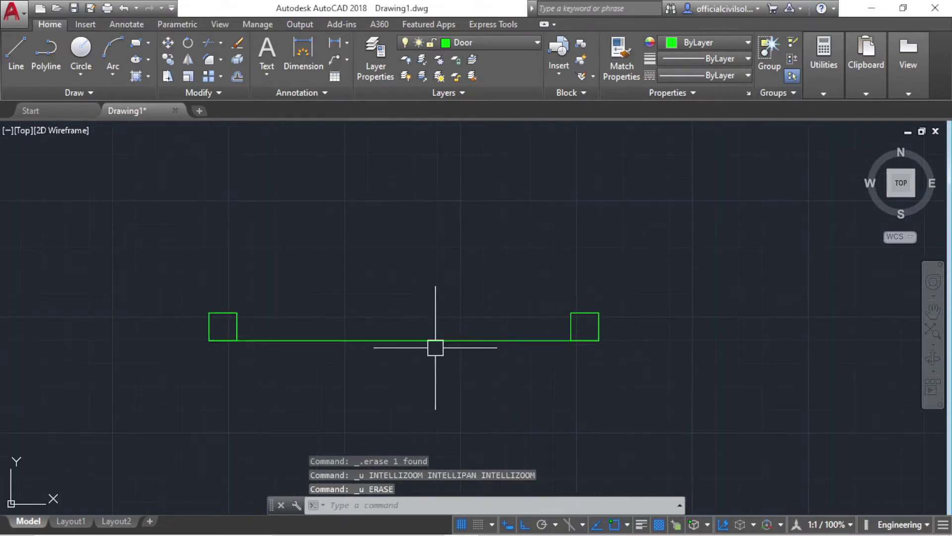
# Draw a 1'-9" radius circle centred on the left square's corner
pyautogui.click(80, 49)
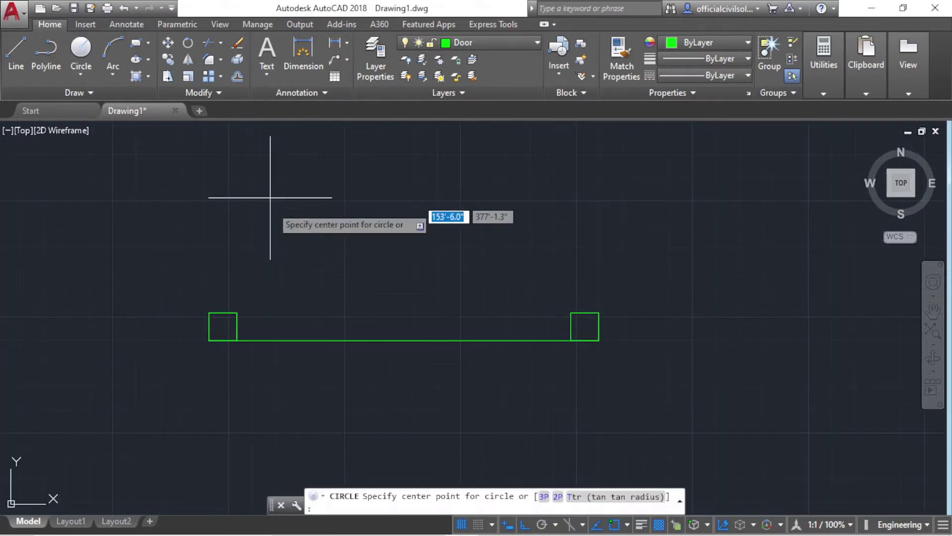
pyautogui.moveTo(309, 357); pyautogui.dragTo(340, 330, button='middle')
pyautogui.click(239, 313)
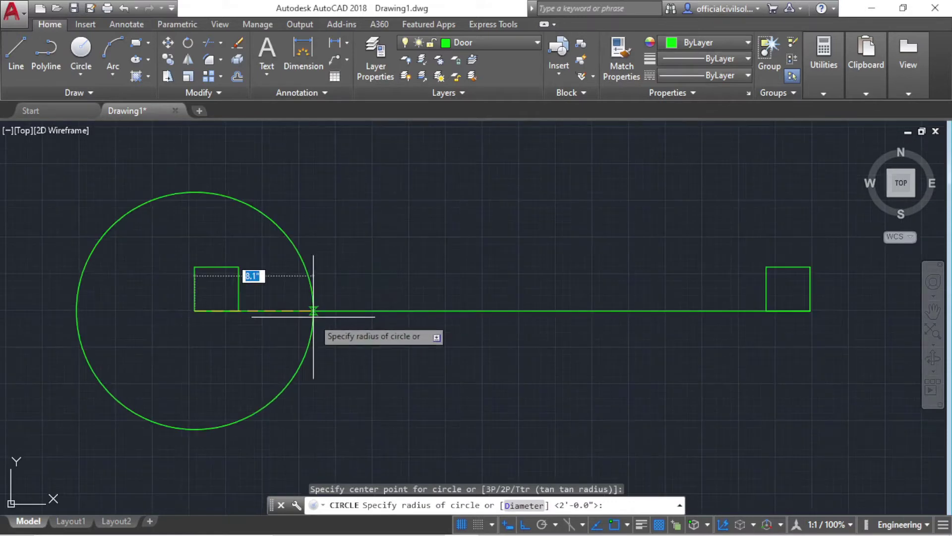
pyautogui.scroll(2, 319, 316)
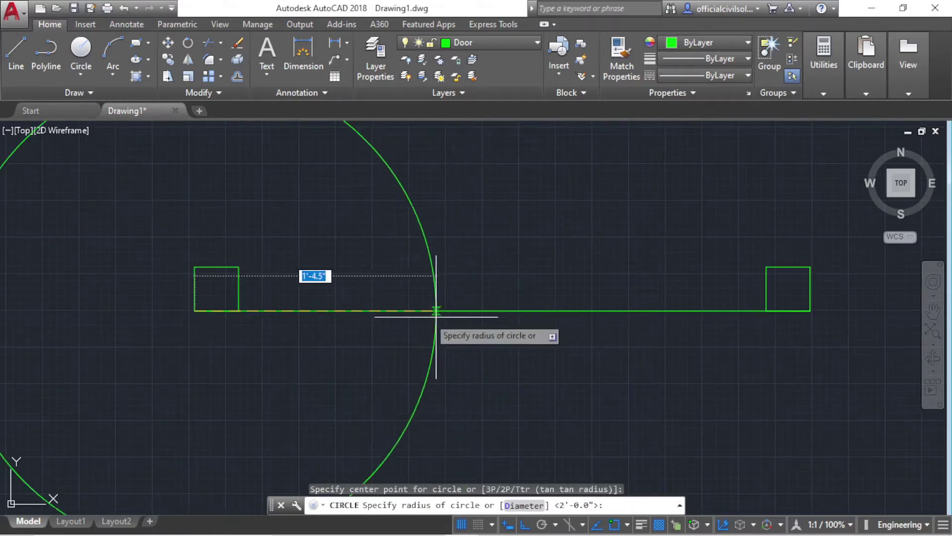
pyautogui.scroll(-4, 421, 319)
pyautogui.scroll(2, 429, 319)
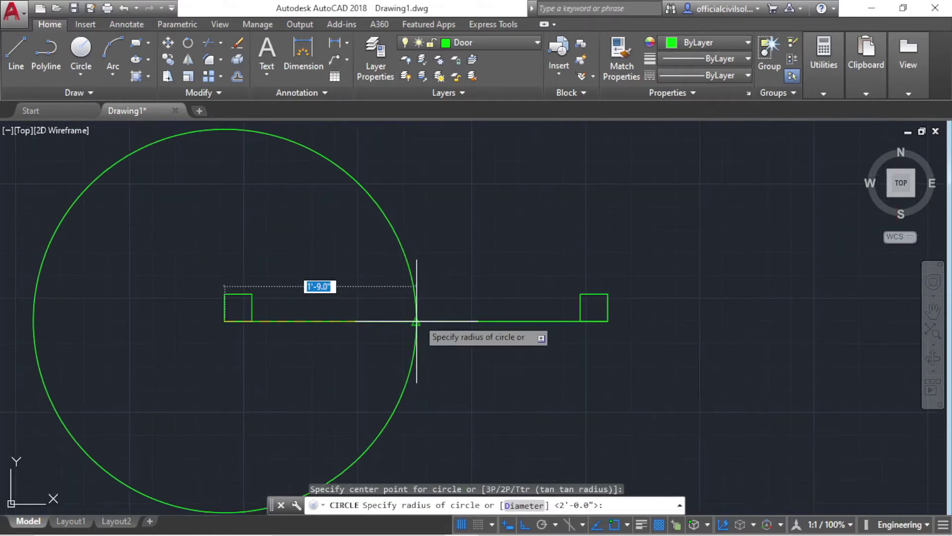
pyautogui.click(420, 320)
# Draw a second circle centred on the right square's corner, touching the first
pyautogui.press('space')
pyautogui.scroll(3, 588, 318)
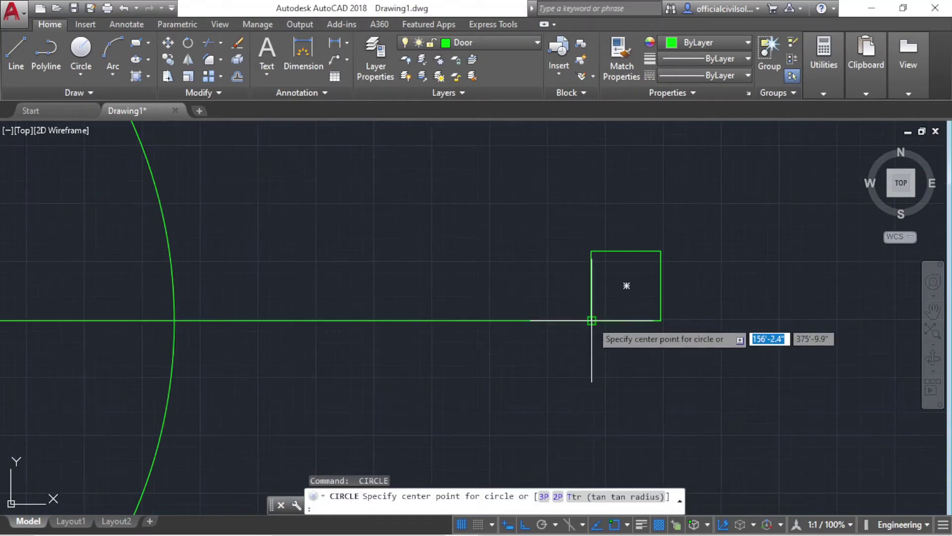
pyautogui.click(661, 320)
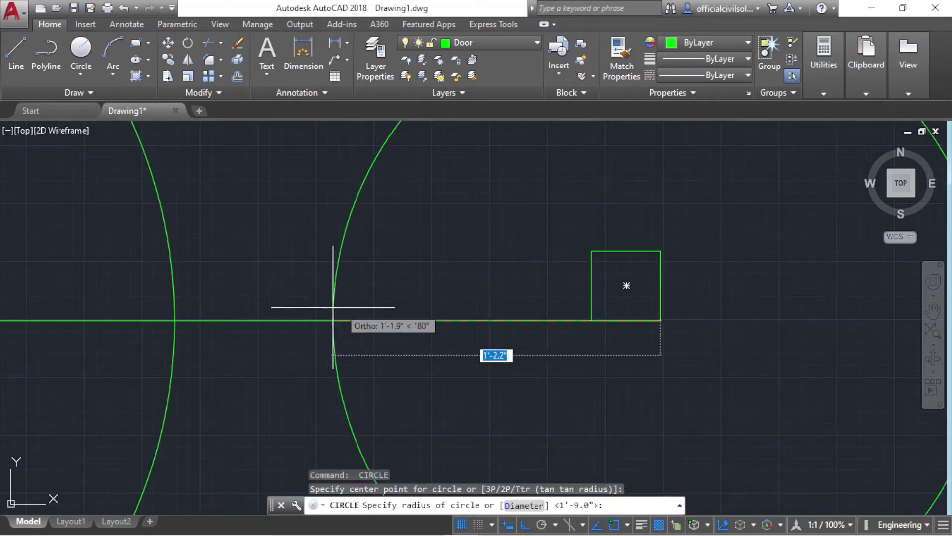
pyautogui.click(176, 320)
pyautogui.scroll(-5, 375, 337)
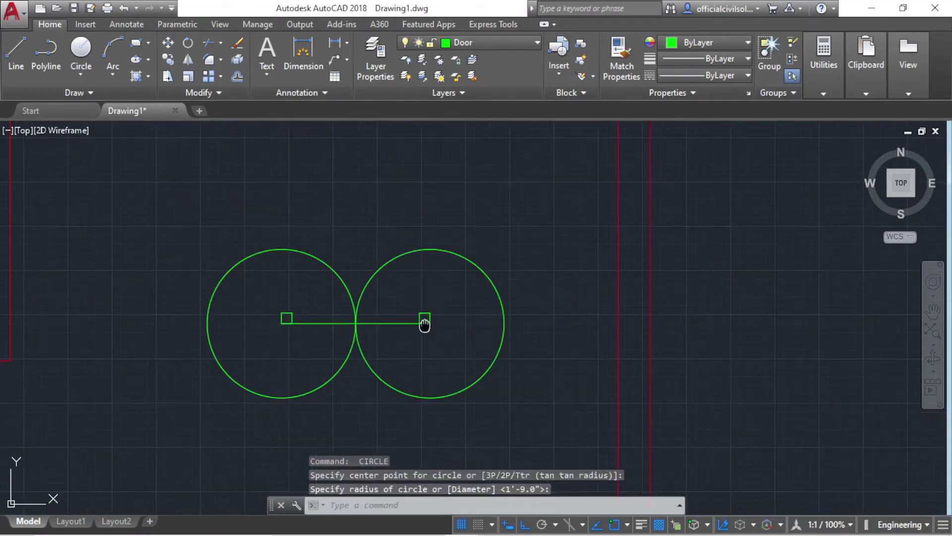
pyautogui.scroll(5, 402, 273)
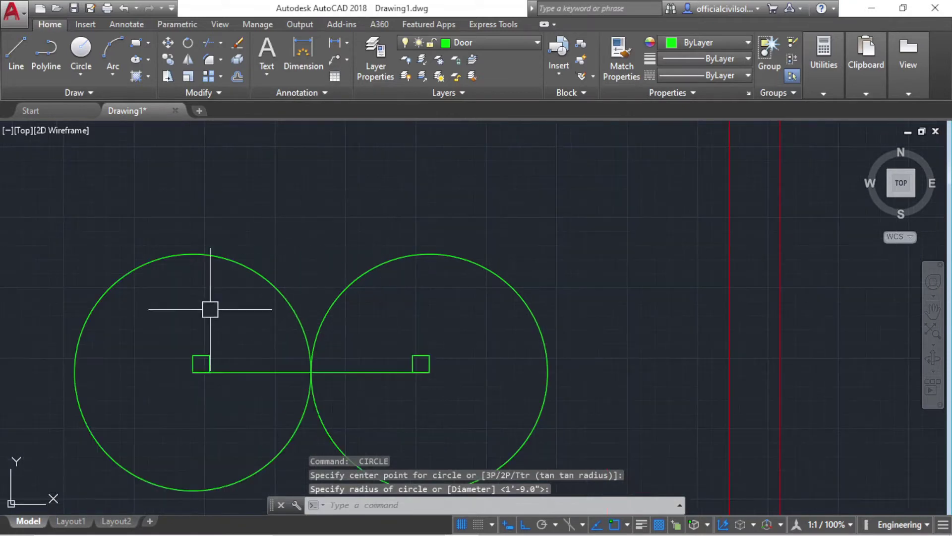
# Draw the left leaf's vertical lines from the square corner up to the circle's top
pyautogui.click(12, 55)
pyautogui.scroll(3, 151, 360)
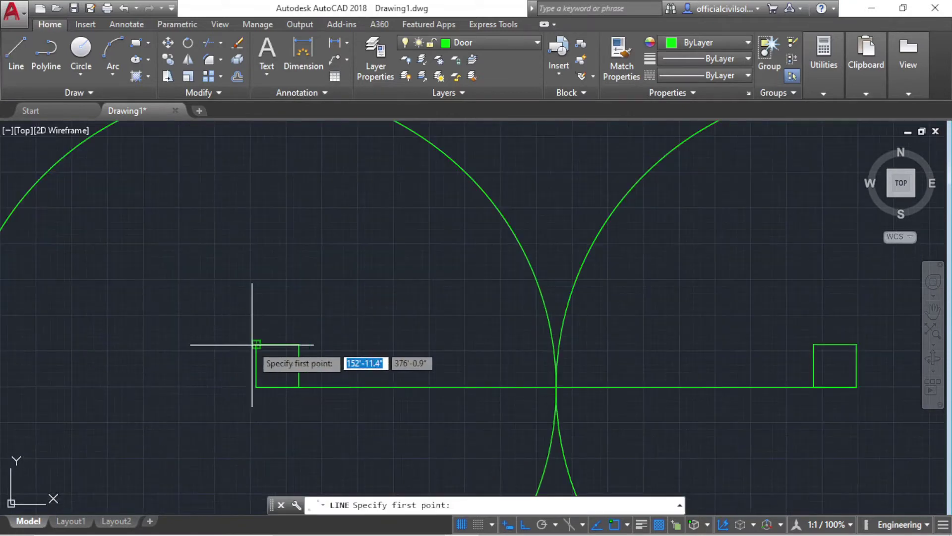
pyautogui.scroll(-3, 252, 344)
pyautogui.scroll(4, 219, 266)
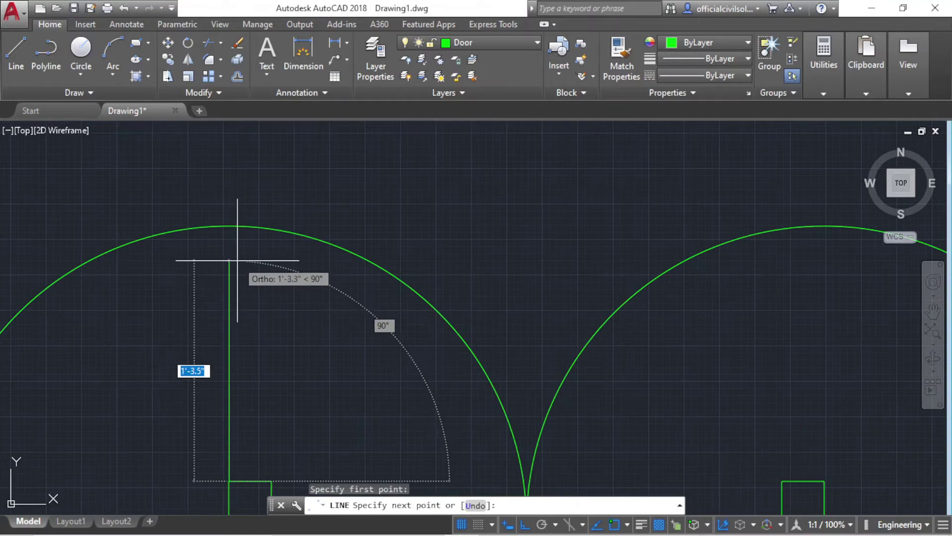
pyautogui.click(229, 225)
pyautogui.press('Escape')
pyautogui.scroll(-3, 241, 379)
pyautogui.scroll(3, 251, 408)
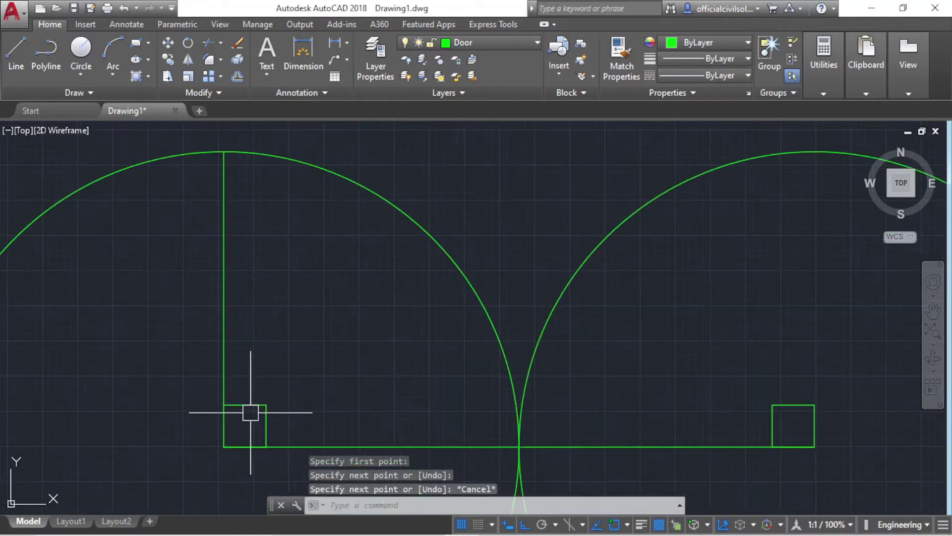
pyautogui.press('space')
pyautogui.click(266, 405)
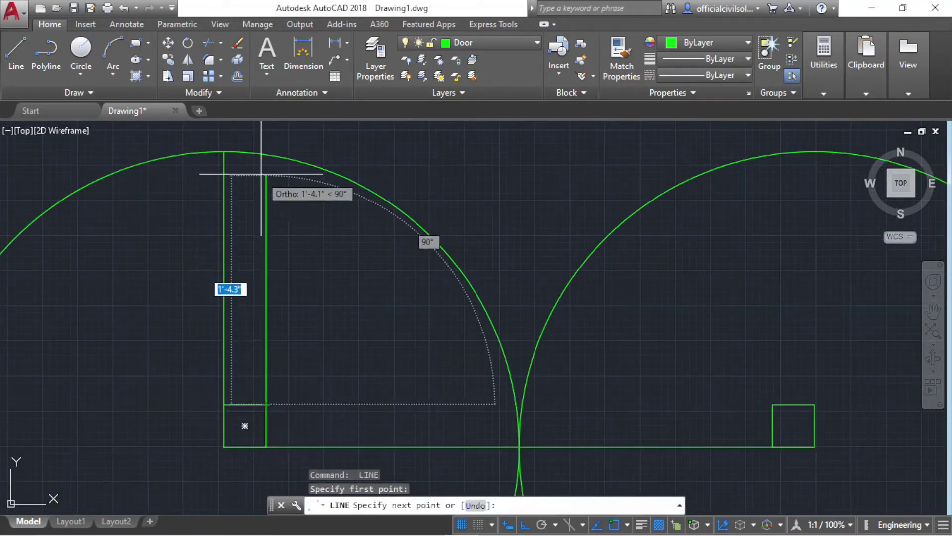
pyautogui.scroll(3, 261, 139)
pyautogui.click(262, 138)
pyautogui.press('Escape')
pyautogui.scroll(-4, 155, 187)
pyautogui.scroll(-3, 297, 245)
pyautogui.scroll(2, 370, 253)
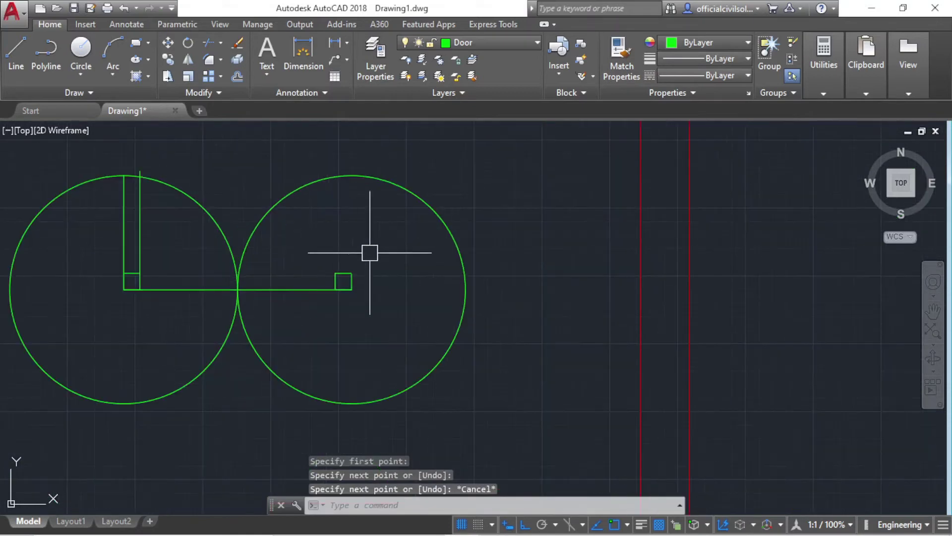
# Draw the right leaf's vertical lines from the square corners up to the right circle's arc
pyautogui.press('space')
pyautogui.click(351, 273)
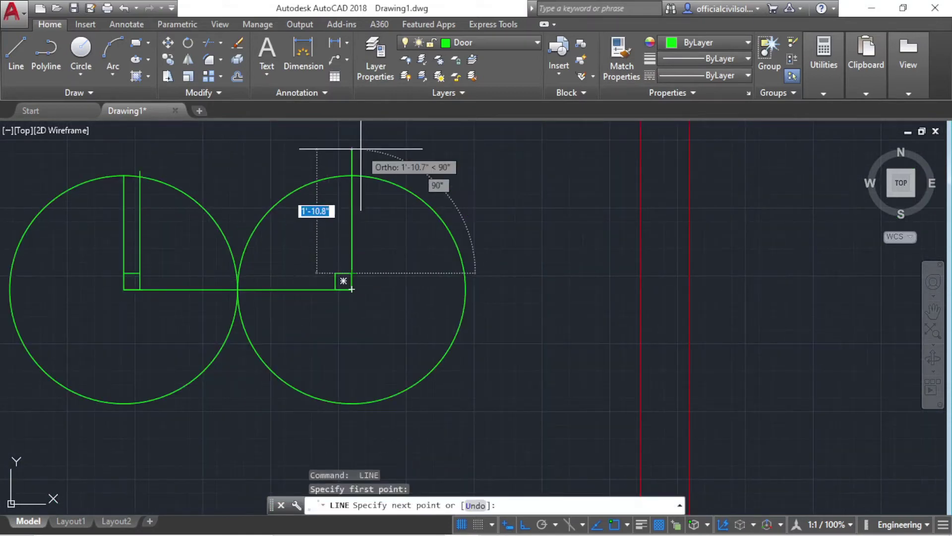
pyautogui.click(350, 175)
pyautogui.press('Return')
pyautogui.scroll(5, 334, 282)
pyautogui.press('space')
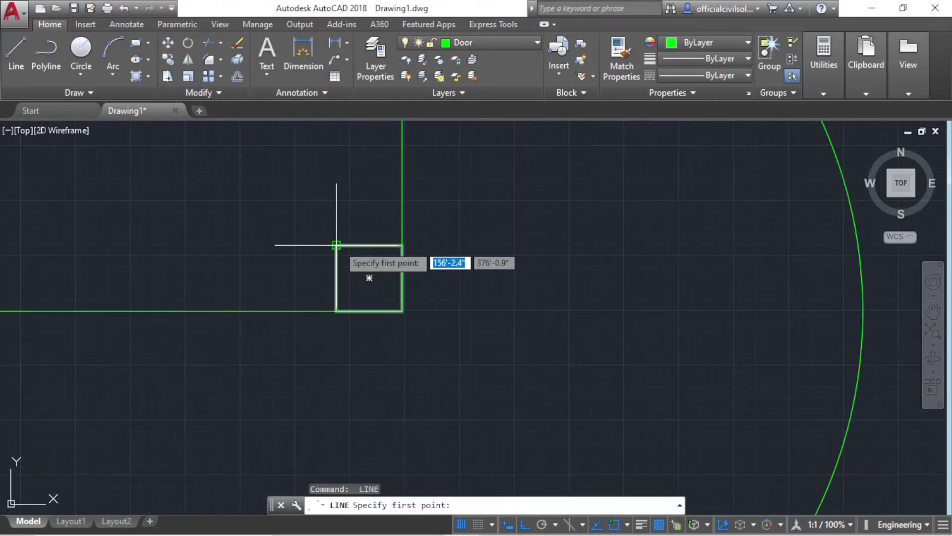
pyautogui.click(336, 245)
pyautogui.scroll(-4, 340, 311)
pyautogui.scroll(3, 340, 233)
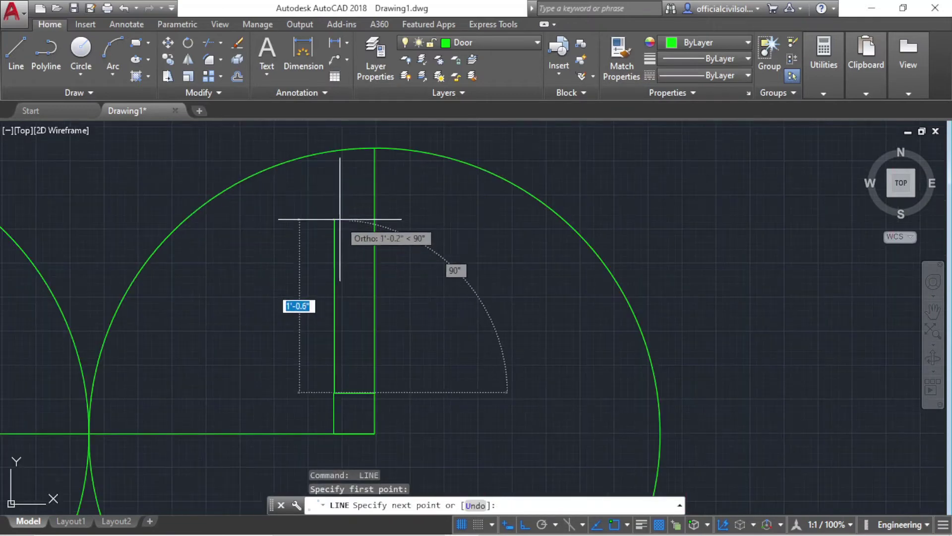
pyautogui.click(332, 129)
pyautogui.press('Escape')
pyautogui.scroll(4, 358, 198)
pyautogui.scroll(4, 412, 314)
# Cap both door leaves with short horizontal lines across their tops
pyautogui.press('space')
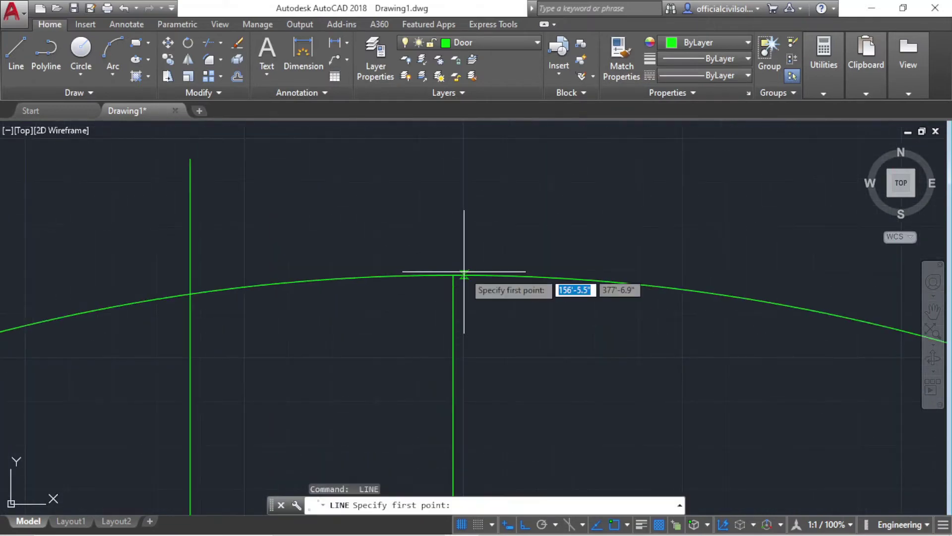
pyautogui.click(453, 273)
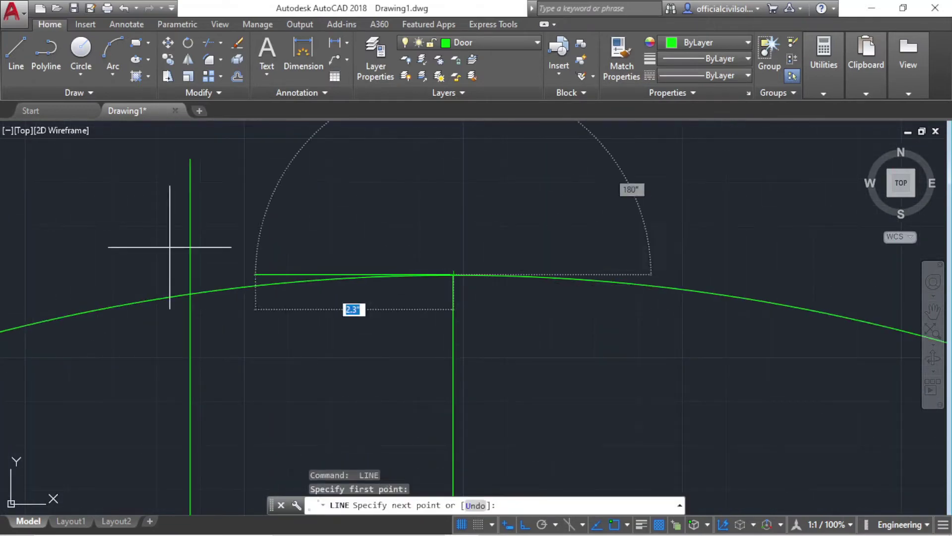
pyautogui.click(190, 274)
pyautogui.press('Escape')
pyautogui.scroll(-3, 308, 298)
pyautogui.scroll(-2, 687, 299)
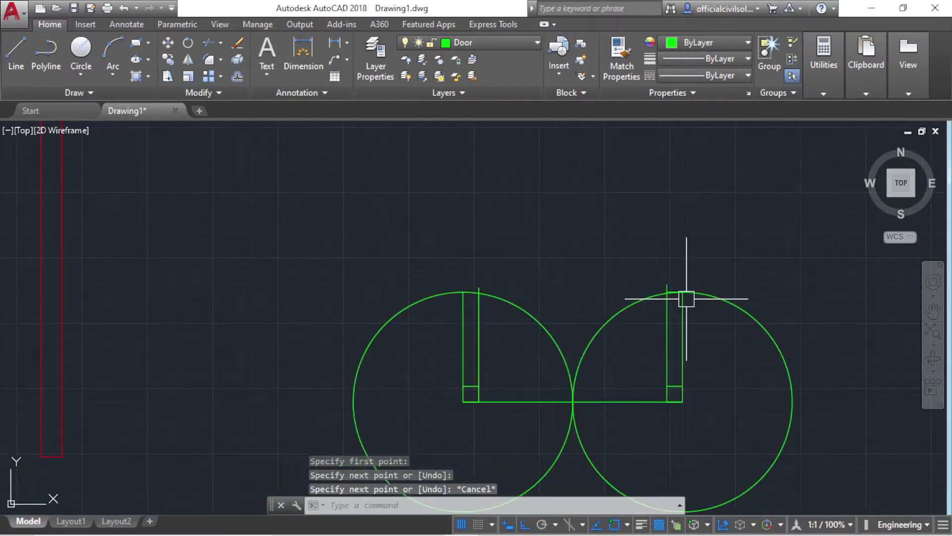
pyautogui.scroll(4, 436, 290)
pyautogui.scroll(2, 604, 294)
pyautogui.press('space')
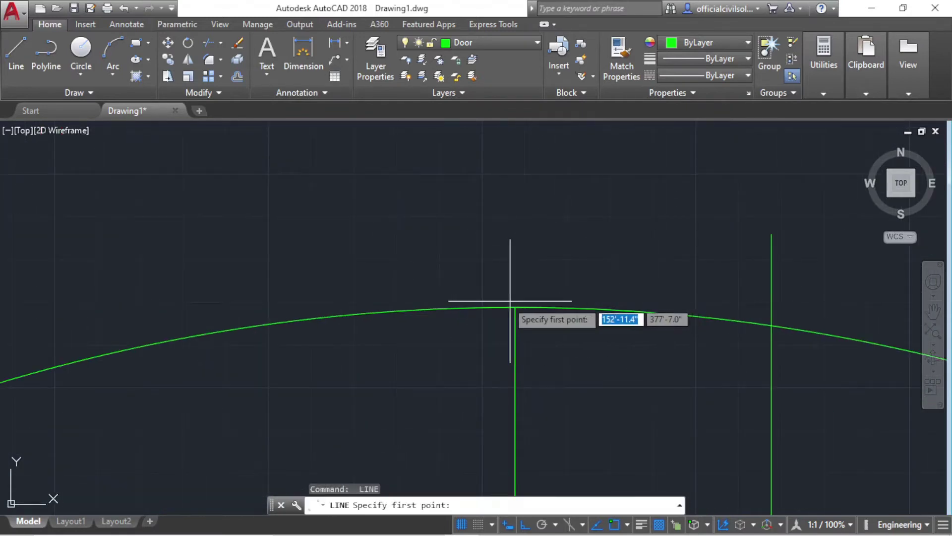
pyautogui.click(514, 307)
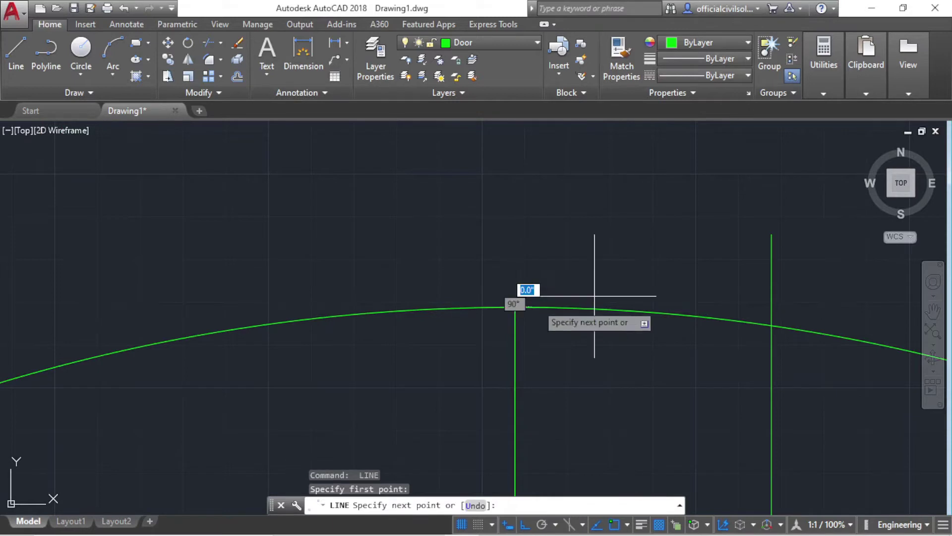
pyautogui.click(771, 306)
pyautogui.press('Escape')
pyautogui.scroll(-4, 602, 327)
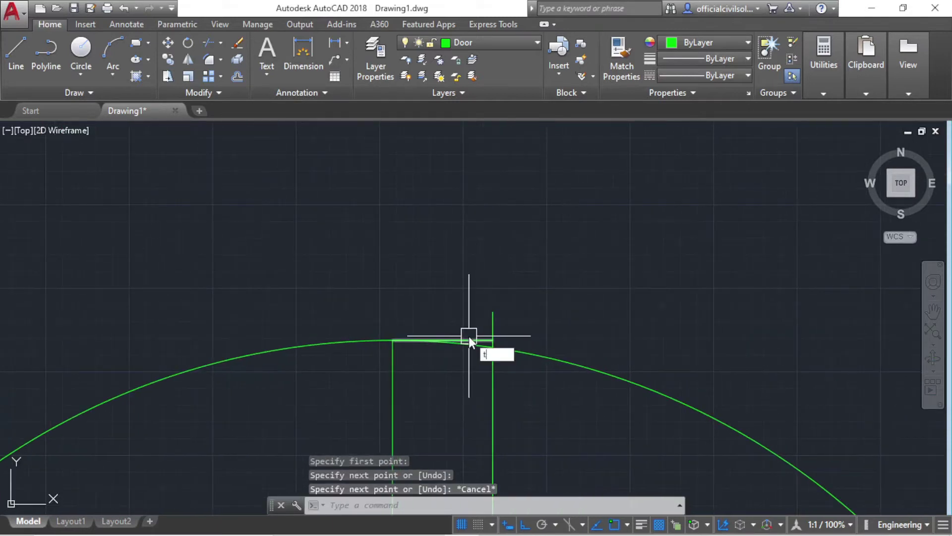
# Trim both circles down to quarter arcs and remove the line stub above the leaf top
pyautogui.write('r')
pyautogui.press('space')
pyautogui.press('space')
pyautogui.scroll(5, 489, 334)
pyautogui.click(468, 379)
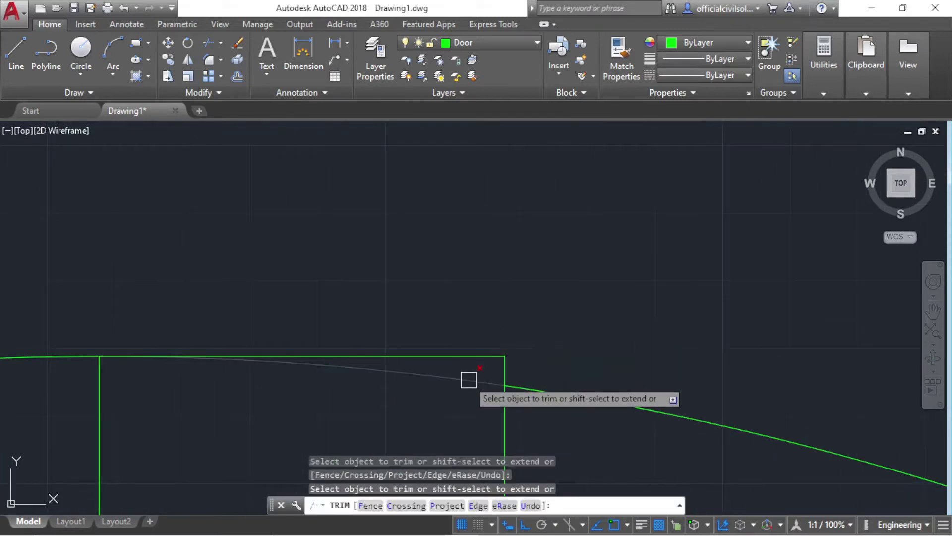
pyautogui.scroll(-4, 408, 319)
pyautogui.scroll(3, 290, 283)
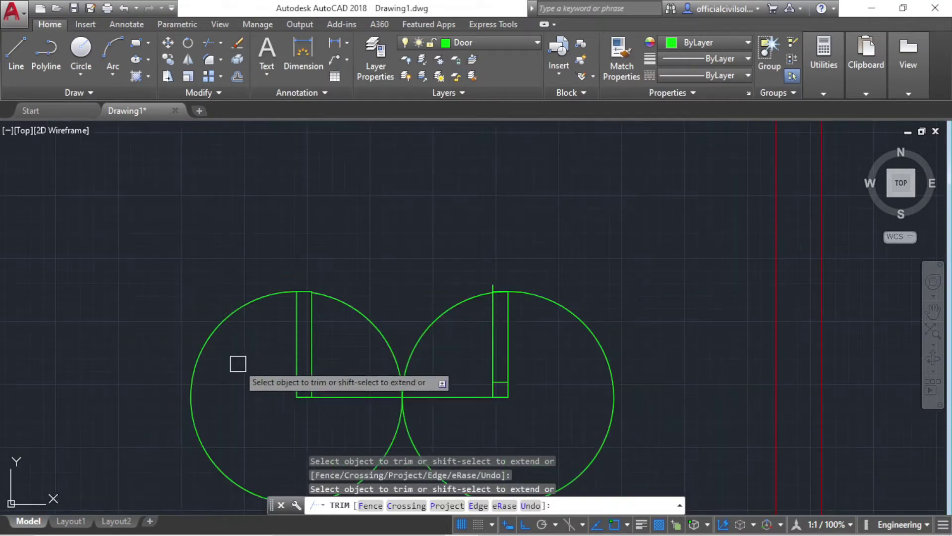
pyautogui.click(195, 387)
pyautogui.scroll(2, 501, 299)
pyautogui.scroll(6, 500, 298)
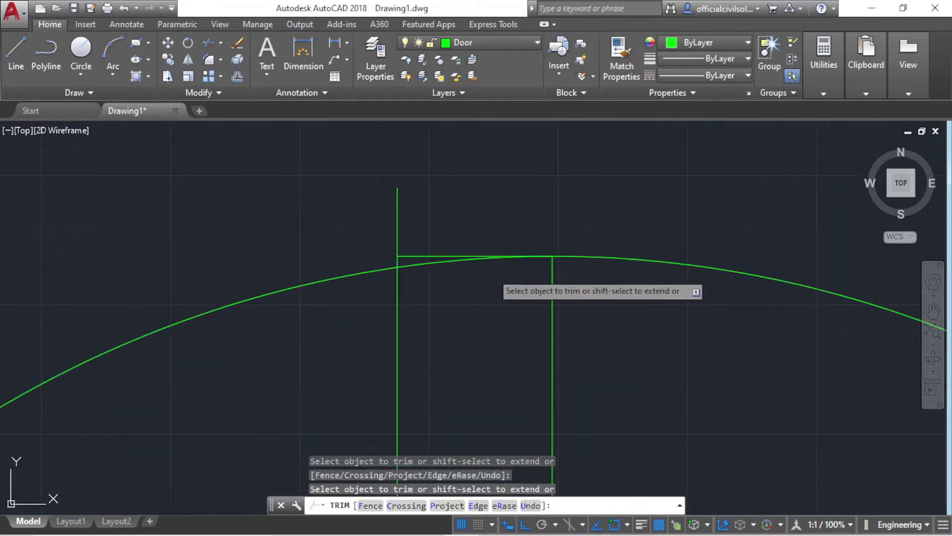
pyautogui.scroll(1, 423, 256)
pyautogui.click(346, 201)
pyautogui.scroll(-3, 521, 209)
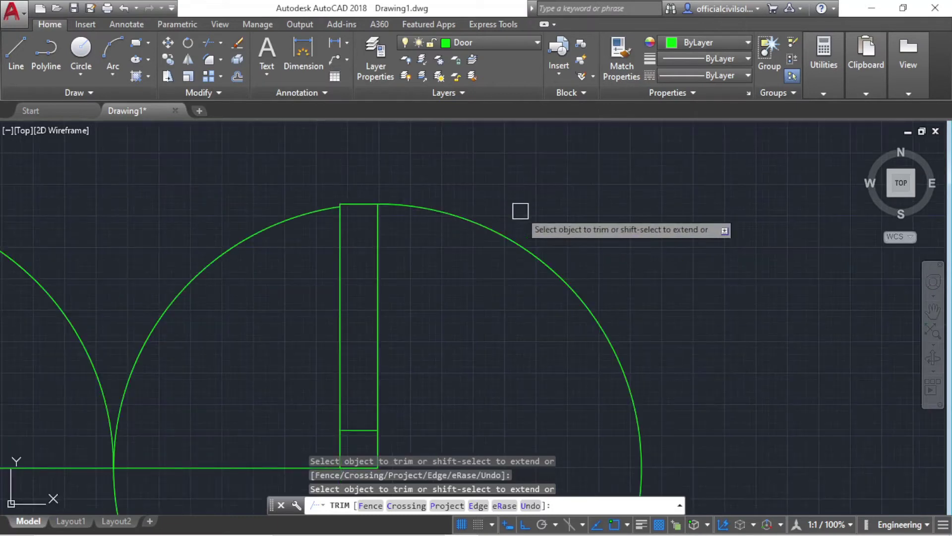
pyautogui.scroll(-3, 540, 239)
pyautogui.scroll(4, 441, 301)
# Delete the double door's bottom line
pyautogui.press('Escape')
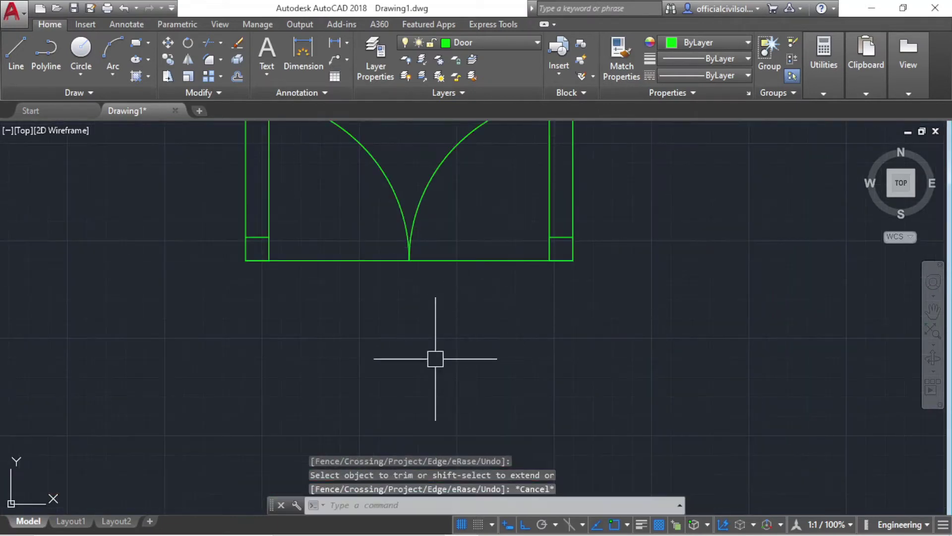
pyautogui.scroll(-2, 436, 357)
pyautogui.moveTo(436, 357); pyautogui.dragTo(423, 360, button='middle')
pyautogui.scroll(3, 449, 335)
pyautogui.click(453, 329)
pyautogui.click(400, 258)
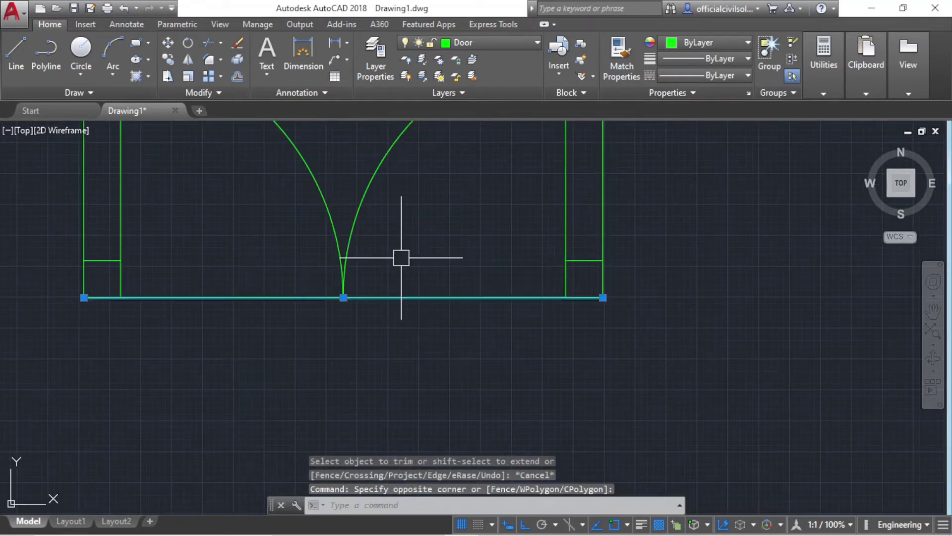
pyautogui.scroll(-5, 426, 277)
pyautogui.press('Delete')
pyautogui.scroll(-1, 339, 233)
# Move the double door from a leaf corner into the wall opening beside the column
pyautogui.click(302, 198)
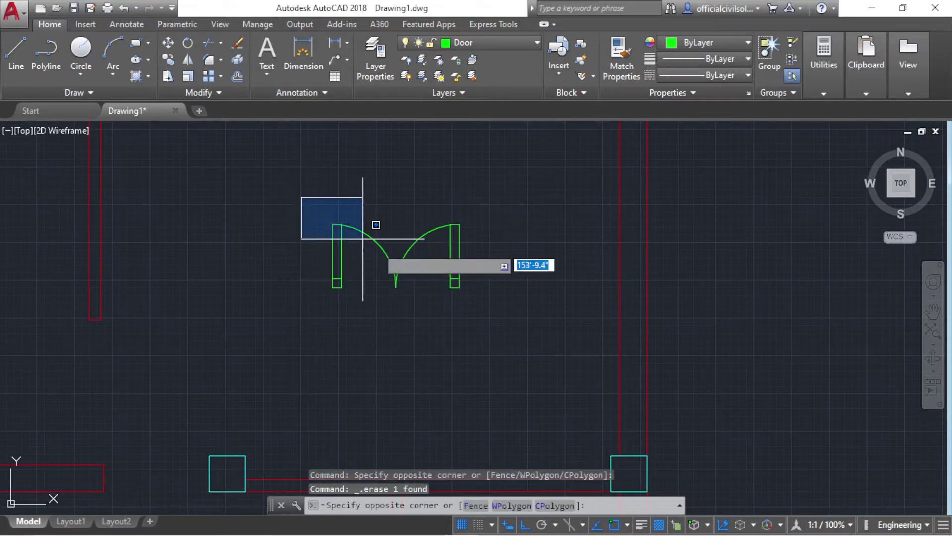
pyautogui.click(502, 314)
pyautogui.press('Return')
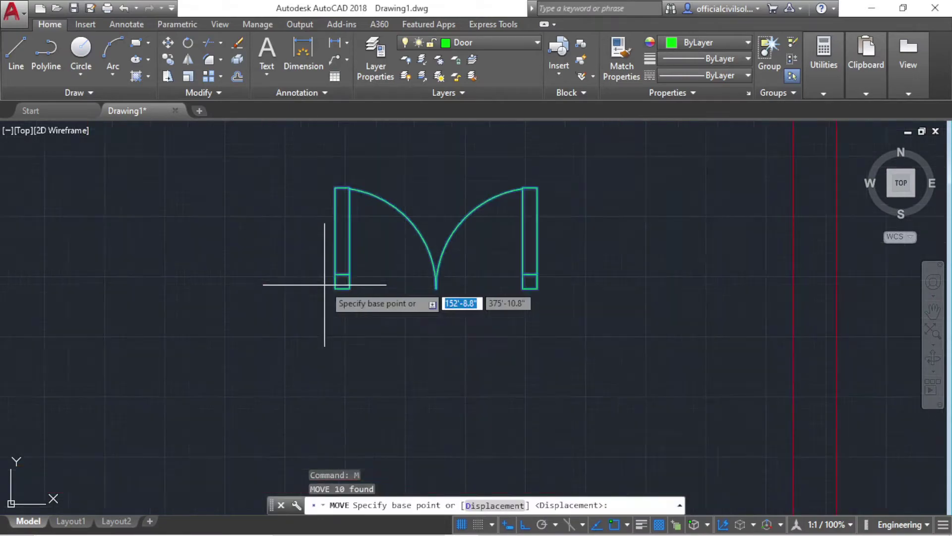
pyautogui.scroll(3, 348, 273)
pyautogui.click(369, 255)
pyautogui.scroll(-5, 365, 252)
pyautogui.scroll(3, 365, 252)
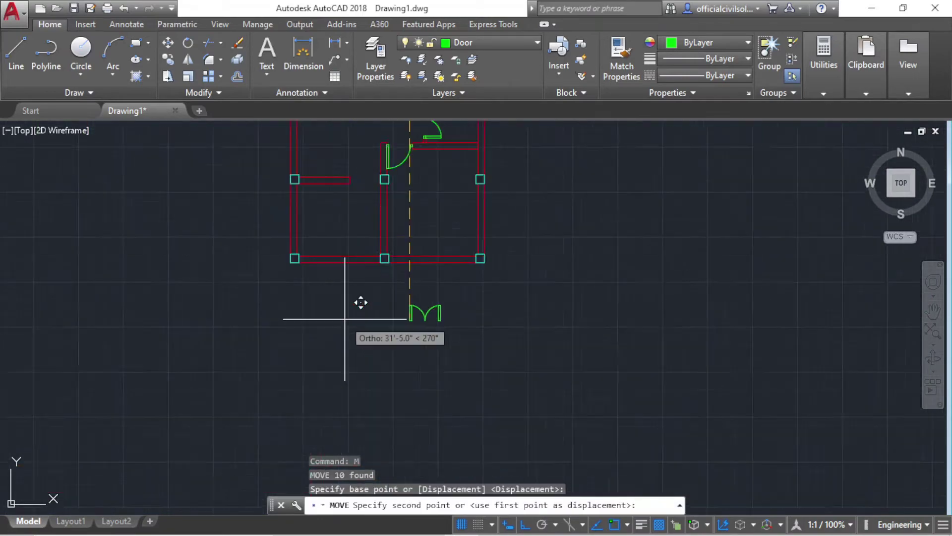
pyautogui.scroll(2, 357, 301)
pyautogui.scroll(-2, 394, 258)
pyautogui.scroll(4, 391, 297)
pyautogui.scroll(3, 384, 357)
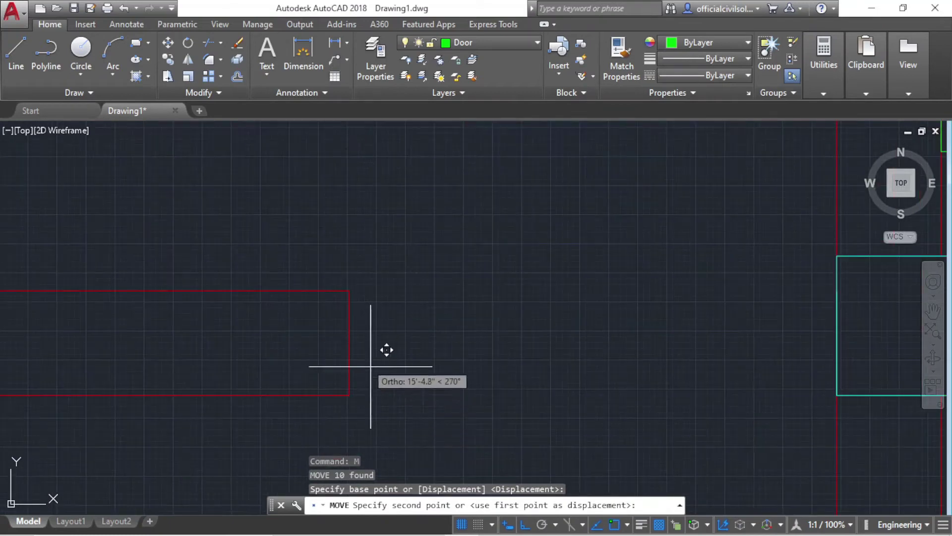
pyautogui.scroll(3, 367, 325)
pyautogui.click(350, 341)
# Pan and zoom to view the whole floor plan with the placed door
pyautogui.scroll(-2, 426, 365)
pyautogui.scroll(-2, 424, 371)
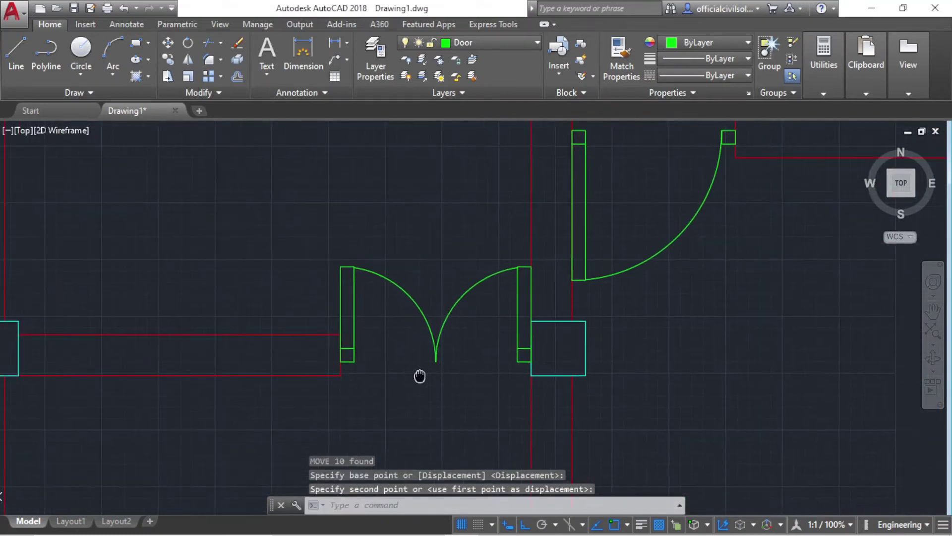
pyautogui.scroll(-3, 429, 362)
pyautogui.scroll(3, 464, 338)
pyautogui.scroll(4, 457, 314)
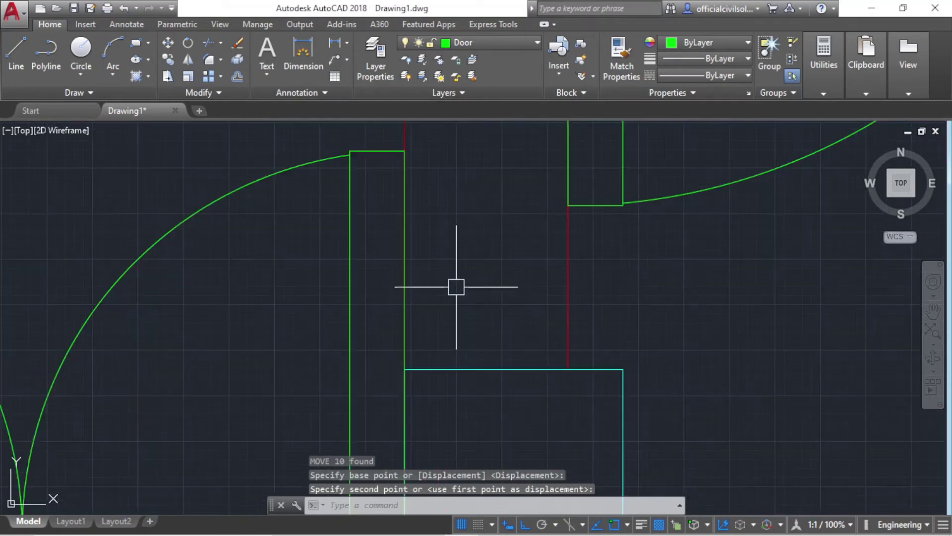
pyautogui.scroll(-3, 440, 260)
pyautogui.scroll(-2, 471, 346)
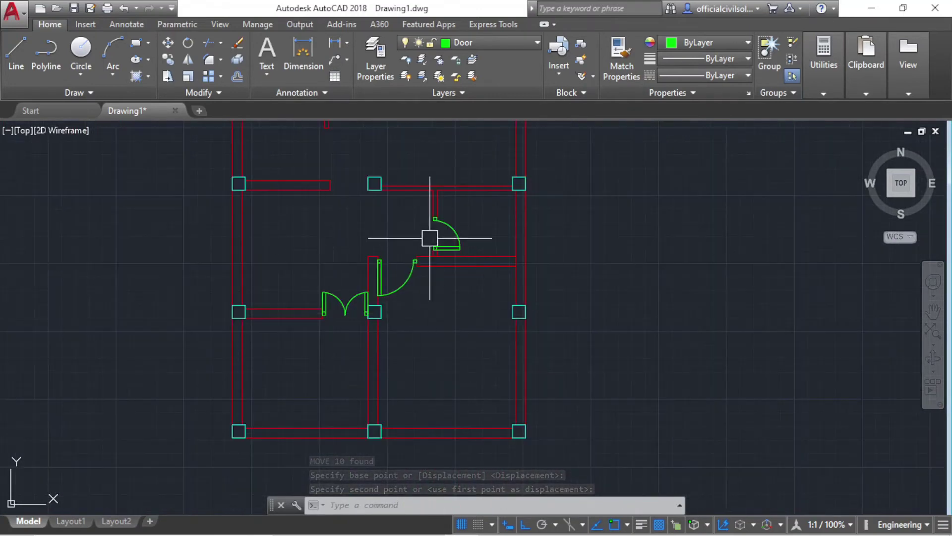
pyautogui.scroll(-3, 454, 300)
pyautogui.moveTo(453, 300); pyautogui.dragTo(428, 337, button='middle')
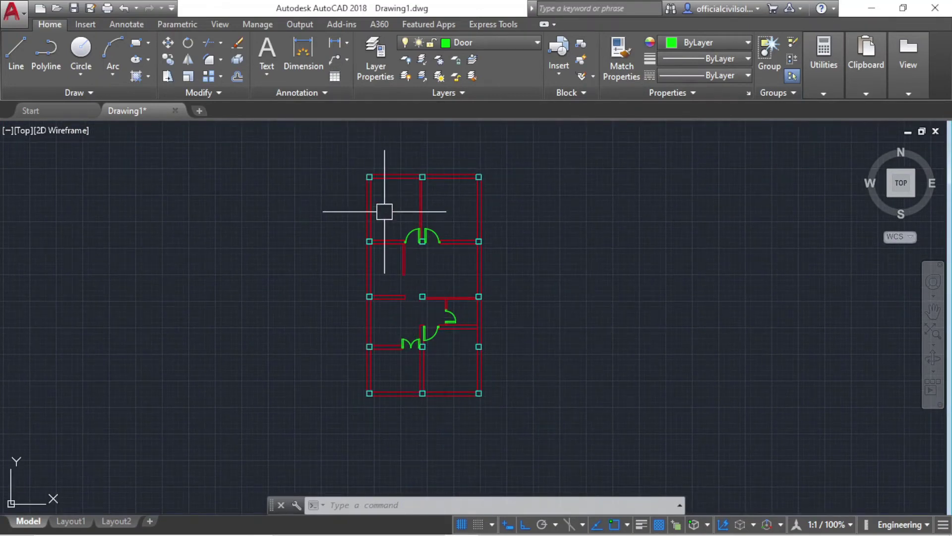
pyautogui.scroll(2, 407, 187)
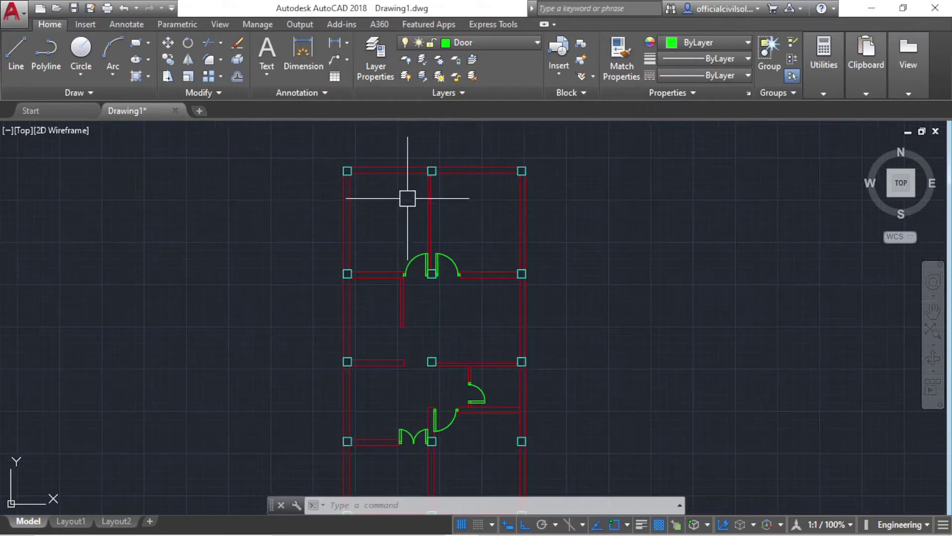
pyautogui.scroll(-2, 427, 357)
pyautogui.scroll(-2, 395, 266)
pyautogui.scroll(4, 390, 259)
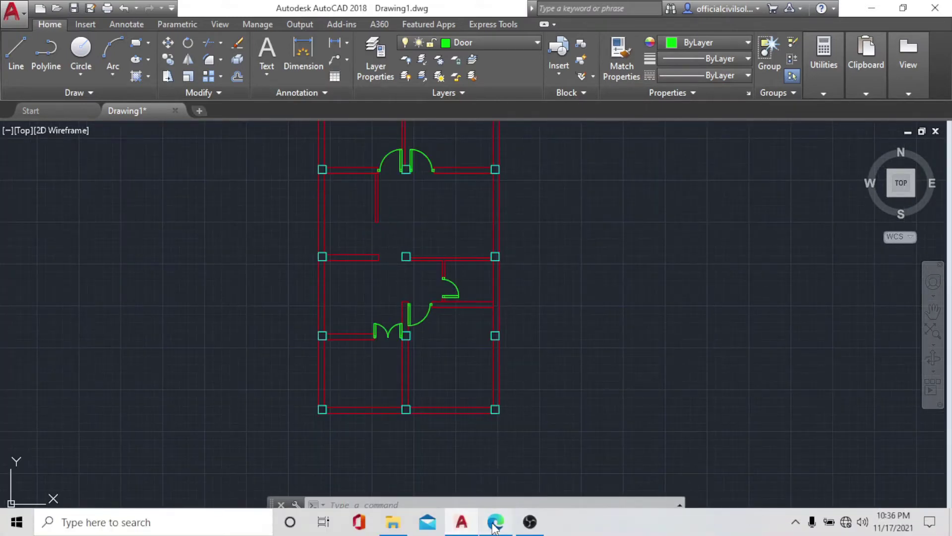
# Bring up the reference PDF in Edge and scroll to page 3's door, window and vent schedule
pyautogui.click(496, 530)
pyautogui.scroll(-3, 372, 309)
pyautogui.scroll(2, 298, 298)
pyautogui.scroll(2, 242, 283)
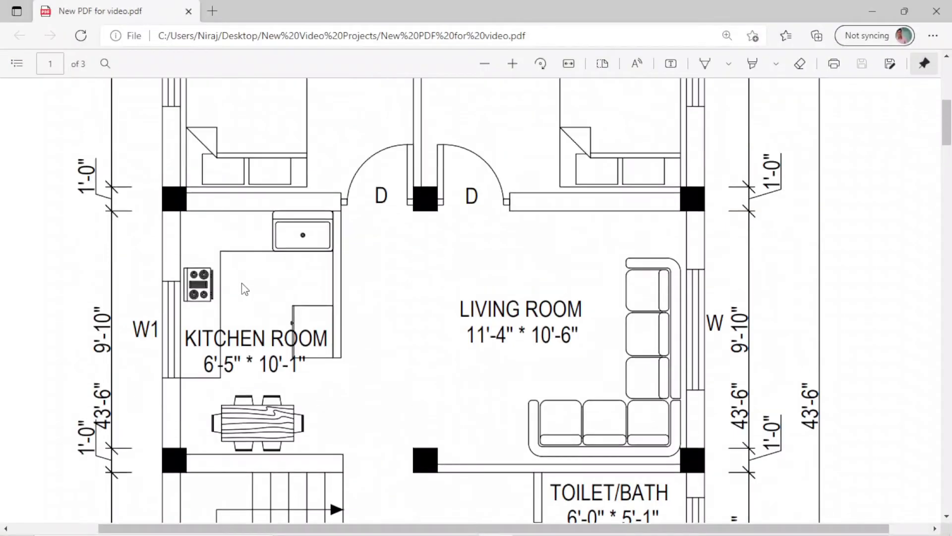
pyautogui.keyDown('ctrl'); pyautogui.scroll(-1, 242, 283); pyautogui.keyUp('ctrl')
pyautogui.keyDown('ctrl'); pyautogui.scroll(-1, 242, 283); pyautogui.keyUp('ctrl')
pyautogui.keyDown('ctrl'); pyautogui.scroll(1, 245, 283); pyautogui.keyUp('ctrl')
pyautogui.scroll(4, 247, 282)
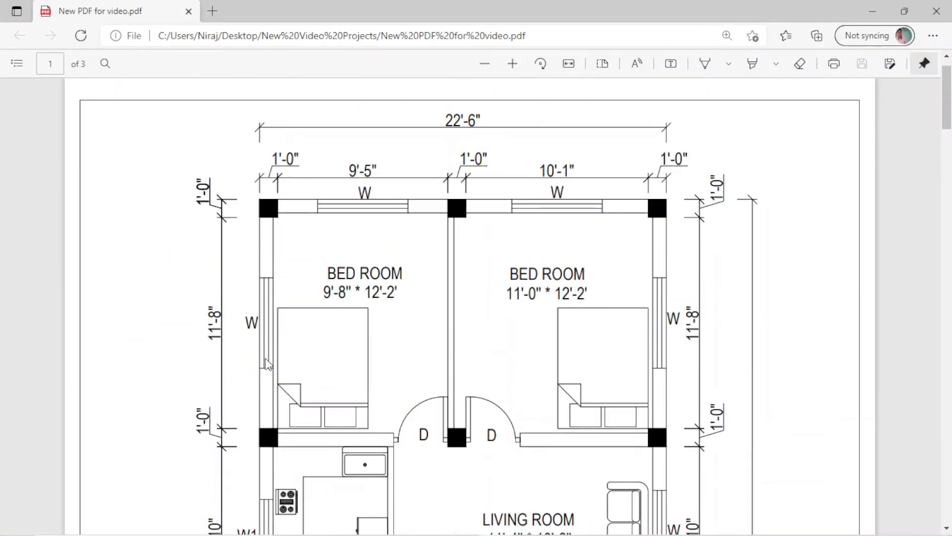
pyautogui.scroll(-4, 384, 195)
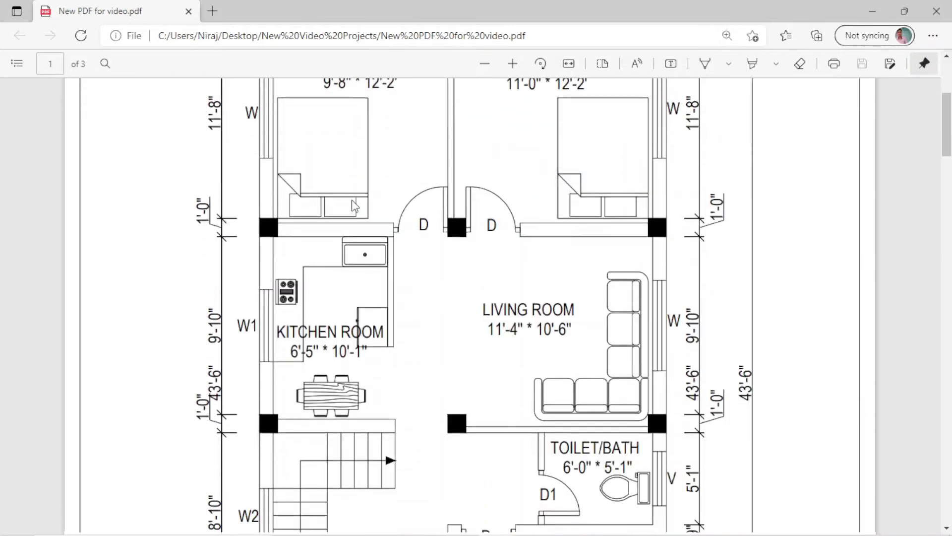
pyautogui.scroll(3, 286, 257)
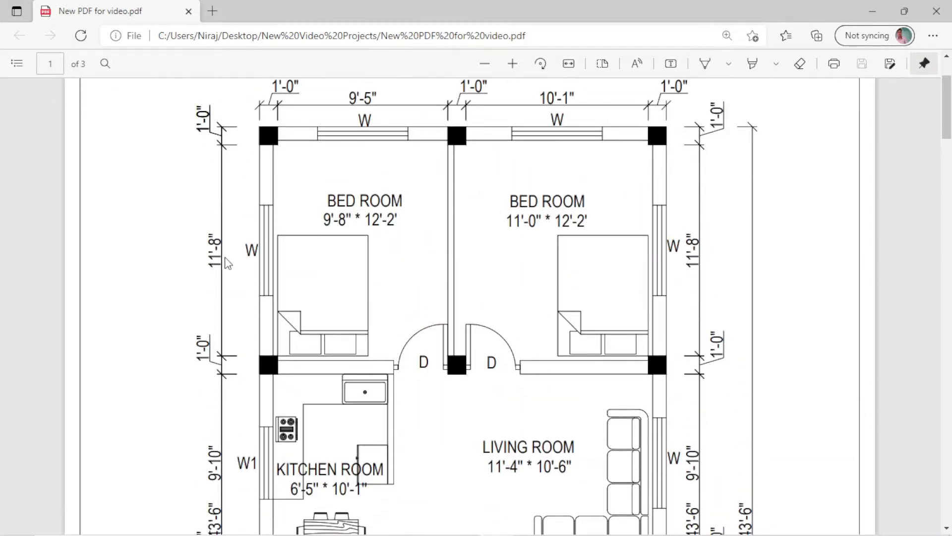
pyautogui.scroll(-3, 291, 262)
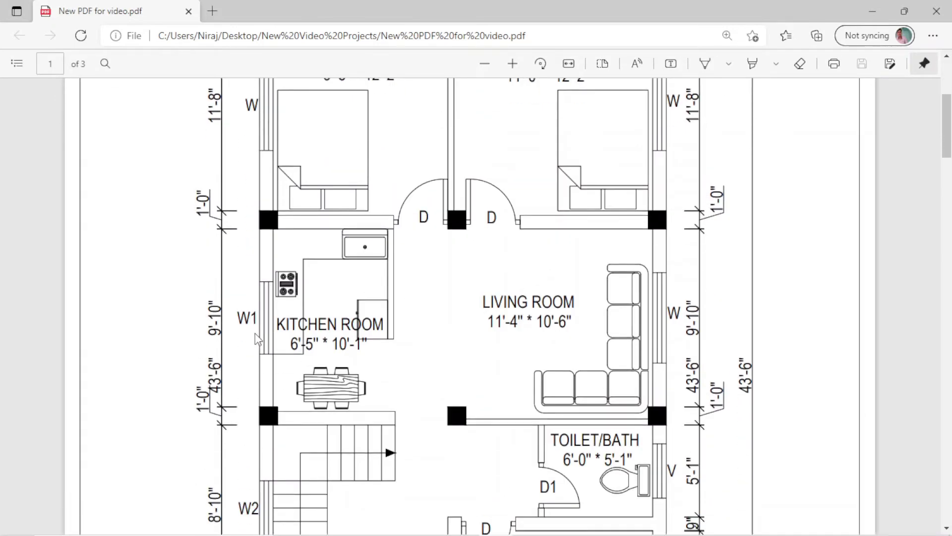
pyautogui.scroll(-3, 258, 323)
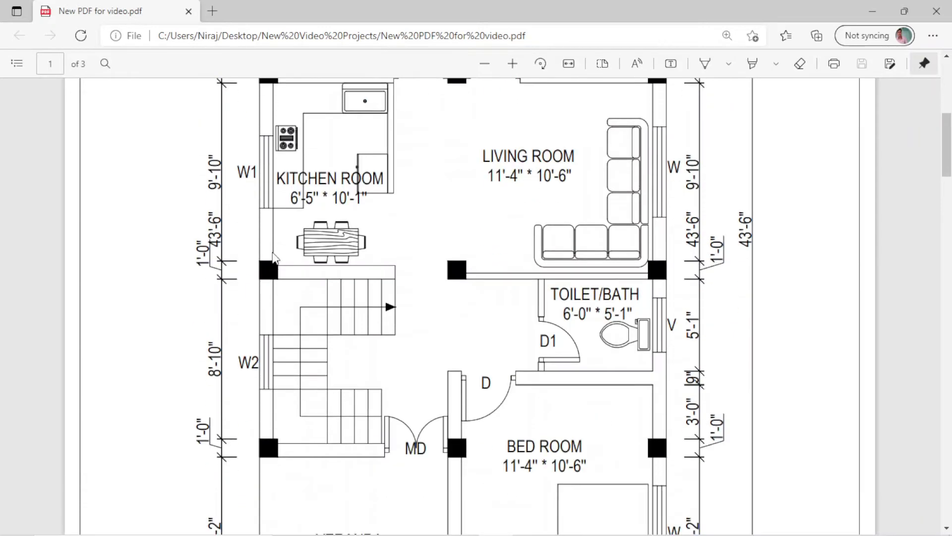
pyautogui.scroll(-4, 243, 370)
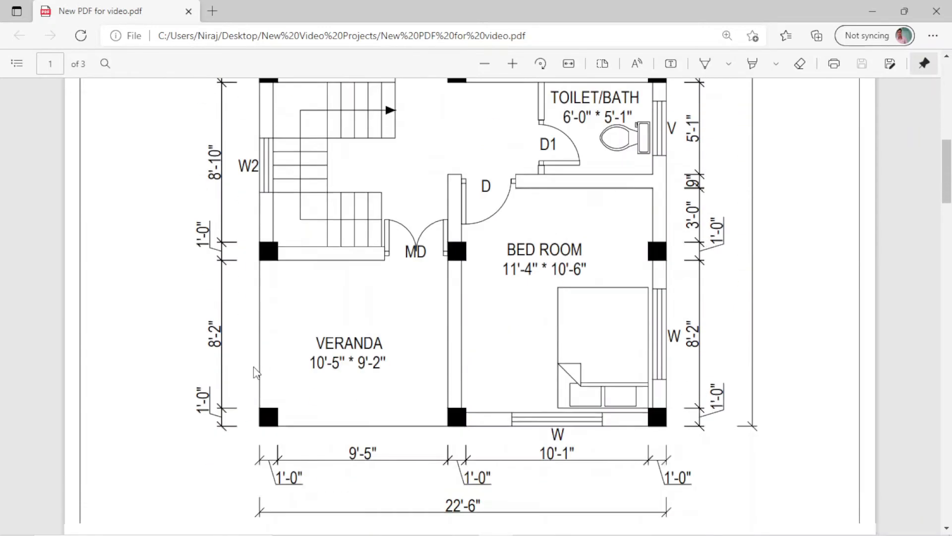
pyautogui.scroll(-10, 304, 215)
pyautogui.scroll(10, 308, 241)
pyautogui.scroll(-20, 309, 233)
pyautogui.scroll(-3, 308, 234)
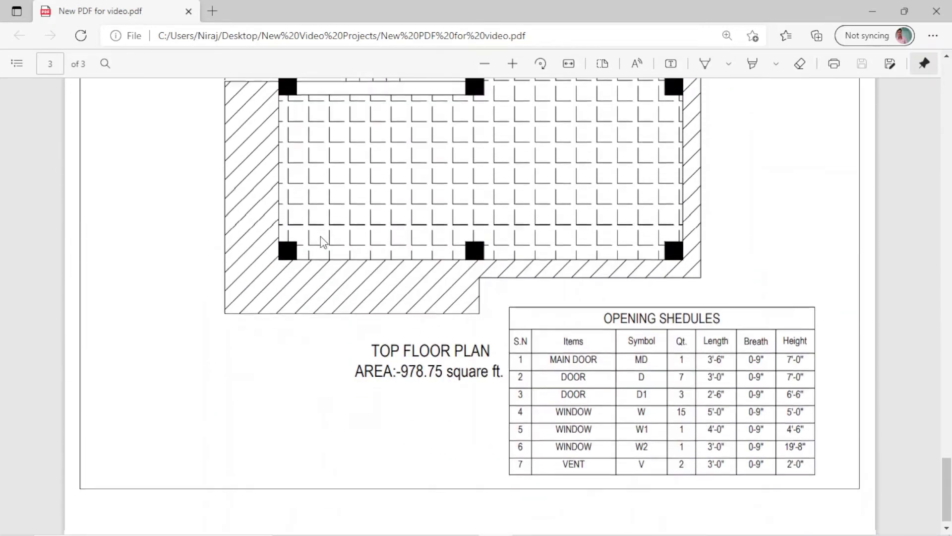
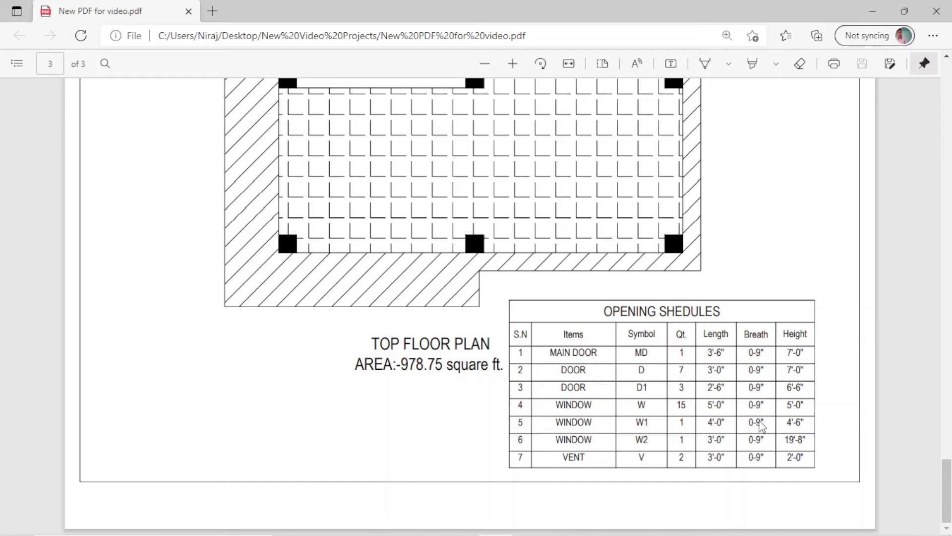
# Back in the drawing, draw a short line across the left wall
pyautogui.scroll(4, 766, 426)
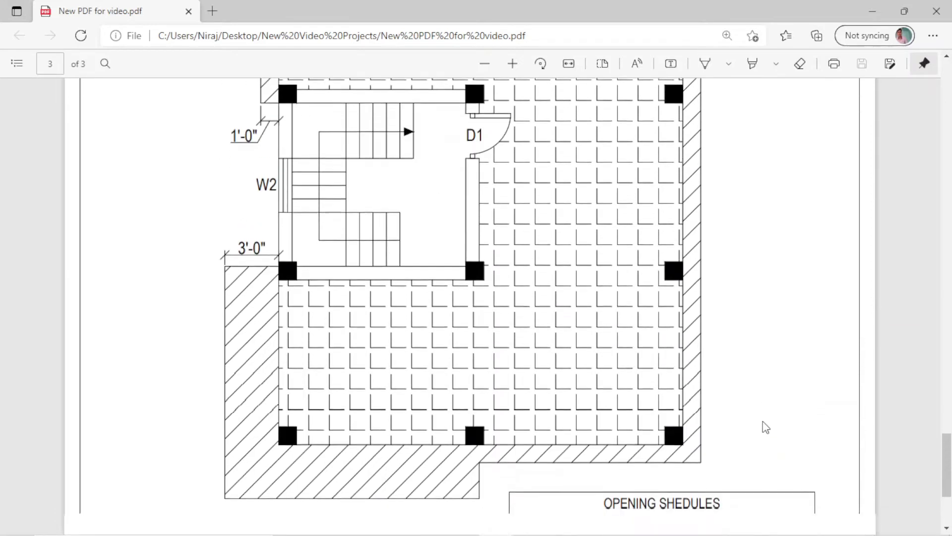
pyautogui.scroll(-4, 764, 425)
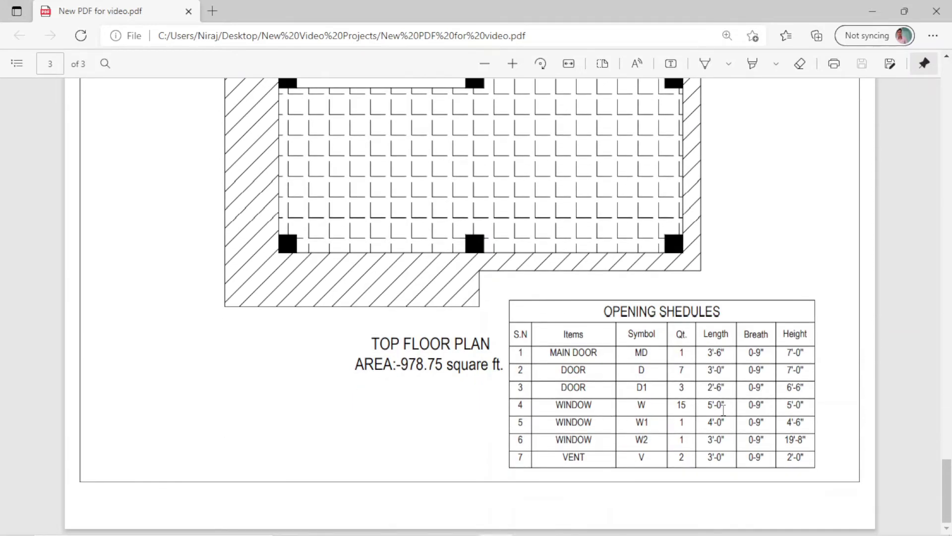
pyautogui.scroll(4, 505, 335)
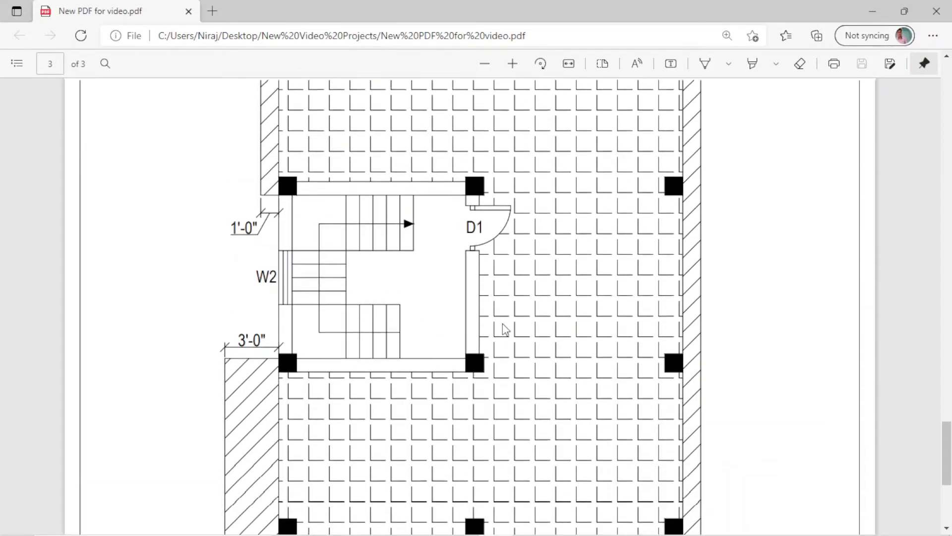
pyautogui.scroll(-4, 580, 375)
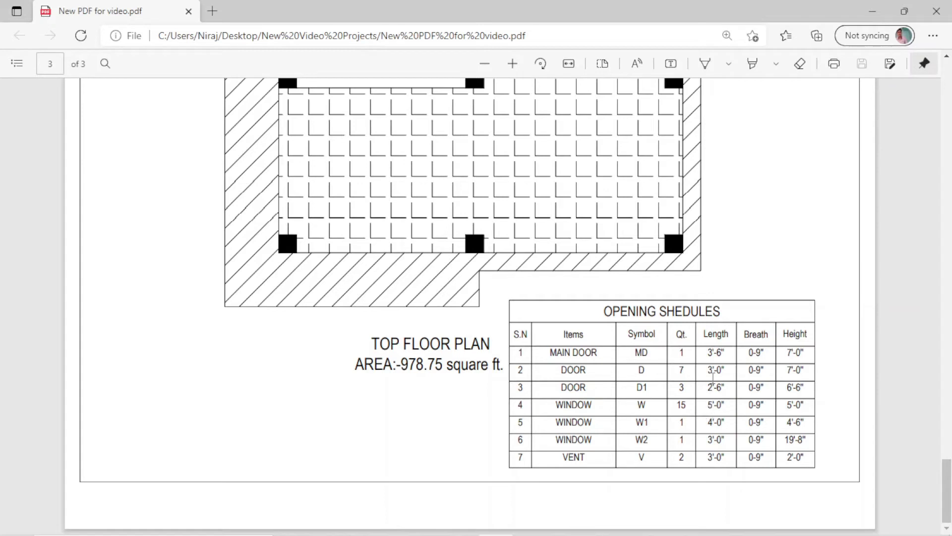
pyautogui.click(874, 12)
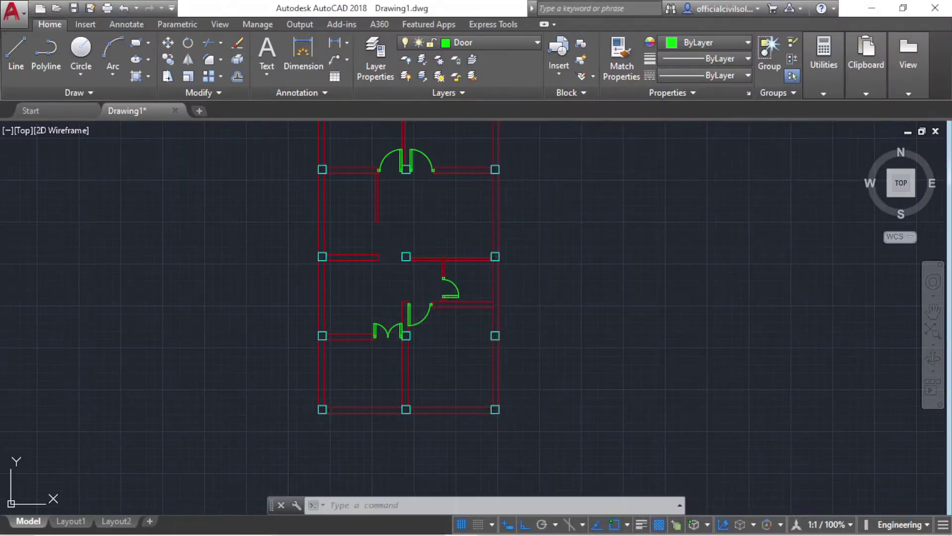
pyautogui.moveTo(401, 334); pyautogui.dragTo(425, 390, button='middle')
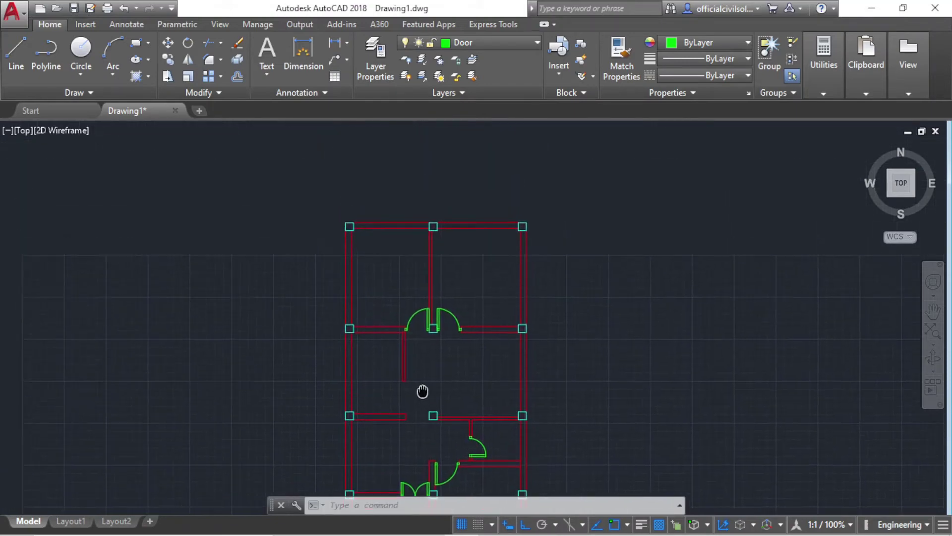
pyautogui.scroll(2, 342, 287)
pyautogui.scroll(4, 346, 258)
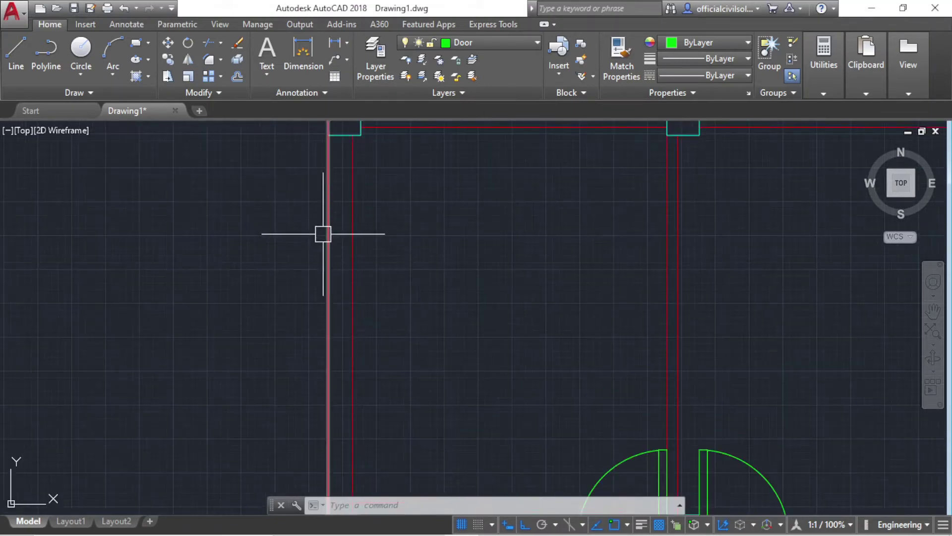
pyautogui.scroll(-2, 339, 253)
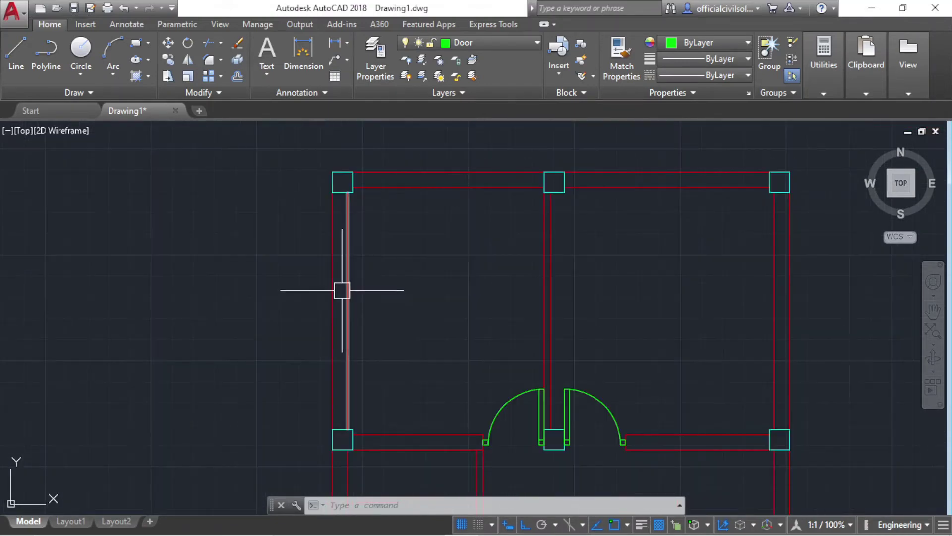
pyautogui.click(16, 49)
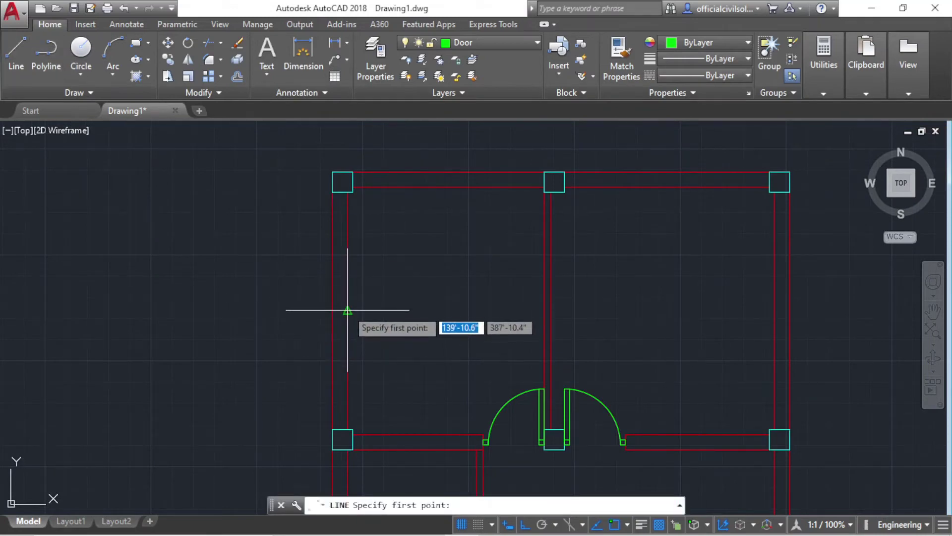
pyautogui.click(347, 306)
pyautogui.scroll(3, 333, 310)
pyautogui.scroll(3, 323, 316)
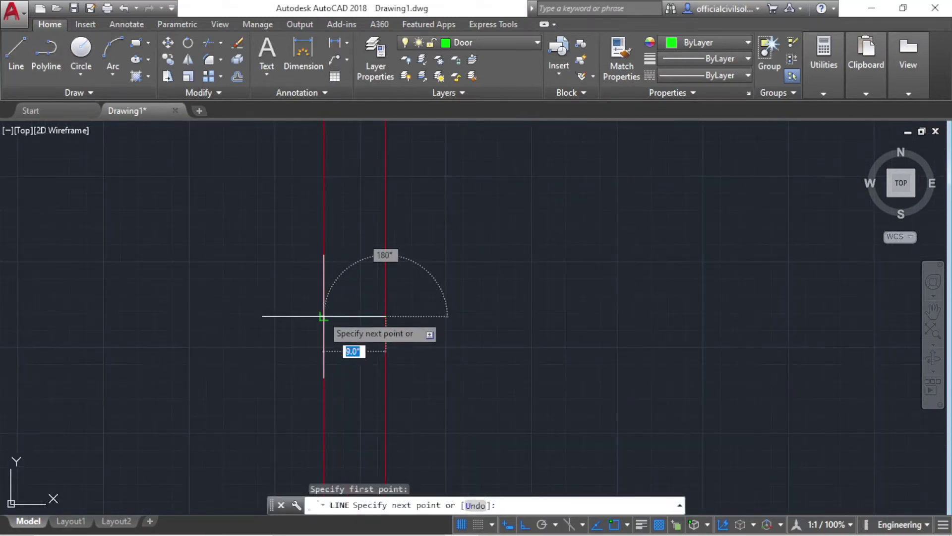
pyautogui.click(323, 316)
pyautogui.press('Escape')
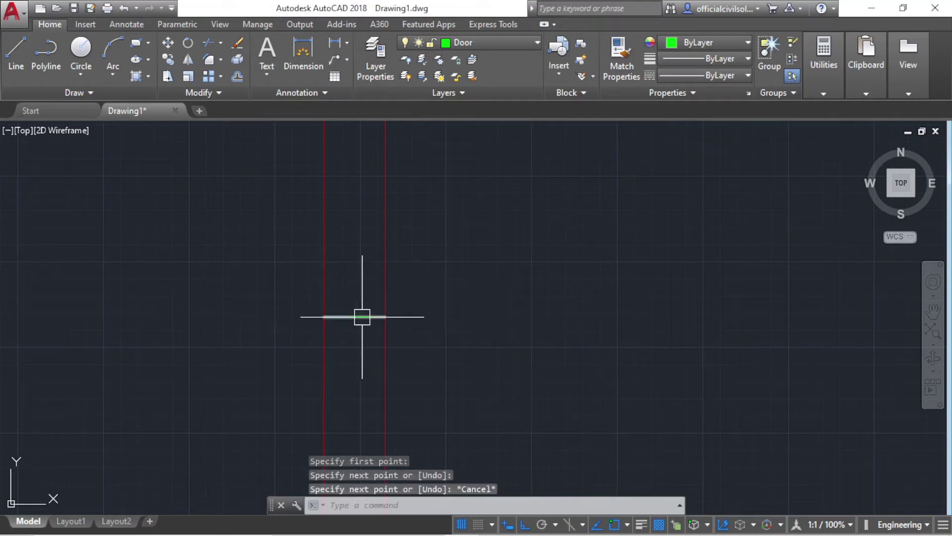
# Move the new line onto the Window layer and make Window the current layer
pyautogui.click(361, 316)
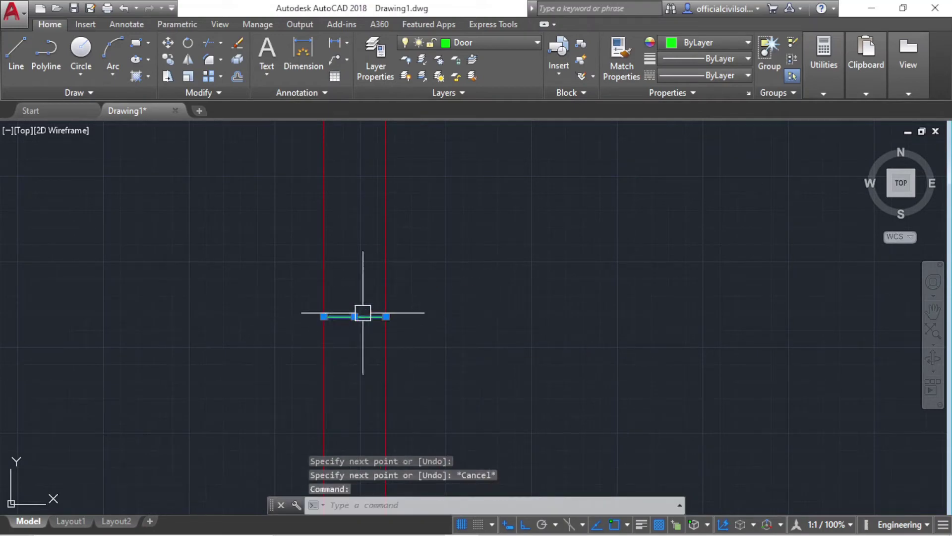
pyautogui.click(504, 48)
pyautogui.click(493, 177)
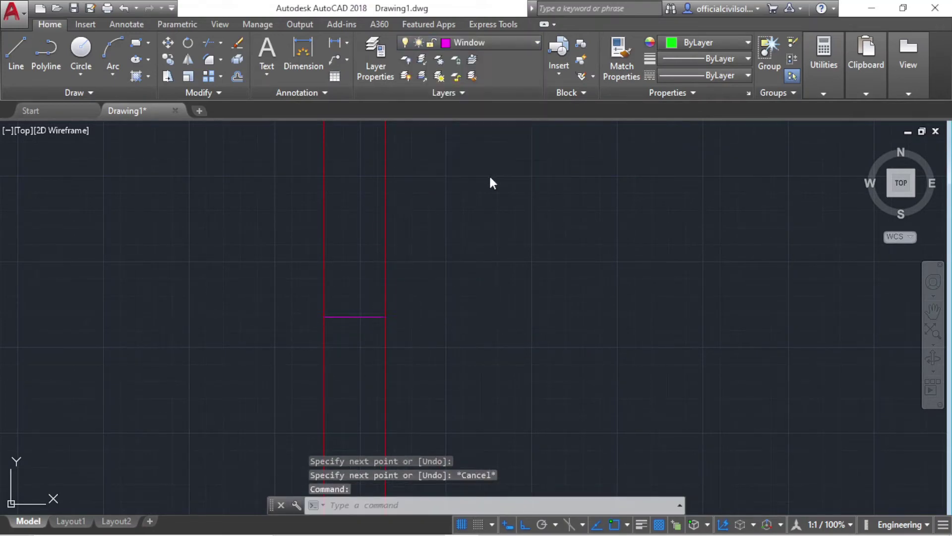
pyautogui.press('Escape')
pyautogui.press('Escape')
pyautogui.click(527, 43)
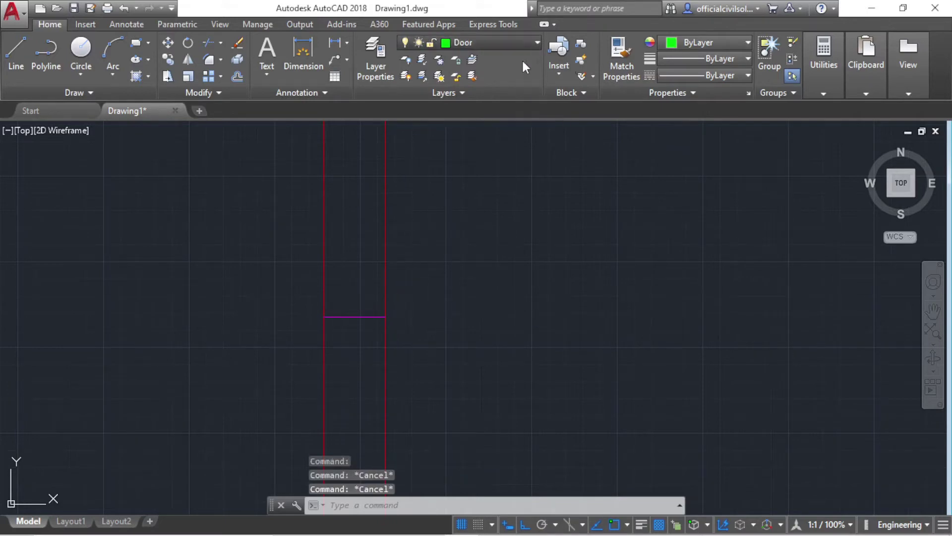
pyautogui.click(481, 176)
pyautogui.scroll(-3, 374, 310)
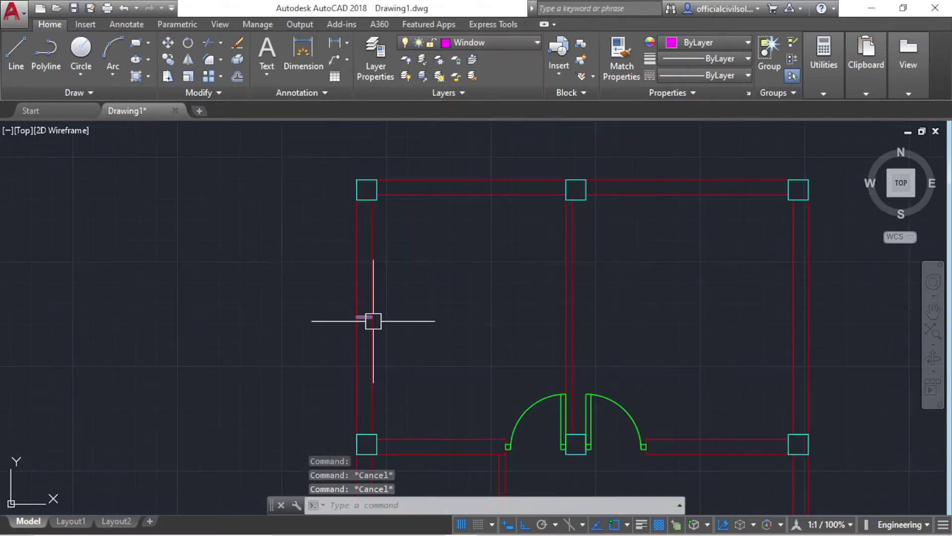
pyautogui.scroll(3, 389, 270)
pyautogui.scroll(-3, 385, 298)
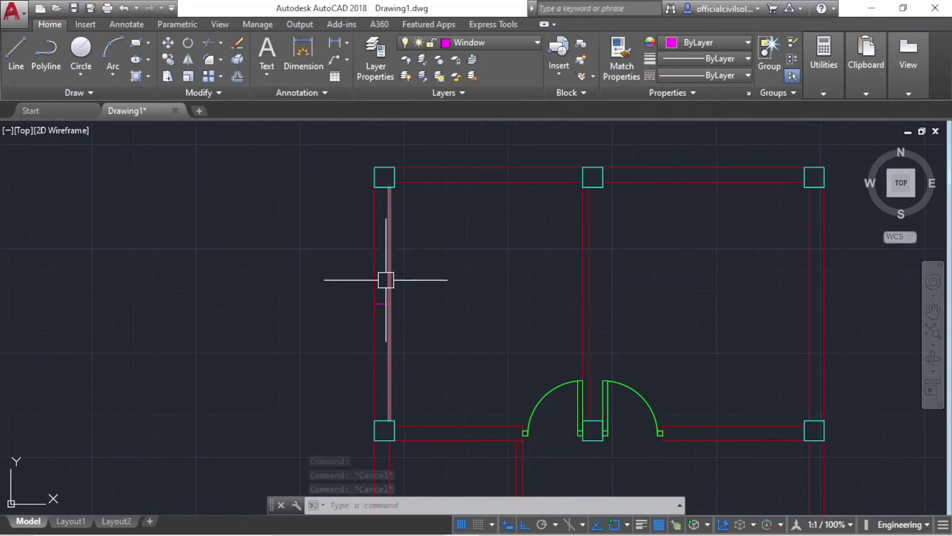
pyautogui.scroll(4, 381, 340)
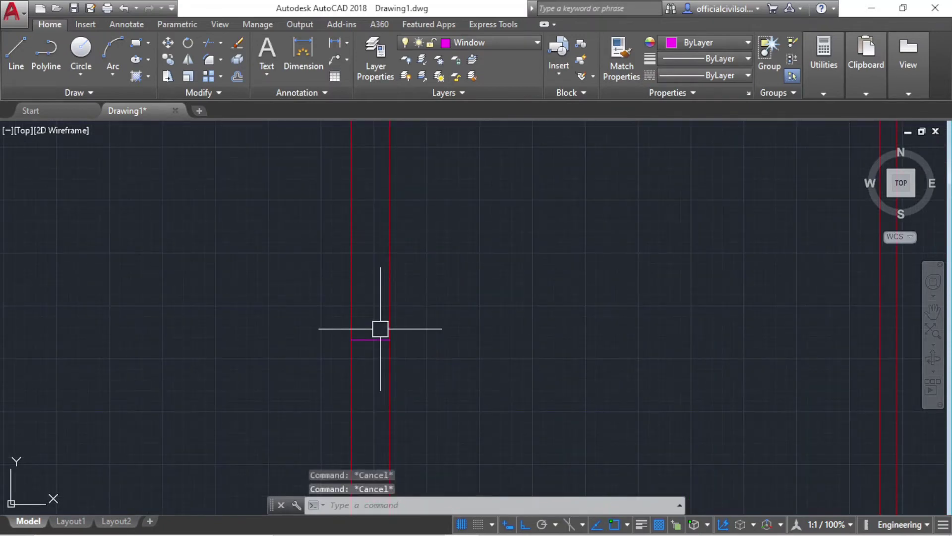
# Offset the magenta line 2'6 upward twice along the left wall
pyautogui.write('o')
pyautogui.press('Return')
pyautogui.write("2'6")
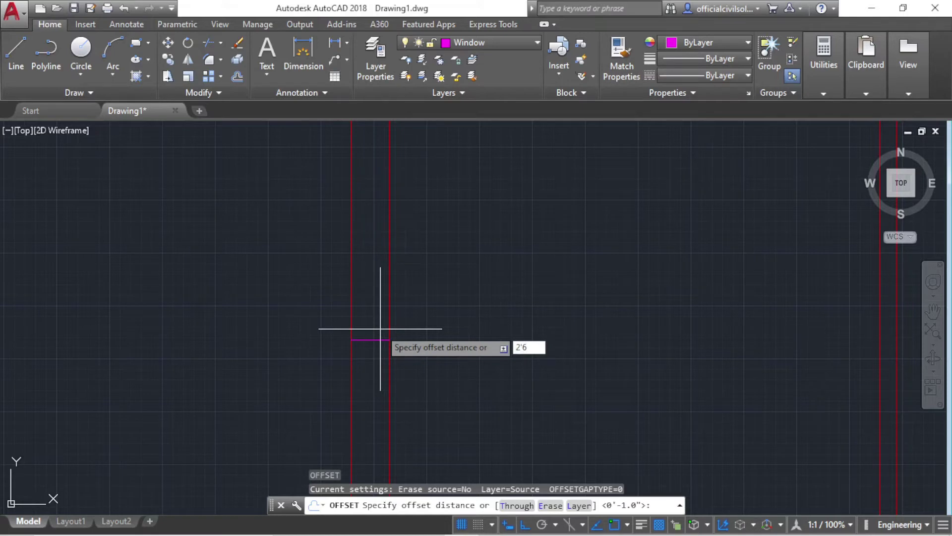
pyautogui.press('Return')
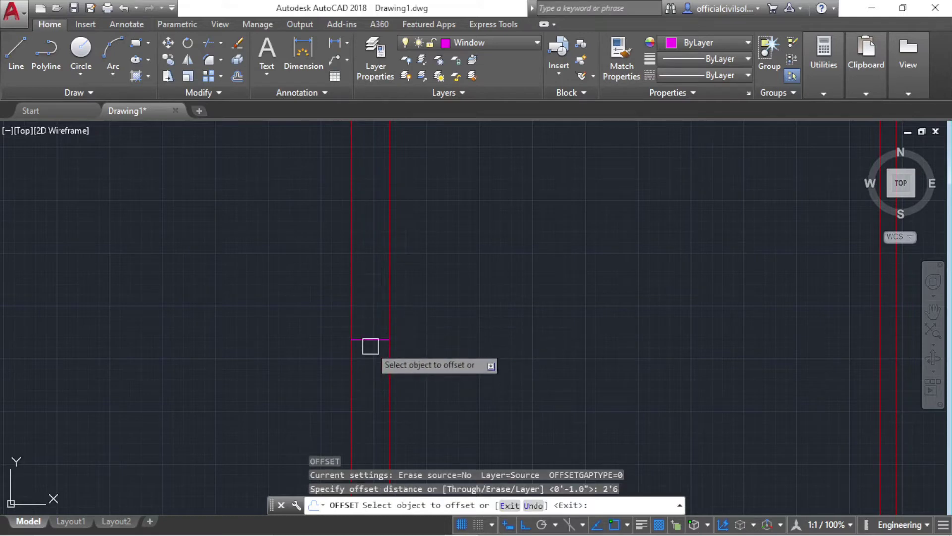
pyautogui.click(371, 340)
pyautogui.click(379, 293)
pyautogui.click(374, 339)
pyautogui.click(369, 322)
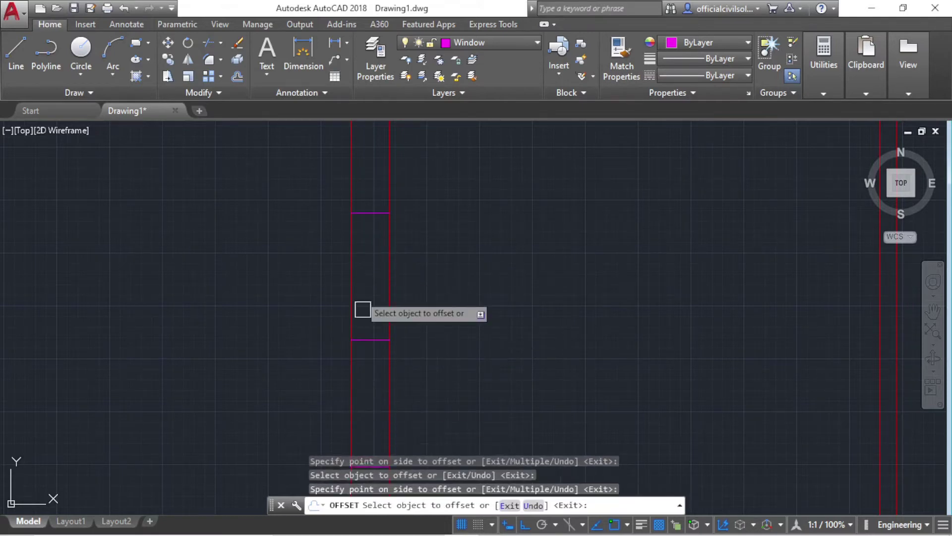
pyautogui.scroll(-4, 364, 308)
pyautogui.scroll(2, 355, 273)
pyautogui.moveTo(346, 244); pyautogui.dragTo(355, 319, button='middle')
pyautogui.press('Escape')
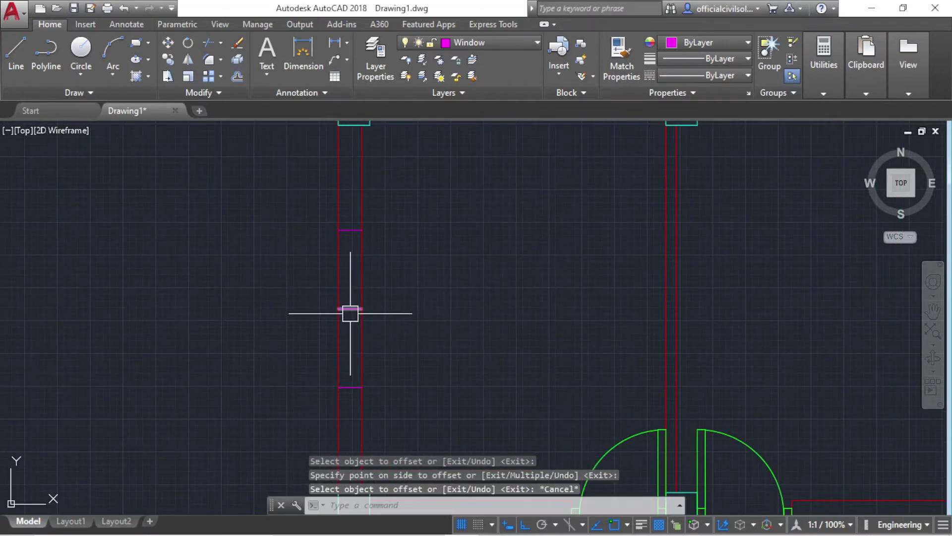
# Erase the extra middle line and trim the wall between the two end lines
pyautogui.click(350, 313)
pyautogui.press('Delete')
pyautogui.scroll(-4, 350, 313)
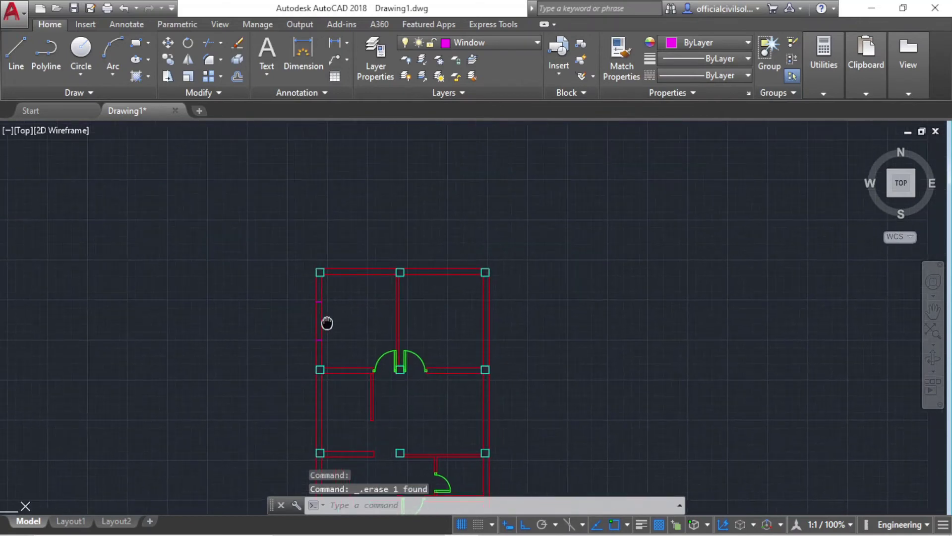
pyautogui.scroll(2, 325, 323)
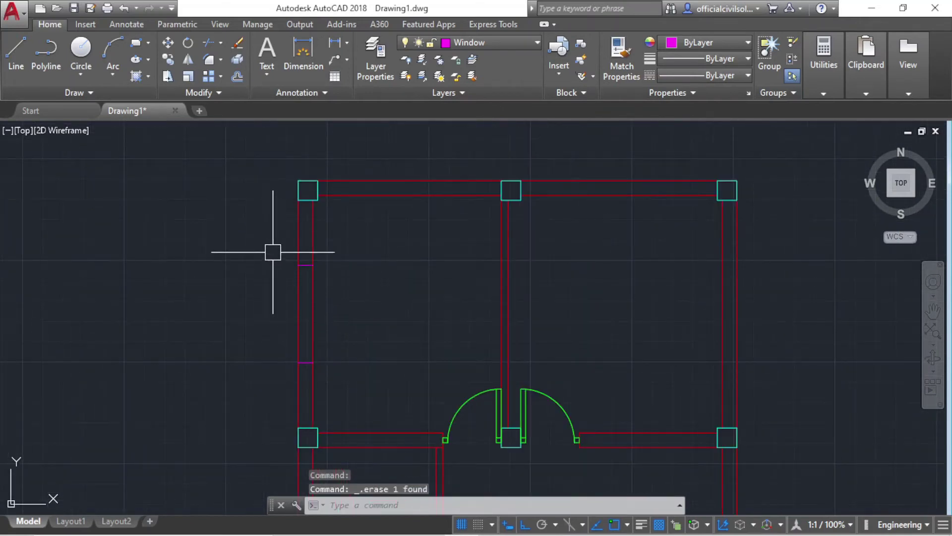
pyautogui.scroll(2, 303, 292)
pyautogui.write('tr')
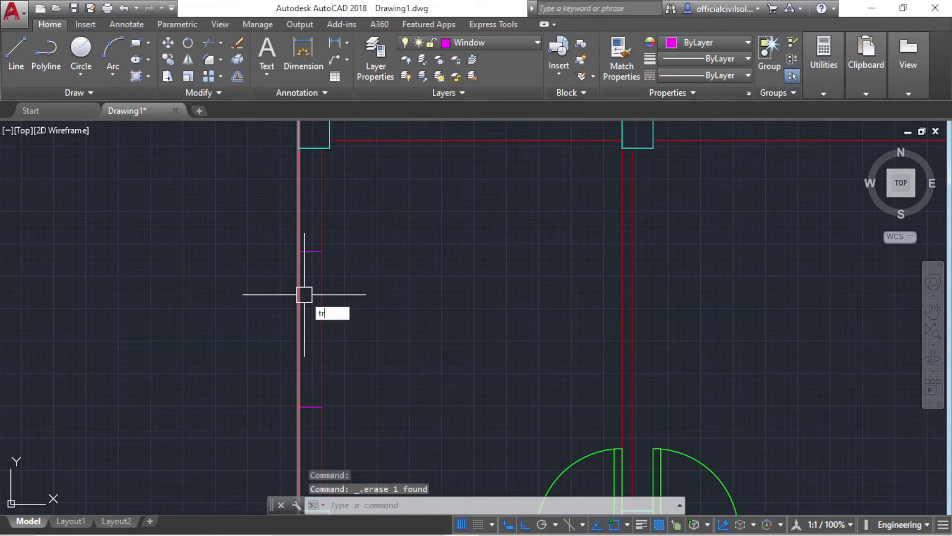
pyautogui.press('Return')
pyautogui.press('Return')
pyautogui.click(363, 336)
pyautogui.click(262, 300)
pyautogui.scroll(-4, 272, 313)
pyautogui.press('Escape')
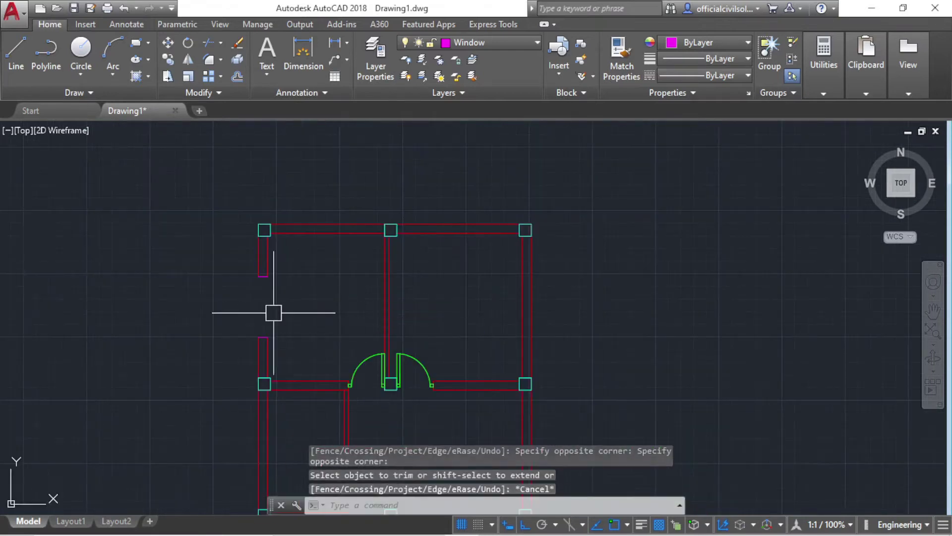
pyautogui.scroll(2, 266, 315)
pyautogui.press('Escape')
# Select the two magenta end lines for copying with CO
pyautogui.click(218, 228)
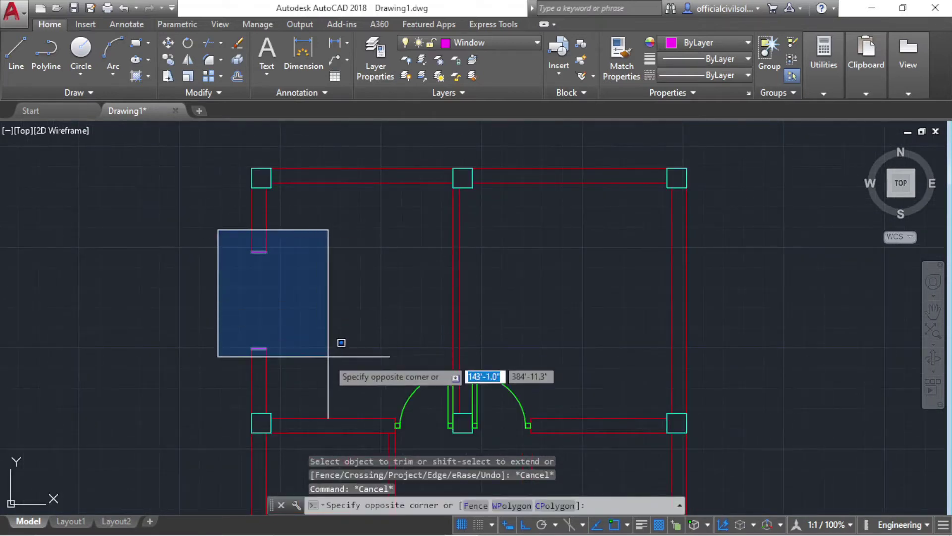
pyautogui.click(330, 356)
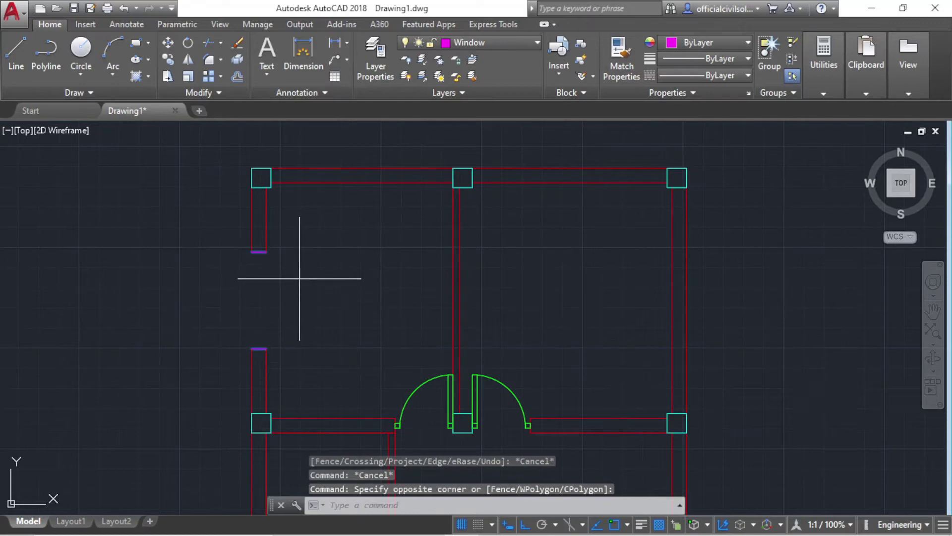
pyautogui.write('co')
pyautogui.press('Return')
# Copy the magenta end-line pair from the left wall onto the right wall
pyautogui.click(257, 184)
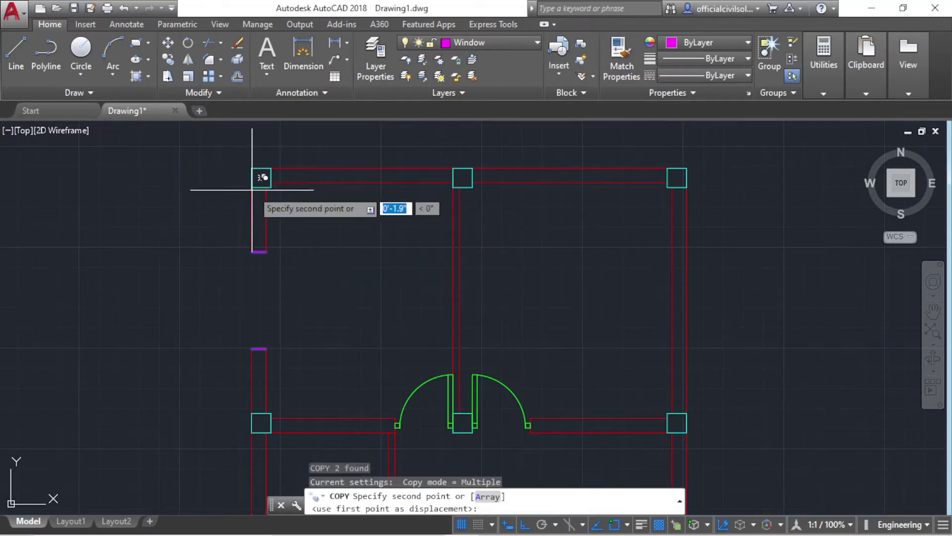
pyautogui.scroll(2, 664, 171)
pyautogui.scroll(2, 664, 169)
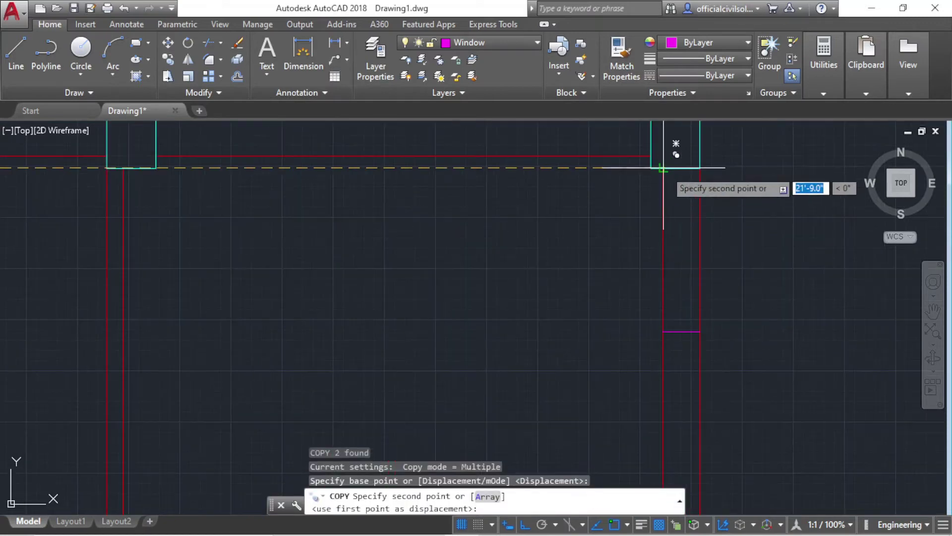
pyautogui.click(664, 169)
pyautogui.press('Escape')
pyautogui.scroll(-3, 580, 205)
pyautogui.scroll(-1, 623, 304)
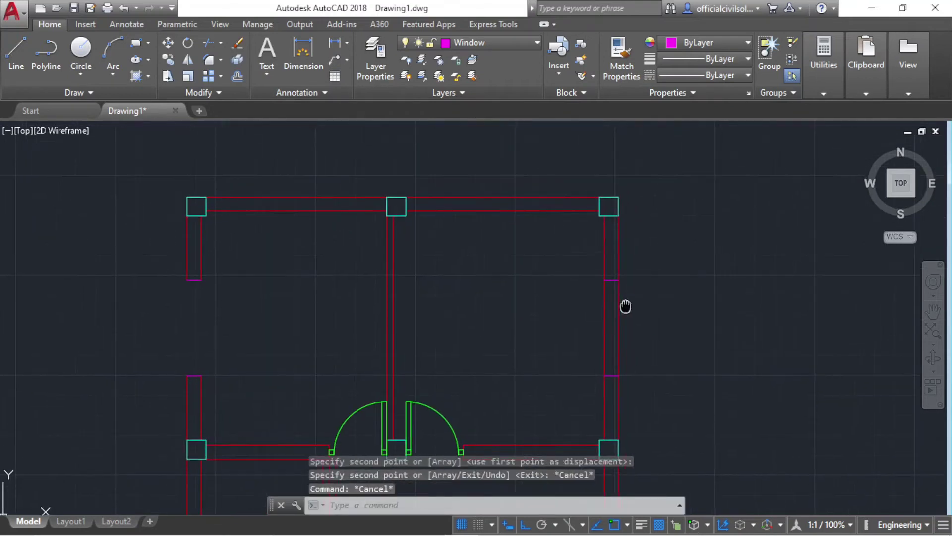
# Trim the right wall lines inside the new window opening
pyautogui.press('Return')
pyautogui.press('Return')
pyautogui.click(631, 336)
pyautogui.click(593, 320)
pyautogui.scroll(-4, 578, 364)
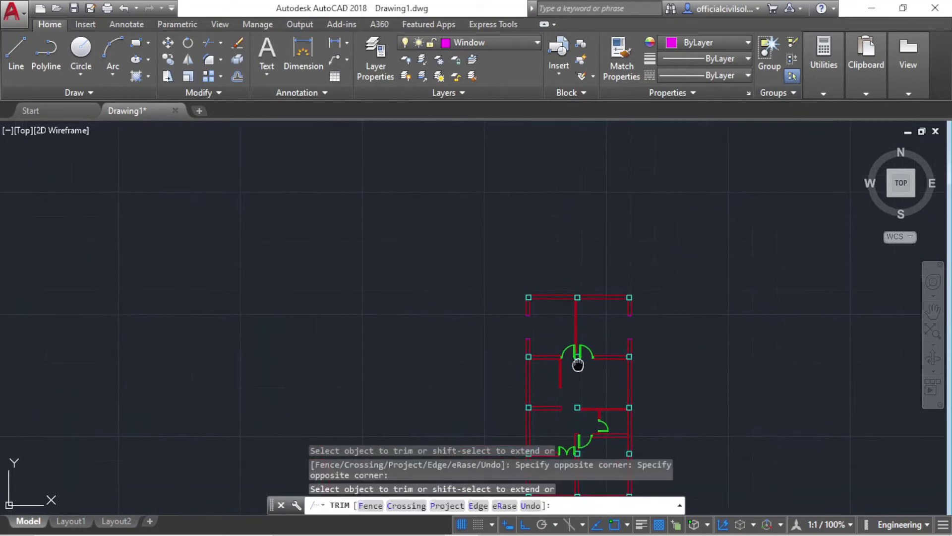
pyautogui.moveTo(577, 363); pyautogui.dragTo(510, 378, button='middle')
pyautogui.scroll(4, 456, 372)
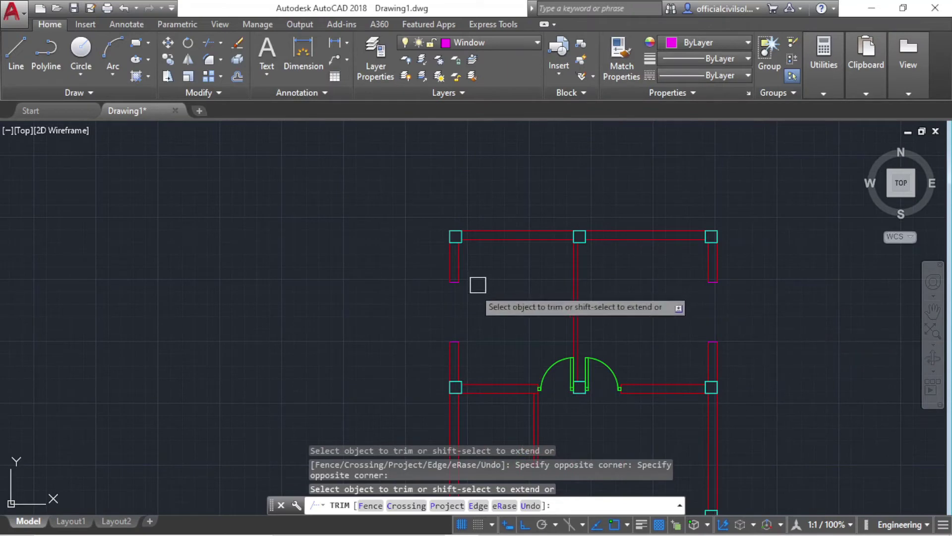
pyautogui.moveTo(417, 343); pyautogui.dragTo(285, 316, button='middle')
pyautogui.scroll(4, 285, 317)
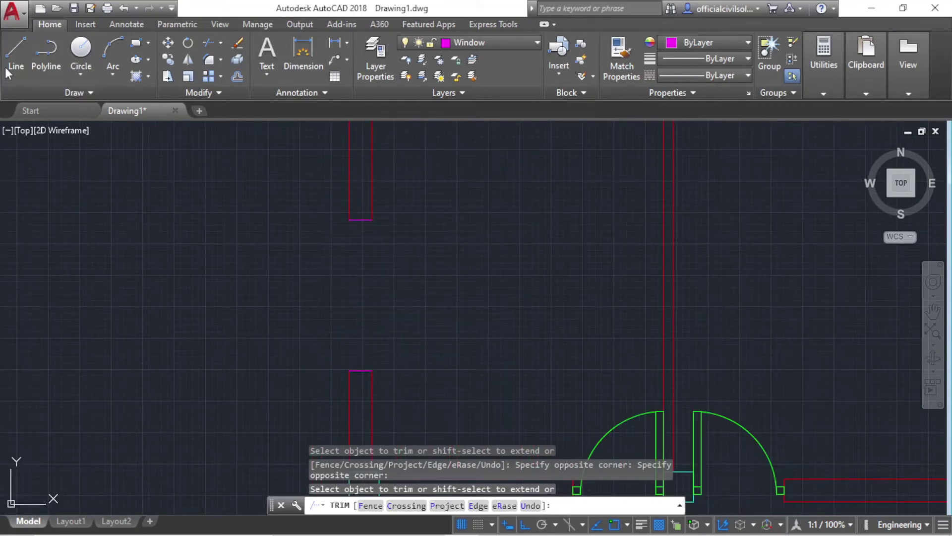
# Draw a line across the left wall opening between the magenta corners
pyautogui.click(27, 66)
pyautogui.scroll(2, 393, 315)
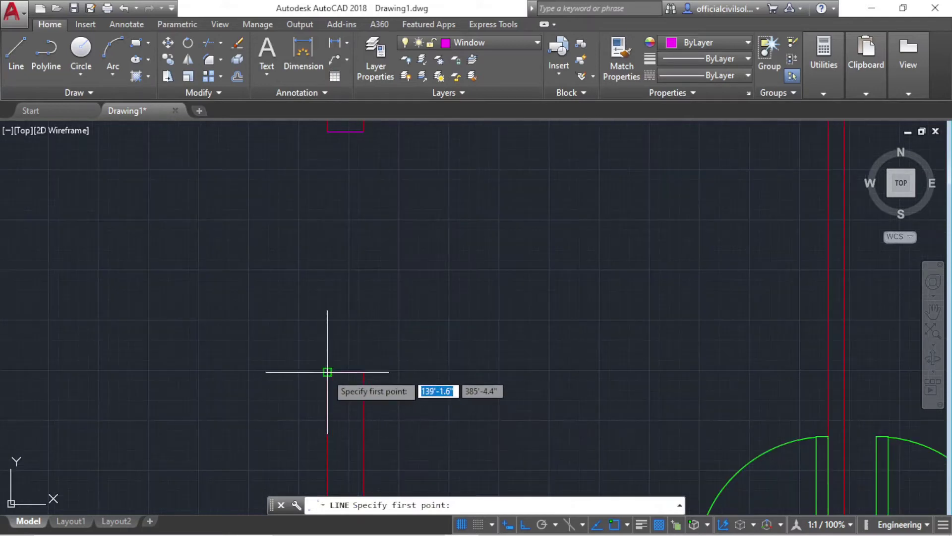
pyautogui.scroll(-2, 330, 370)
pyautogui.click(326, 377)
pyautogui.click(326, 227)
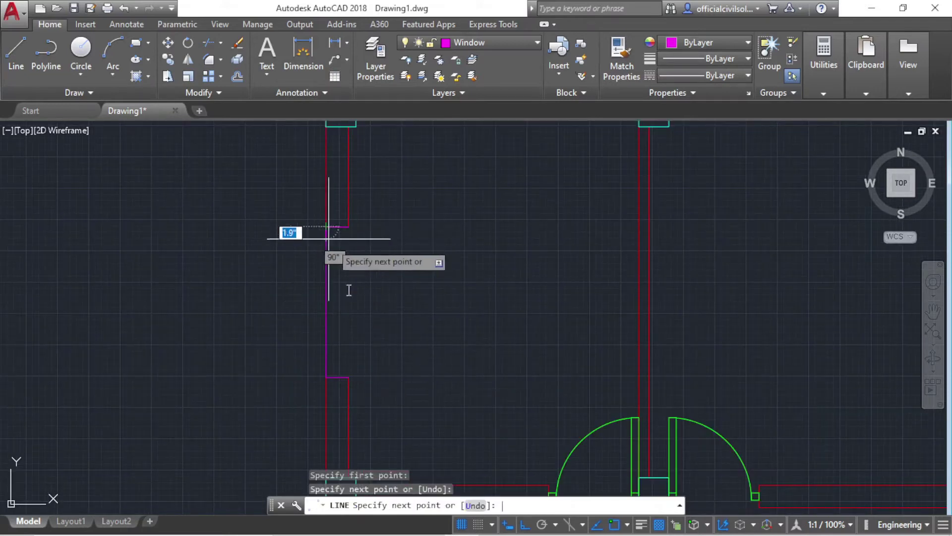
pyautogui.press('Return')
pyautogui.press('Return')
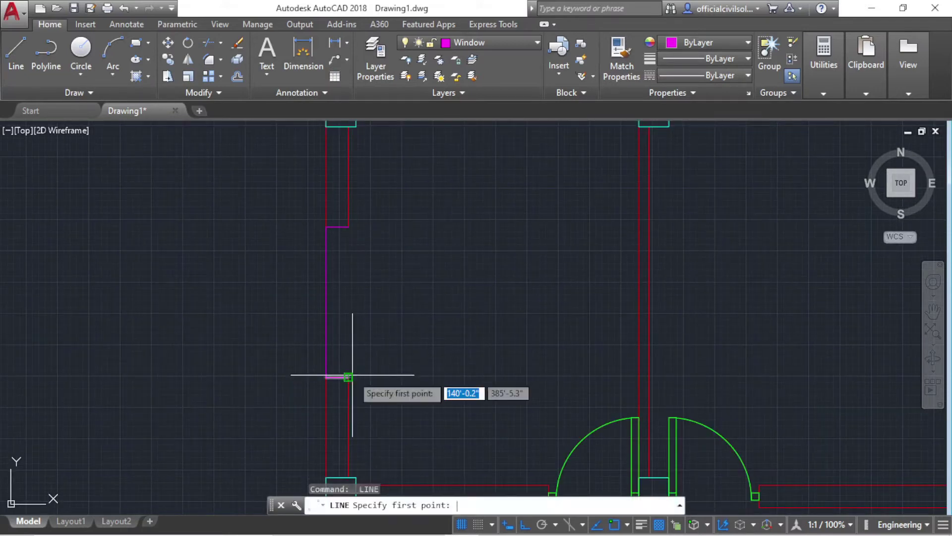
pyautogui.click(349, 377)
pyautogui.scroll(2, 342, 218)
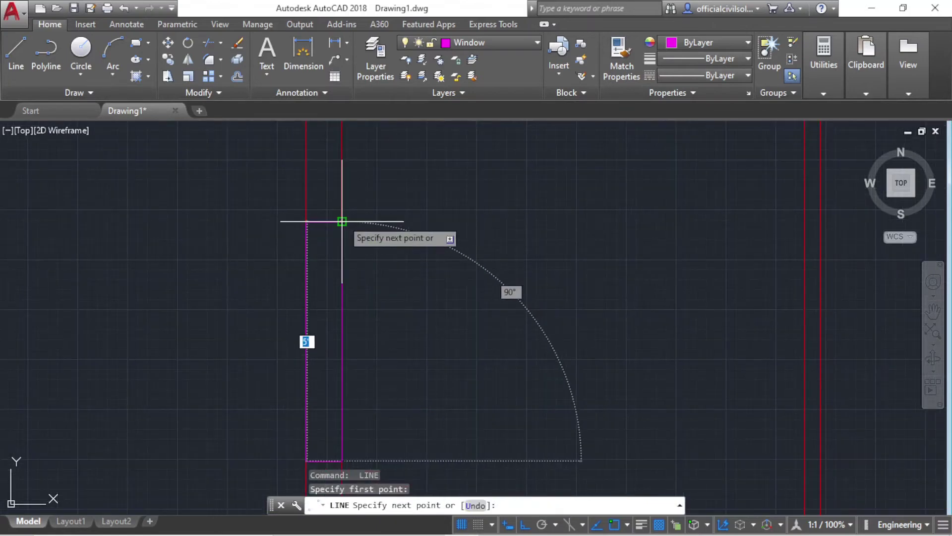
pyautogui.press('Escape')
# Offset the opening line by 3 twice to create parallel glazing lines
pyautogui.press('Return')
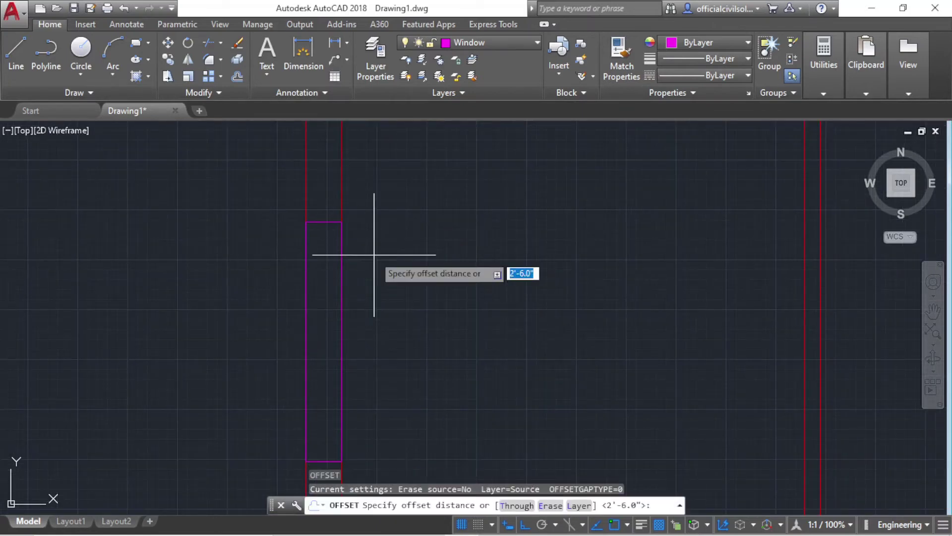
pyautogui.write('3')
pyautogui.press('Return')
pyautogui.click(301, 291)
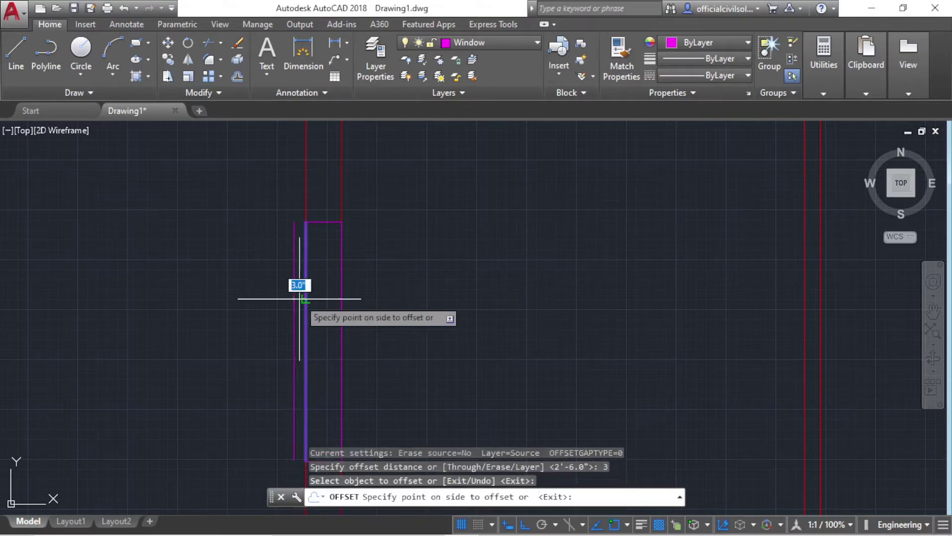
pyautogui.click(314, 298)
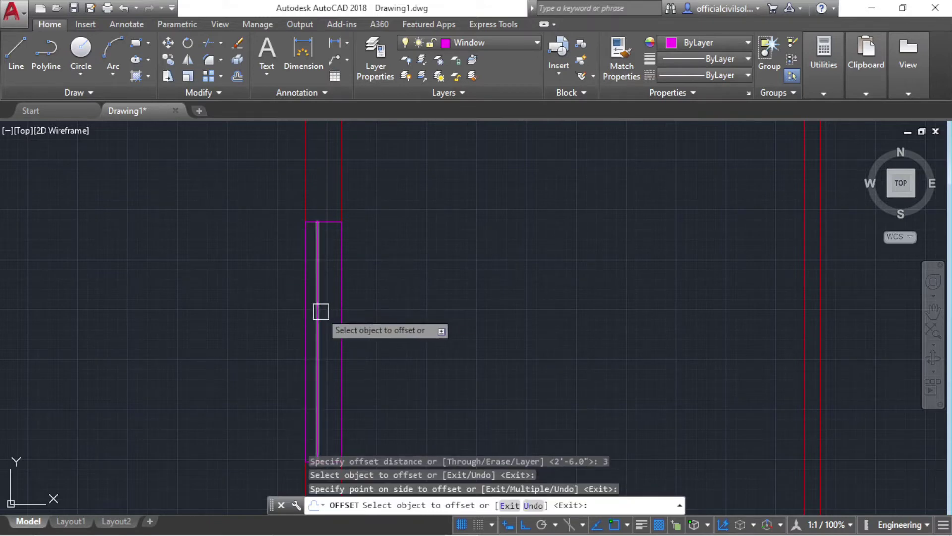
pyautogui.click(321, 311)
pyautogui.press('Escape')
# Copy the four window lines into the right wall opening
pyautogui.click(355, 316)
pyautogui.click(265, 300)
pyautogui.write('c')
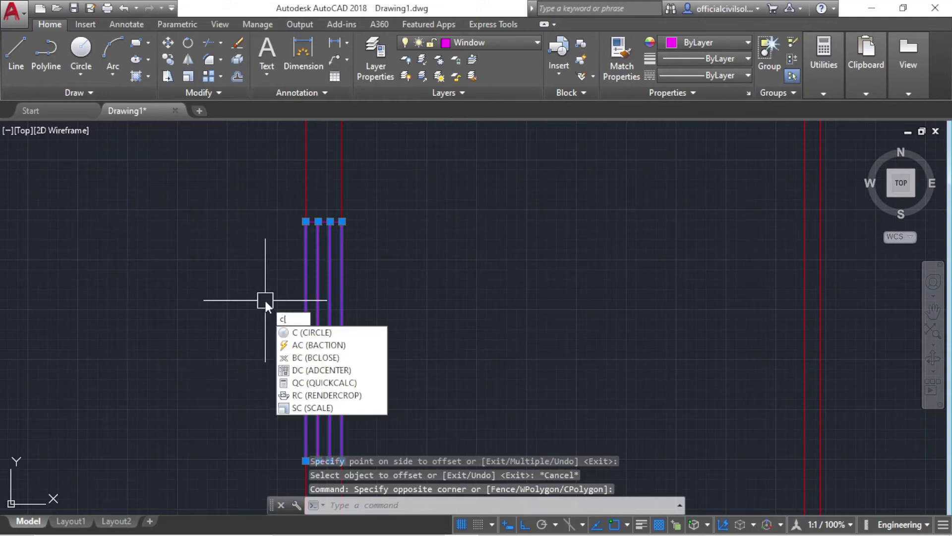
pyautogui.write('p')
pyautogui.press('Return')
pyautogui.scroll(5, 319, 219)
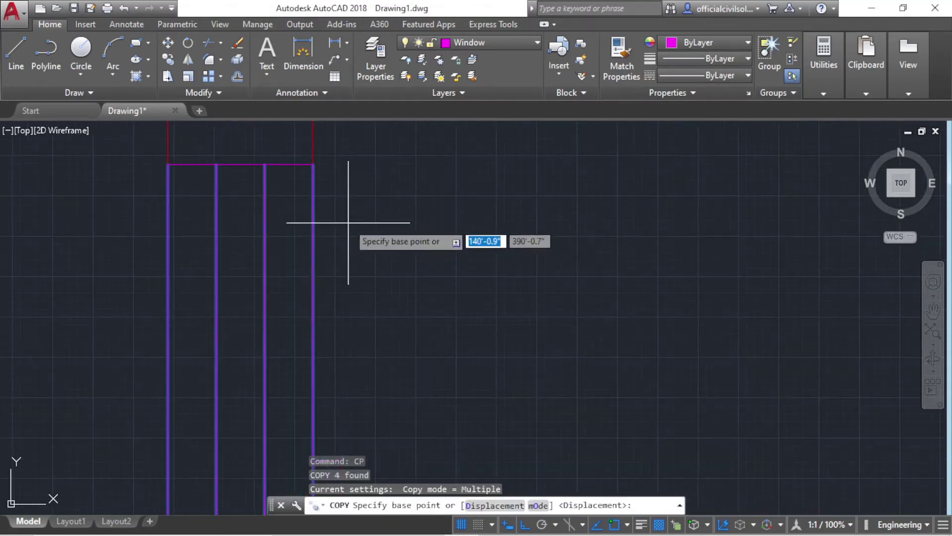
pyautogui.click(168, 164)
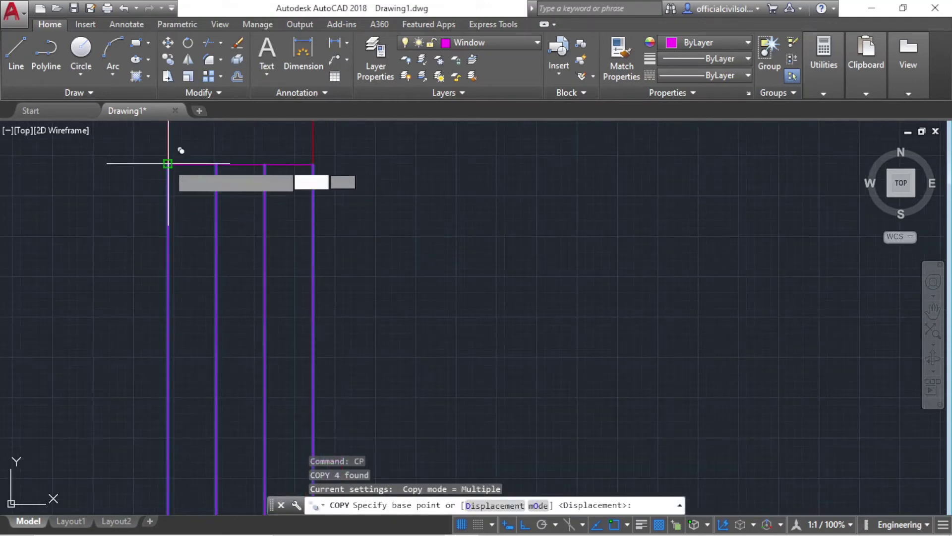
pyautogui.scroll(-6, 124, 171)
pyautogui.scroll(-3, 124, 174)
pyautogui.scroll(5, 288, 162)
pyautogui.scroll(2, 347, 156)
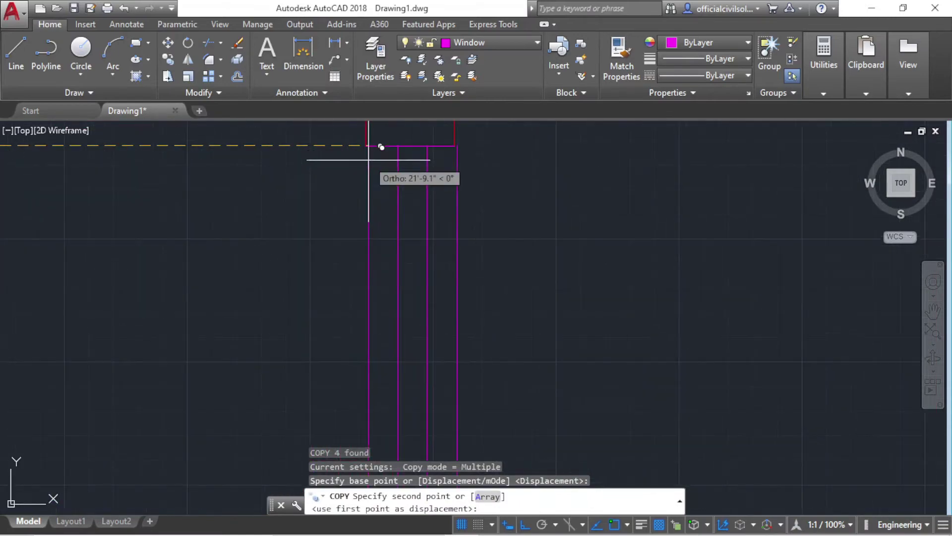
pyautogui.click(498, 145)
pyautogui.press('Escape')
pyautogui.scroll(-3, 489, 214)
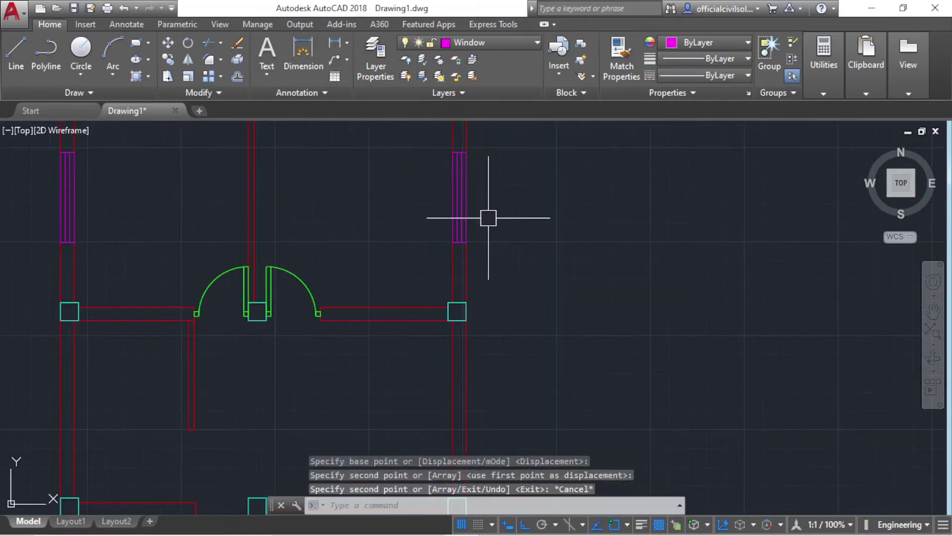
pyautogui.scroll(-2, 472, 254)
pyautogui.scroll(4, 338, 194)
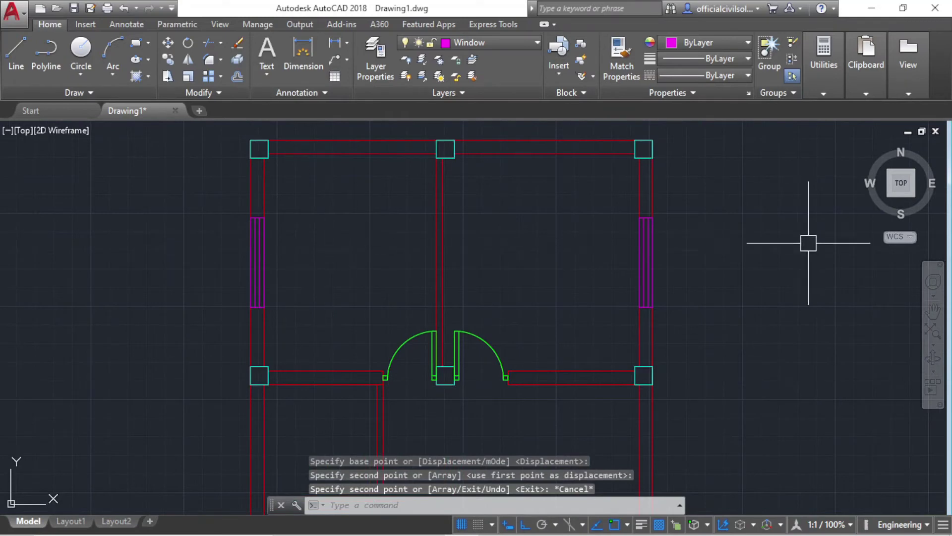
pyautogui.scroll(2, 455, 219)
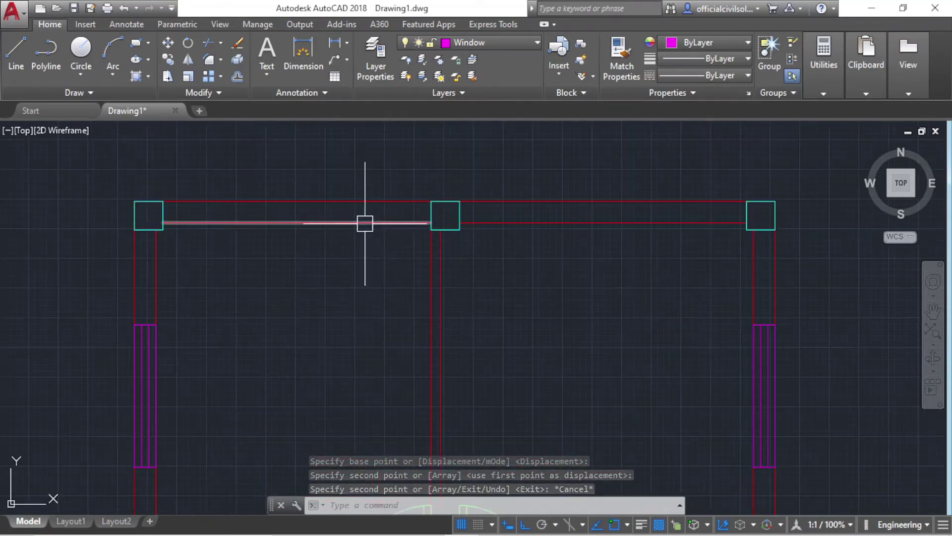
pyautogui.scroll(-2, 347, 213)
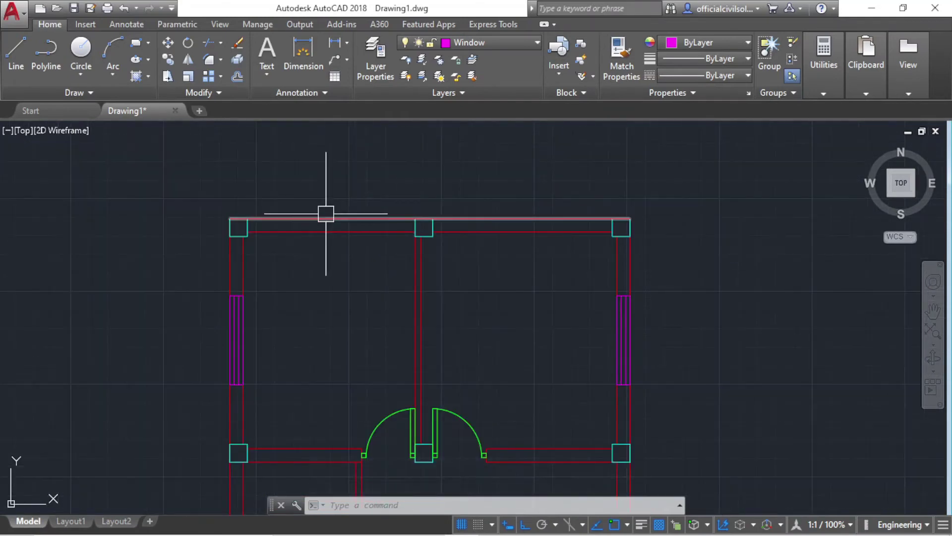
pyautogui.scroll(2, 307, 248)
pyautogui.scroll(4, 342, 223)
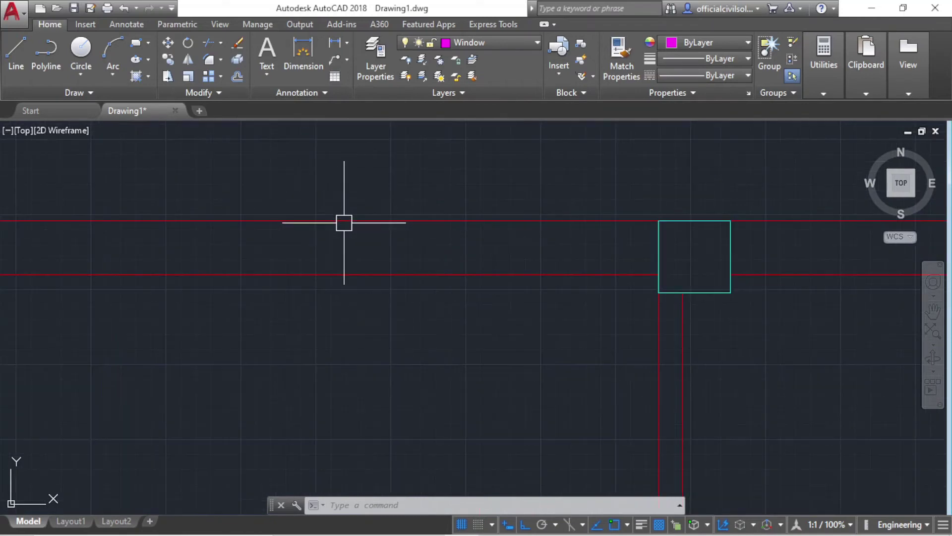
# Draw a short magenta line across the top wall
pyautogui.click(8, 66)
pyautogui.scroll(-4, 325, 298)
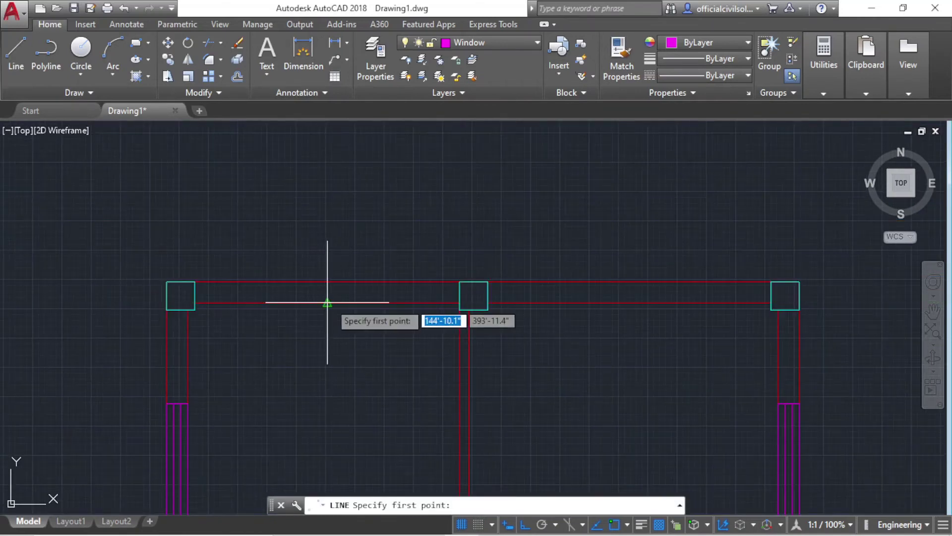
pyautogui.click(328, 302)
pyautogui.click(327, 281)
pyautogui.press('Escape')
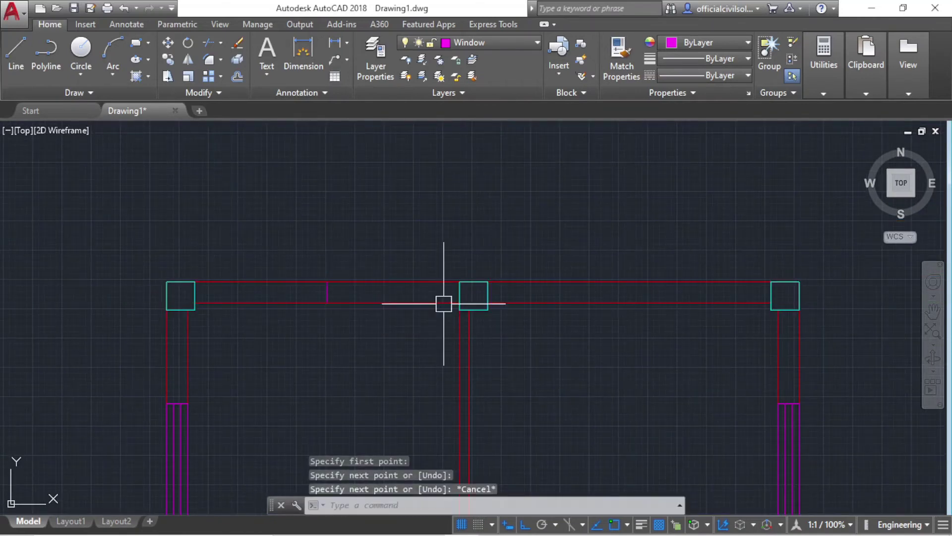
pyautogui.scroll(2, 357, 300)
pyautogui.scroll(2, 322, 288)
pyautogui.scroll(-2, 318, 285)
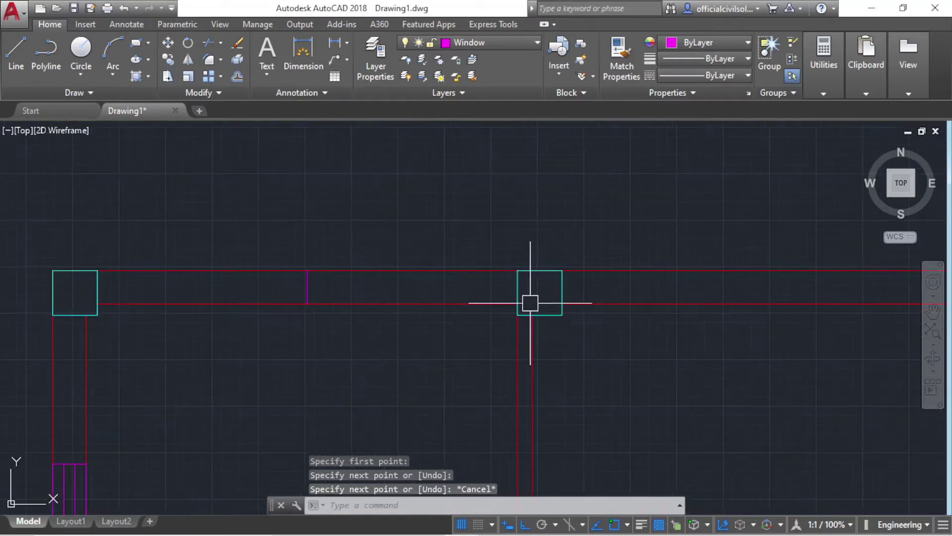
pyautogui.moveTo(530, 303); pyautogui.dragTo(332, 311, button='middle')
pyautogui.press('Return')
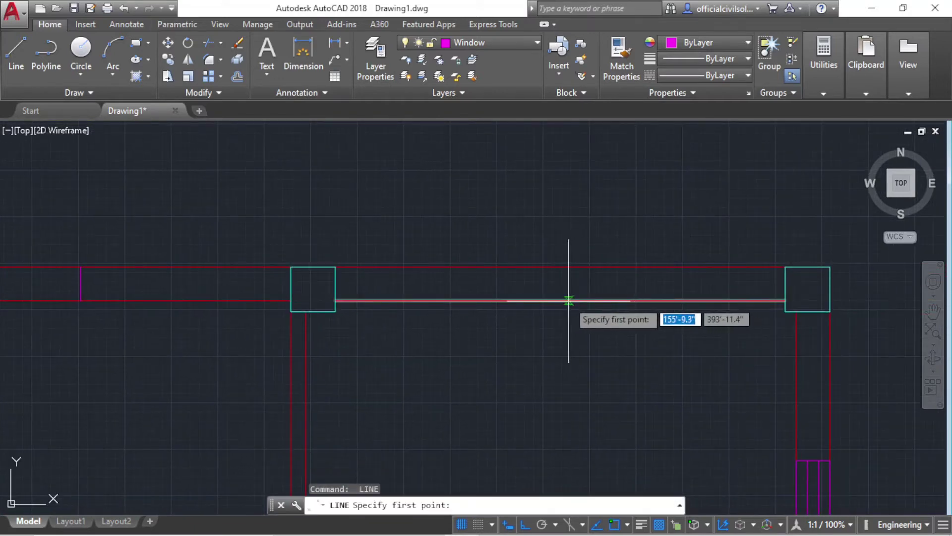
pyautogui.click(561, 301)
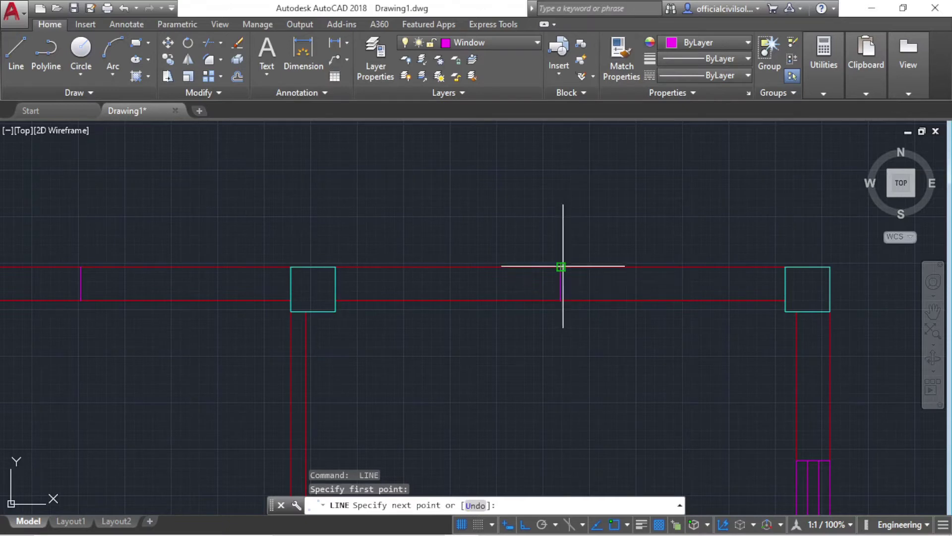
pyautogui.scroll(-3, 642, 297)
pyautogui.scroll(3, 553, 283)
pyautogui.press('Escape')
pyautogui.moveTo(455, 305); pyautogui.dragTo(436, 314, button='middle')
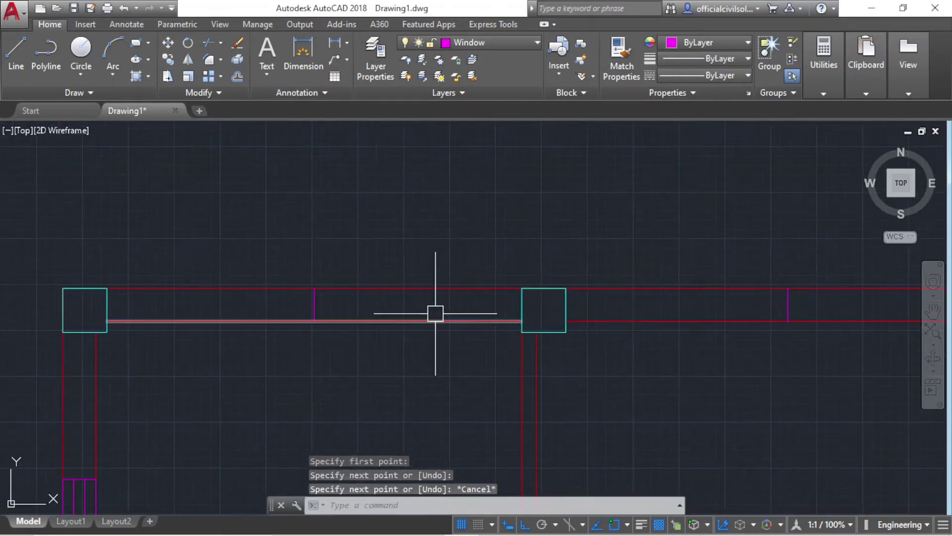
pyautogui.scroll(-5, 323, 270)
pyautogui.scroll(2, 317, 283)
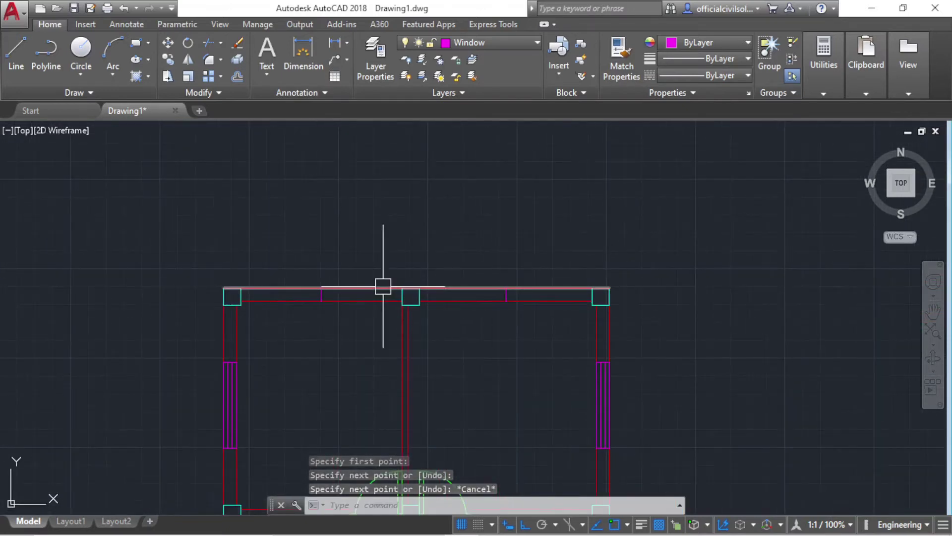
# Offset the top-wall mark 2'6 to each side
pyautogui.write('o')
pyautogui.press('Return')
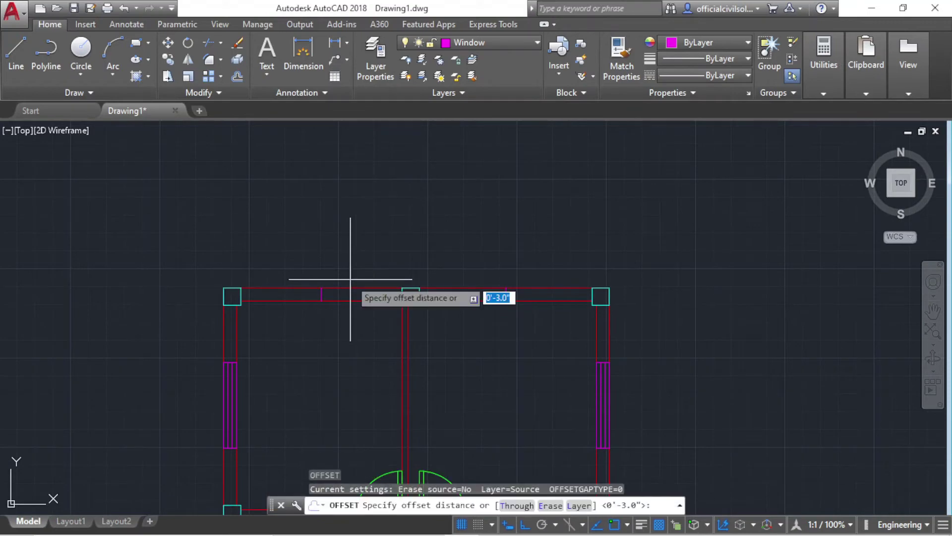
pyautogui.write('2')
pyautogui.write("'6")
pyautogui.press('Return')
pyautogui.scroll(6, 323, 295)
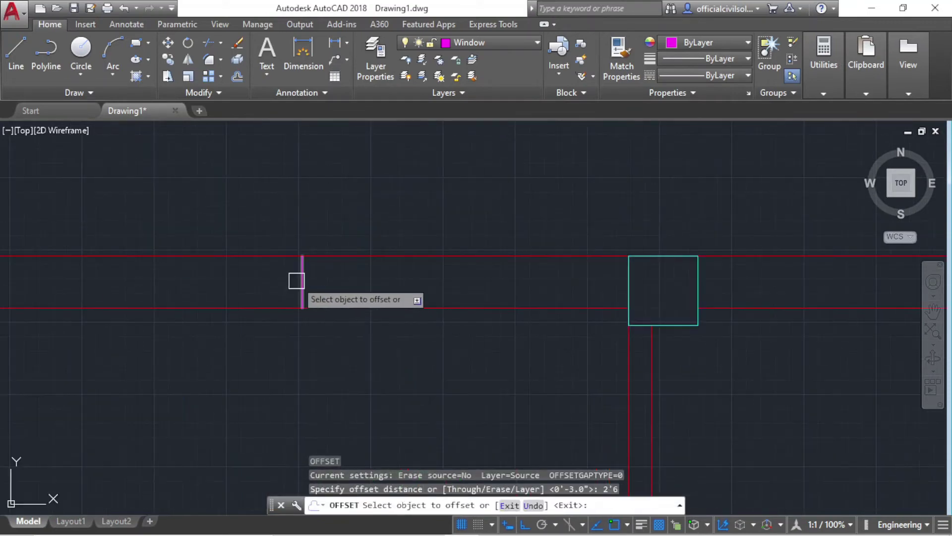
pyautogui.click(297, 281)
pyautogui.click(174, 282)
pyautogui.click(304, 283)
pyautogui.click(351, 282)
# Offset a mark again for the opening between the right columns and delete the extra line
pyautogui.scroll(-4, 213, 293)
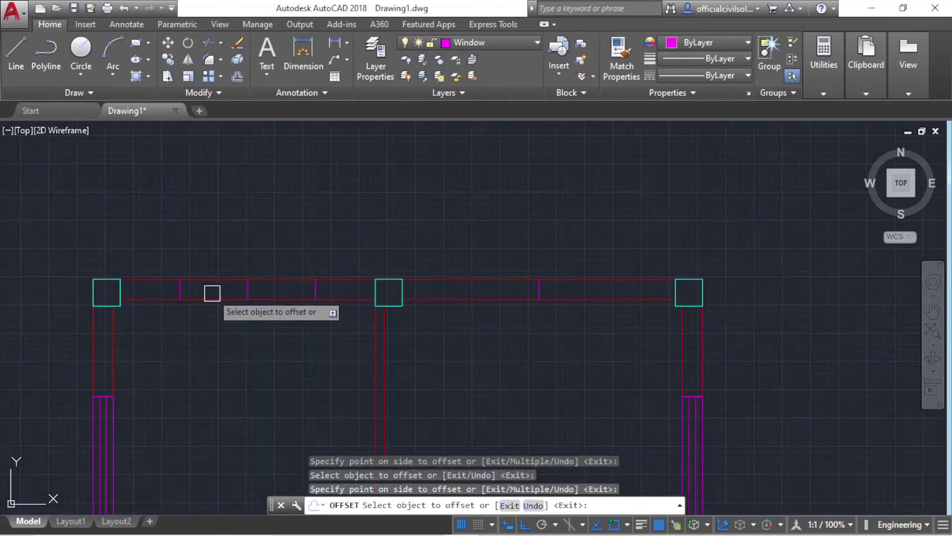
pyautogui.moveTo(59, 298); pyautogui.dragTo(476, 296, button='middle')
pyautogui.scroll(2, 359, 278)
pyautogui.scroll(2, 385, 287)
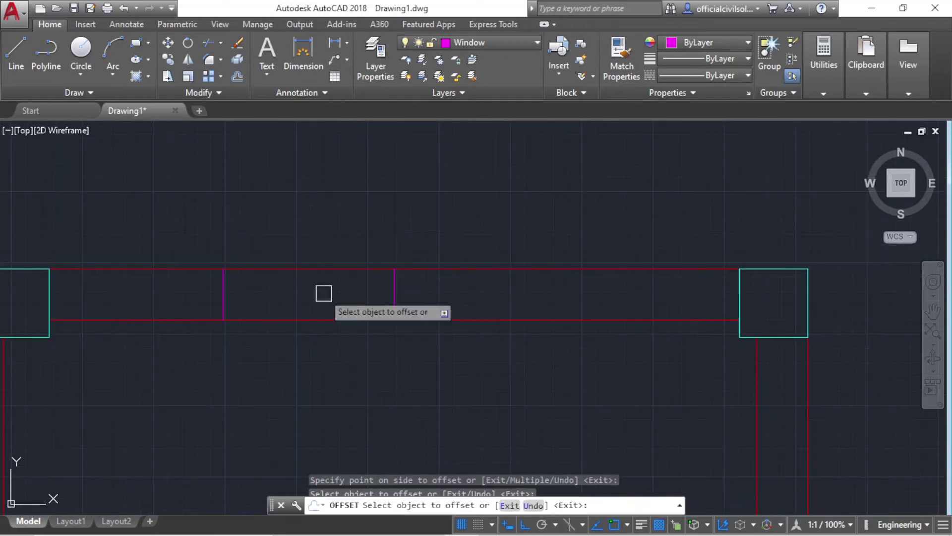
pyautogui.click(394, 290)
pyautogui.click(404, 308)
pyautogui.press('Escape')
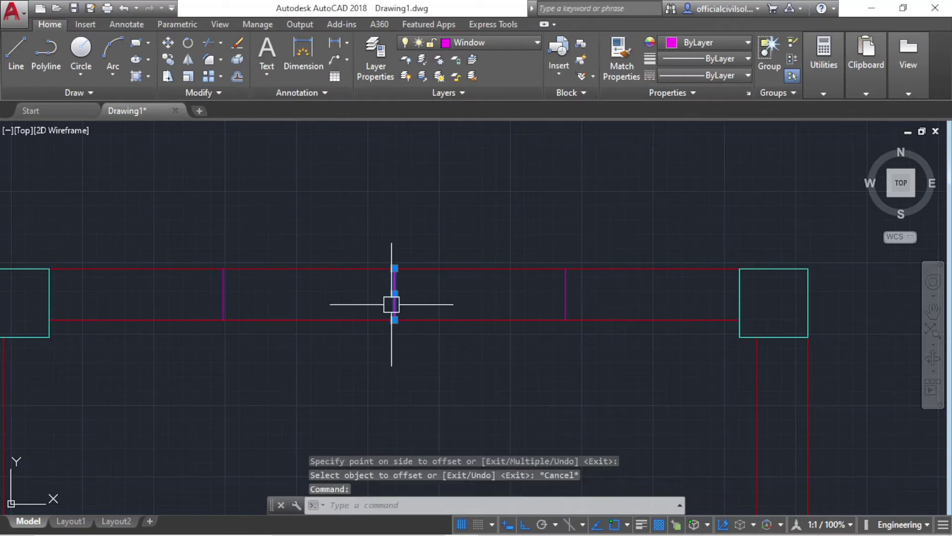
pyautogui.press('Delete')
pyautogui.scroll(-3, 377, 300)
pyautogui.scroll(3, 273, 302)
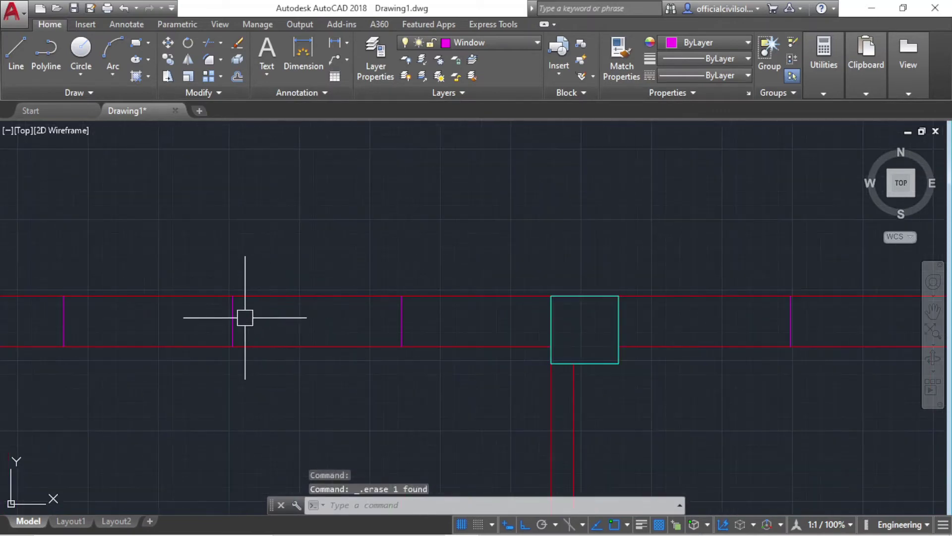
# Erase the extra magenta line and trim the beam lines left of the top column
pyautogui.click(232, 321)
pyautogui.press('Delete')
pyautogui.write('tr')
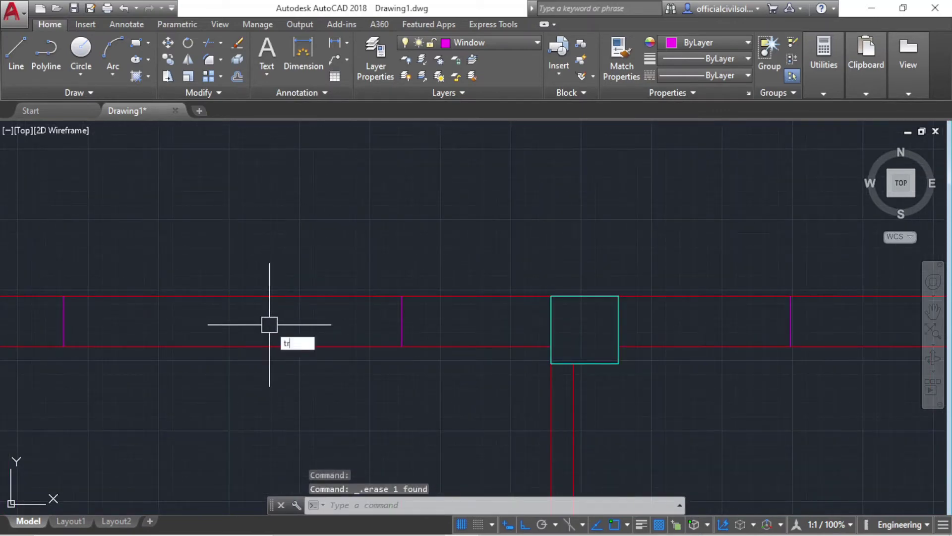
pyautogui.press('Return')
pyautogui.press('Return')
pyautogui.click(285, 385)
pyautogui.click(240, 262)
pyautogui.scroll(-4, 198, 261)
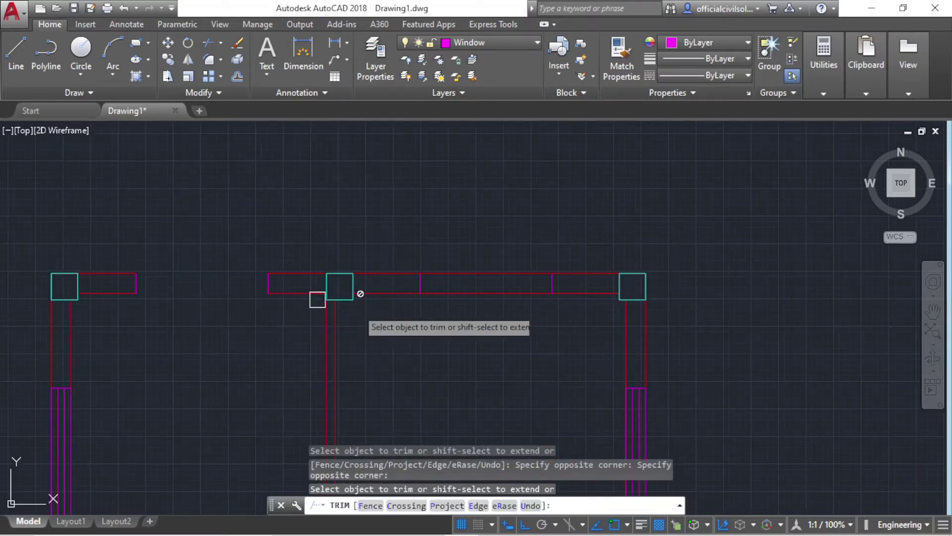
pyautogui.scroll(2, 449, 295)
# Trim the beam lines out of the top opening between the columns
pyautogui.click(548, 304)
pyautogui.click(504, 229)
pyautogui.scroll(-6, 504, 230)
pyautogui.moveTo(531, 265); pyautogui.dragTo(531, 311, button='middle')
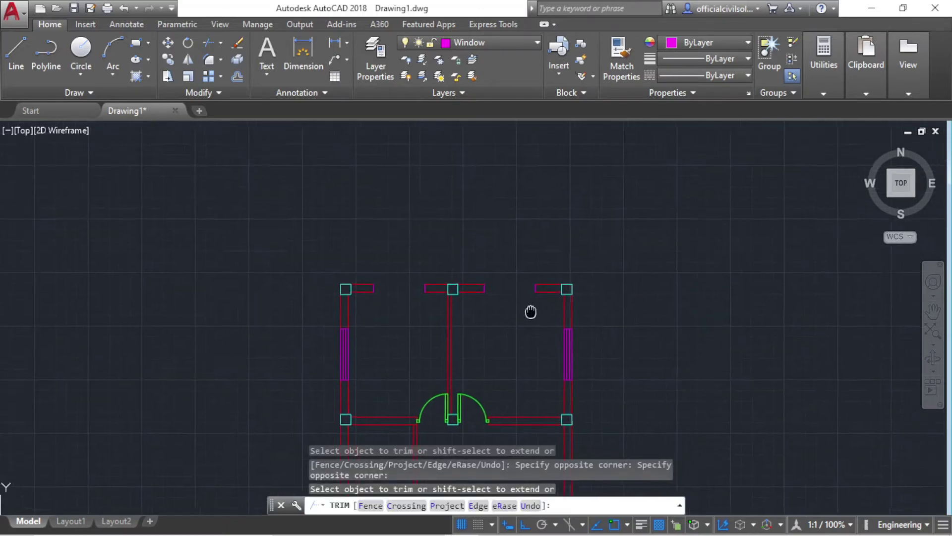
pyautogui.scroll(2, 387, 251)
pyautogui.scroll(4, 276, 298)
pyautogui.moveTo(276, 297)
pyautogui.mouseDown(button='middle')
pyautogui.moveTo(432, 341)
pyautogui.moveTo(428, 348)
pyautogui.mouseUp(button='middle')
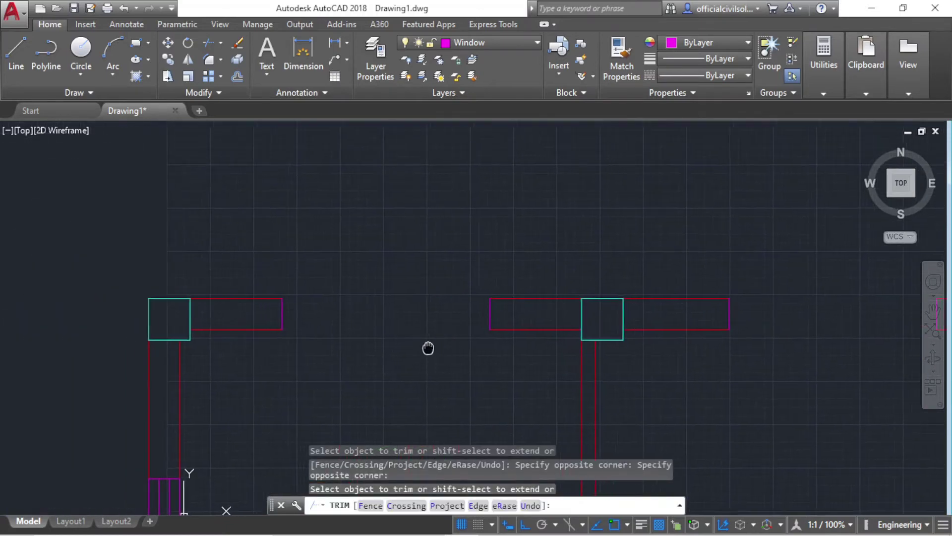
# Draw magenta lines spanning the top openings from beam end to beam end
pyautogui.click(16, 52)
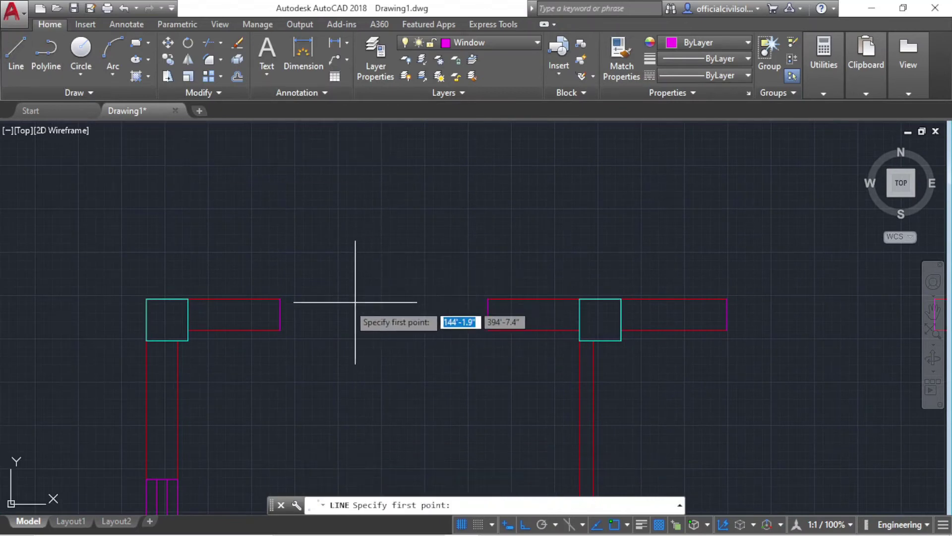
pyautogui.scroll(2, 327, 301)
pyautogui.click(255, 287)
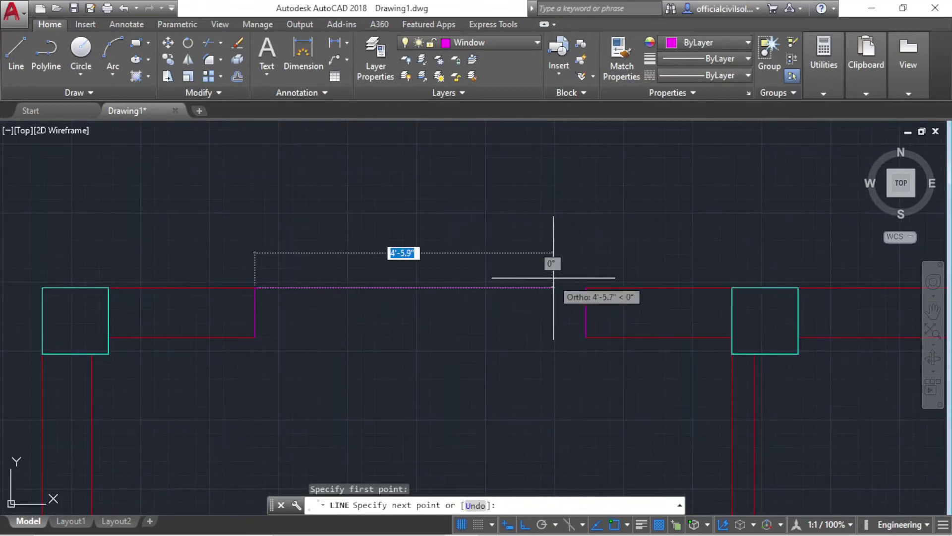
pyautogui.scroll(-5, 547, 284)
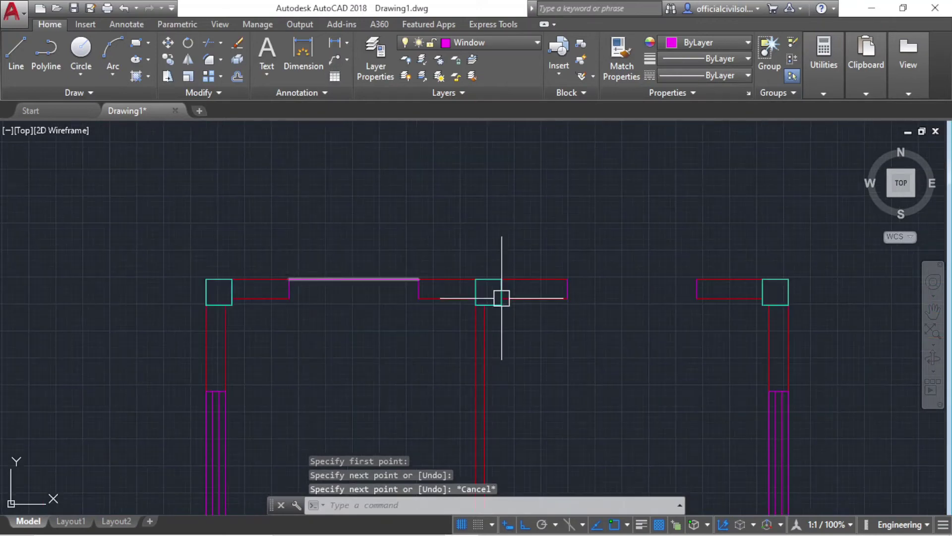
pyautogui.scroll(3, 561, 285)
pyautogui.scroll(2, 429, 289)
pyautogui.write('l')
pyautogui.press('Return')
pyautogui.click(383, 288)
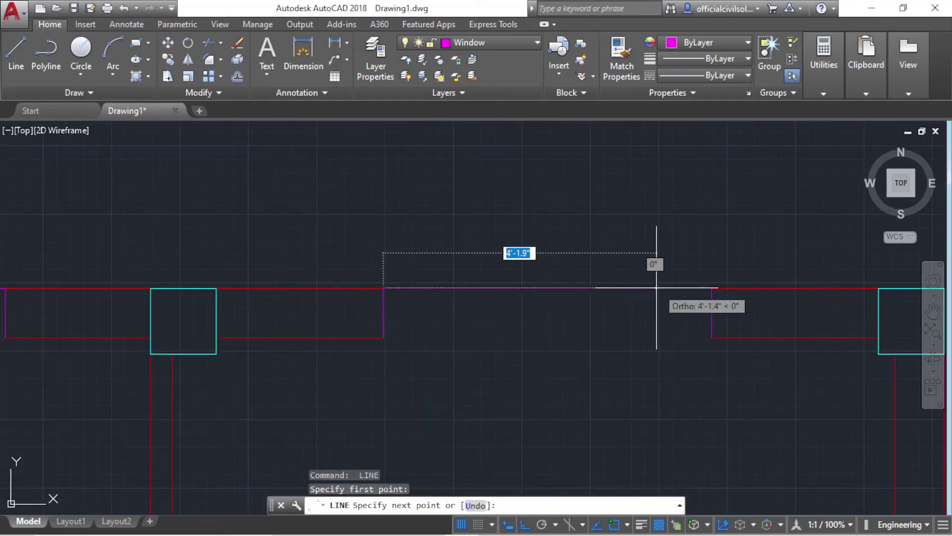
pyautogui.click(711, 288)
pyautogui.press('Escape')
pyautogui.scroll(-4, 768, 287)
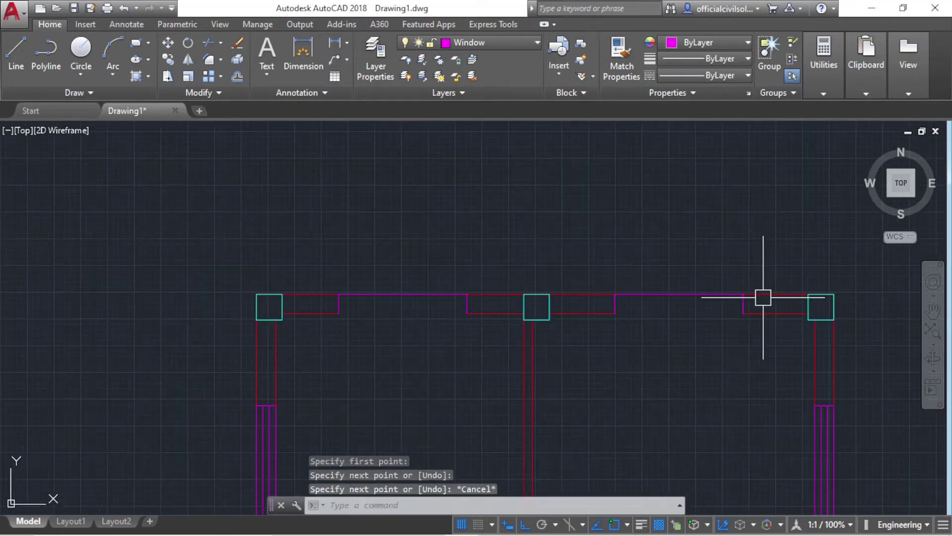
pyautogui.write('o')
pyautogui.press('Return')
# Offset each top opening's magenta line by 3 to form parallel window lines
pyautogui.write('3')
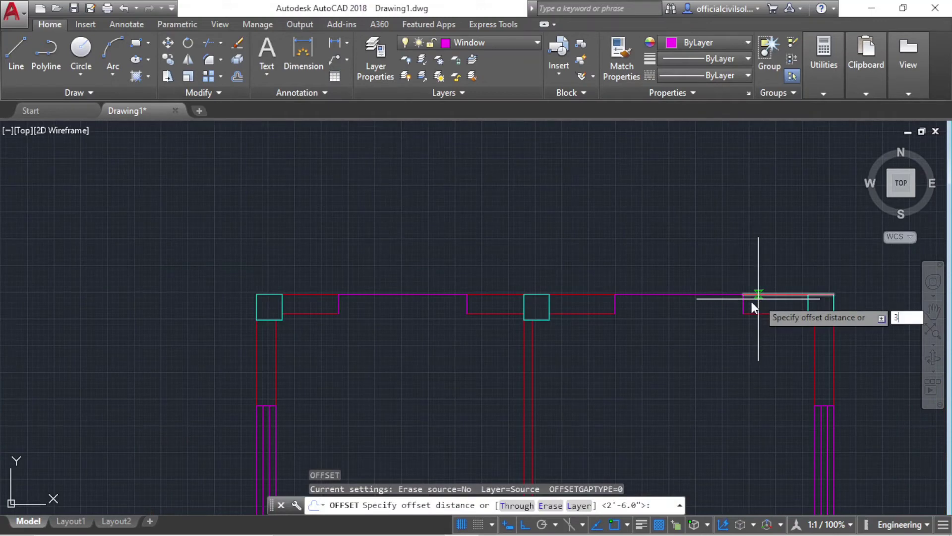
pyautogui.press('Return')
pyautogui.click(427, 296)
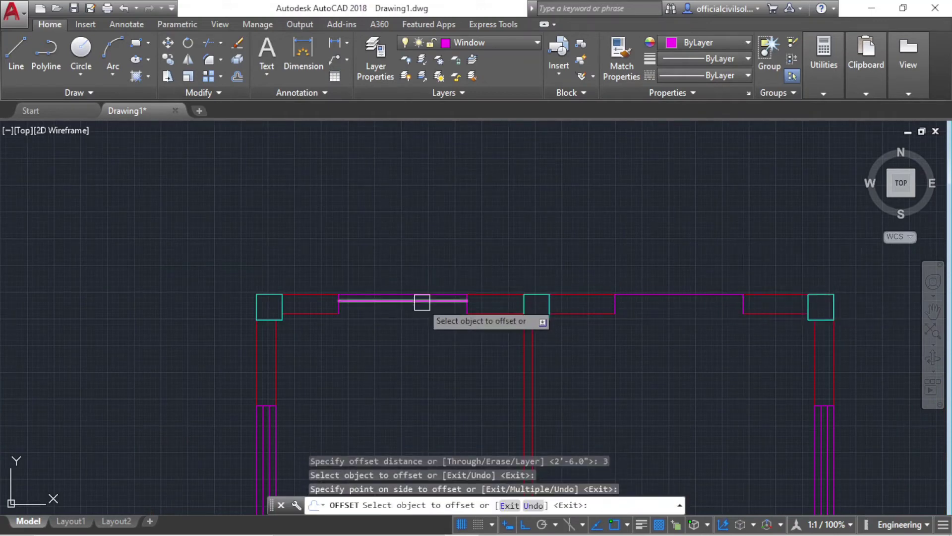
pyautogui.click(417, 300)
pyautogui.click(419, 315)
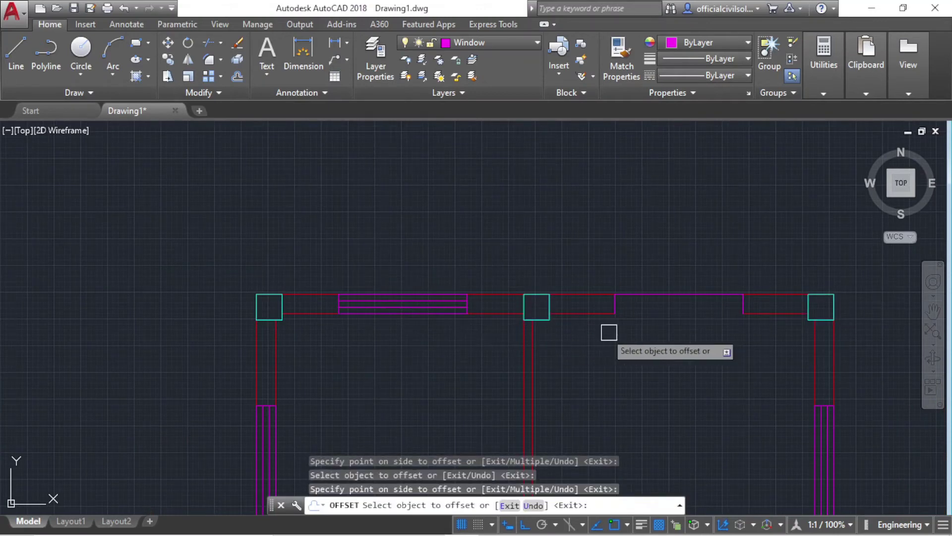
pyautogui.moveTo(678, 300); pyautogui.dragTo(596, 311, button='middle')
pyautogui.click(591, 306)
pyautogui.click(587, 317)
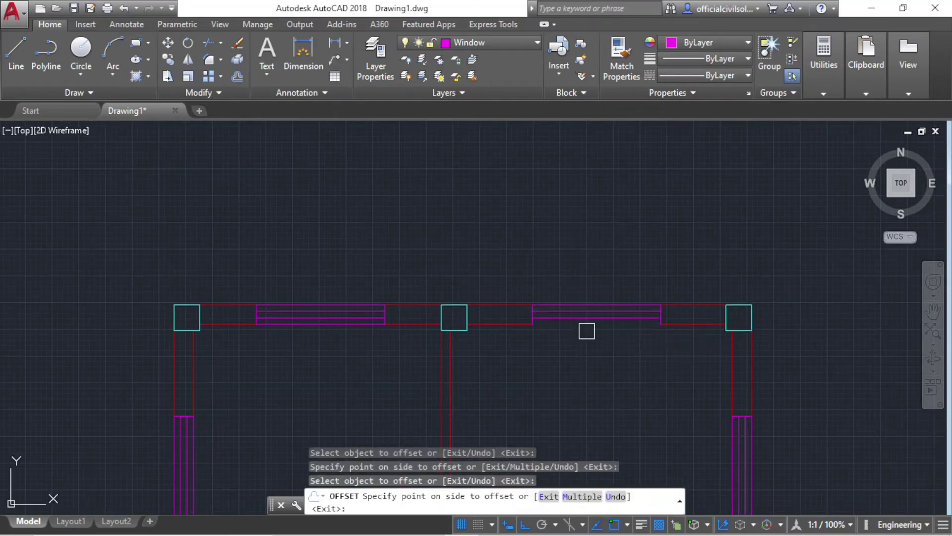
# Pan and zoom across the plan to bring the right-hand wall into view
pyautogui.scroll(-4, 579, 338)
pyautogui.moveTo(578, 340); pyautogui.dragTo(542, 272, button='middle')
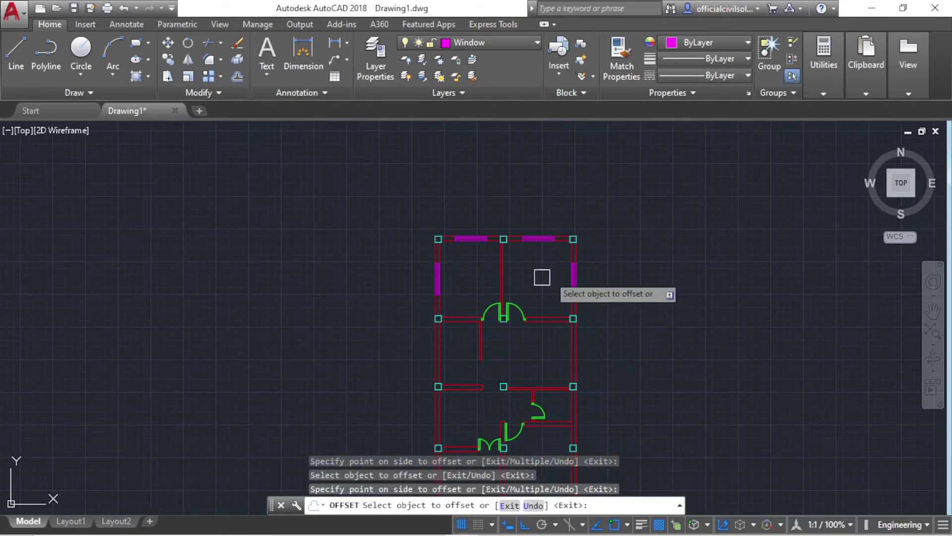
pyautogui.scroll(3, 534, 264)
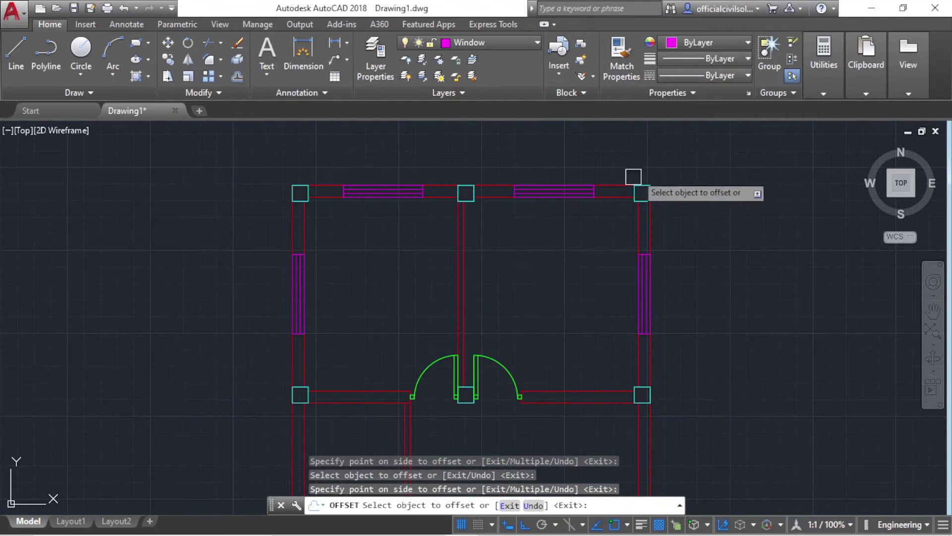
pyautogui.scroll(-2, 691, 270)
pyautogui.moveTo(660, 316)
pyautogui.mouseDown(button='middle')
pyautogui.moveTo(642, 317)
pyautogui.moveTo(557, 213)
pyautogui.mouseUp(button='middle')
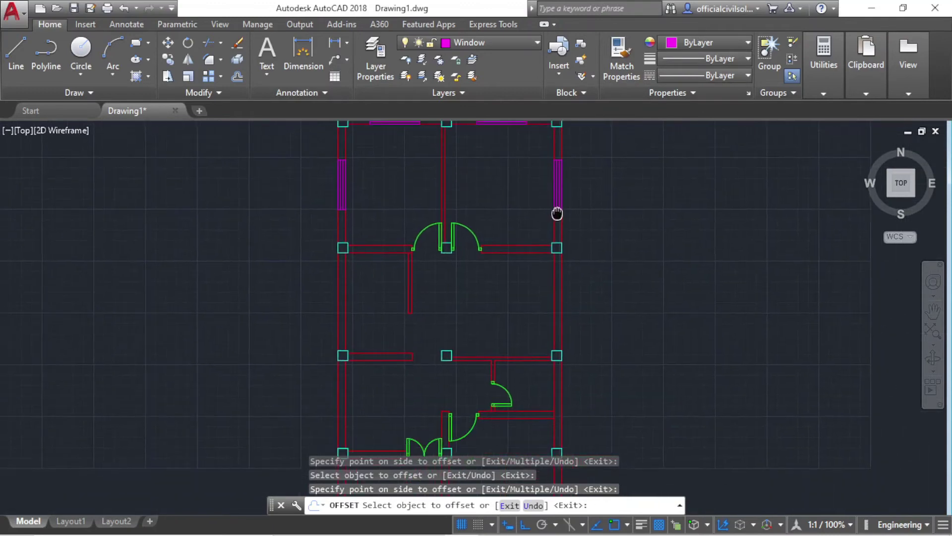
pyautogui.moveTo(574, 329); pyautogui.dragTo(525, 357, button='middle')
pyautogui.scroll(3, 495, 272)
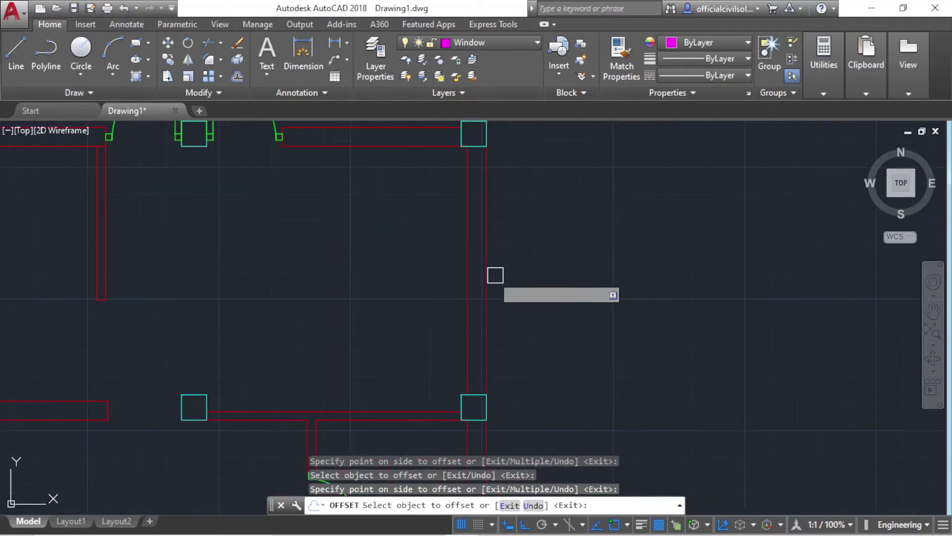
pyautogui.scroll(-3, 455, 278)
pyautogui.moveTo(455, 278); pyautogui.dragTo(496, 339, button='middle')
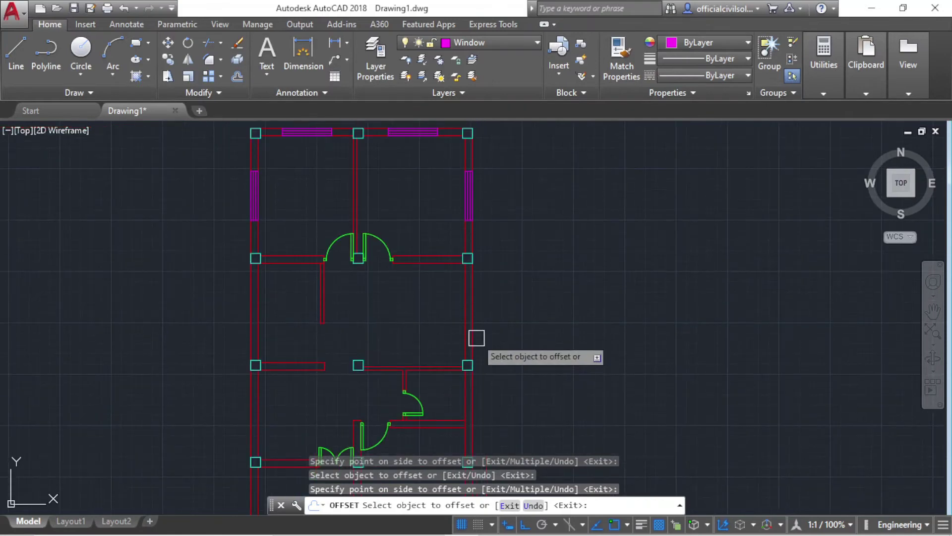
pyautogui.scroll(2, 478, 333)
# Draw a magenta line across the right-hand wall from inner to outer face
pyautogui.click(13, 57)
pyautogui.scroll(2, 383, 334)
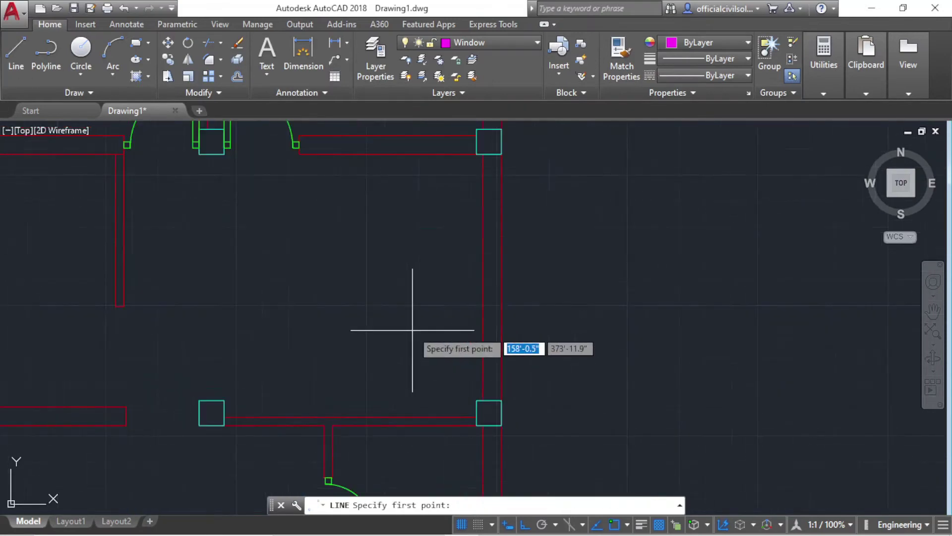
pyautogui.scroll(2, 493, 272)
pyautogui.click(496, 259)
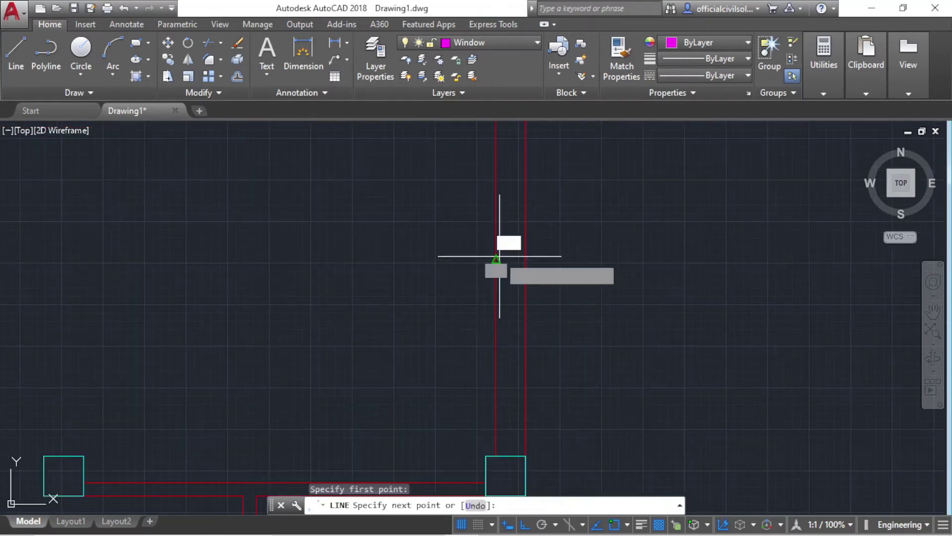
pyautogui.scroll(4, 525, 259)
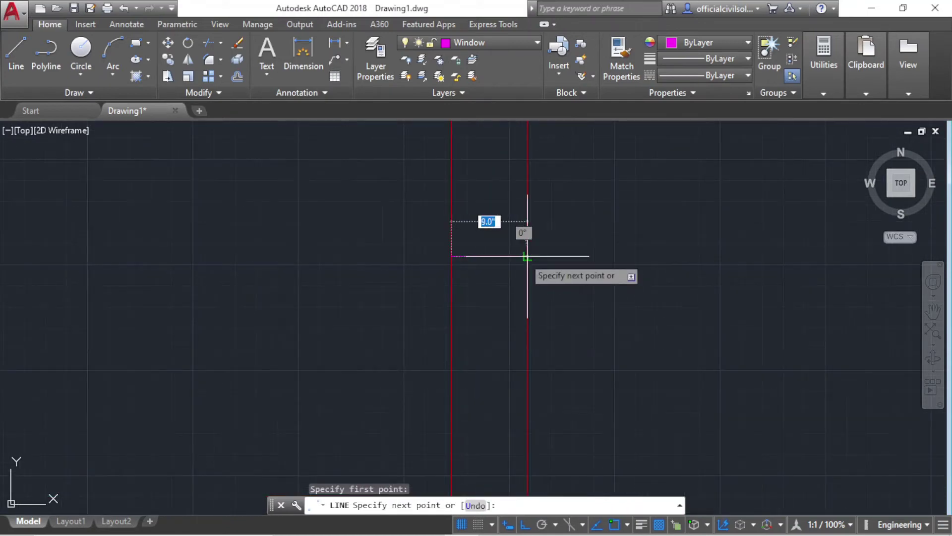
pyautogui.click(527, 257)
pyautogui.press('Escape')
# Offset the new wall line 2'6 upward
pyautogui.write('o')
pyautogui.press('Return')
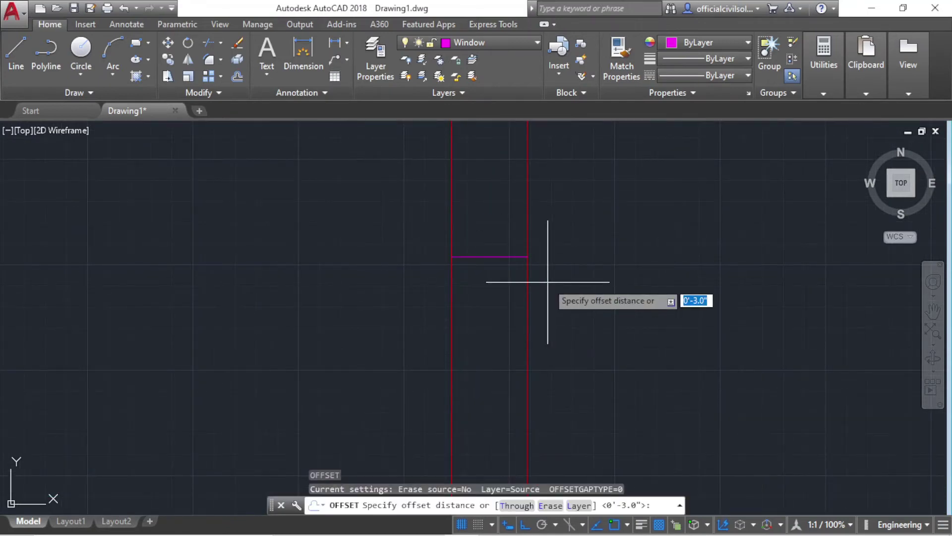
pyautogui.press('Return')
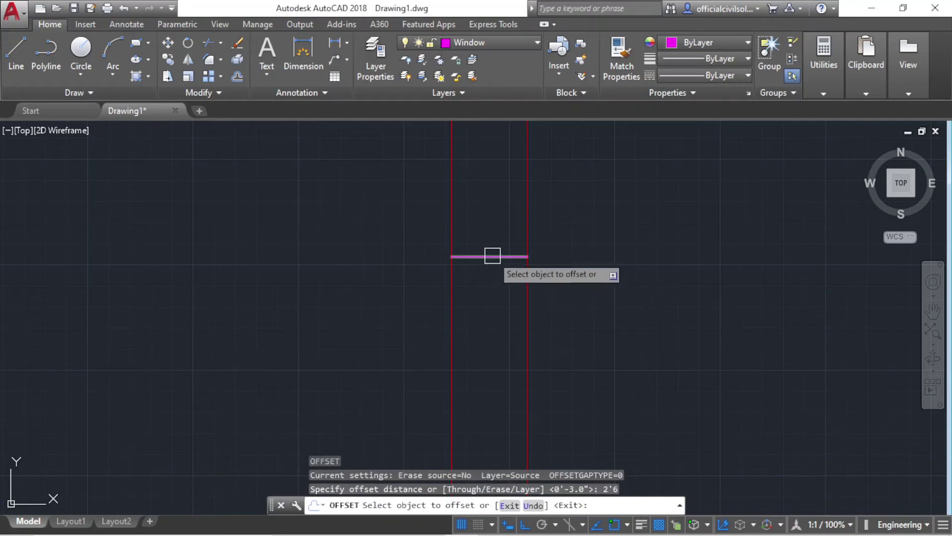
pyautogui.click(491, 255)
pyautogui.click(491, 164)
pyautogui.scroll(-2, 499, 252)
pyautogui.scroll(-6, 499, 252)
pyautogui.scroll(4, 501, 298)
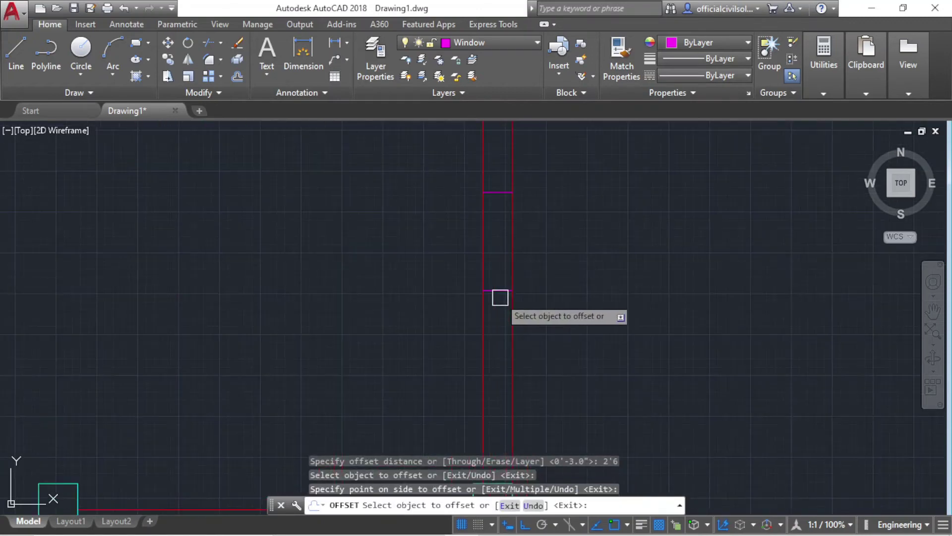
# Add a second 2'6 offset below and erase the middle magenta line
pyautogui.click(500, 291)
pyautogui.click(510, 359)
pyautogui.press('Escape')
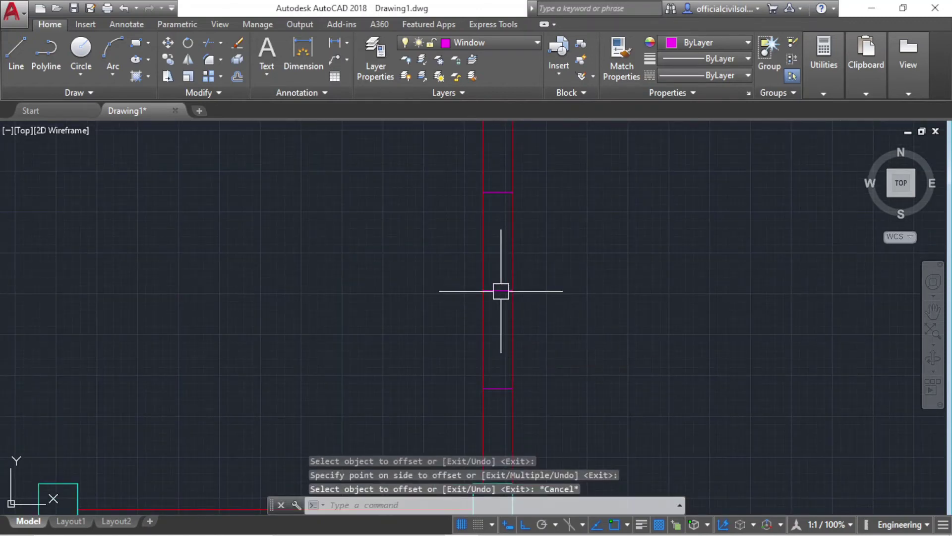
pyautogui.click(501, 291)
pyautogui.press('Delete')
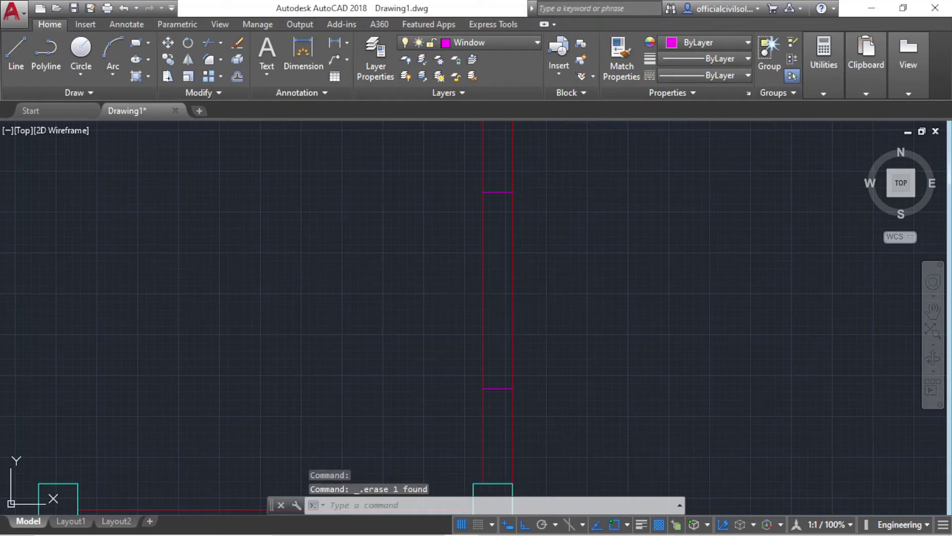
# Trim the right wall lines between the two magenta lines to open the wall
pyautogui.write('tr')
pyautogui.press('Return')
pyautogui.click(570, 298)
pyautogui.click(436, 284)
pyautogui.press('Escape')
pyautogui.press('Escape')
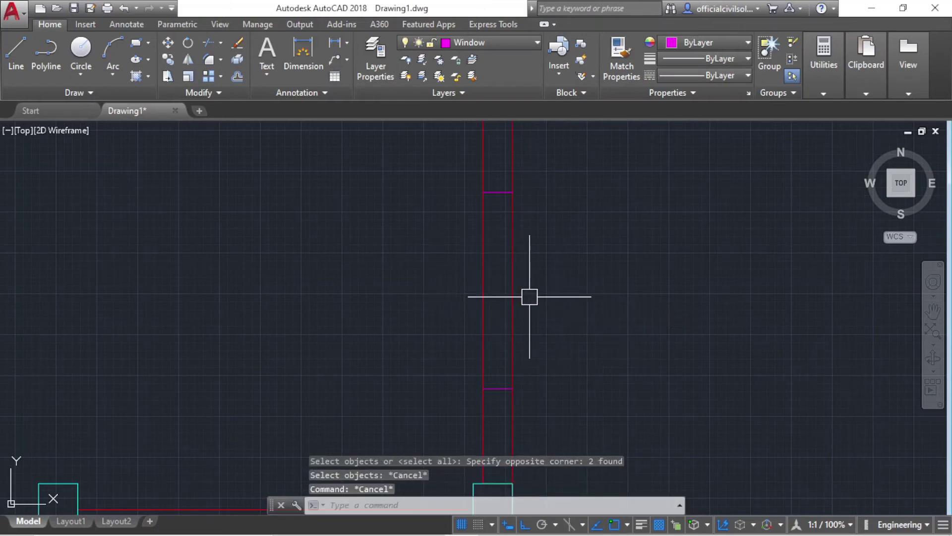
pyautogui.press('Return')
pyautogui.press('Return')
pyautogui.click(560, 313)
pyautogui.click(440, 274)
pyautogui.scroll(-5, 526, 308)
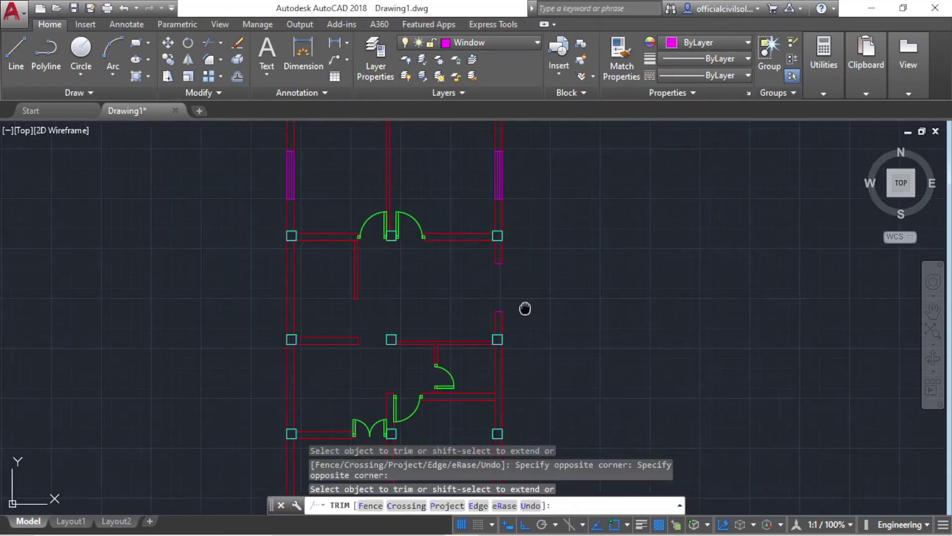
pyautogui.scroll(-2, 514, 198)
pyautogui.scroll(2, 491, 277)
pyautogui.scroll(2, 522, 257)
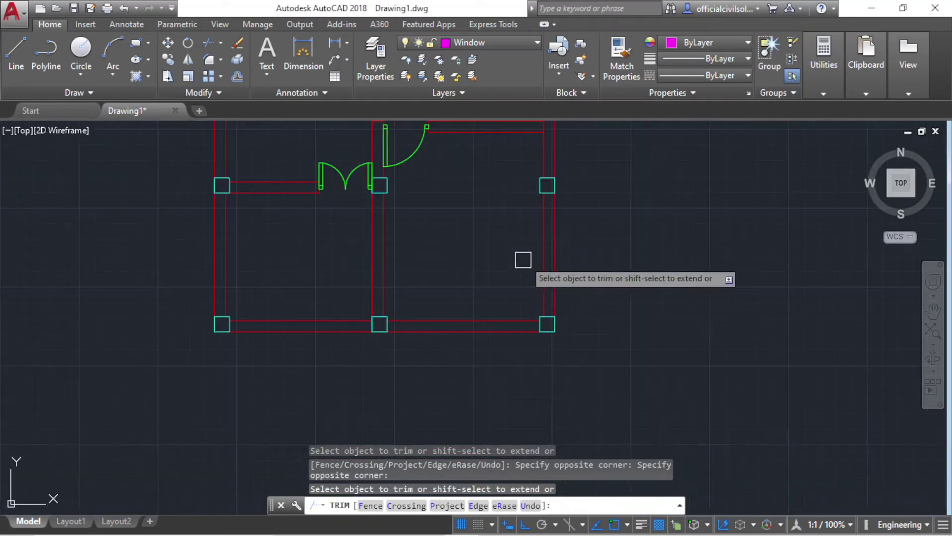
pyautogui.scroll(1, 544, 268)
pyautogui.scroll(2, 490, 312)
pyautogui.scroll(-4, 416, 367)
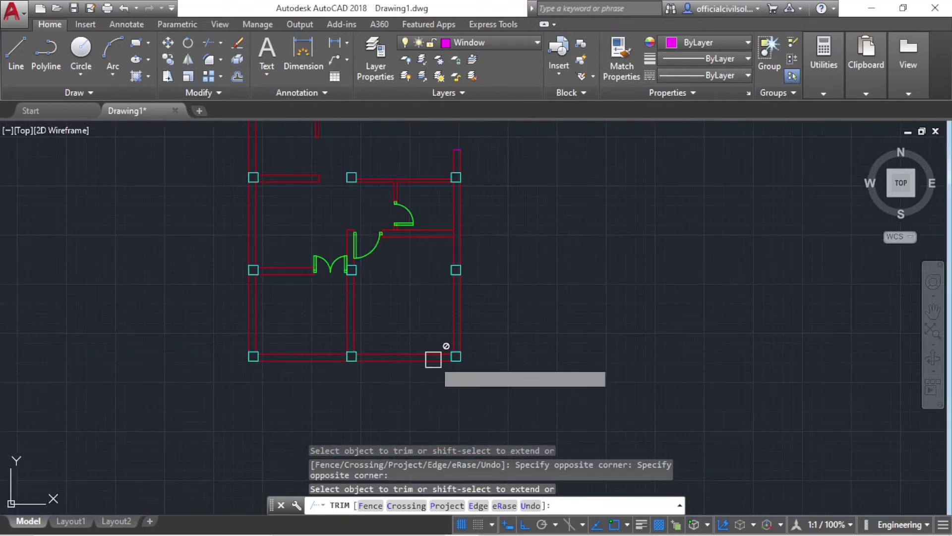
pyautogui.scroll(4, 402, 376)
# Draw two short magenta jamb lines across the walls
pyautogui.click(16, 50)
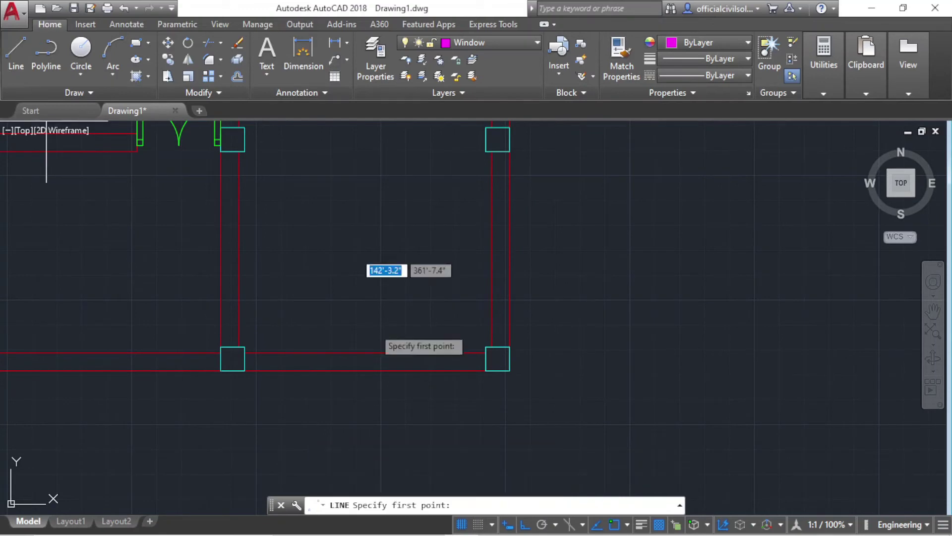
pyautogui.scroll(2, 392, 377)
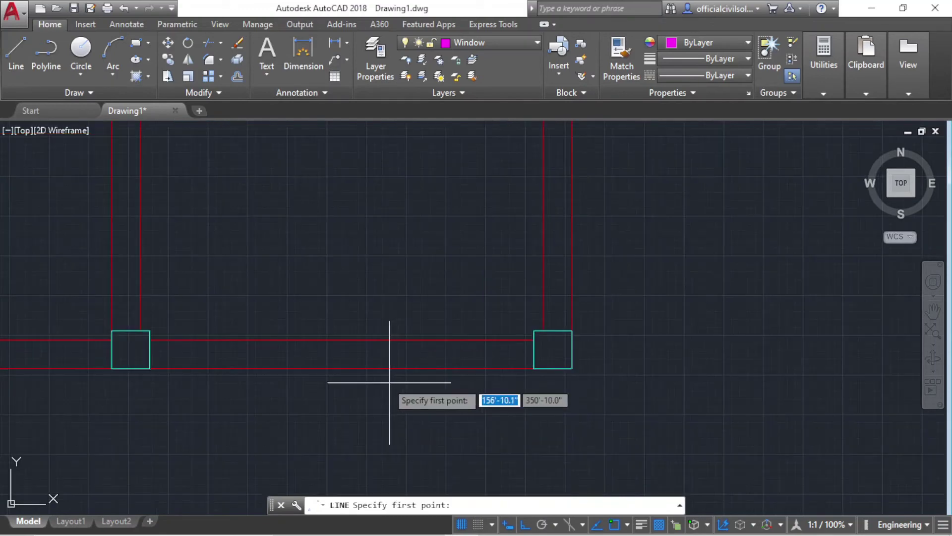
pyautogui.click(342, 341)
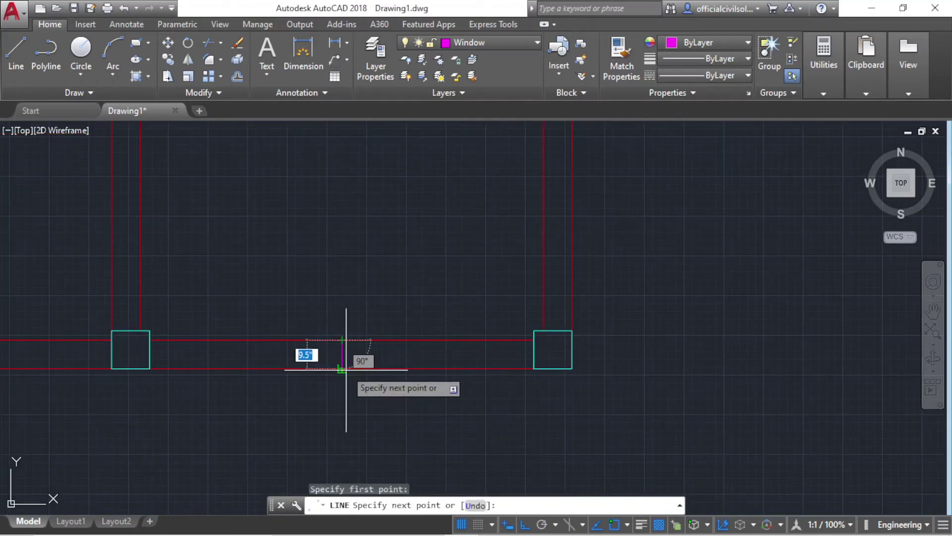
pyautogui.click(343, 368)
pyautogui.press('Escape')
pyautogui.moveTo(527, 317); pyautogui.dragTo(528, 340, button='middle')
pyautogui.press('Return')
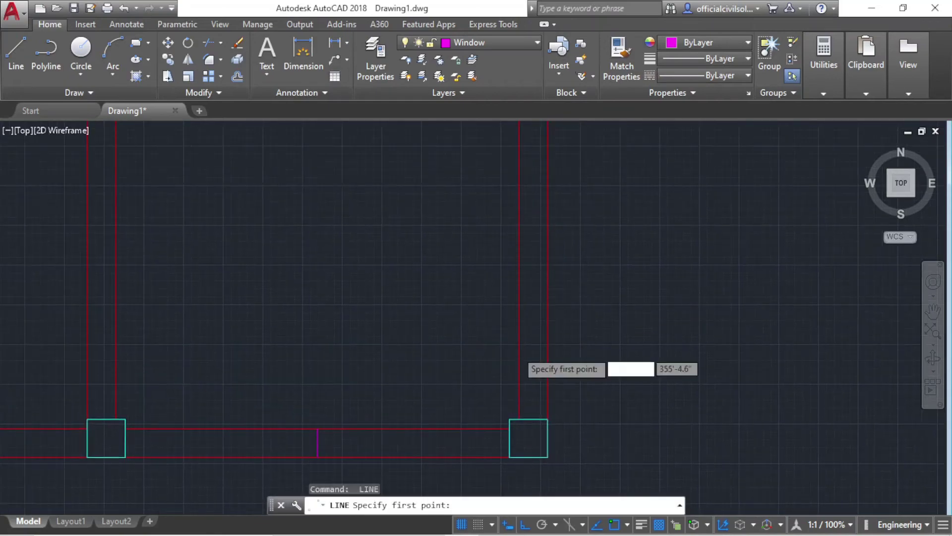
pyautogui.scroll(-2, 516, 342)
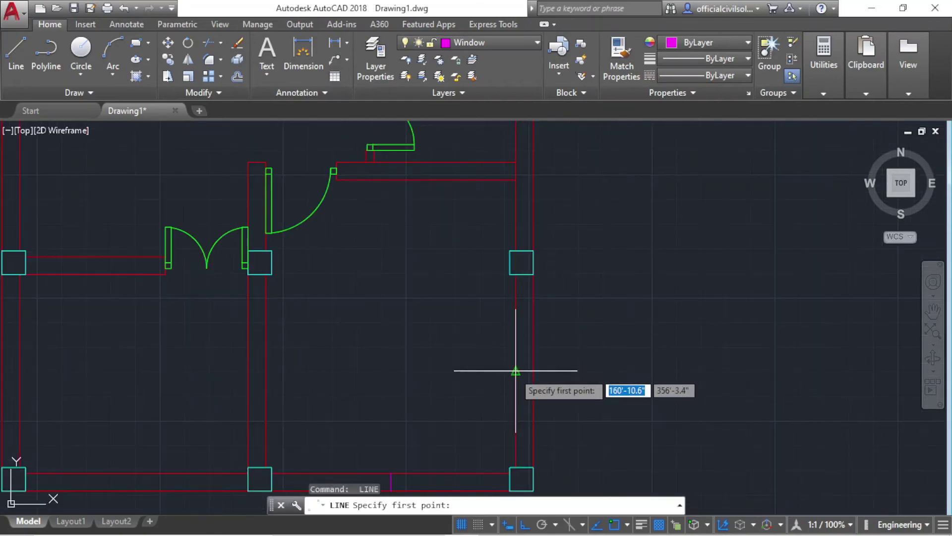
pyautogui.click(516, 371)
pyautogui.click(532, 371)
pyautogui.scroll(-3, 545, 323)
pyautogui.press('Escape')
pyautogui.scroll(3, 511, 368)
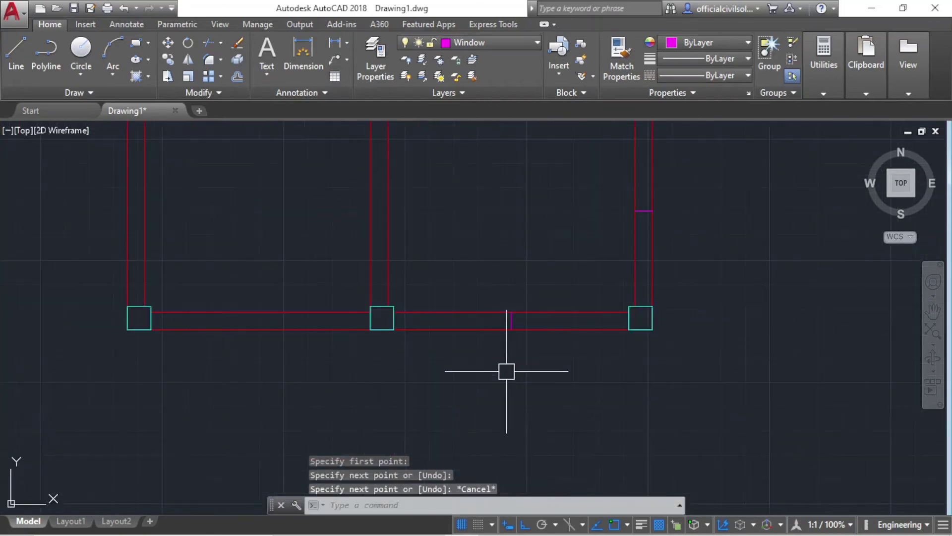
# Offset the bottom-wall jamb line 2'-6" to each side
pyautogui.write('o')
pyautogui.press('Return')
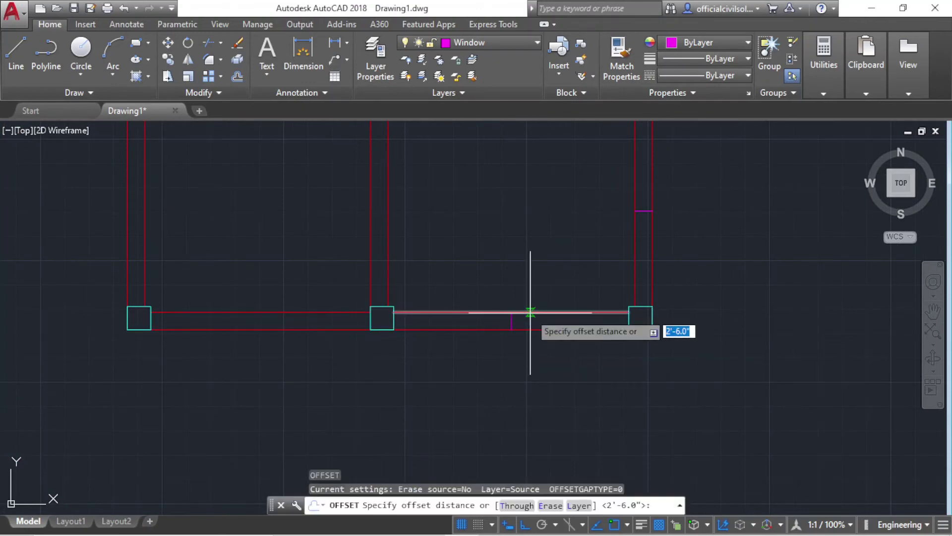
pyautogui.scroll(4, 521, 315)
pyautogui.press('Return')
pyautogui.click(501, 322)
pyautogui.click(480, 323)
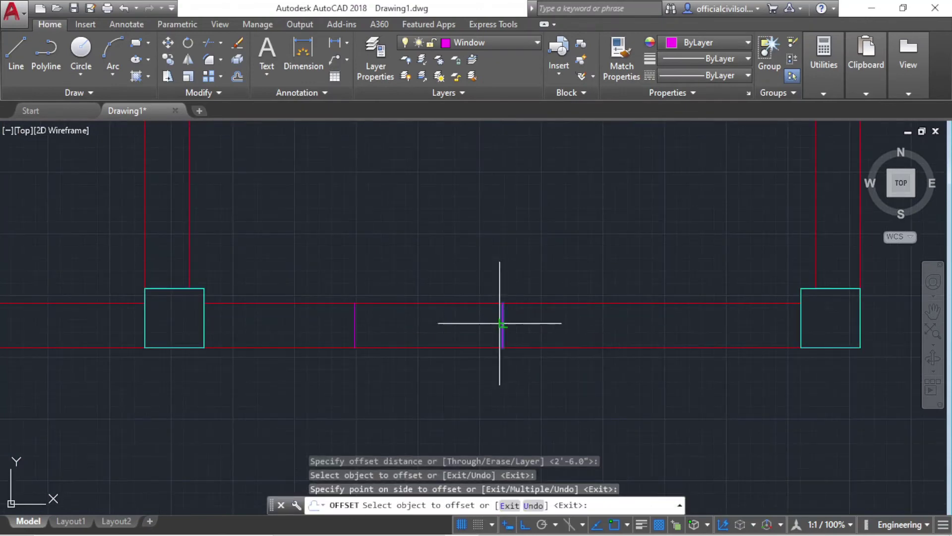
pyautogui.click(615, 325)
# Offset the right-wall segment 2'-6" downward and select the stray window line
pyautogui.scroll(-4, 498, 353)
pyautogui.moveTo(453, 396); pyautogui.dragTo(412, 423, button='middle')
pyautogui.scroll(2, 566, 273)
pyautogui.scroll(2, 617, 244)
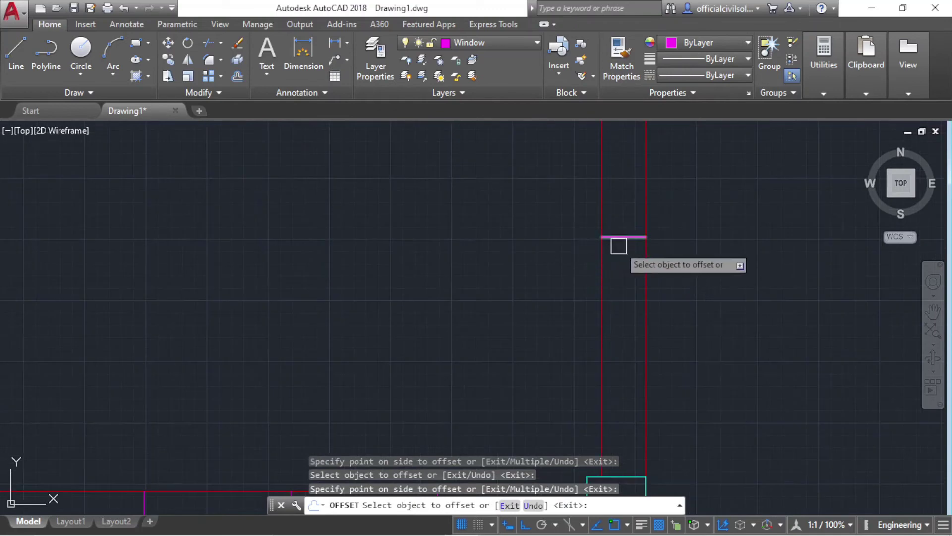
pyautogui.click(624, 236)
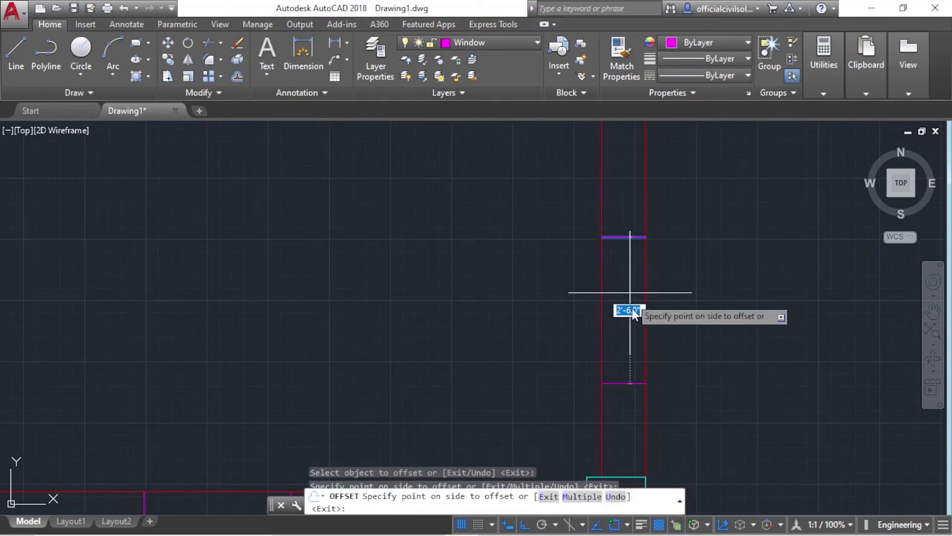
pyautogui.click(630, 293)
pyautogui.scroll(-4, 629, 255)
pyautogui.moveTo(618, 338); pyautogui.dragTo(612, 411, button='middle')
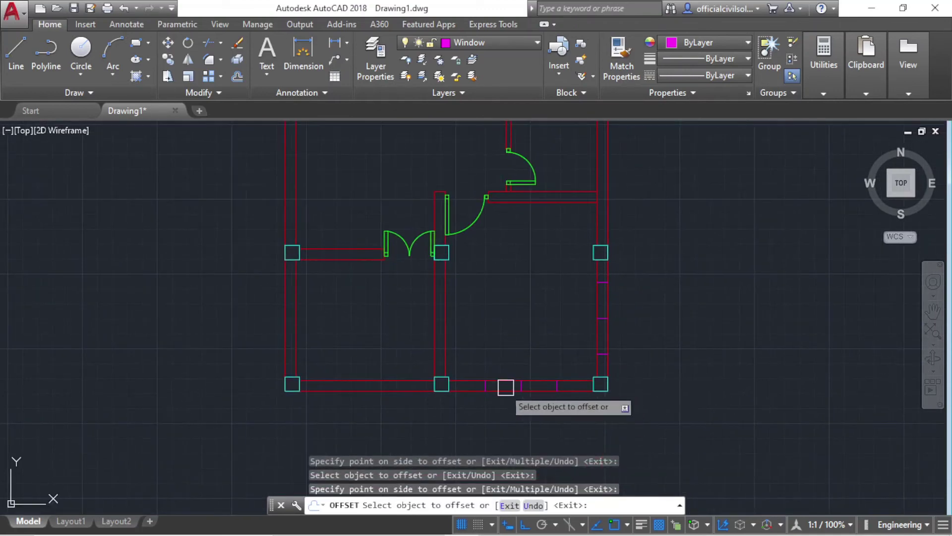
pyautogui.scroll(4, 567, 385)
pyautogui.press('Escape')
pyautogui.scroll(-4, 390, 368)
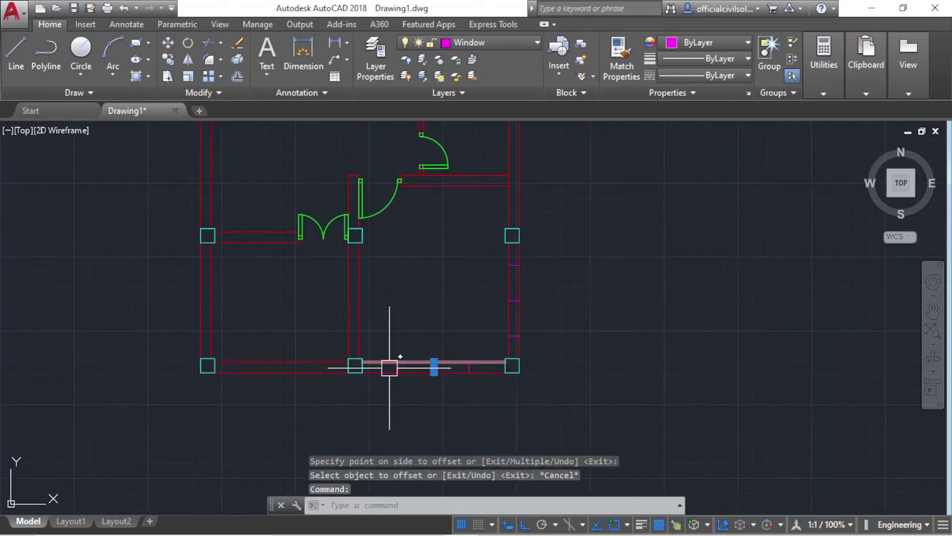
pyautogui.scroll(2, 521, 322)
pyautogui.click(513, 287)
# Erase the selected stray lines and trim the wall lines between the bottom jambs
pyautogui.press('Delete')
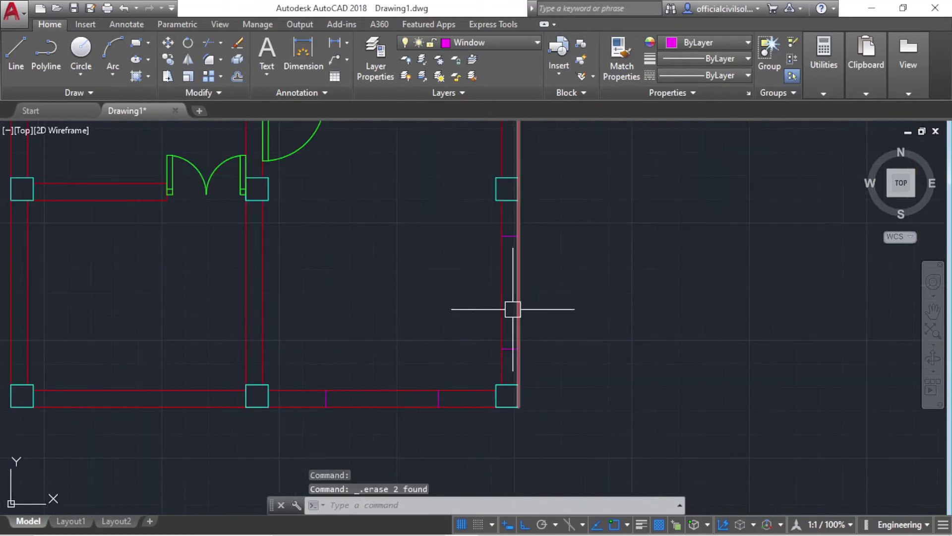
pyautogui.scroll(2, 404, 418)
pyautogui.scroll(2, 404, 418)
pyautogui.write('tr')
pyautogui.press('Return')
pyautogui.press('Return')
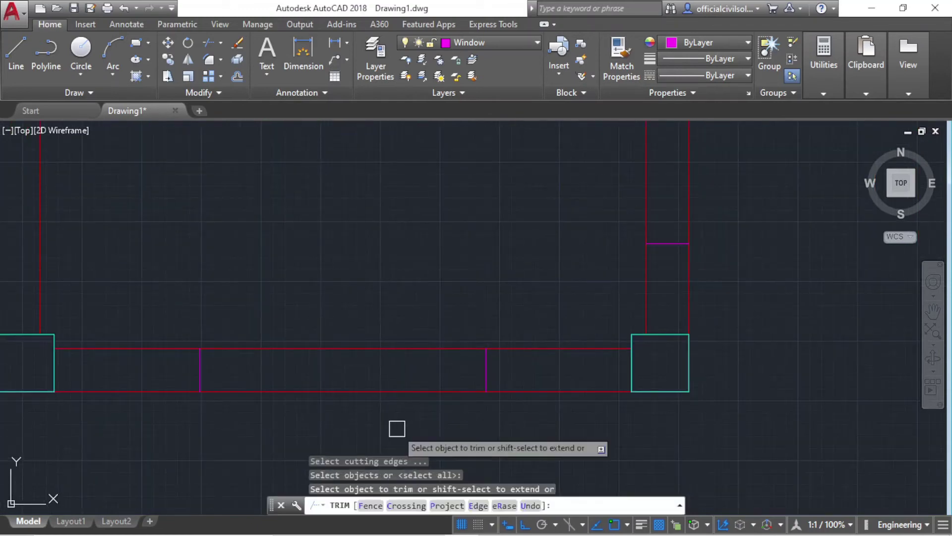
pyautogui.click(377, 392)
pyautogui.click(363, 349)
pyautogui.scroll(-2, 498, 238)
# Trim the remaining wall segments between jambs with a crossing window
pyautogui.click(498, 234)
pyautogui.click(442, 233)
pyautogui.scroll(-2, 489, 263)
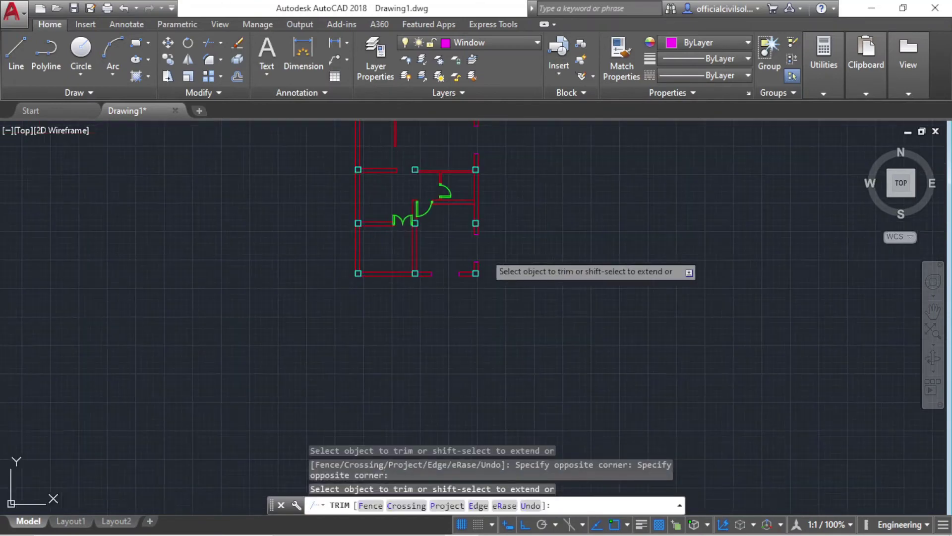
pyautogui.moveTo(488, 263); pyautogui.dragTo(552, 315, button='middle')
pyautogui.scroll(4, 500, 278)
pyautogui.moveTo(450, 353)
pyautogui.mouseDown(button='middle')
pyautogui.moveTo(534, 400)
pyautogui.moveTo(539, 393)
pyautogui.mouseUp(button='middle')
pyautogui.scroll(2, 409, 349)
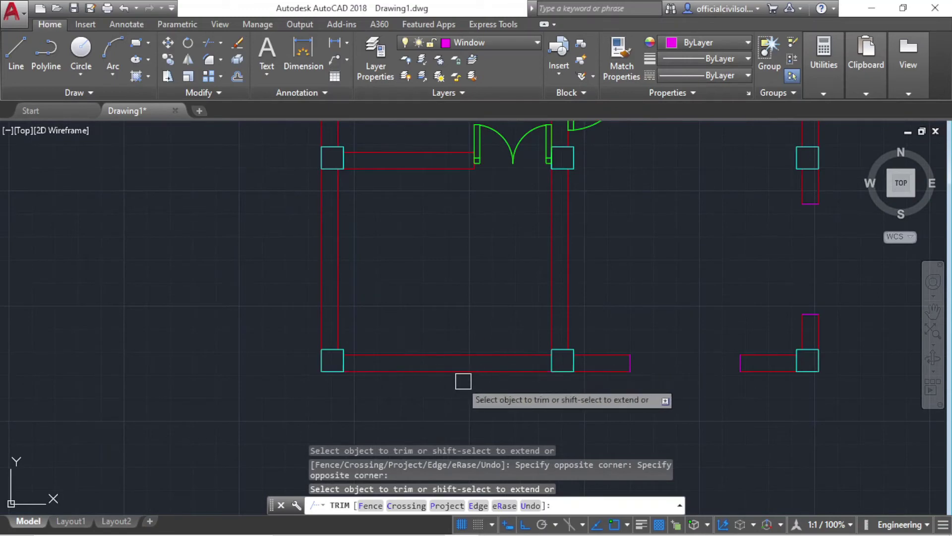
pyautogui.press('Escape')
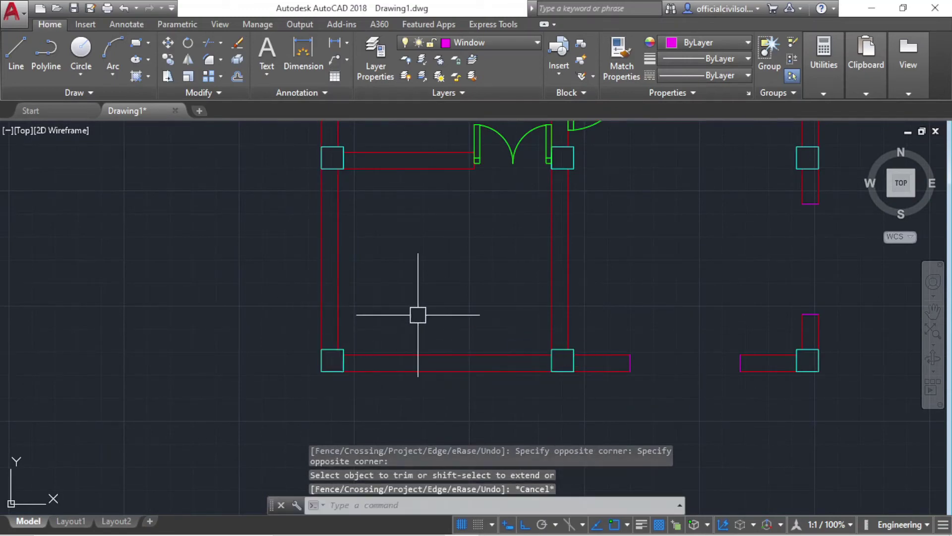
# Erase the stray bottom and left wall lines in the lower-left room
pyautogui.moveTo(448, 354); pyautogui.dragTo(449, 385, button='middle')
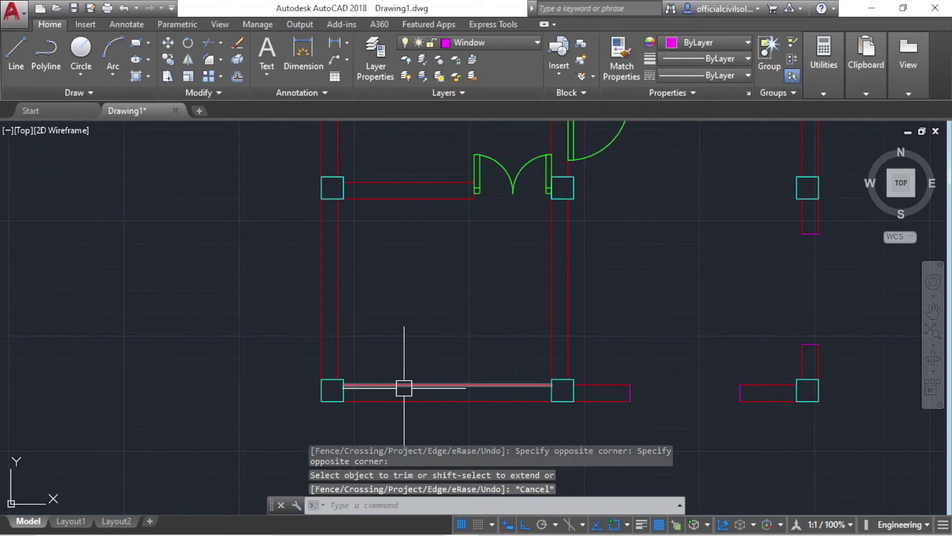
pyautogui.scroll(2, 404, 388)
pyautogui.click(334, 385)
pyautogui.scroll(-4, 354, 341)
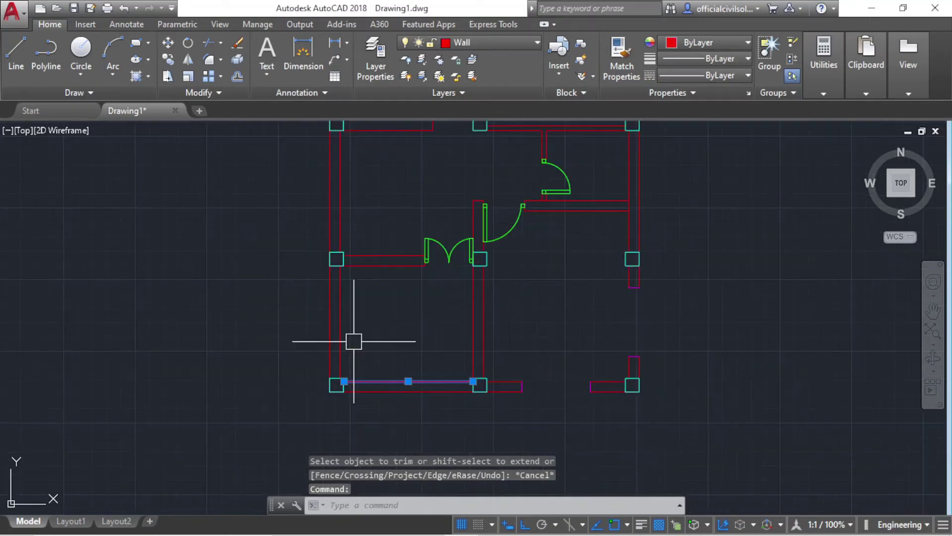
pyautogui.scroll(2, 351, 320)
pyautogui.click(336, 338)
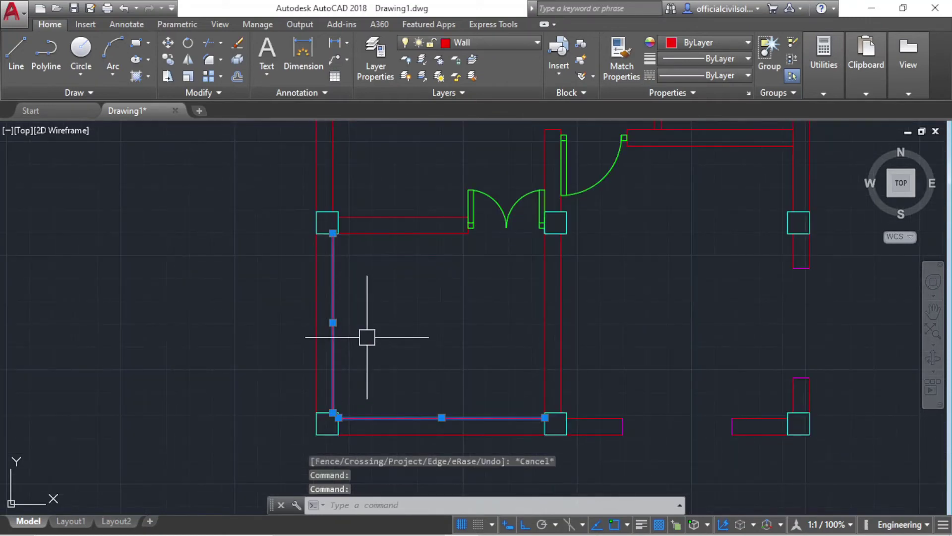
pyautogui.press('Delete')
pyautogui.scroll(-4, 344, 334)
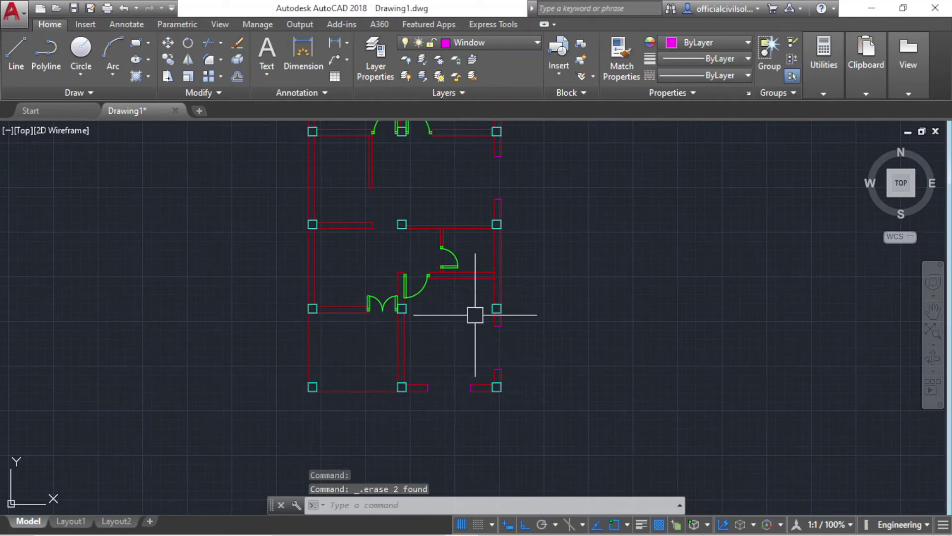
# Select all four lines of the right-wall window symbol with a crossing selection to copy them
pyautogui.scroll(2, 442, 318)
pyautogui.moveTo(451, 370); pyautogui.dragTo(521, 395, button='middle')
pyautogui.scroll(-4, 370, 382)
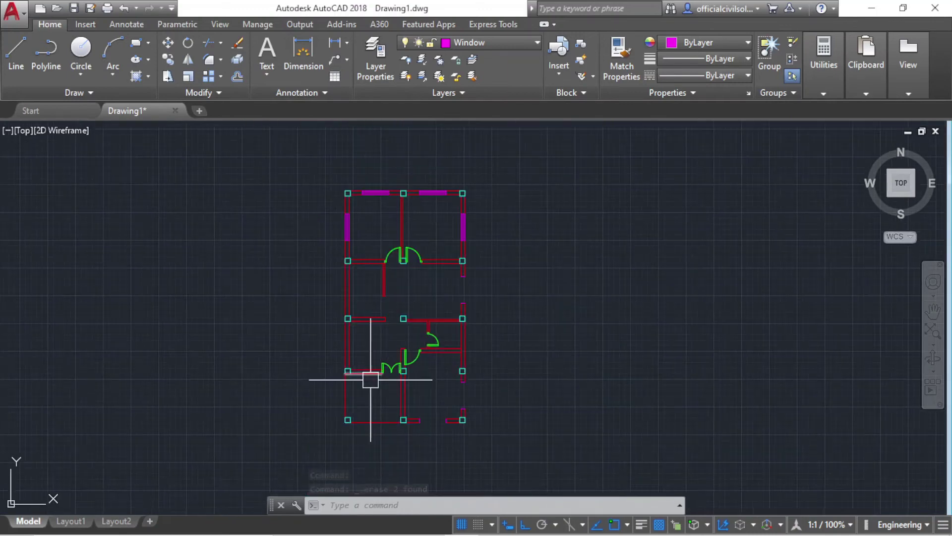
pyautogui.moveTo(370, 383); pyautogui.dragTo(372, 407, button='middle')
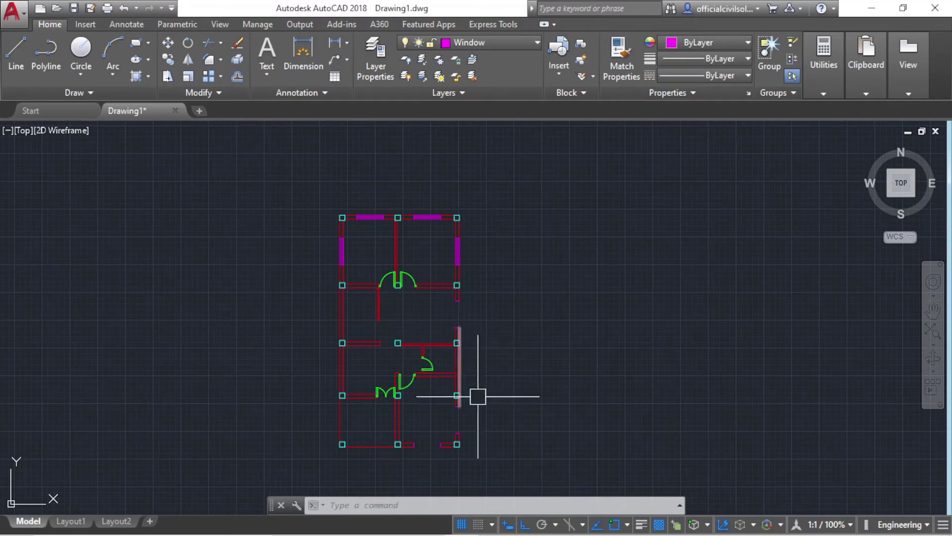
pyautogui.scroll(2, 475, 413)
pyautogui.scroll(-2, 456, 399)
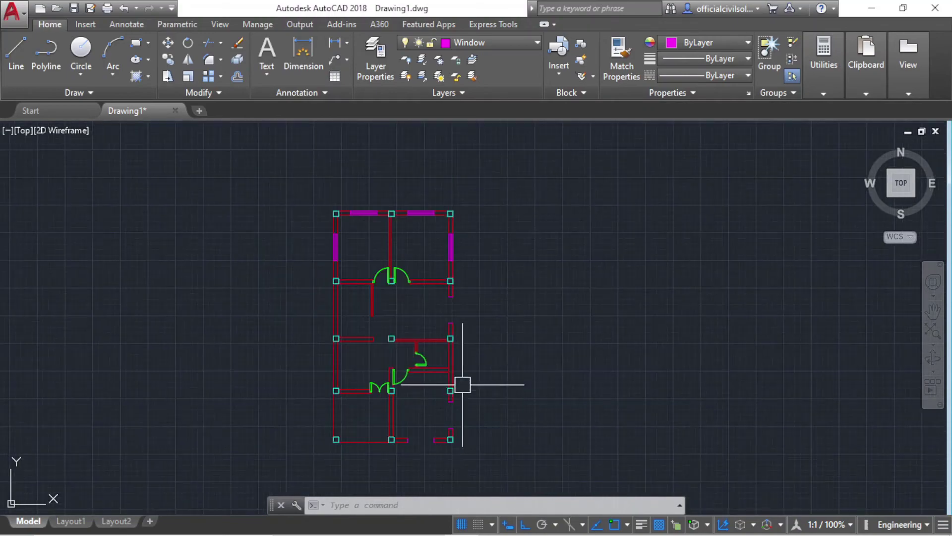
pyautogui.scroll(2, 436, 236)
pyautogui.scroll(4, 427, 249)
pyautogui.scroll(-4, 404, 253)
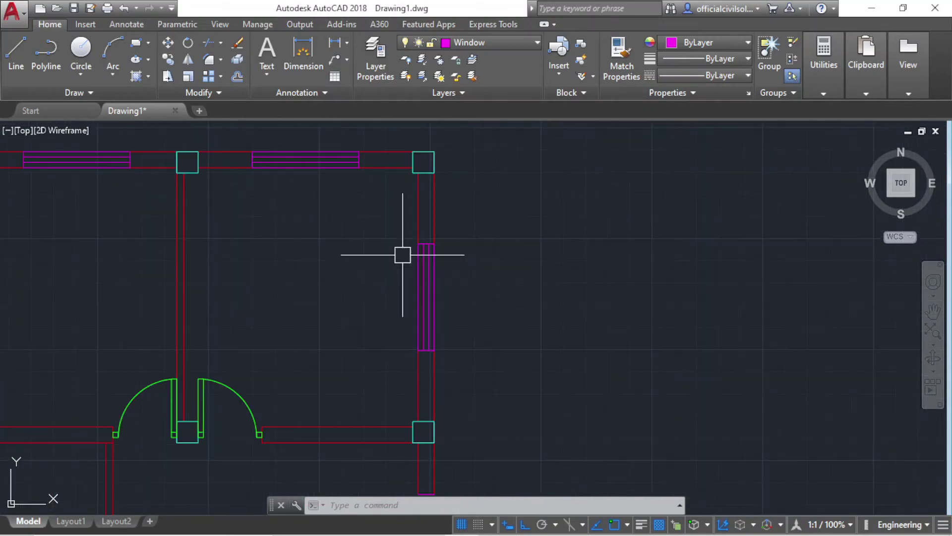
pyautogui.scroll(4, 450, 287)
pyautogui.click(471, 312)
pyautogui.click(339, 255)
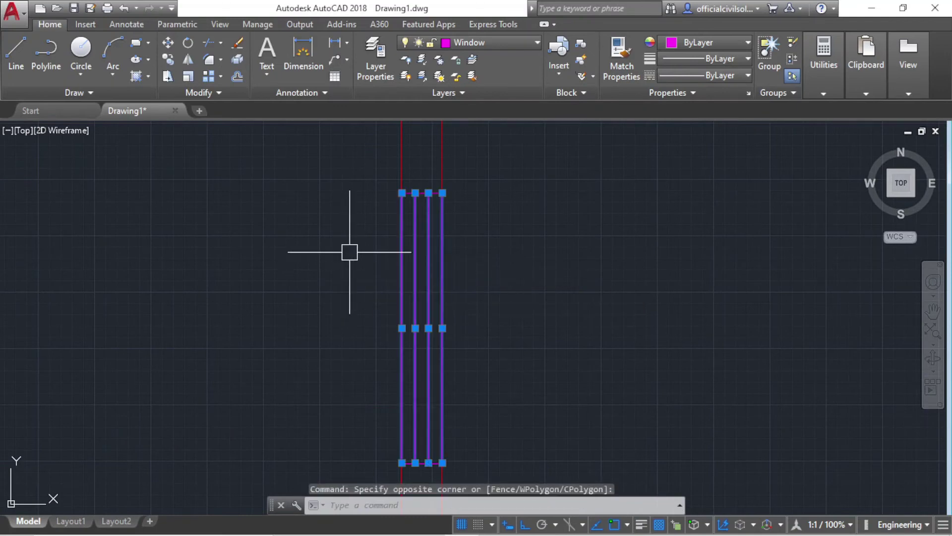
pyautogui.write('cp')
pyautogui.press('Return')
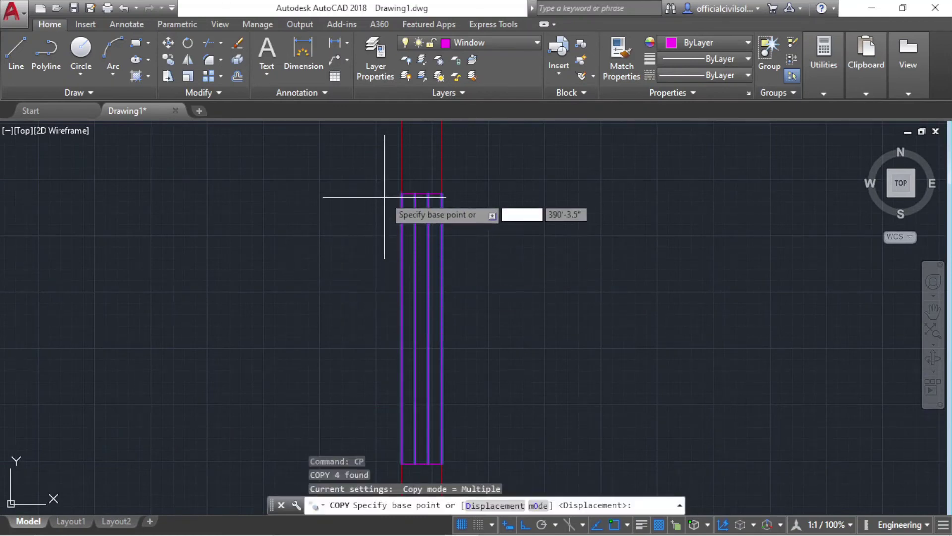
# Copy the right-wall window from its top point into two openings lower on the right wall
pyautogui.click(401, 193)
pyautogui.scroll(-5, 400, 189)
pyautogui.scroll(-2, 400, 248)
pyautogui.scroll(6, 400, 298)
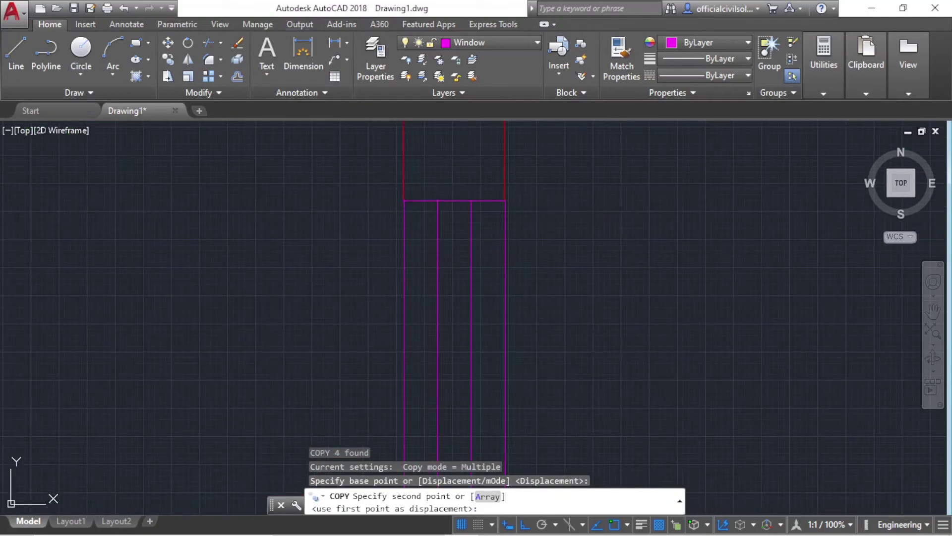
pyautogui.click(404, 214)
pyautogui.scroll(-8, 417, 164)
pyautogui.scroll(-2, 415, 248)
pyautogui.scroll(3, 412, 347)
pyautogui.scroll(3, 452, 297)
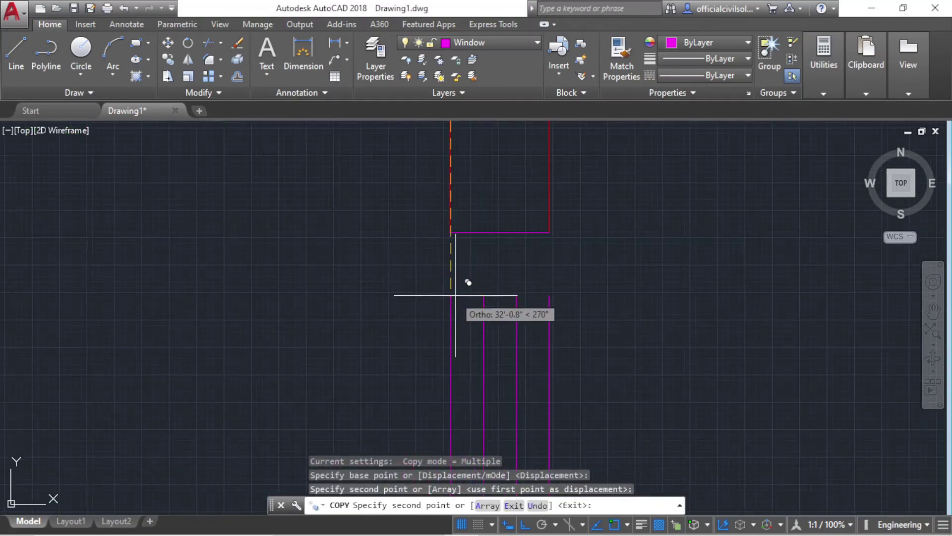
pyautogui.click(451, 232)
pyautogui.scroll(-3, 500, 255)
pyautogui.press('Escape')
pyautogui.scroll(-2, 527, 340)
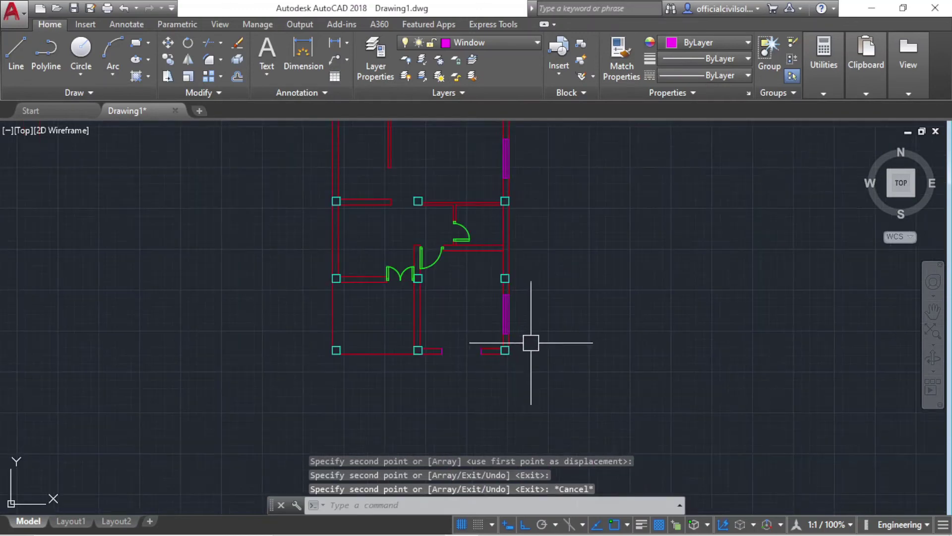
pyautogui.scroll(1, 437, 273)
pyautogui.scroll(-1, 440, 212)
pyautogui.scroll(8, 442, 203)
pyautogui.scroll(2, 456, 179)
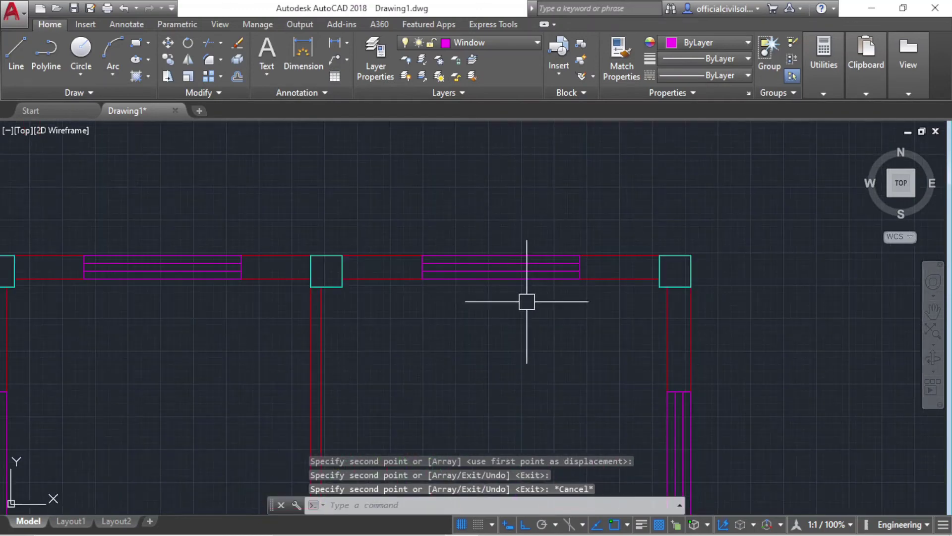
# Copy the top-wall window symbol from its corner into another wall opening with CP
pyautogui.click(526, 312)
pyautogui.click(464, 179)
pyautogui.write('p')
pyautogui.press('Return')
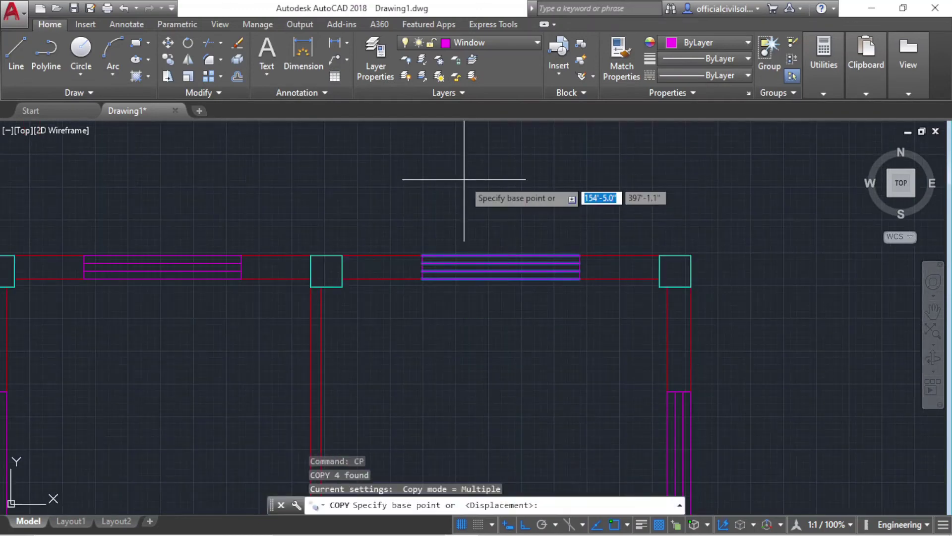
pyautogui.scroll(4, 379, 295)
pyautogui.scroll(2, 382, 292)
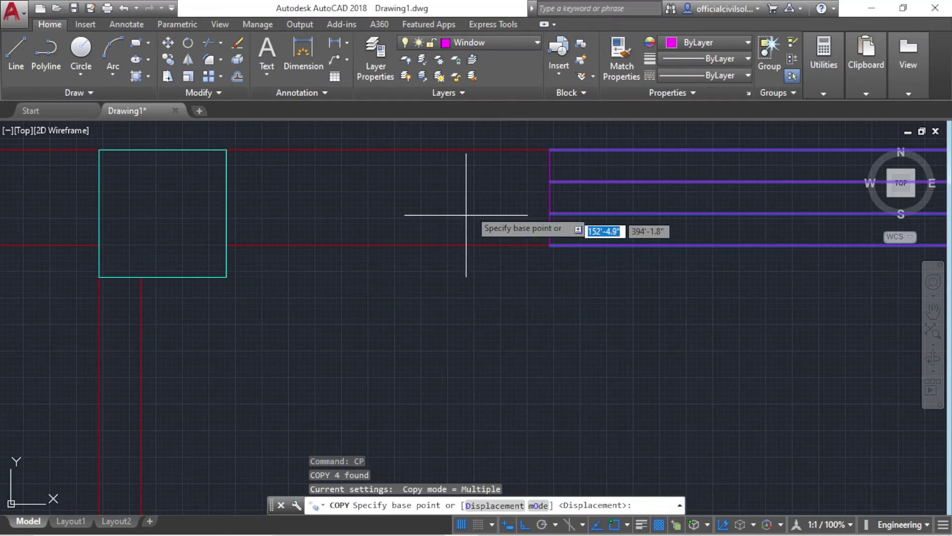
pyautogui.click(549, 149)
pyautogui.scroll(-8, 548, 152)
pyautogui.scroll(-5, 548, 146)
pyautogui.scroll(3, 538, 248)
pyautogui.scroll(3, 538, 248)
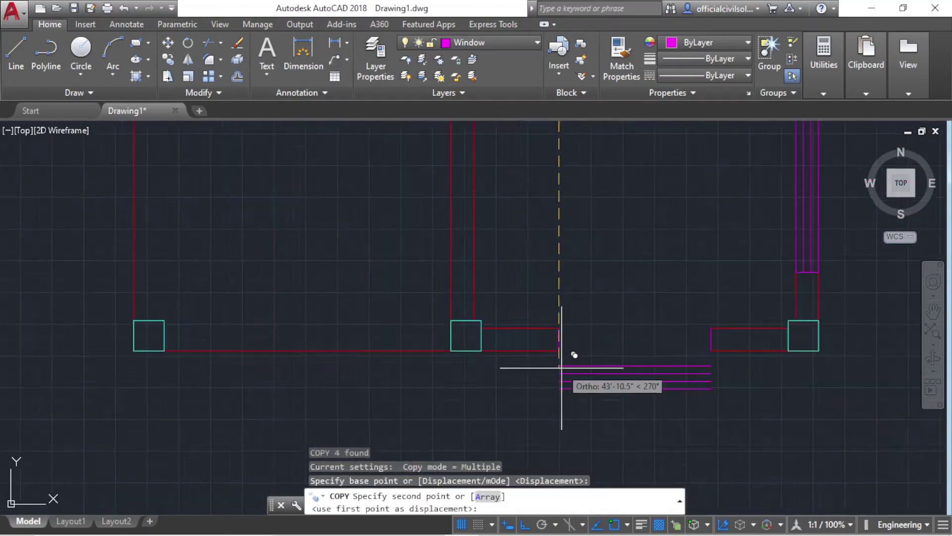
pyautogui.scroll(2, 556, 362)
pyautogui.click(551, 265)
pyautogui.press('Escape')
pyautogui.scroll(-8, 558, 302)
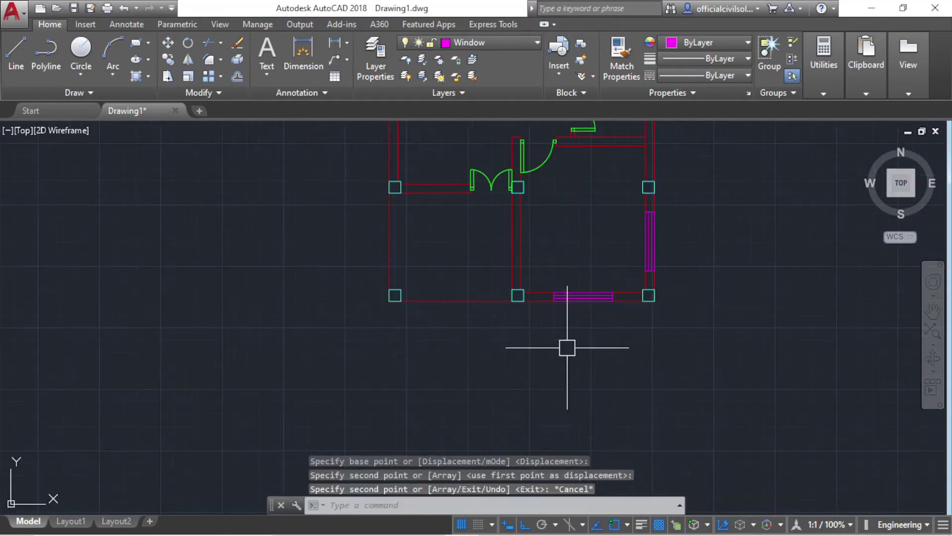
pyautogui.scroll(-5, 551, 339)
pyautogui.scroll(2, 534, 337)
pyautogui.scroll(2, 536, 322)
pyautogui.scroll(2, 538, 307)
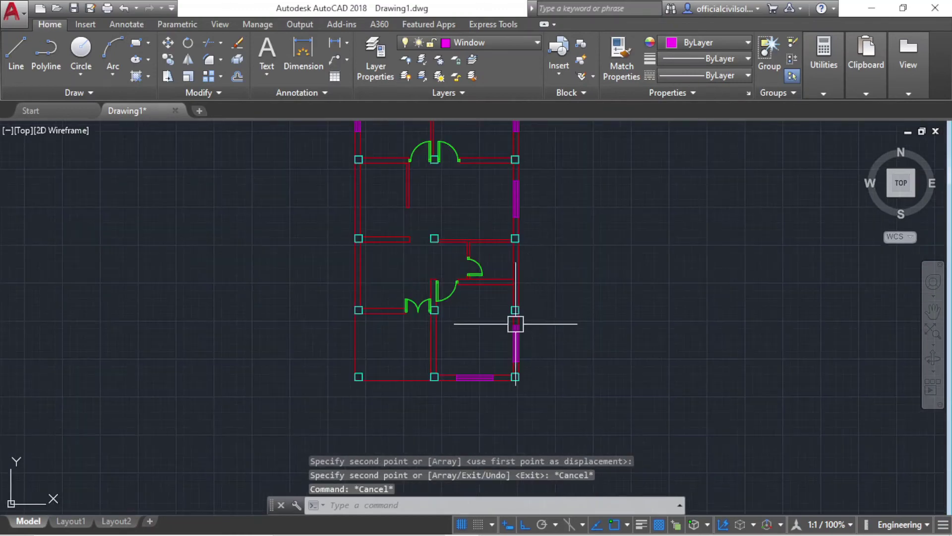
pyautogui.scroll(-2, 506, 389)
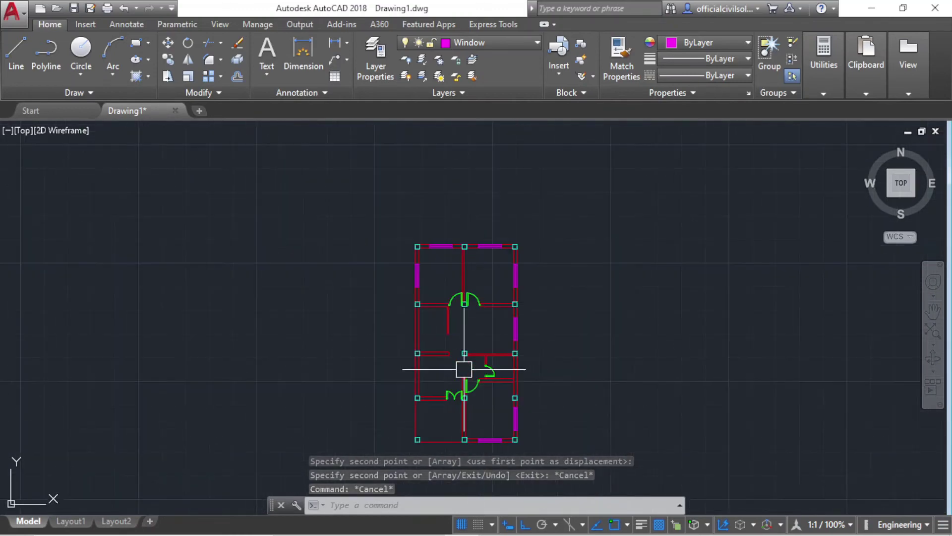
# Draw a short magenta line across the left exterior wall as a new opening edge
pyautogui.scroll(2, 456, 368)
pyautogui.scroll(-2, 461, 365)
pyautogui.scroll(4, 496, 387)
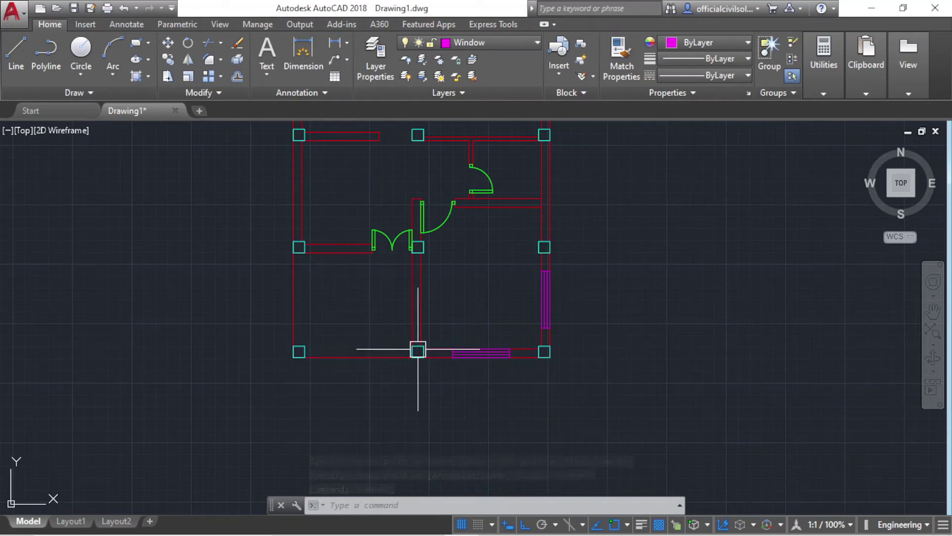
pyautogui.scroll(-2, 338, 347)
pyautogui.moveTo(336, 379); pyautogui.dragTo(417, 446, button='middle')
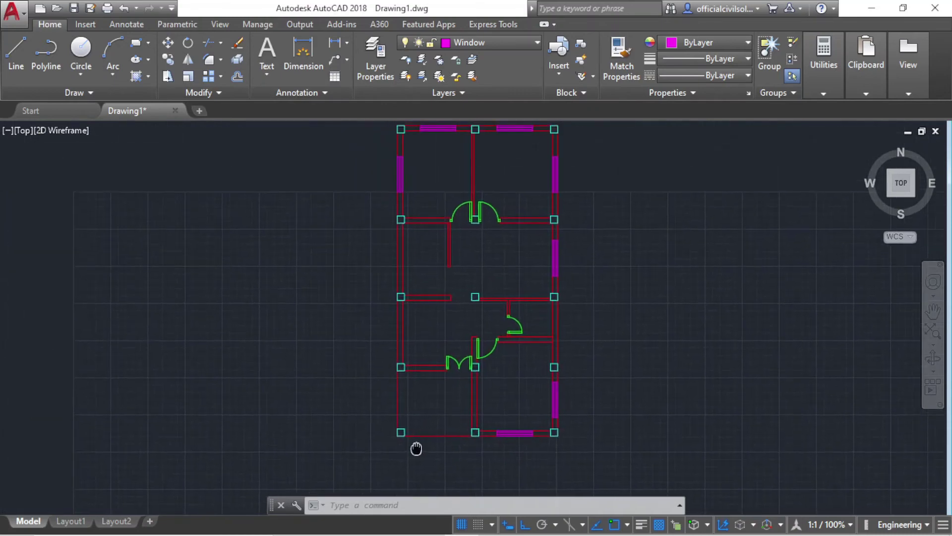
pyautogui.scroll(4, 408, 230)
pyautogui.scroll(-2, 361, 276)
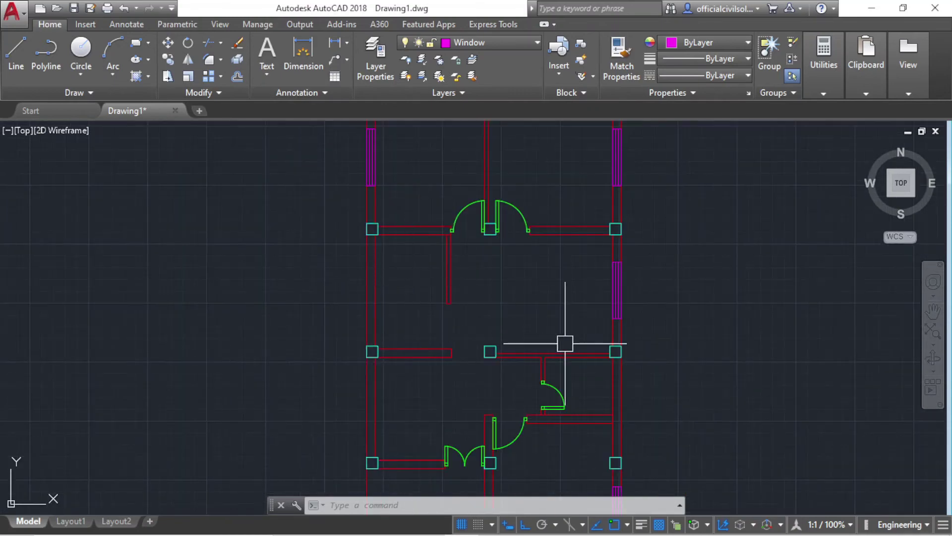
pyautogui.scroll(-4, 438, 310)
pyautogui.scroll(2, 418, 340)
pyautogui.scroll(4, 374, 290)
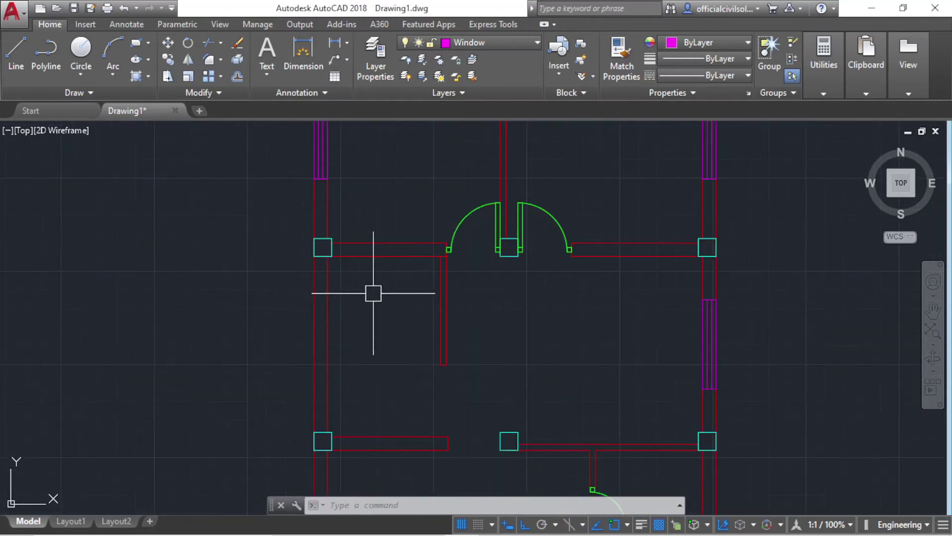
pyautogui.click(27, 67)
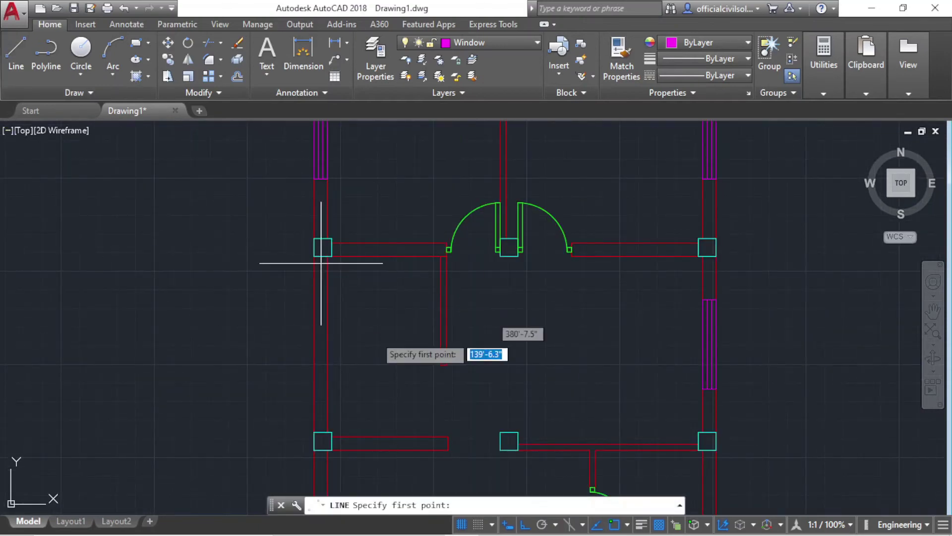
pyautogui.click(325, 344)
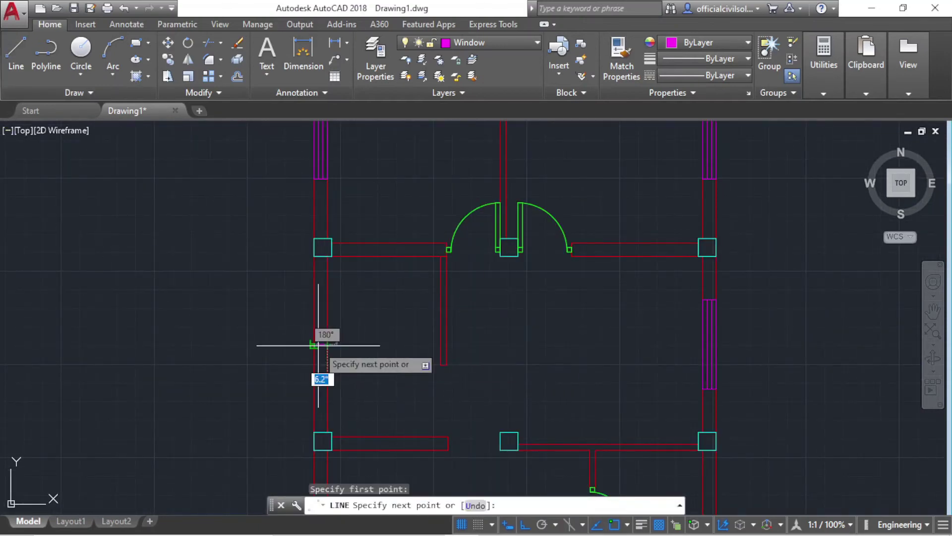
pyautogui.press('Escape')
pyautogui.scroll(3, 314, 340)
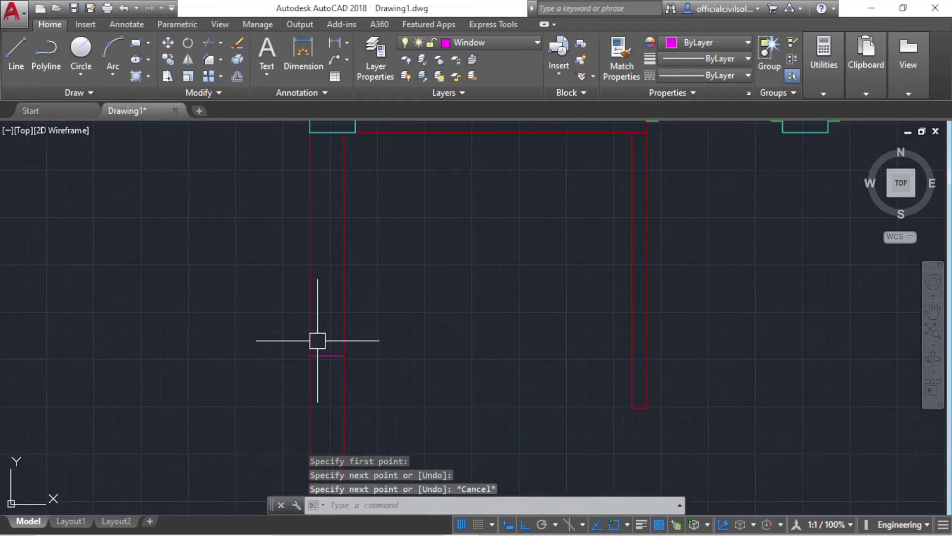
pyautogui.scroll(2, 409, 346)
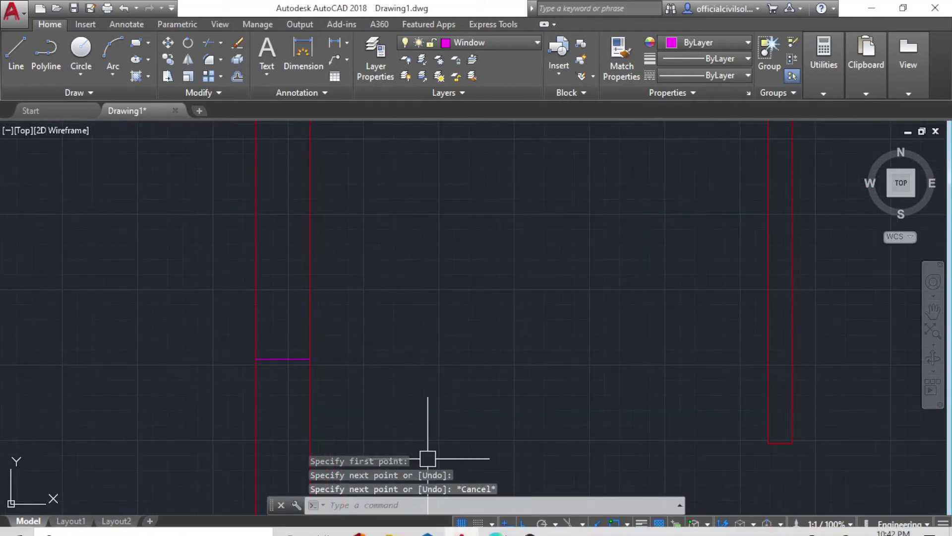
# Read window W1's size in the PDF Opening Schedules: 4'-0" long, 4'-6" high
pyautogui.click(506, 521)
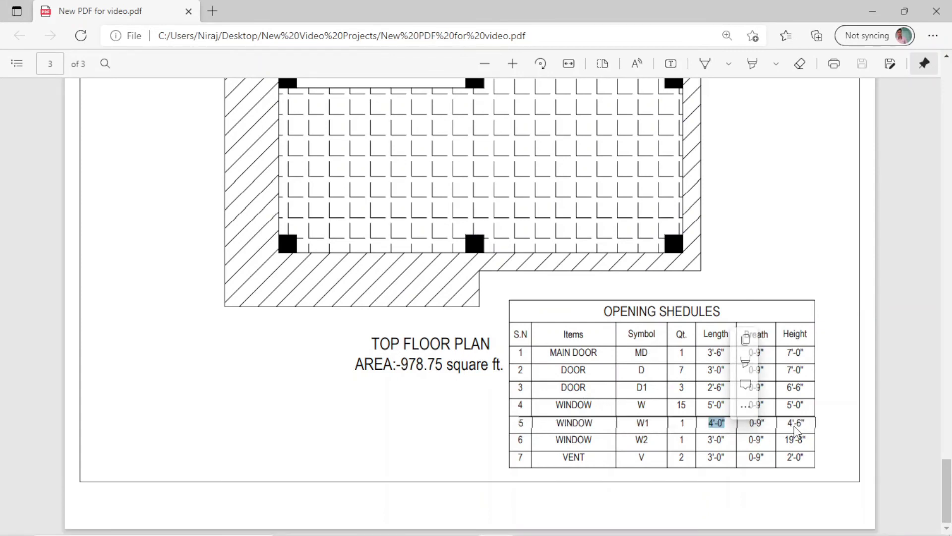
pyautogui.click(711, 423)
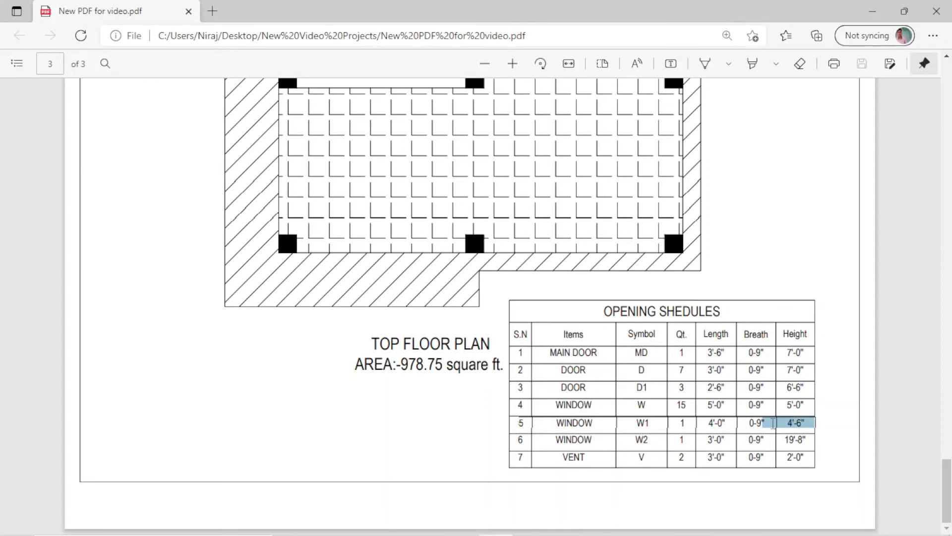
pyautogui.moveTo(791, 426); pyautogui.dragTo(787, 426)
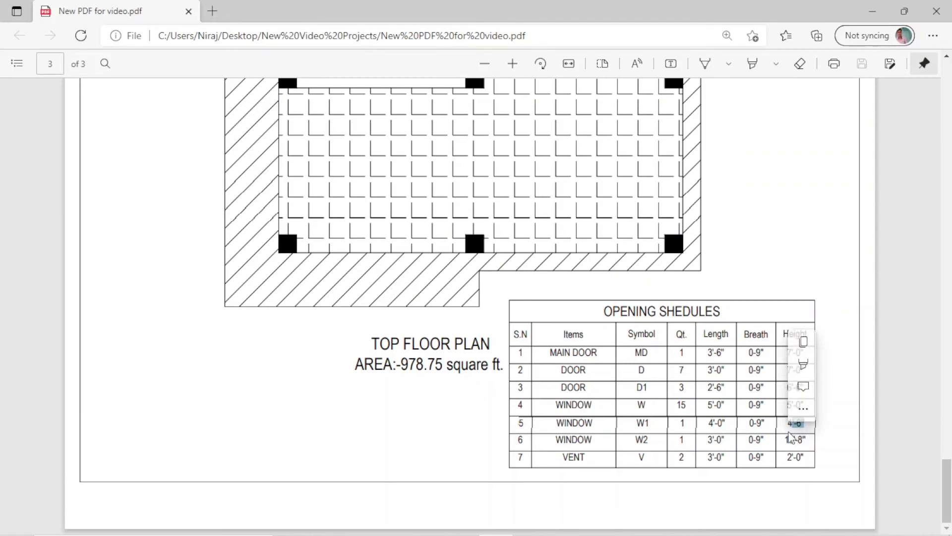
pyautogui.click(787, 425)
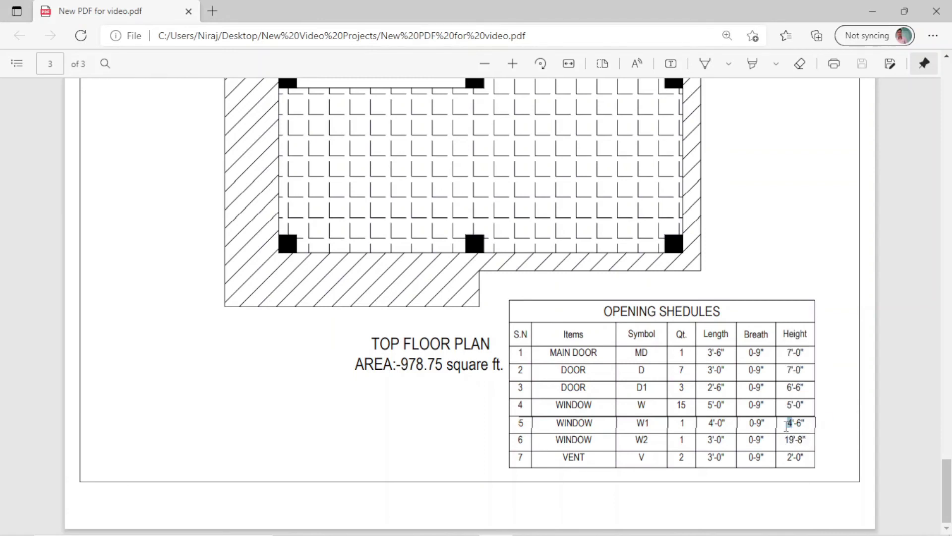
pyautogui.moveTo(787, 427); pyautogui.dragTo(789, 426)
pyautogui.click(805, 431)
pyautogui.moveTo(789, 426); pyautogui.dragTo(788, 425)
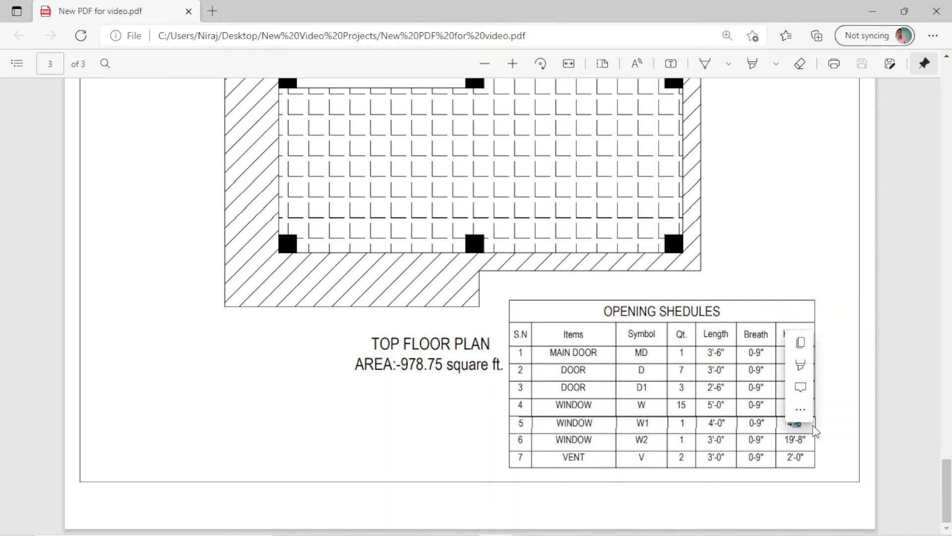
pyautogui.click(801, 443)
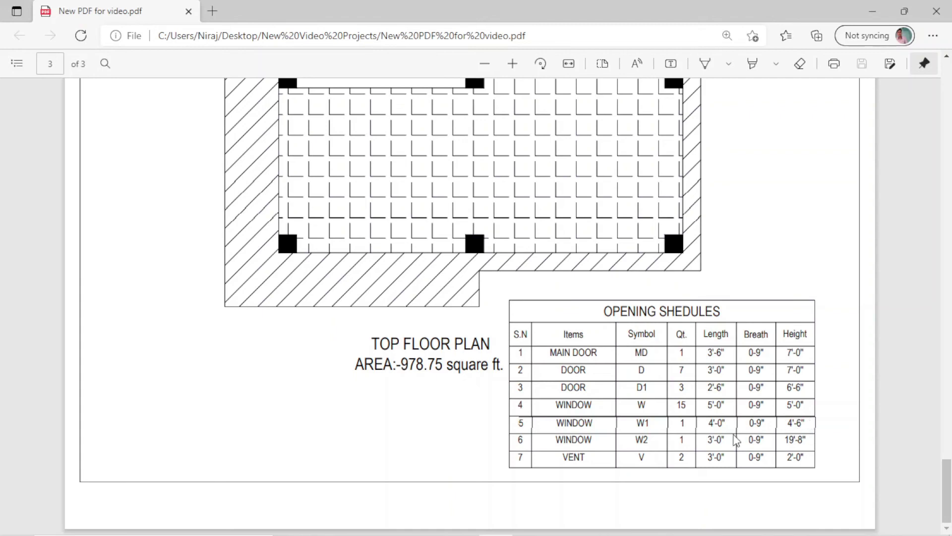
pyautogui.scroll(4, 664, 409)
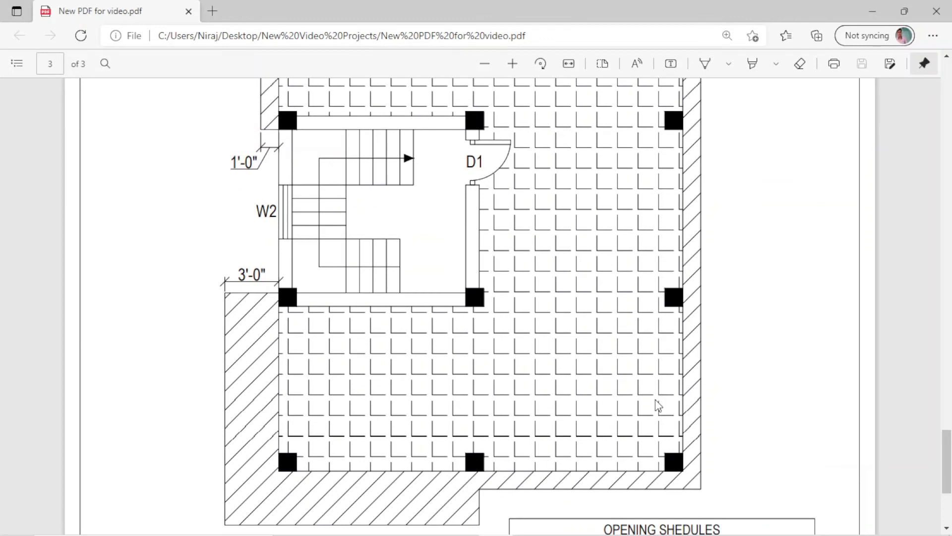
pyautogui.scroll(-4, 658, 405)
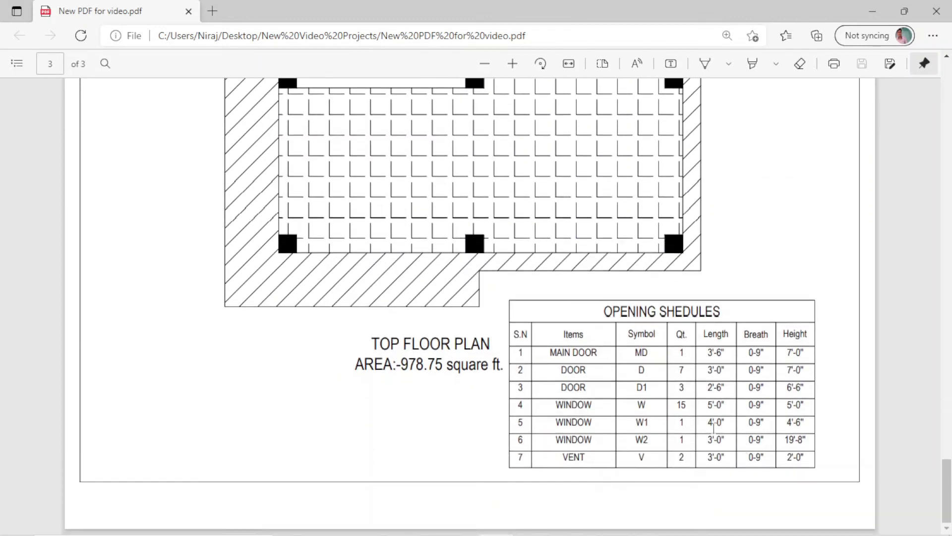
# Offset the left-wall magenta line 2' up and down, then delete the original middle line
pyautogui.click(903, 6)
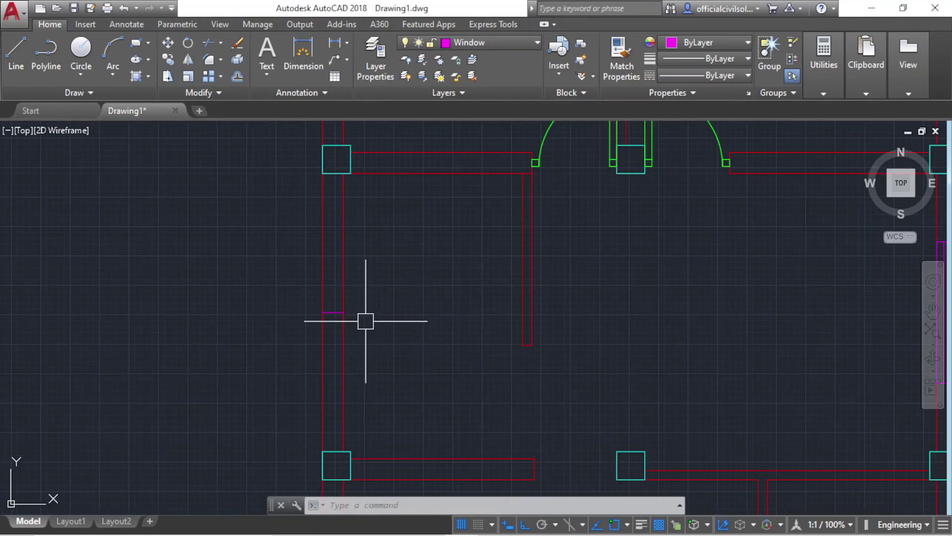
pyautogui.write('o')
pyautogui.press('Return')
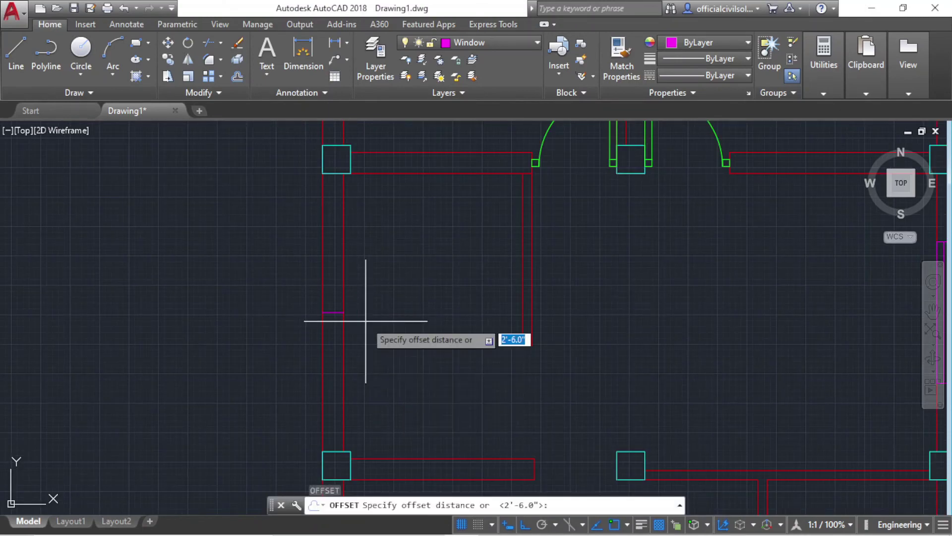
pyautogui.write("2'")
pyautogui.press('Return')
pyautogui.scroll(2, 362, 319)
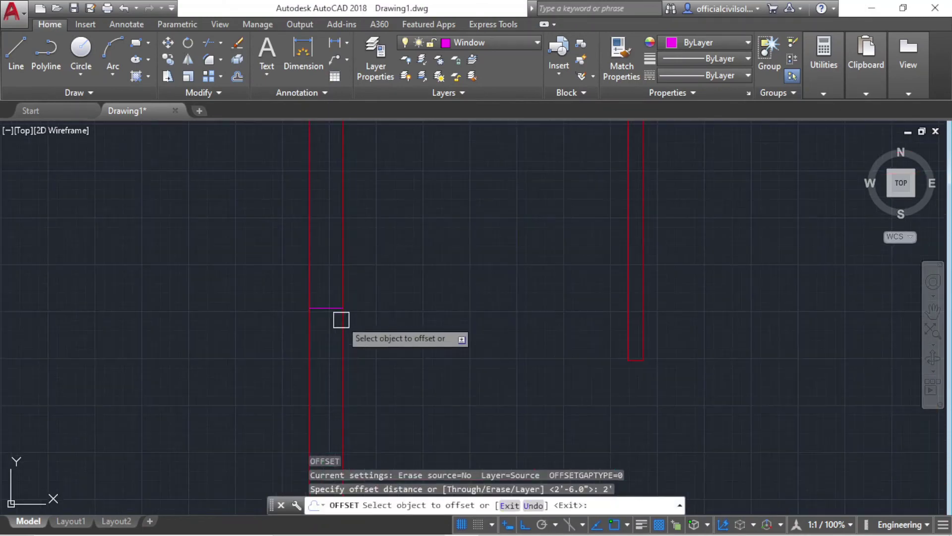
pyautogui.click(340, 309)
pyautogui.click(330, 262)
pyautogui.click(343, 314)
pyautogui.scroll(-4, 327, 272)
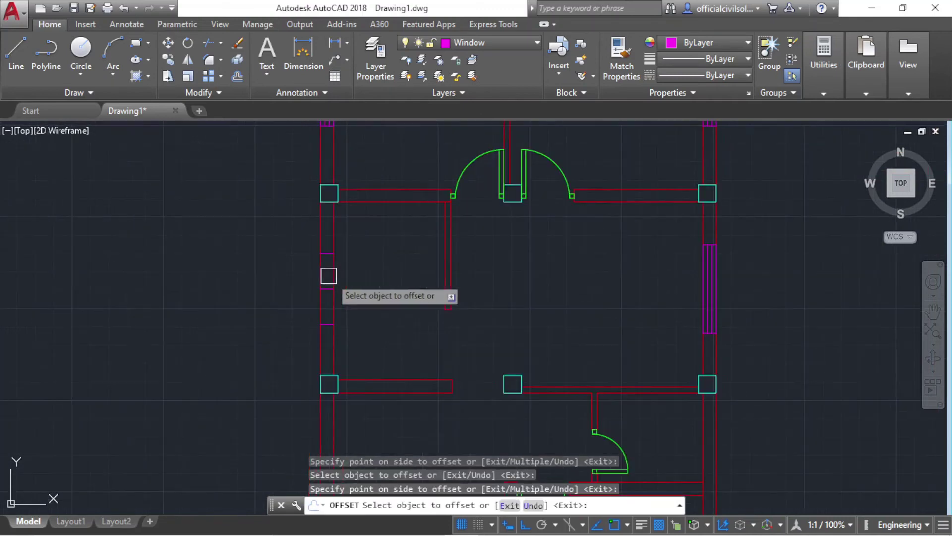
pyautogui.scroll(1, 357, 297)
pyautogui.scroll(1, 375, 313)
pyautogui.press('Escape')
pyautogui.click(370, 308)
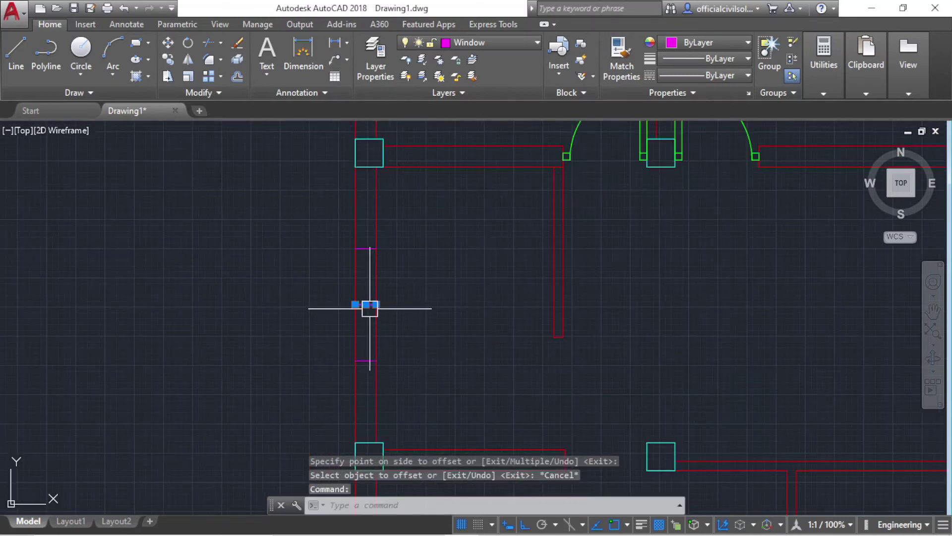
pyautogui.press('Delete')
# Trim the wall lines inside the opening and draw a magenta line closing its edge
pyautogui.write('r')
pyautogui.press('Return')
pyautogui.press('Return')
pyautogui.click(389, 313)
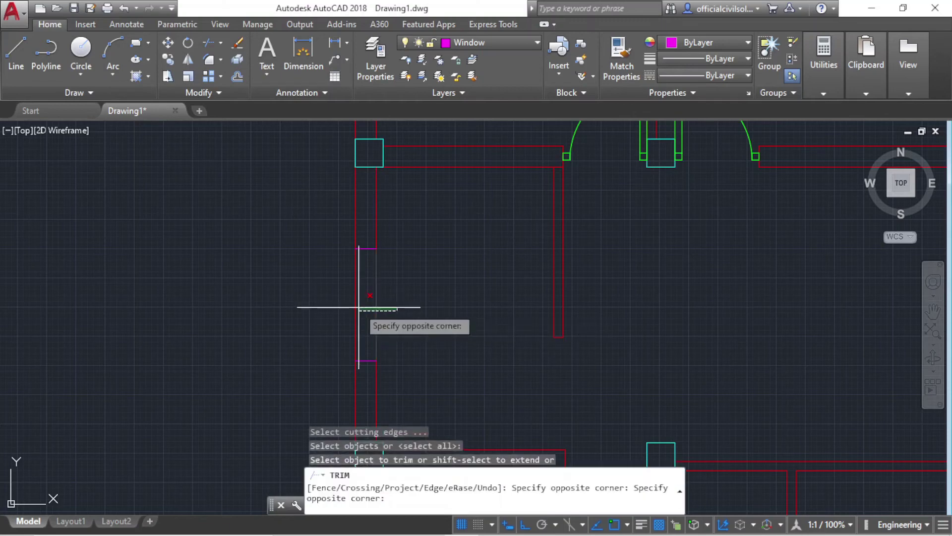
pyautogui.click(349, 311)
pyautogui.press('Escape')
pyautogui.write('r')
pyautogui.press('Return')
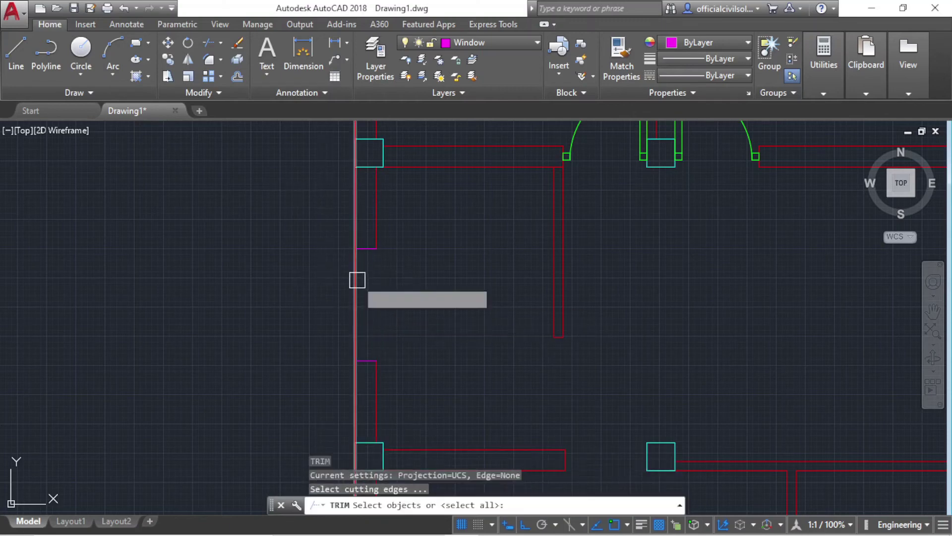
pyautogui.press('Return')
pyautogui.click(357, 298)
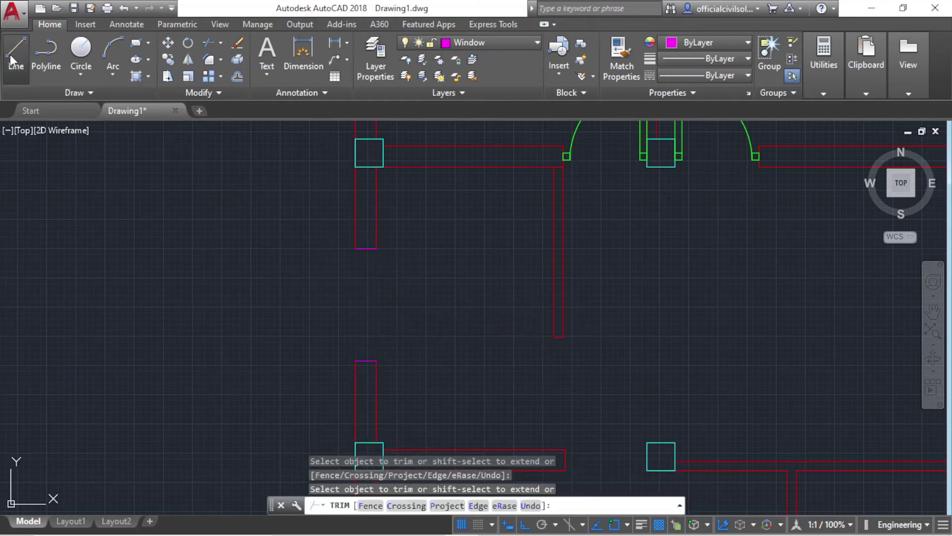
pyautogui.click(11, 59)
pyautogui.click(356, 248)
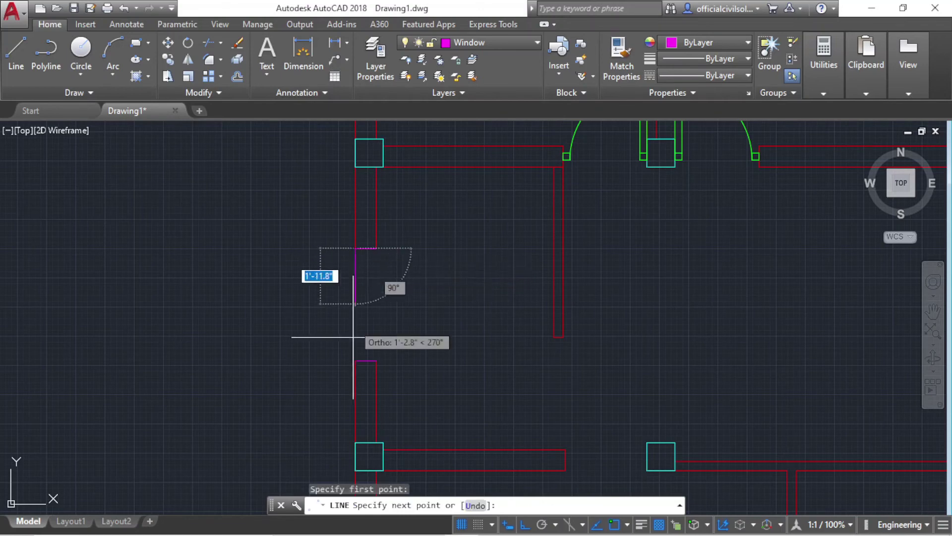
pyautogui.click(355, 361)
pyautogui.press('Escape')
# Offset the magenta window line by 3 twice to its right to form the window symbol
pyautogui.write('o')
pyautogui.press('Return')
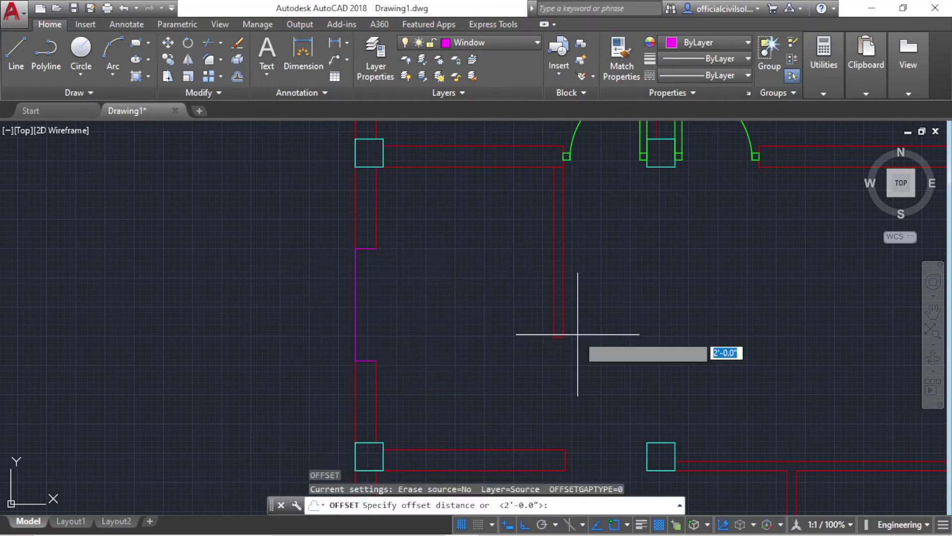
pyautogui.write('3')
pyautogui.press('Return')
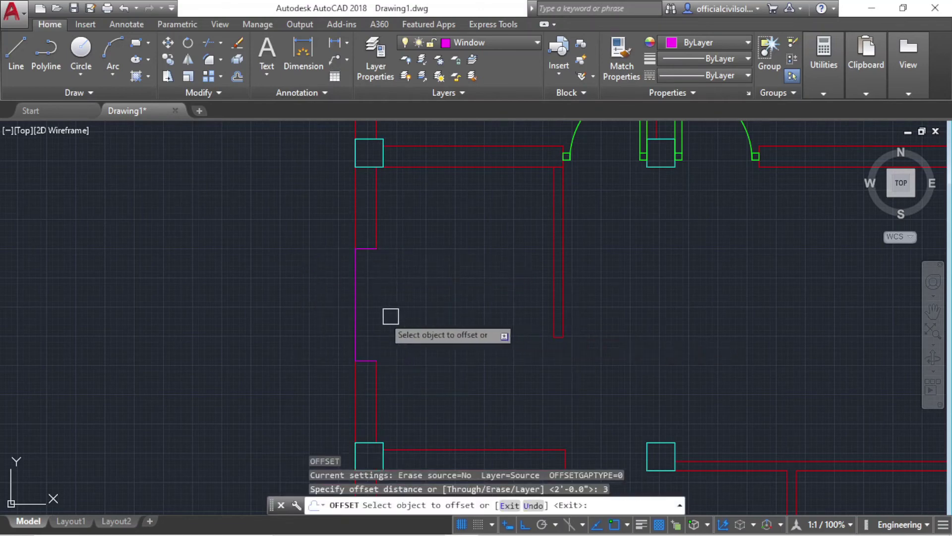
pyautogui.click(359, 311)
pyautogui.scroll(2, 385, 322)
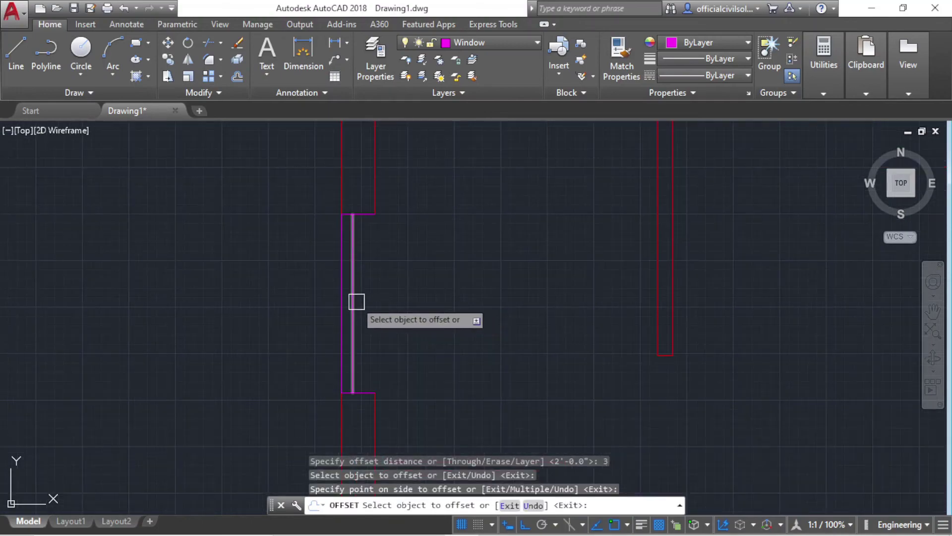
pyautogui.click(375, 301)
pyautogui.click(399, 304)
pyautogui.scroll(-3, 395, 279)
pyautogui.press('Escape')
pyautogui.press('Escape')
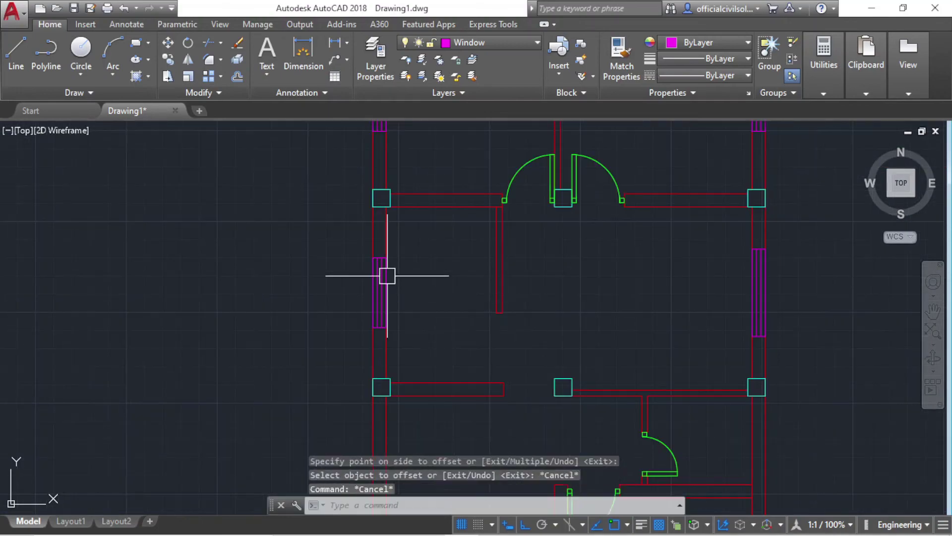
pyautogui.scroll(-5, 390, 317)
pyautogui.scroll(6, 397, 327)
pyautogui.scroll(2, 387, 307)
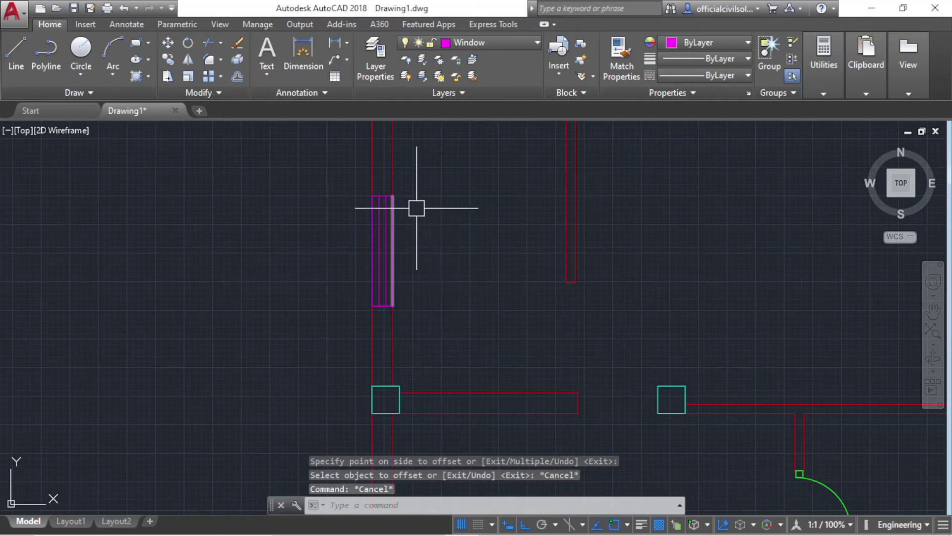
pyautogui.scroll(-2, 417, 208)
pyautogui.scroll(2, 392, 261)
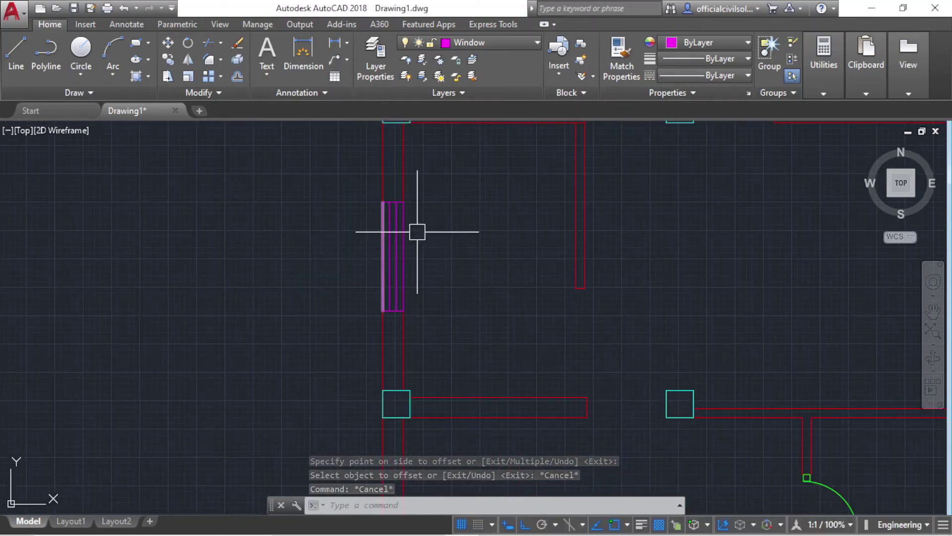
pyautogui.scroll(-3, 462, 308)
pyautogui.moveTo(466, 317)
pyautogui.mouseDown(button='middle')
pyautogui.moveTo(457, 323)
pyautogui.moveTo(460, 364)
pyautogui.mouseUp(button='middle')
pyautogui.scroll(-3, 452, 323)
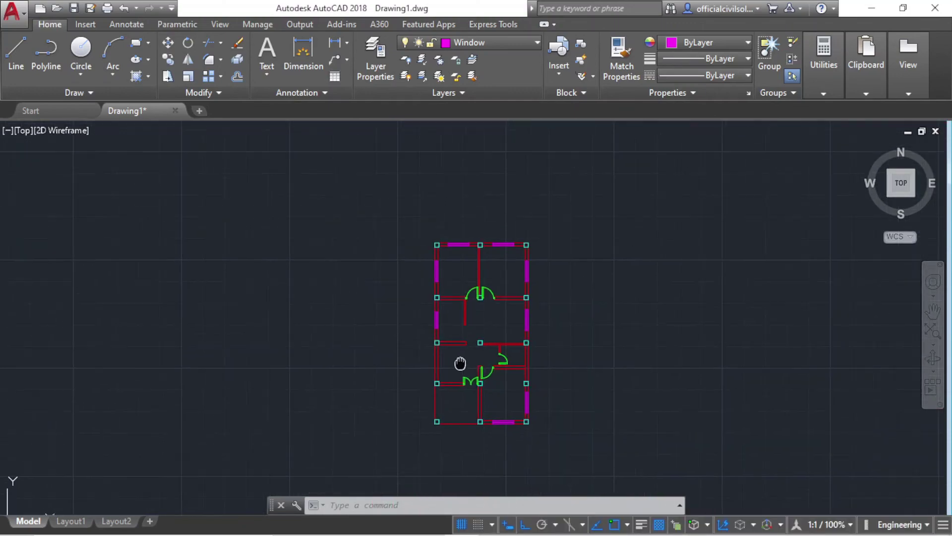
# Draw a line across the left wall to mark one edge of the second opening
pyautogui.scroll(1, 459, 352)
pyautogui.scroll(3, 449, 343)
pyautogui.scroll(3, 410, 358)
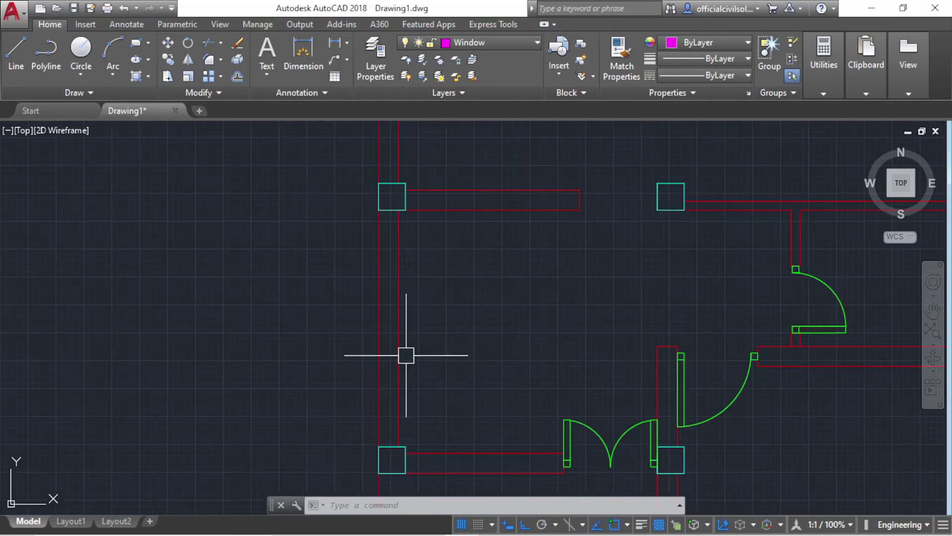
pyautogui.click(16, 52)
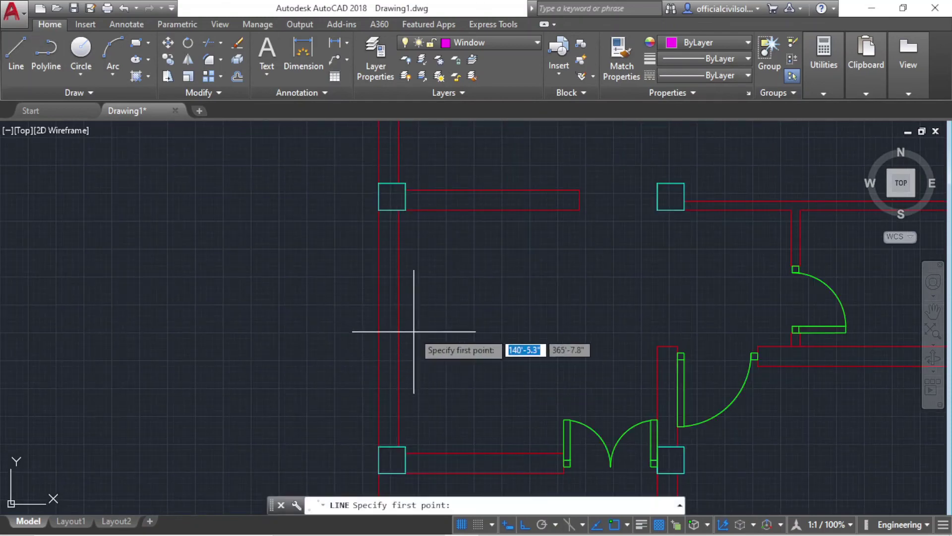
pyautogui.click(399, 329)
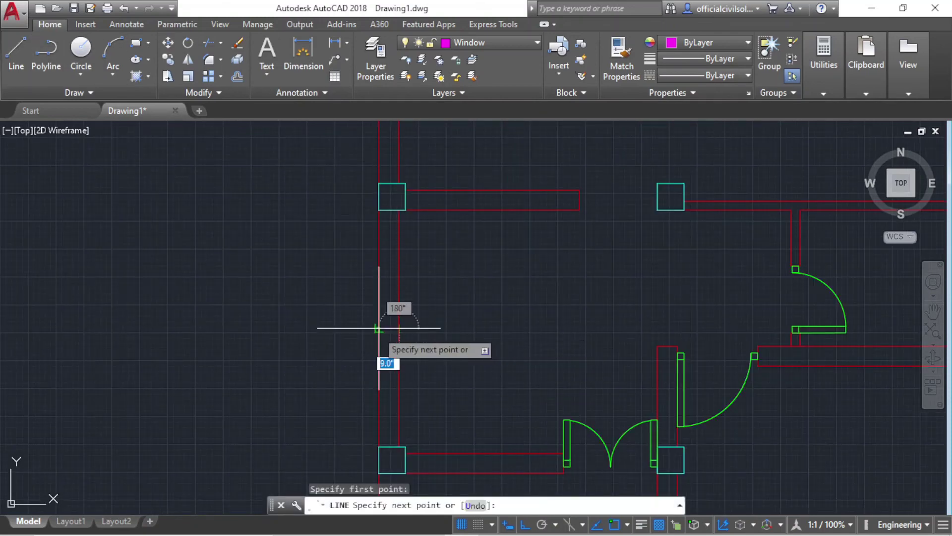
pyautogui.click(379, 328)
pyautogui.scroll(3, 378, 327)
pyautogui.press('Escape')
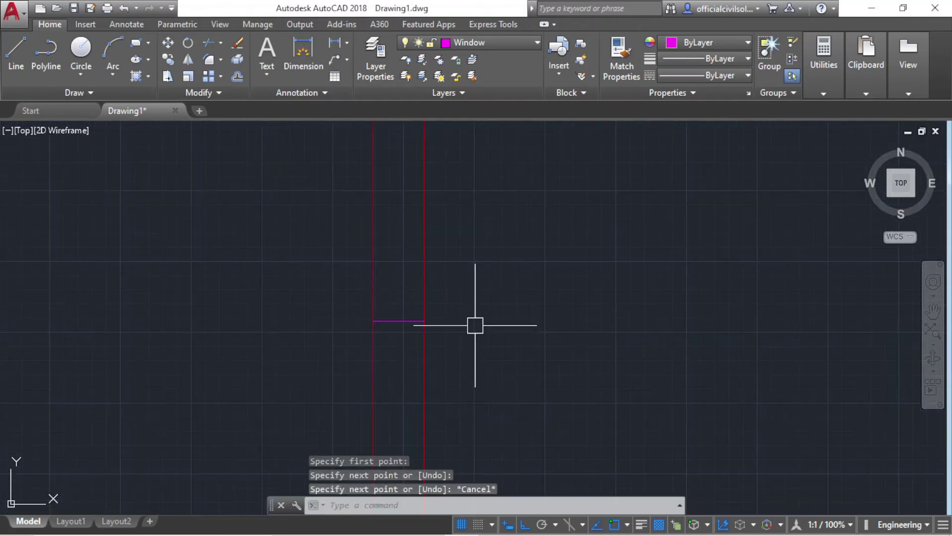
pyautogui.write('o')
# Offset the cross line 1'6" upward and erase the short stray magenta line
pyautogui.press('Return')
pyautogui.write("1'6")
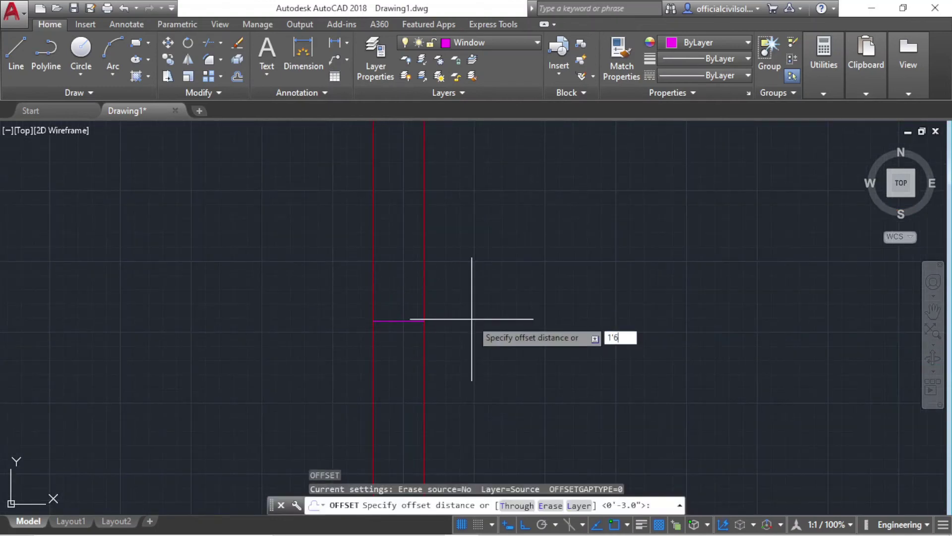
pyautogui.press('Return')
pyautogui.click(402, 321)
pyautogui.click(404, 228)
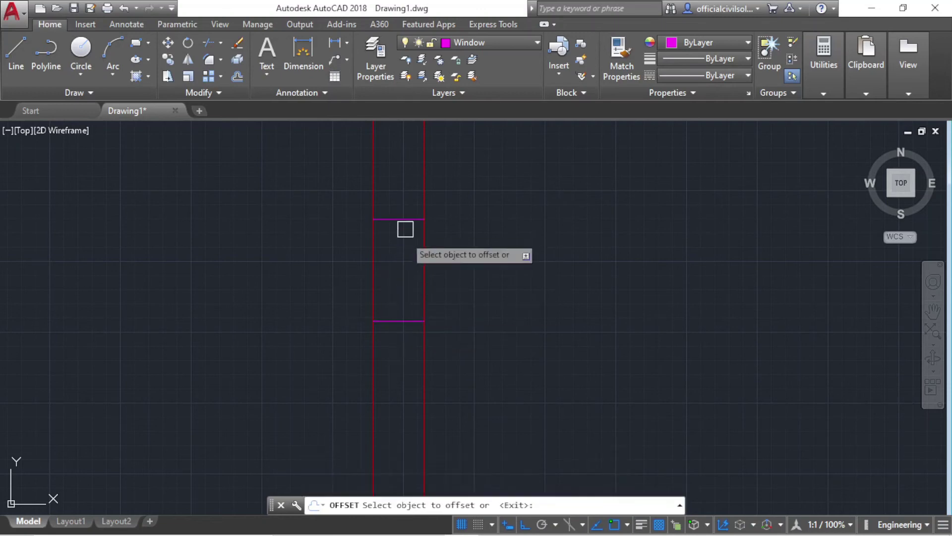
pyautogui.press('Escape')
pyautogui.scroll(-2, 400, 309)
pyautogui.click(398, 308)
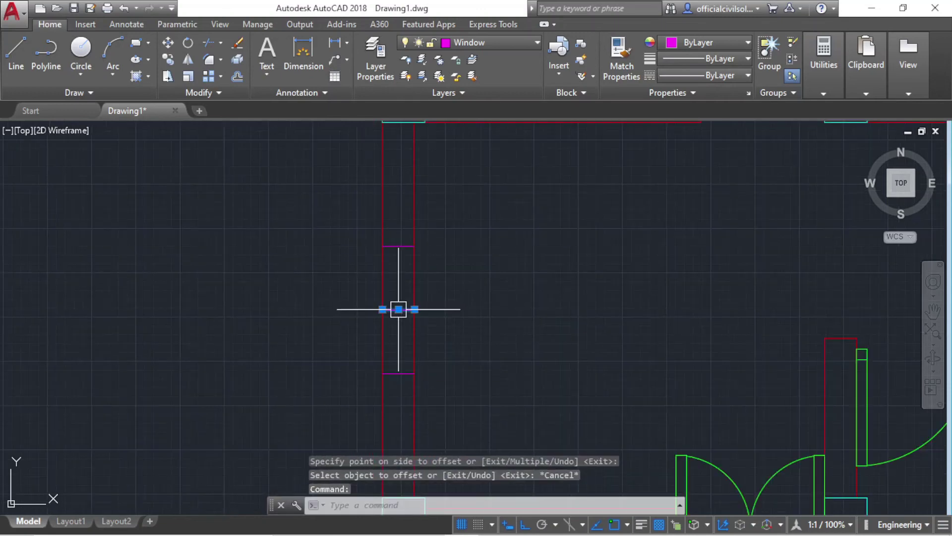
pyautogui.press('Delete')
# Trim the wall lines between the two magenta cross lines to clear the opening
pyautogui.press('Return')
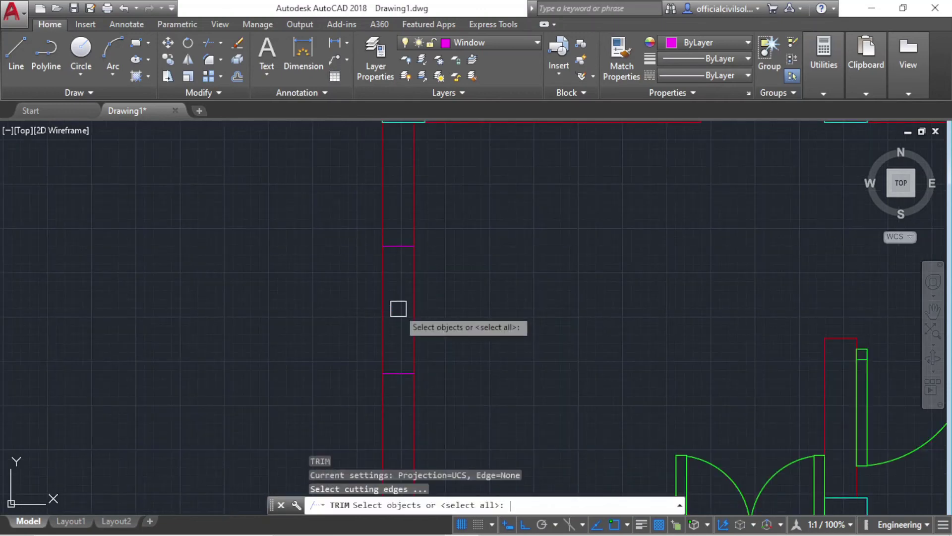
pyautogui.press('Return')
pyautogui.moveTo(410, 298); pyautogui.dragTo(365, 302)
pyautogui.press('Escape')
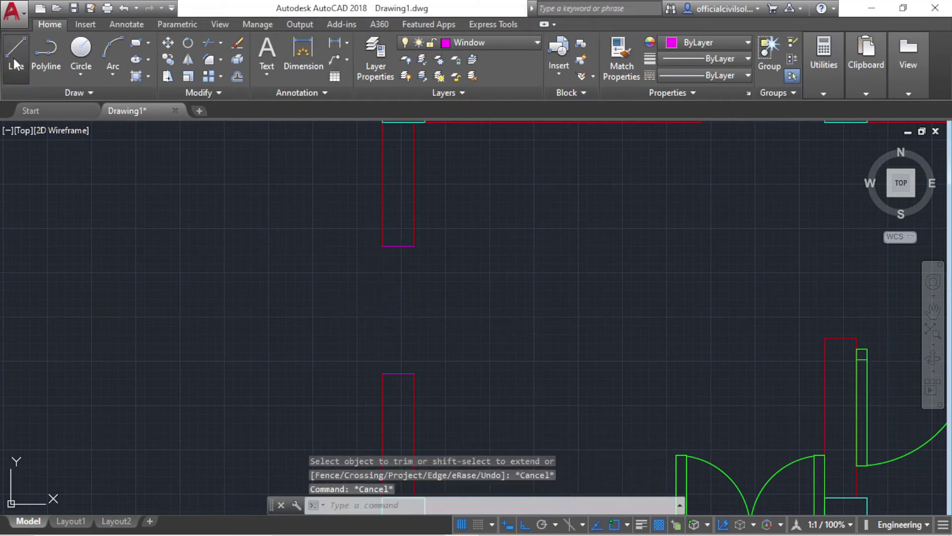
# Draw magenta jamb lines down both sides of the opening, corner to corner
pyautogui.click(16, 63)
pyautogui.click(382, 246)
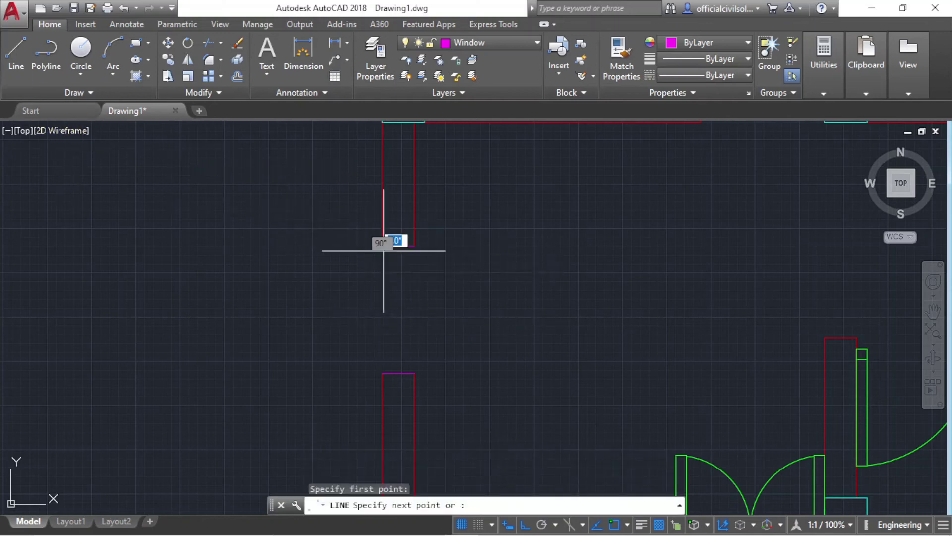
pyautogui.click(384, 373)
pyautogui.press('Escape')
pyautogui.press('Return')
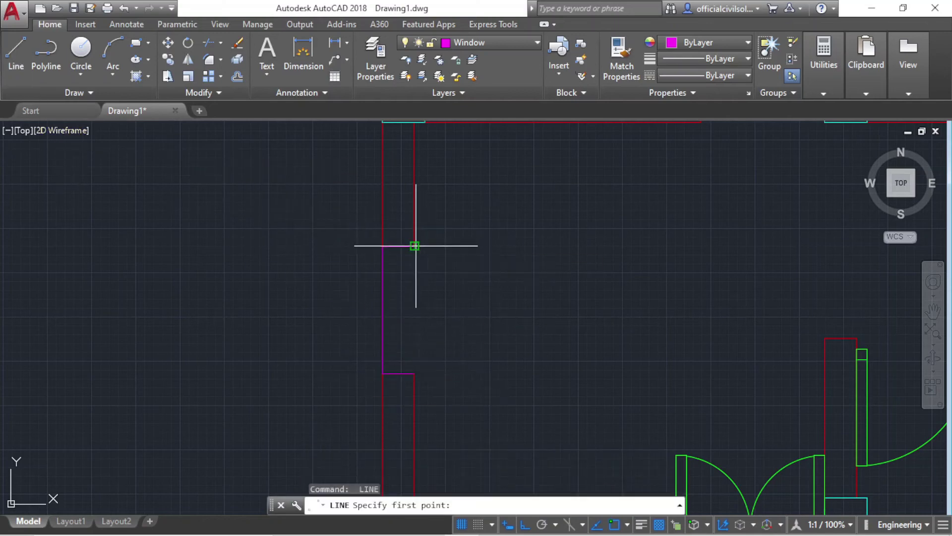
pyautogui.click(415, 245)
pyautogui.click(415, 373)
pyautogui.press('Escape')
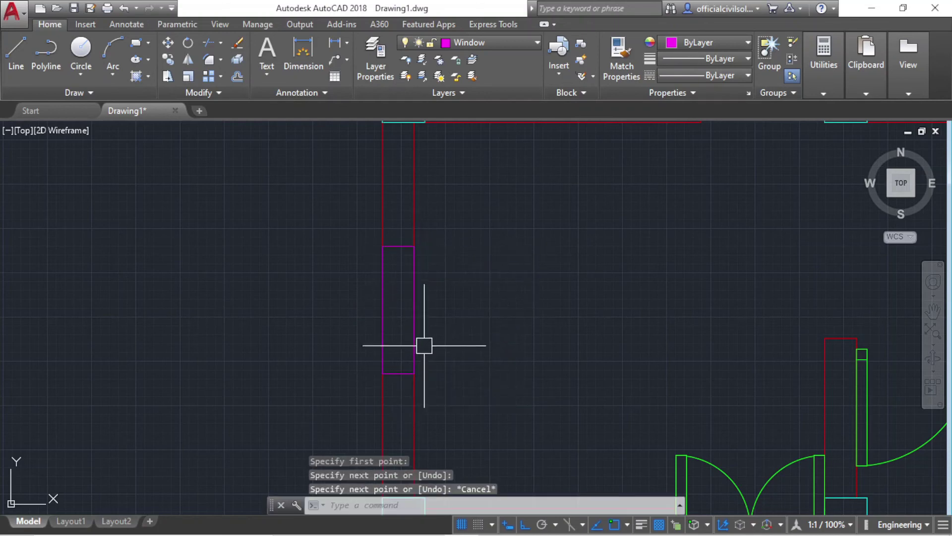
# Offset a jamb line 3 inward twice to form the window glazing lines
pyautogui.write('o')
pyautogui.press('Return')
pyautogui.write('3')
pyautogui.press('Return')
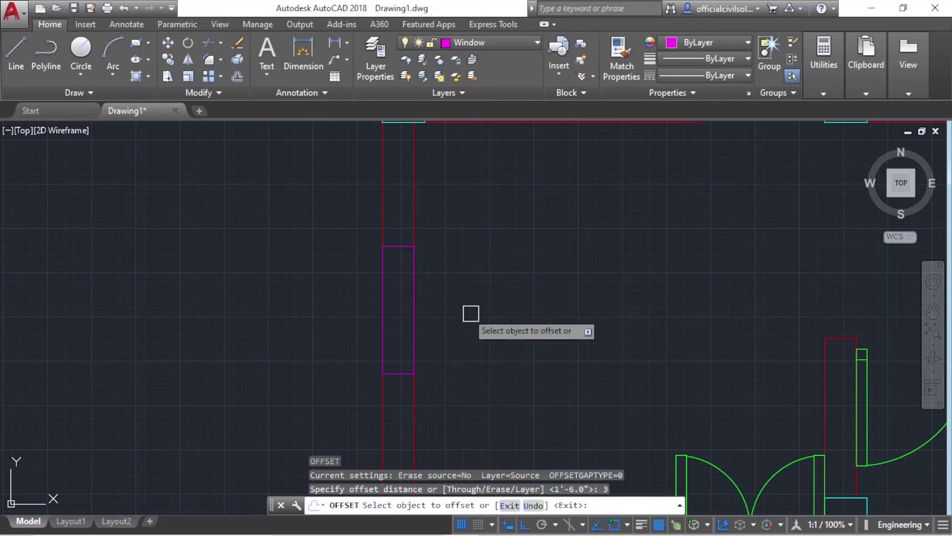
pyautogui.click(386, 309)
pyautogui.click(393, 322)
pyautogui.click(421, 314)
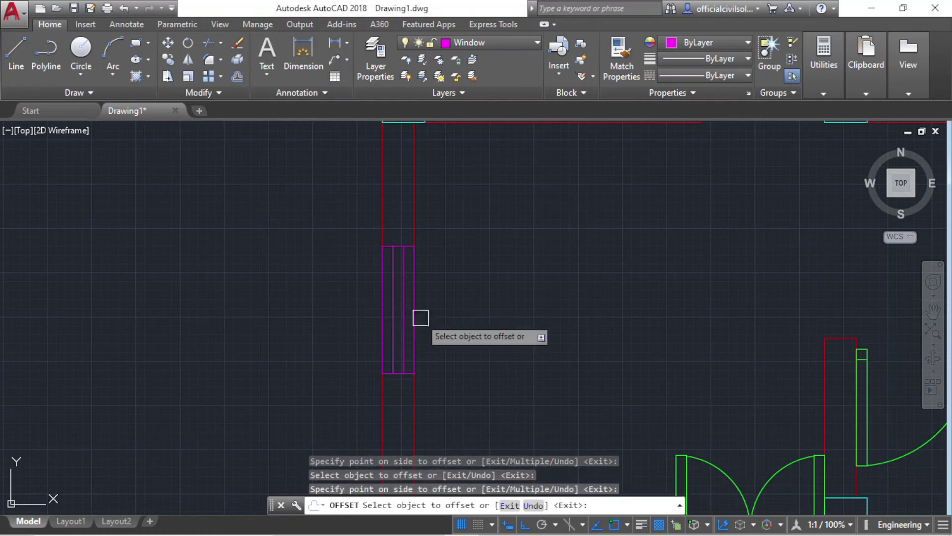
pyautogui.press('Escape')
pyautogui.scroll(-5, 437, 322)
pyautogui.moveTo(431, 330); pyautogui.dragTo(352, 275, button='middle')
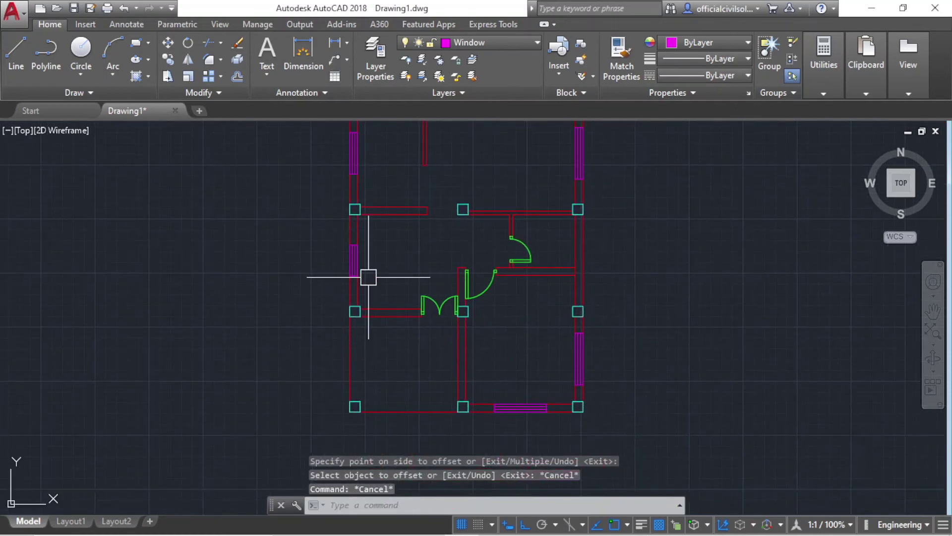
# Zoom in on the right wall; a Trim is started and cancelled
pyautogui.scroll(-2, 418, 290)
pyautogui.moveTo(450, 312); pyautogui.dragTo(378, 357, button='middle')
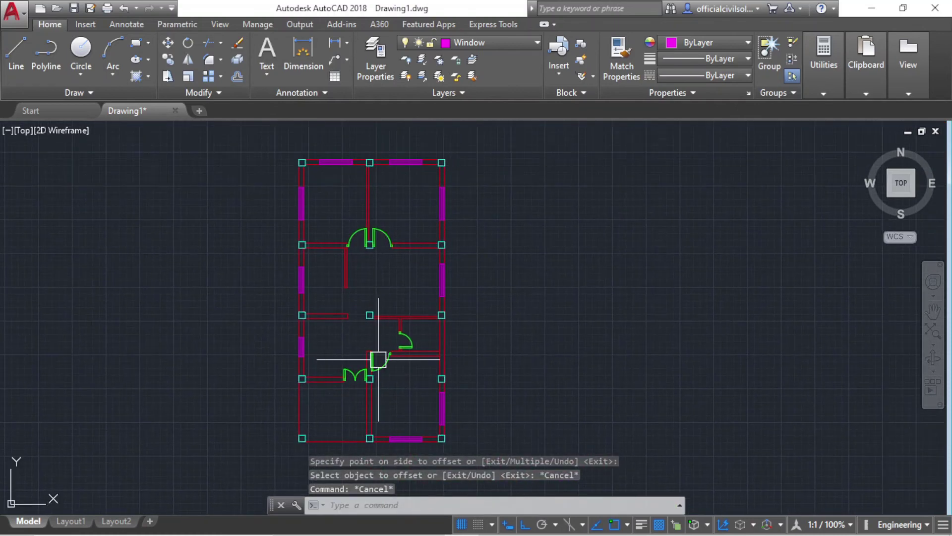
pyautogui.scroll(2, 378, 357)
pyautogui.scroll(2, 554, 340)
pyautogui.scroll(2, 554, 340)
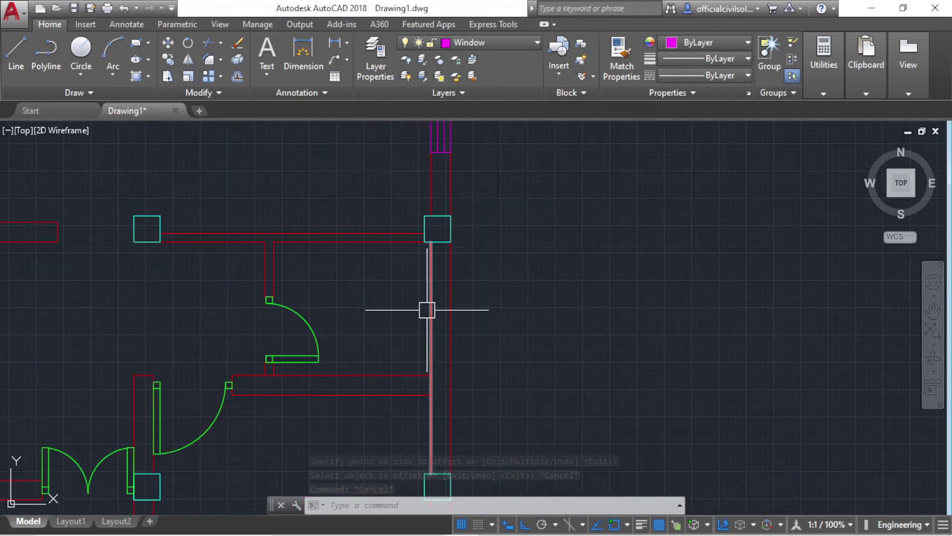
pyautogui.scroll(2, 425, 394)
pyautogui.scroll(2, 444, 407)
pyautogui.press('Return')
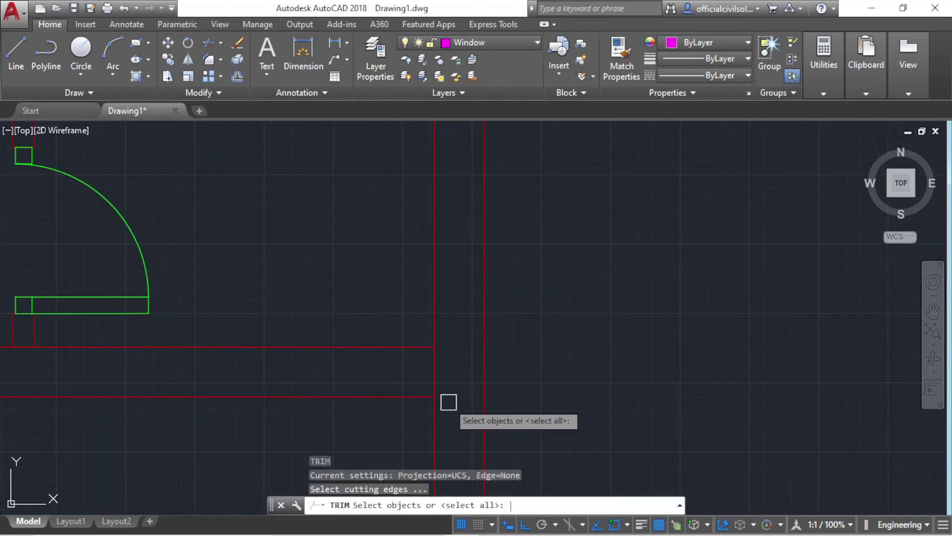
pyautogui.press('Return')
pyautogui.scroll(-2, 436, 377)
pyautogui.scroll(-2, 457, 388)
pyautogui.scroll(2, 415, 362)
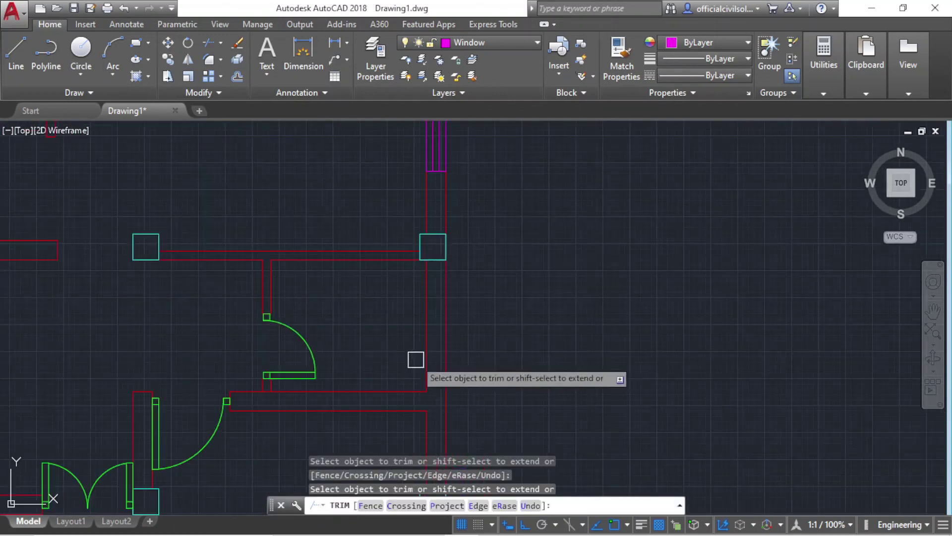
pyautogui.scroll(2, 480, 323)
pyautogui.press('Escape')
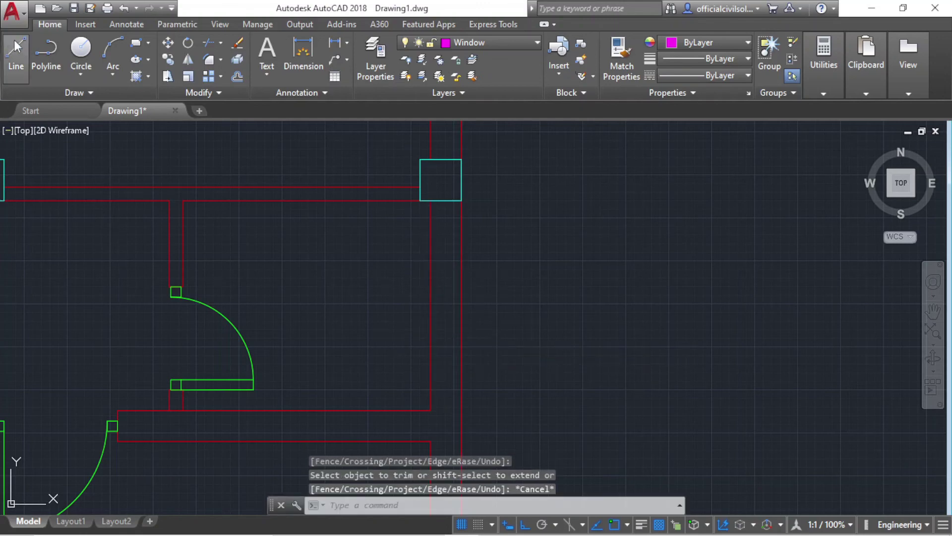
# Draw a cross line from the right wall's midpoint to its outer face
pyautogui.write('l')
pyautogui.press('Return')
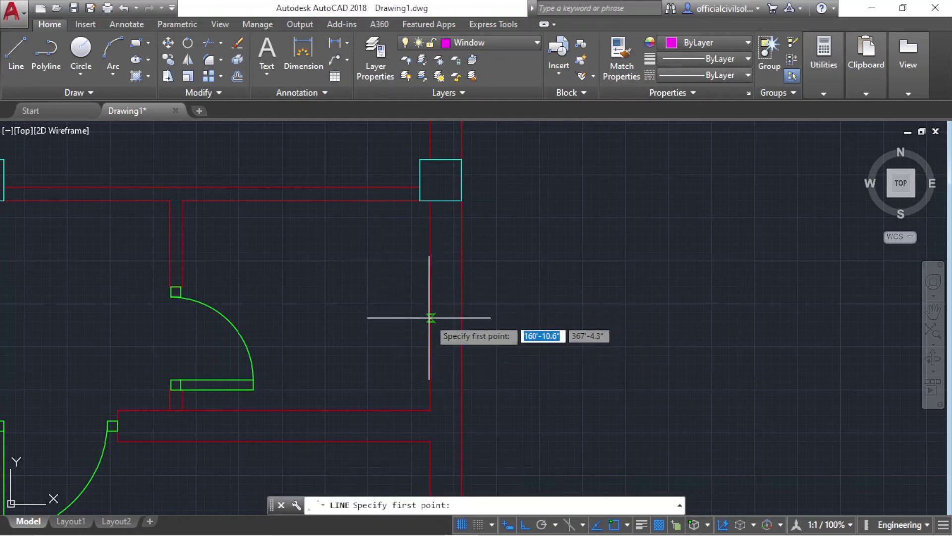
pyautogui.scroll(2, 429, 295)
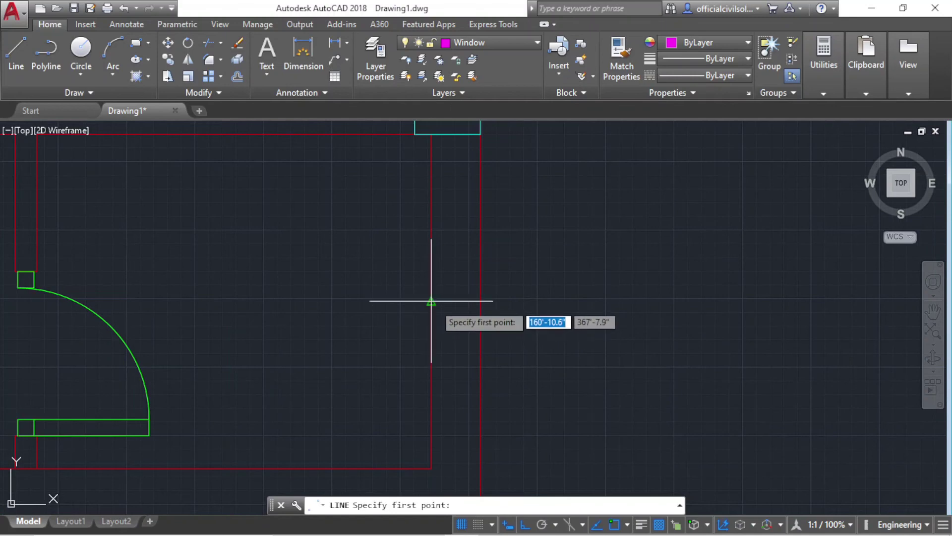
pyautogui.scroll(-2, 446, 312)
pyautogui.scroll(-2, 461, 325)
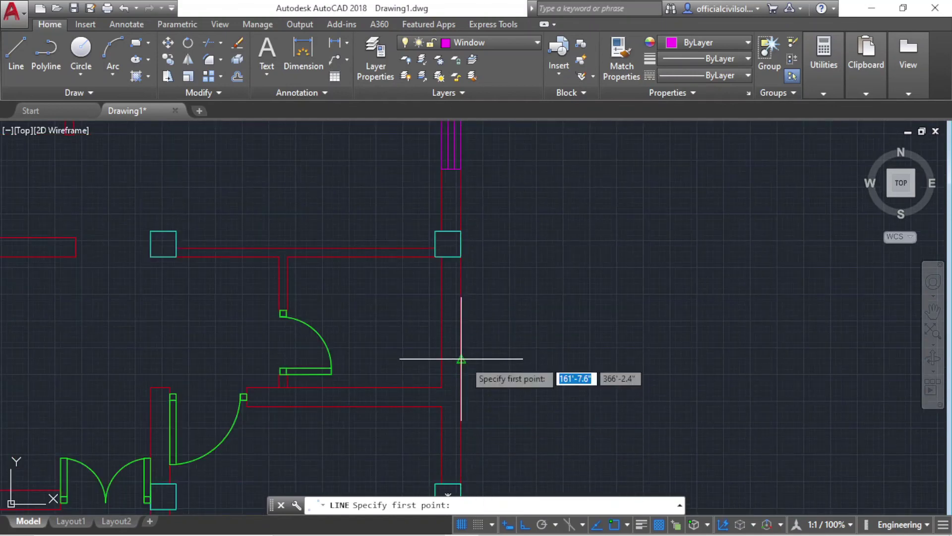
pyautogui.scroll(2, 449, 323)
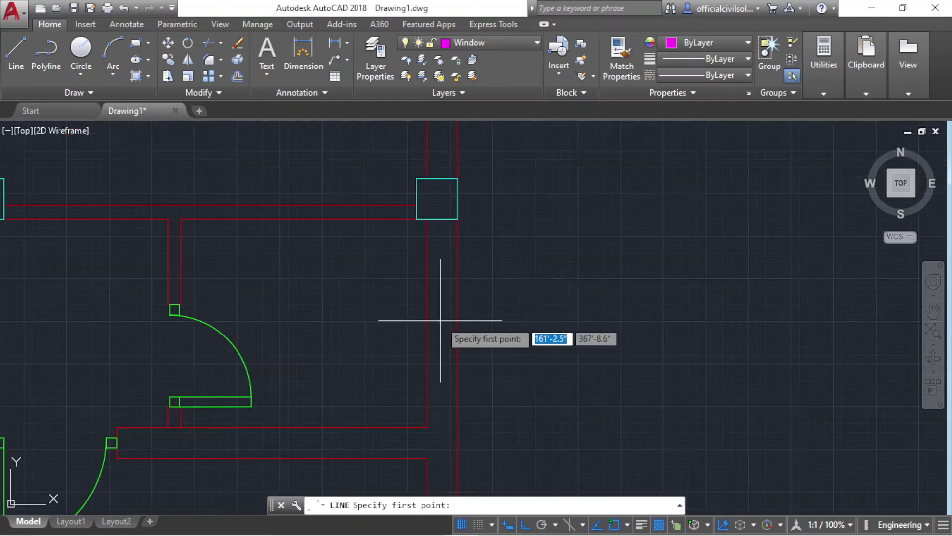
pyautogui.scroll(2, 426, 337)
pyautogui.scroll(-2, 426, 340)
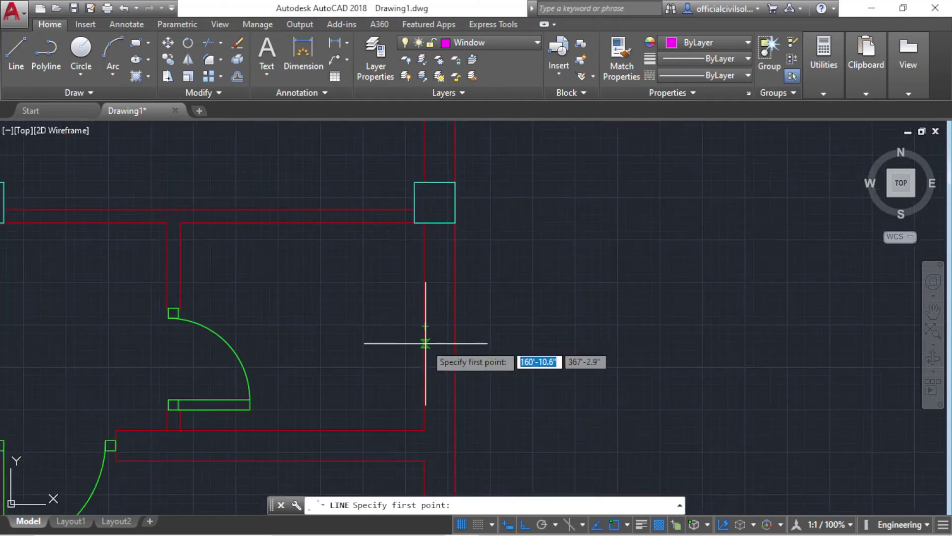
pyautogui.click(425, 326)
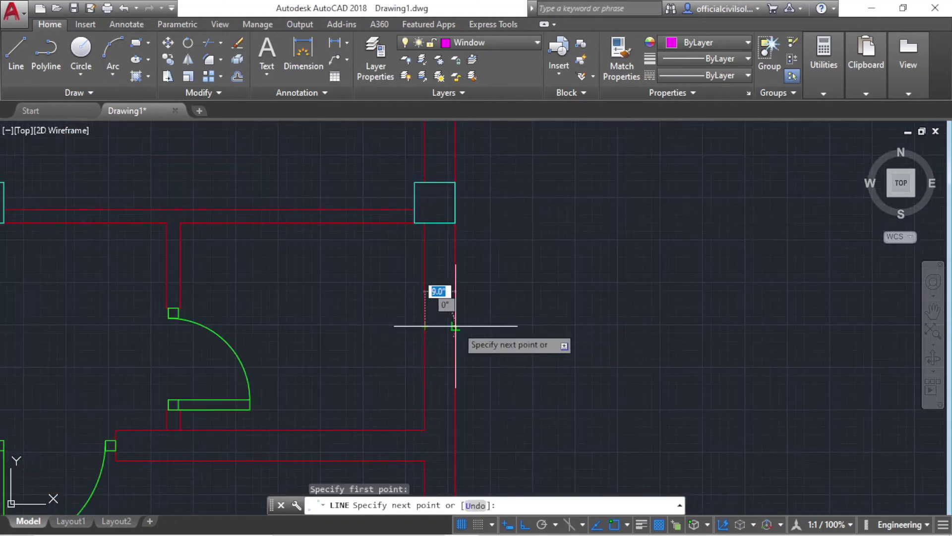
pyautogui.click(456, 326)
pyautogui.press('Escape')
pyautogui.scroll(2, 436, 318)
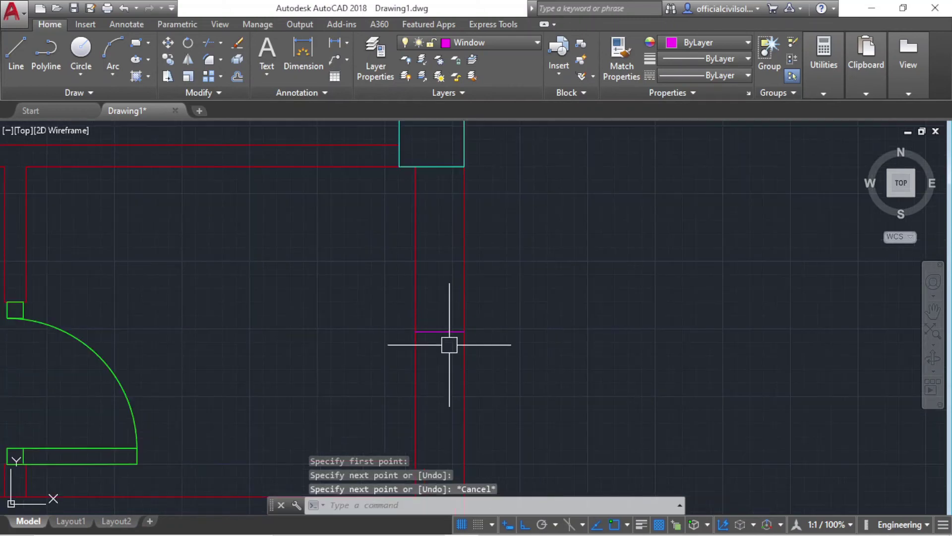
pyautogui.write('O')
# Offset the cross line 1'6 to both sides and delete the middle line
pyautogui.press('Return')
pyautogui.write("1'6")
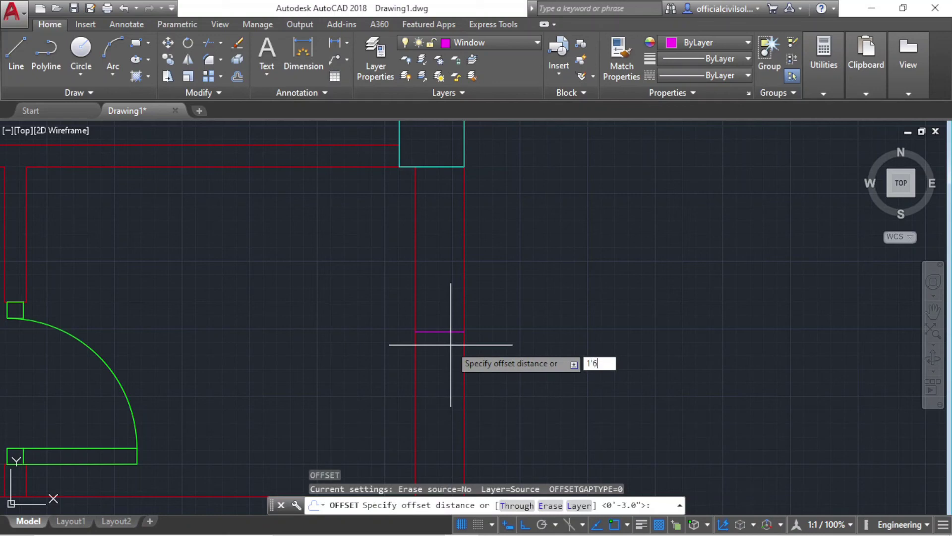
pyautogui.press('Return')
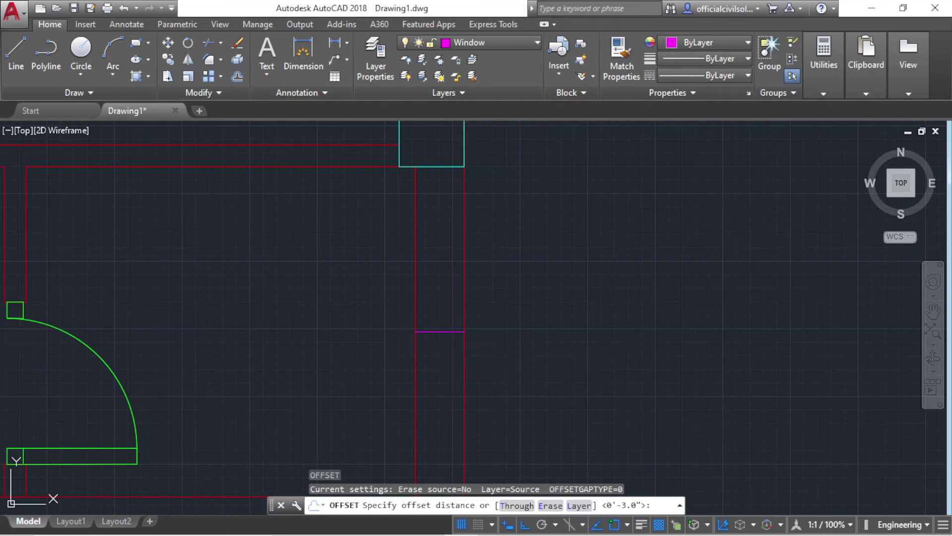
pyautogui.click(447, 331)
pyautogui.click(447, 370)
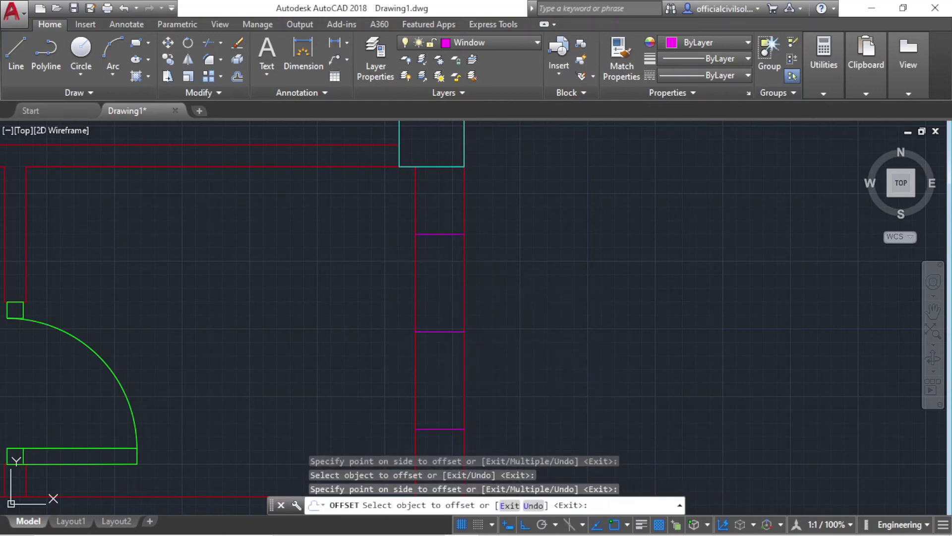
pyautogui.press('Escape')
pyautogui.click(444, 332)
pyautogui.press('Delete')
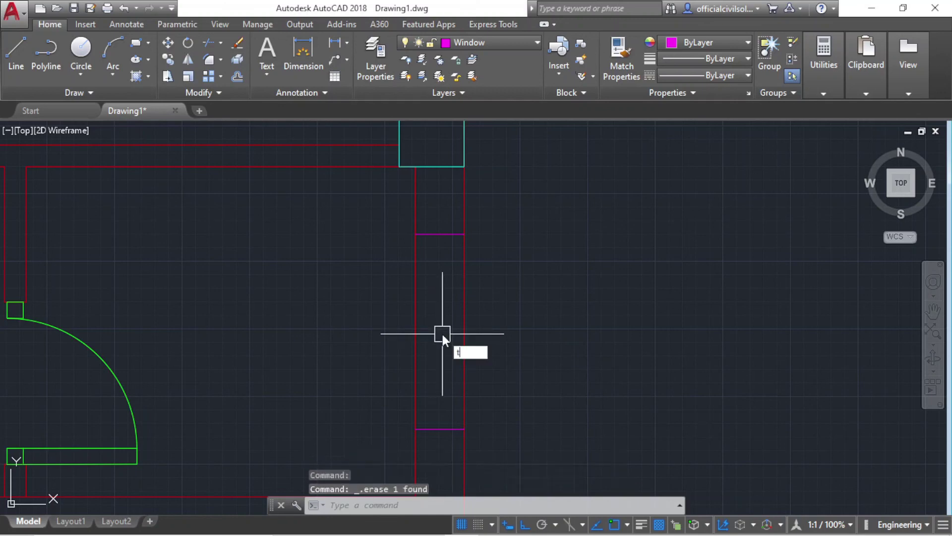
# Trim the right wall lines between the two magenta cross lines
pyautogui.write('tr')
pyautogui.press('Return')
pyautogui.press('Return')
pyautogui.moveTo(456, 334); pyautogui.dragTo(378, 330)
pyautogui.scroll(-2, 465, 325)
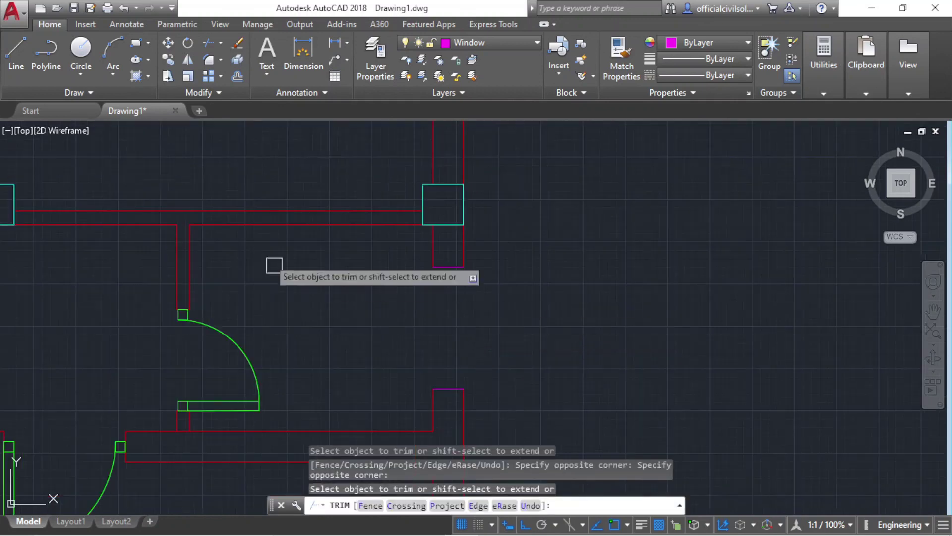
# Draw a window line across the opening from its lower to upper corner
pyautogui.click(22, 58)
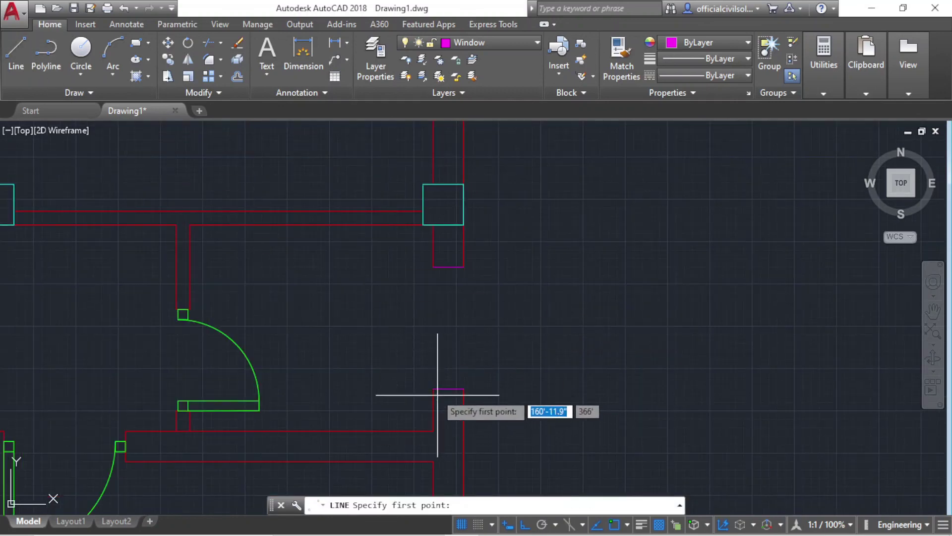
pyautogui.click(434, 388)
pyautogui.click(433, 266)
pyautogui.press('Escape')
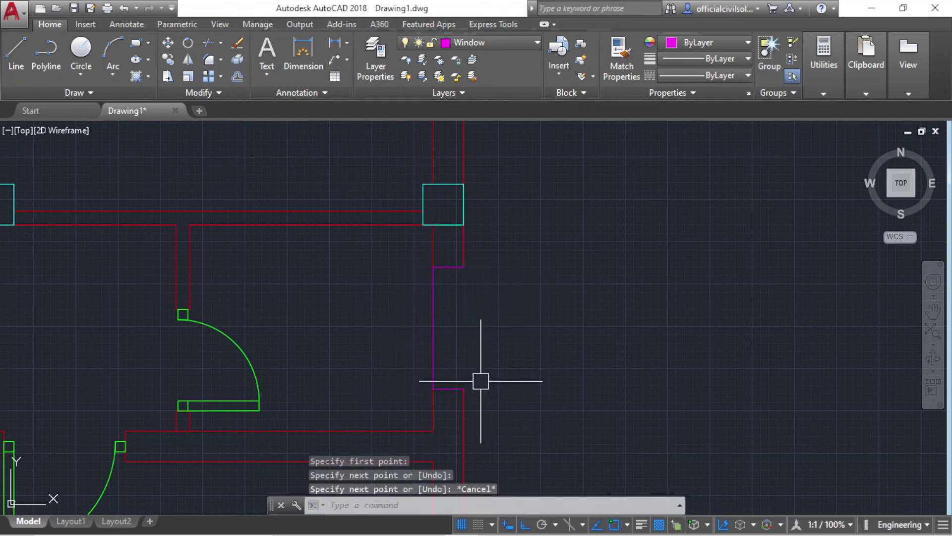
pyautogui.write('o')
# Offset the window line 3 inches twice, giving two parallel glazing lines
pyautogui.press('Return')
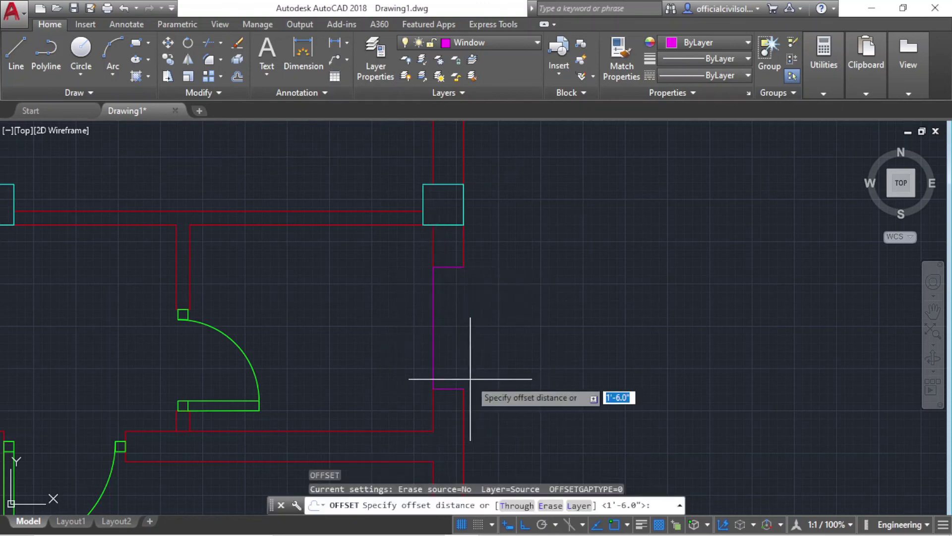
pyautogui.write('3')
pyautogui.press('Return')
pyautogui.click(434, 336)
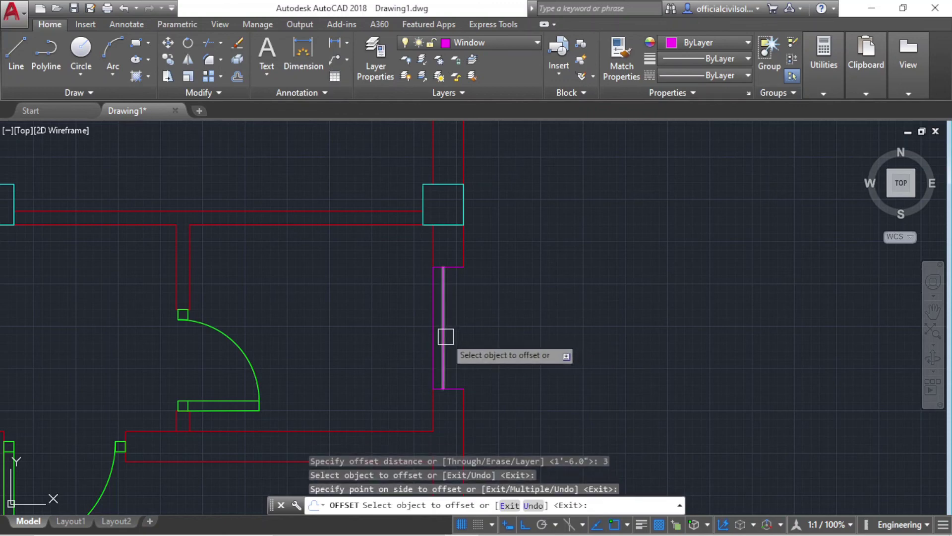
pyautogui.click(445, 327)
pyautogui.scroll(-2, 533, 337)
pyautogui.scroll(-2, 554, 345)
pyautogui.press('Escape')
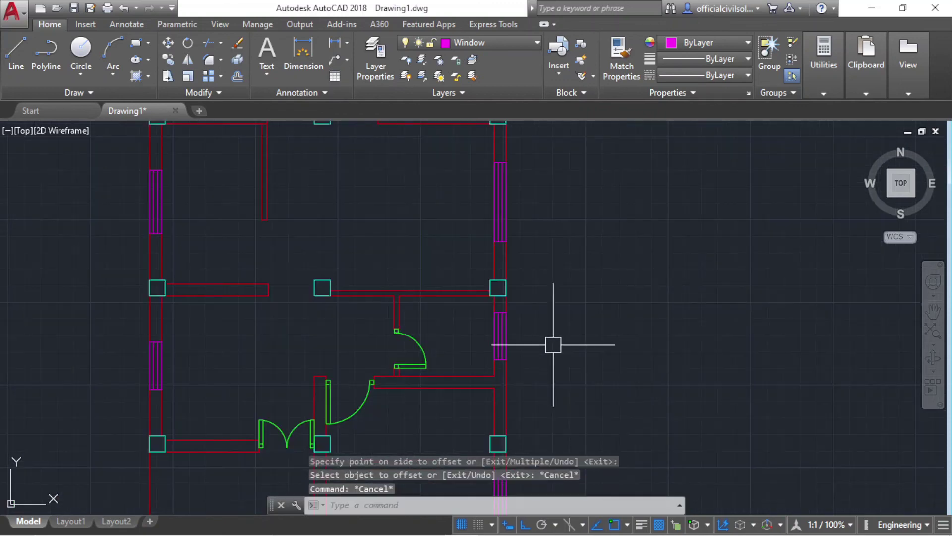
pyautogui.scroll(5, 508, 325)
pyautogui.scroll(-5, 559, 304)
pyautogui.scroll(-3, 575, 350)
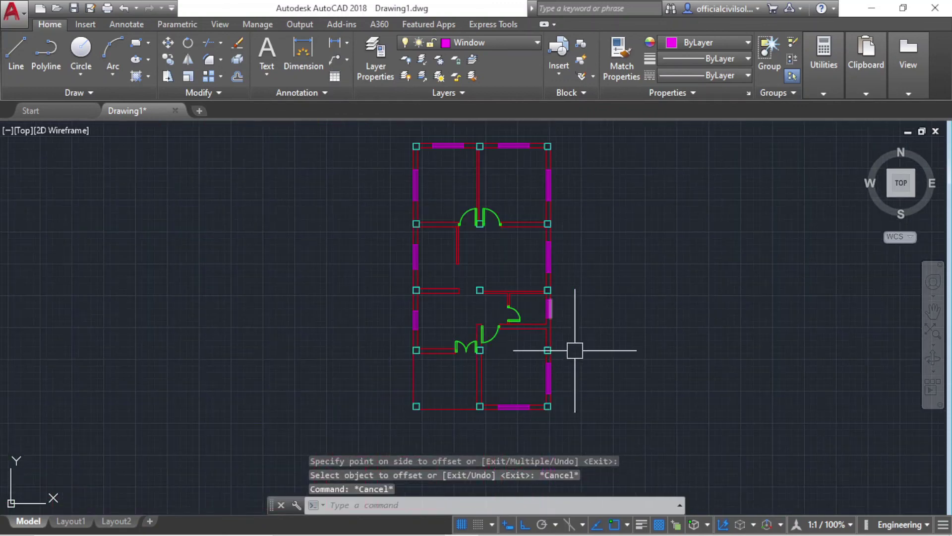
pyautogui.moveTo(574, 350)
pyautogui.mouseDown(button='middle')
pyautogui.moveTo(493, 351)
pyautogui.moveTo(523, 351)
pyautogui.mouseUp(button='middle')
pyautogui.scroll(-1, 349, 207)
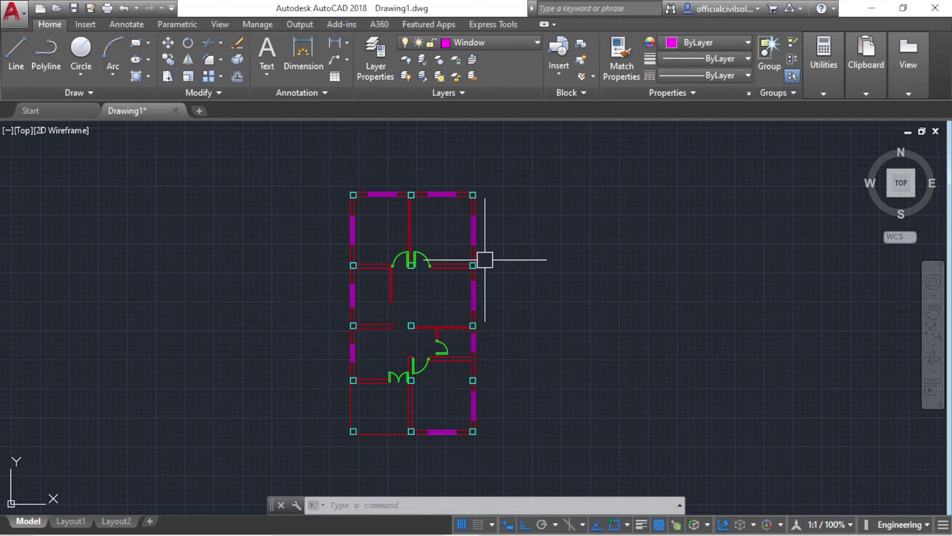
pyautogui.scroll(3, 361, 375)
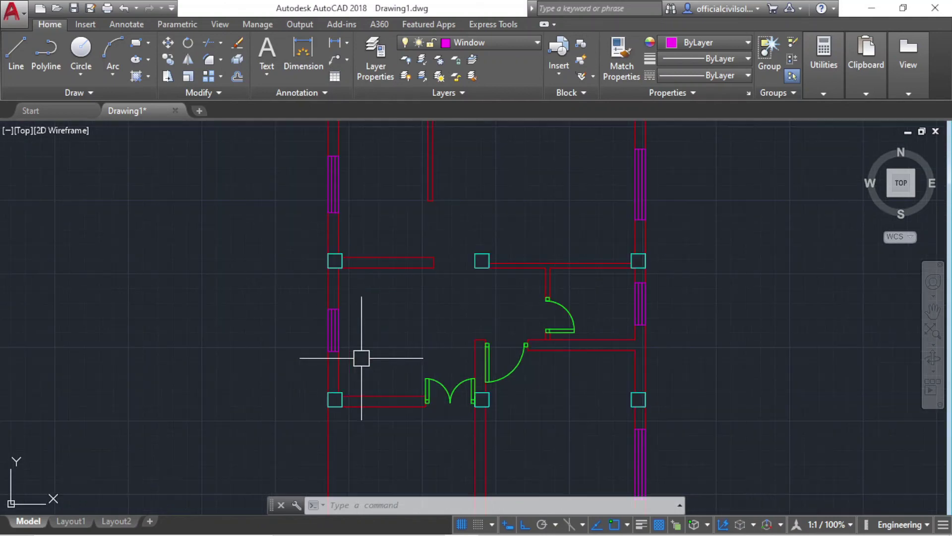
pyautogui.scroll(3, 425, 372)
pyautogui.scroll(-2, 398, 376)
pyautogui.scroll(-2, 375, 397)
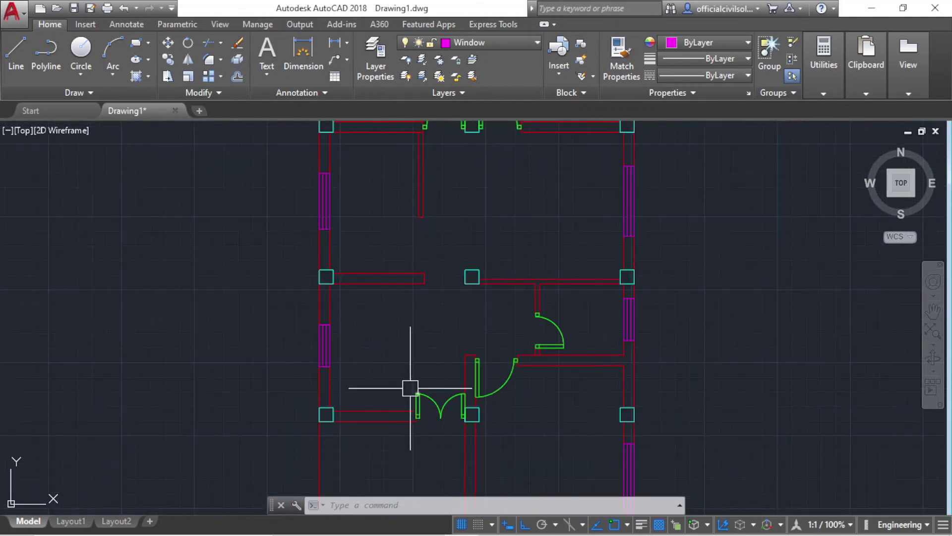
pyautogui.scroll(2, 421, 402)
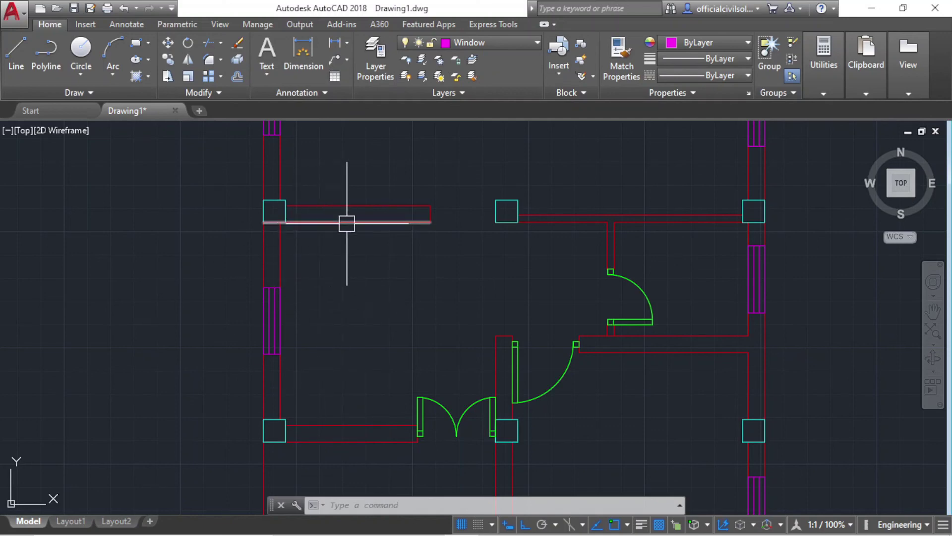
pyautogui.scroll(-2, 277, 244)
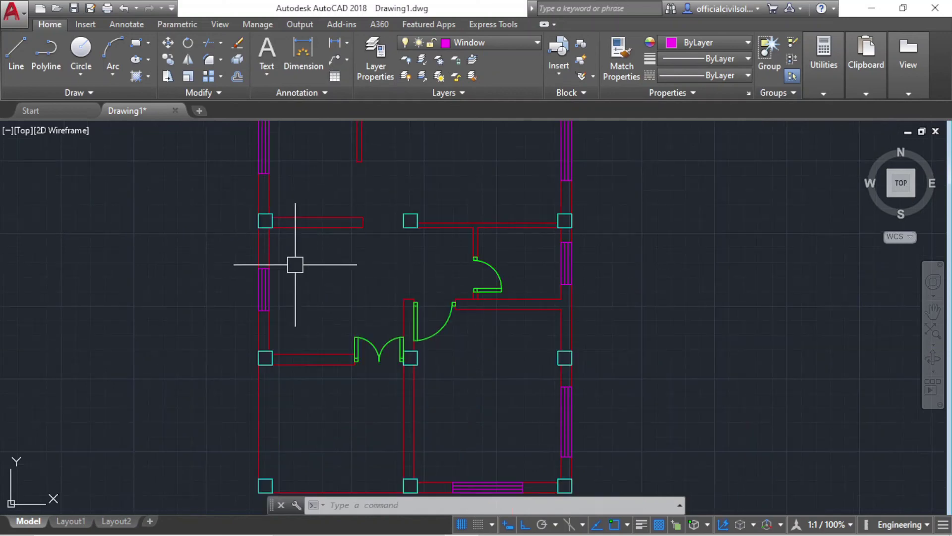
pyautogui.scroll(-2, 297, 287)
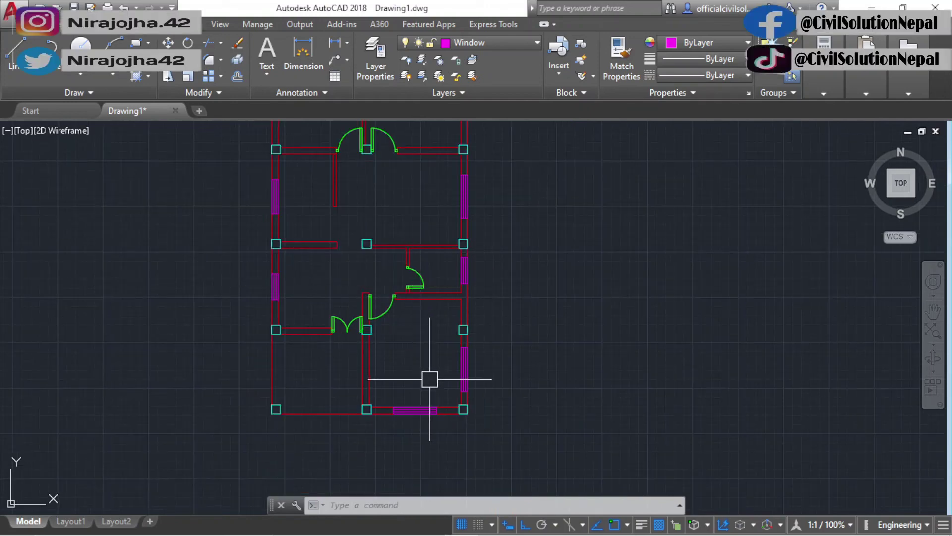
pyautogui.scroll(-3, 418, 336)
pyautogui.scroll(1, 427, 345)
pyautogui.scroll(4, 433, 367)
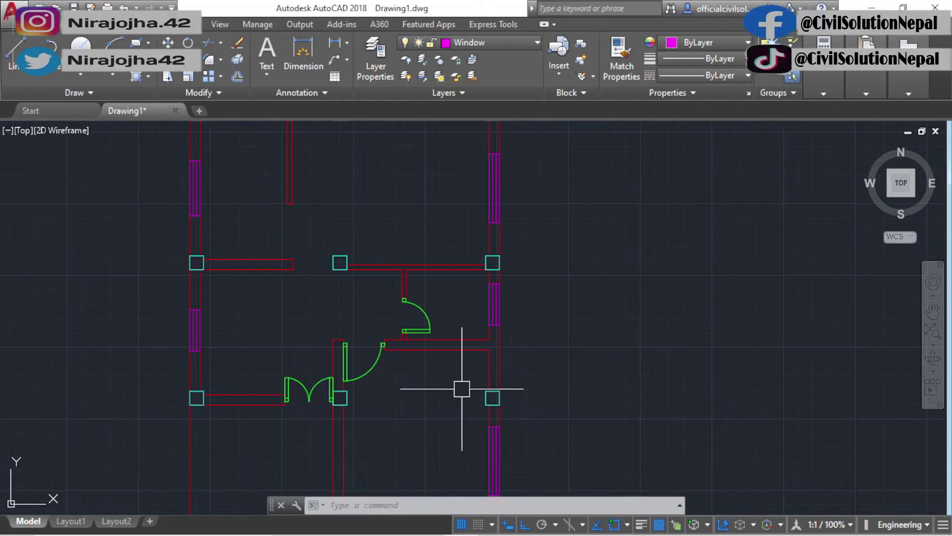
pyautogui.scroll(2, 392, 357)
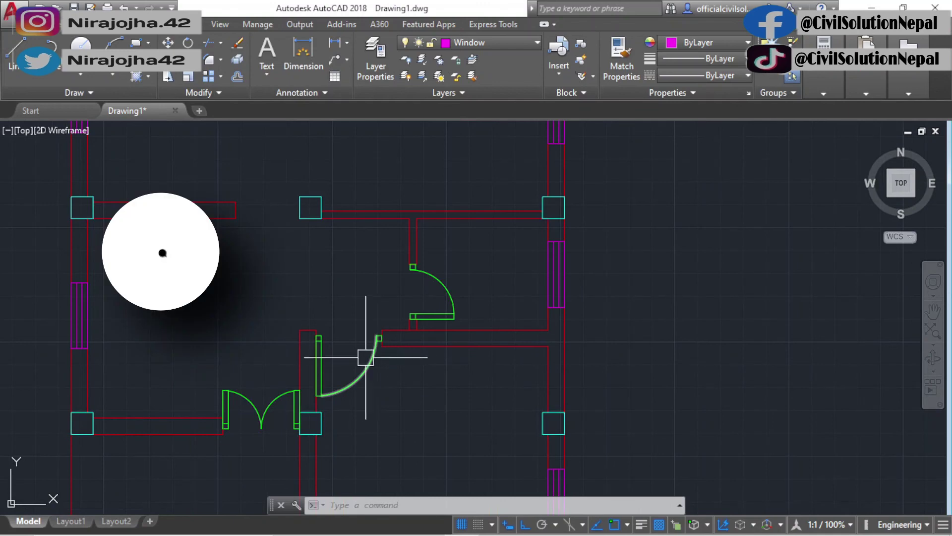
pyautogui.scroll(-4, 354, 357)
pyautogui.scroll(-4, 367, 366)
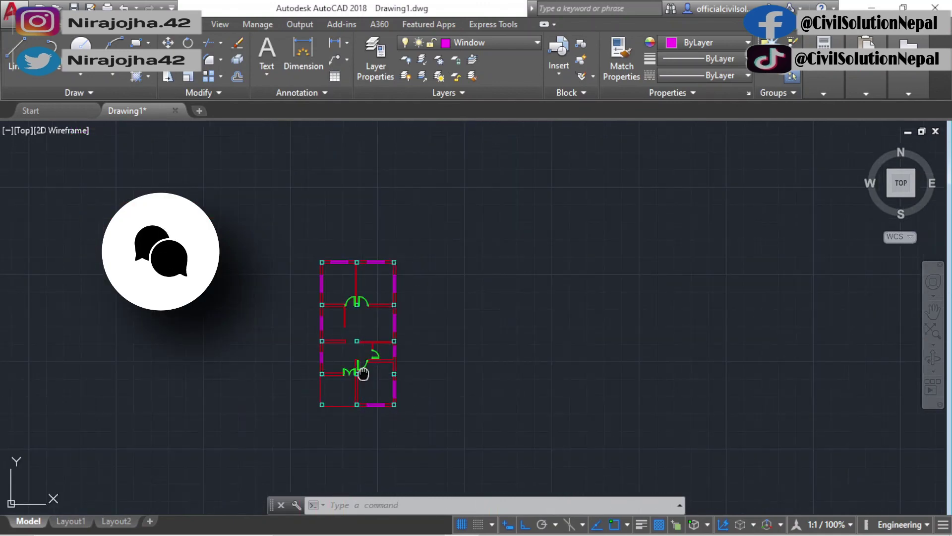
pyautogui.moveTo(362, 373); pyautogui.dragTo(373, 347, button='middle')
pyautogui.scroll(4, 372, 347)
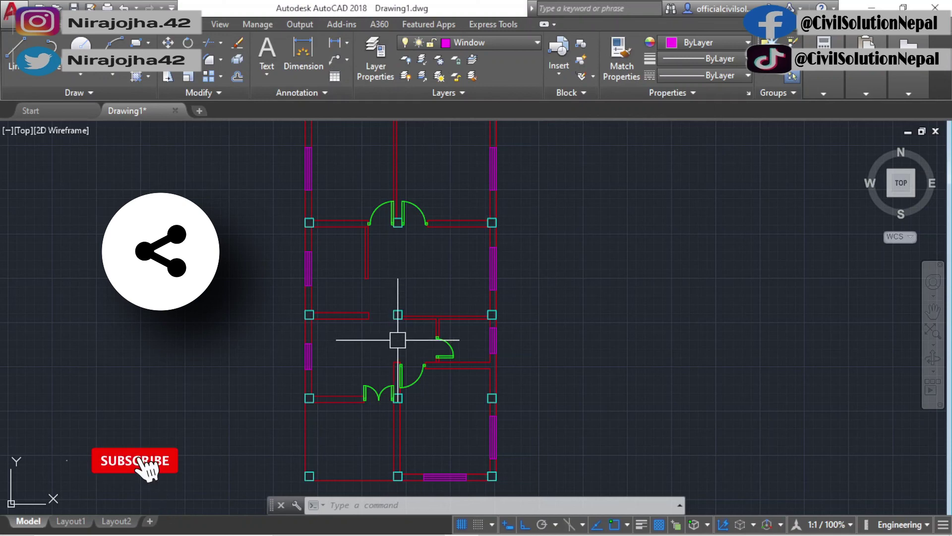
pyautogui.scroll(-2, 397, 340)
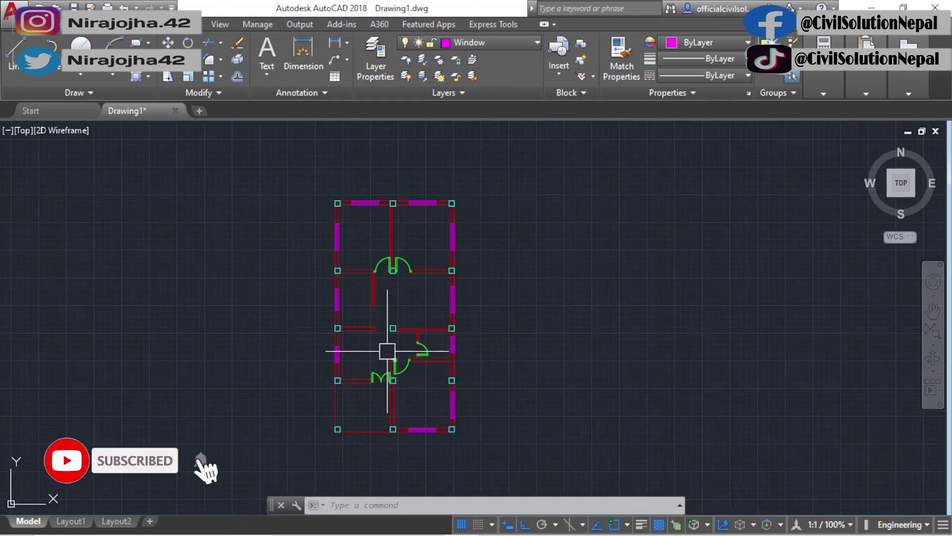